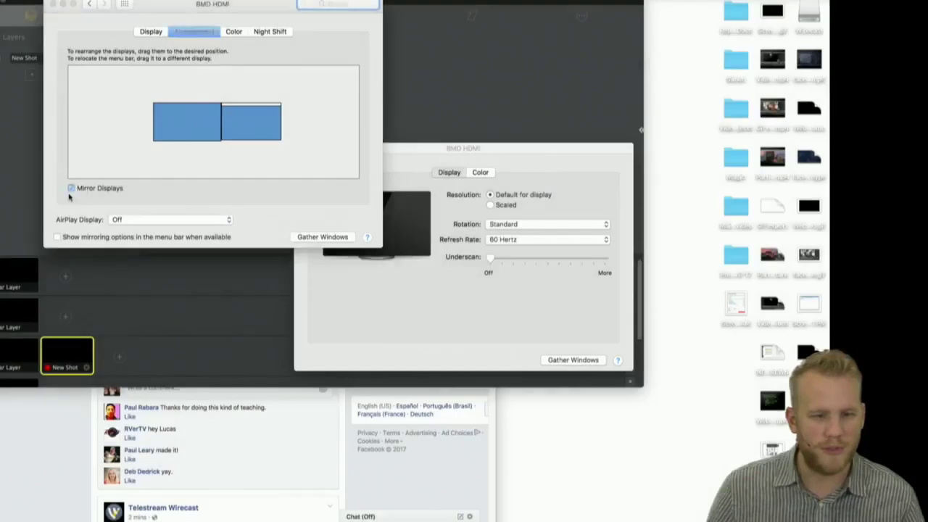
# Mirror the displays onto the BMD HDMI output, close display settings, and bring Wirecast forward.
pyautogui.click(72, 188)
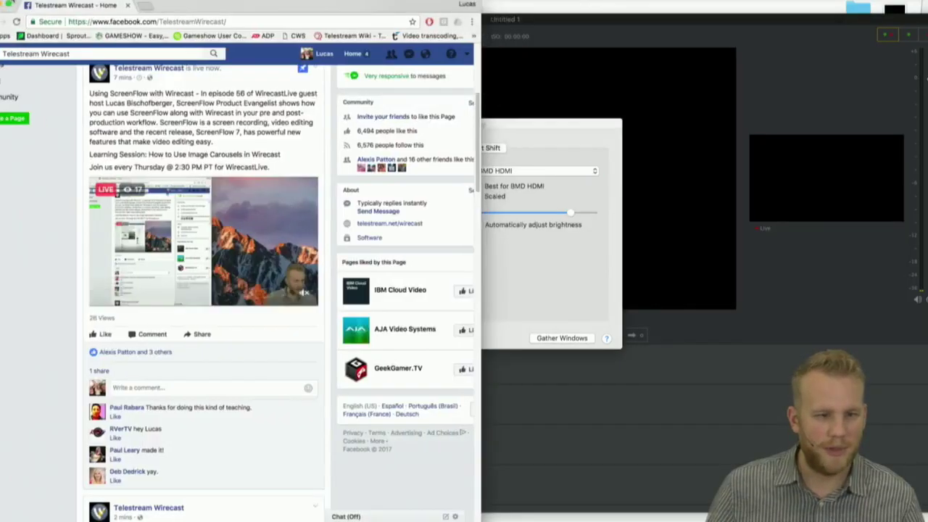
pyautogui.click(22, 8)
pyautogui.click(581, 137)
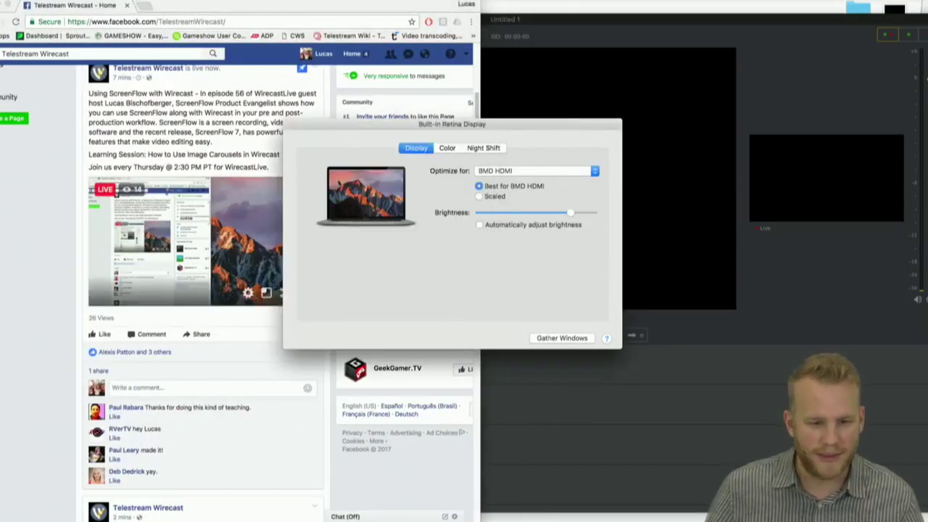
pyautogui.click(309, 124)
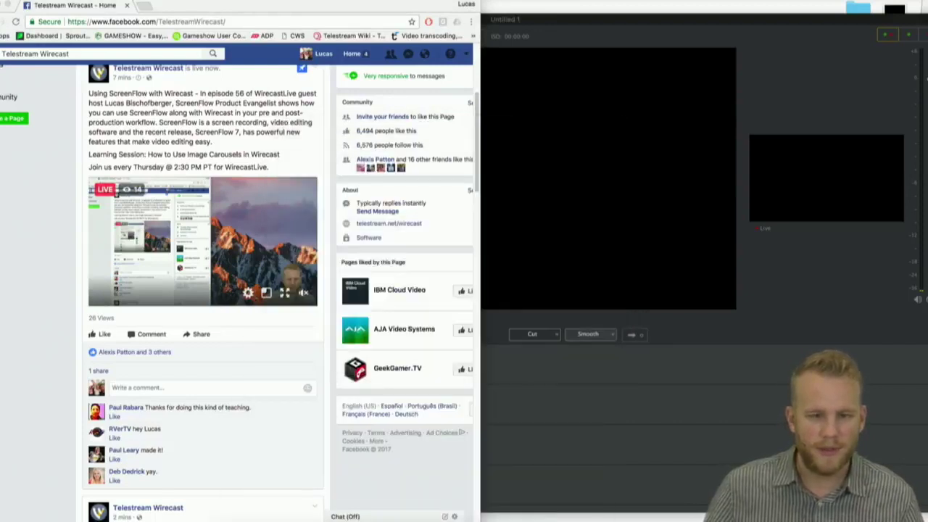
pyautogui.click(550, 30)
pyautogui.moveTo(551, 30); pyautogui.dragTo(468, 10)
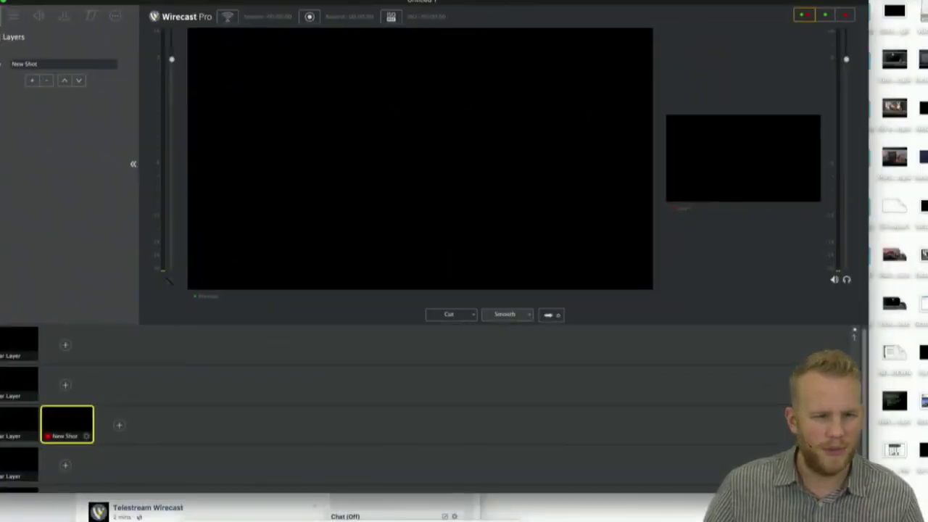
# Maximise the Wirecast window and show the list of sources available for layer 1.
pyautogui.doubleClick(467, 11)
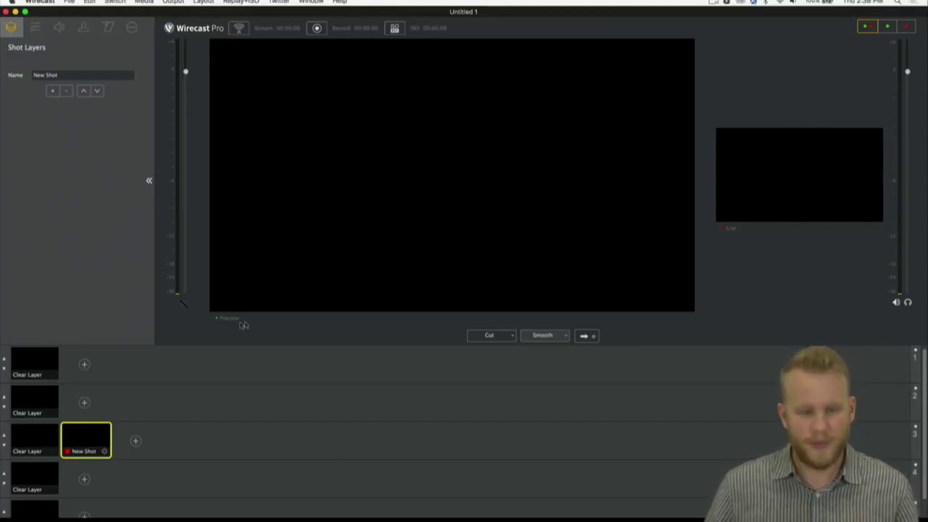
pyautogui.click(84, 364)
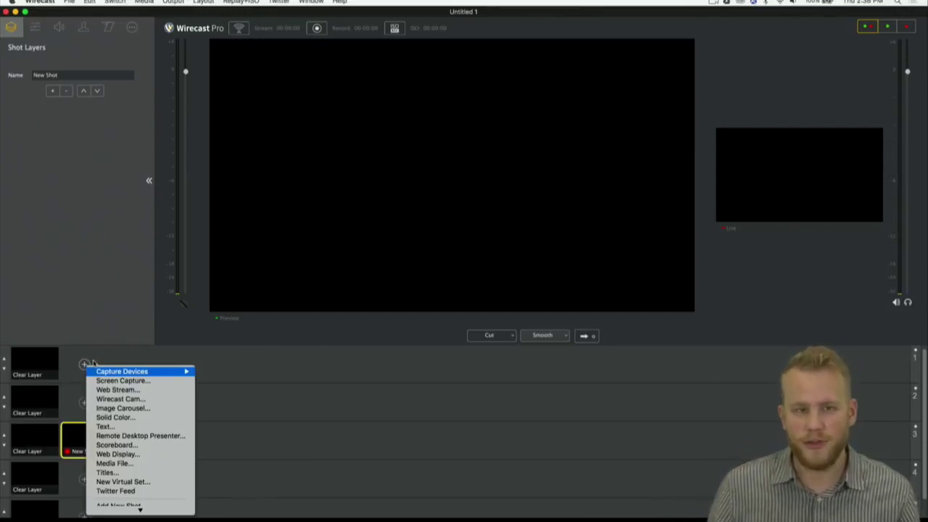
# Add an Image Carousel source to layer 1, keeping the default 640×480 settings.
pyautogui.click(128, 409)
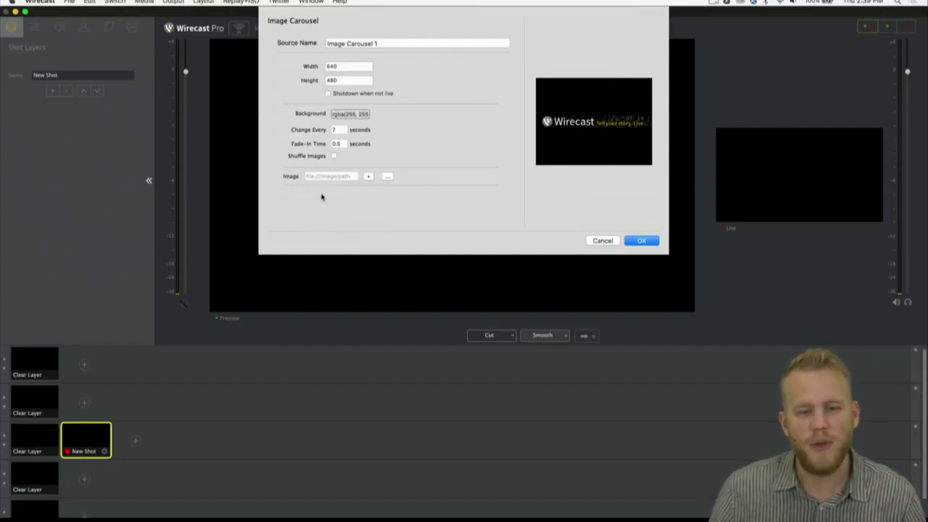
pyautogui.click(641, 241)
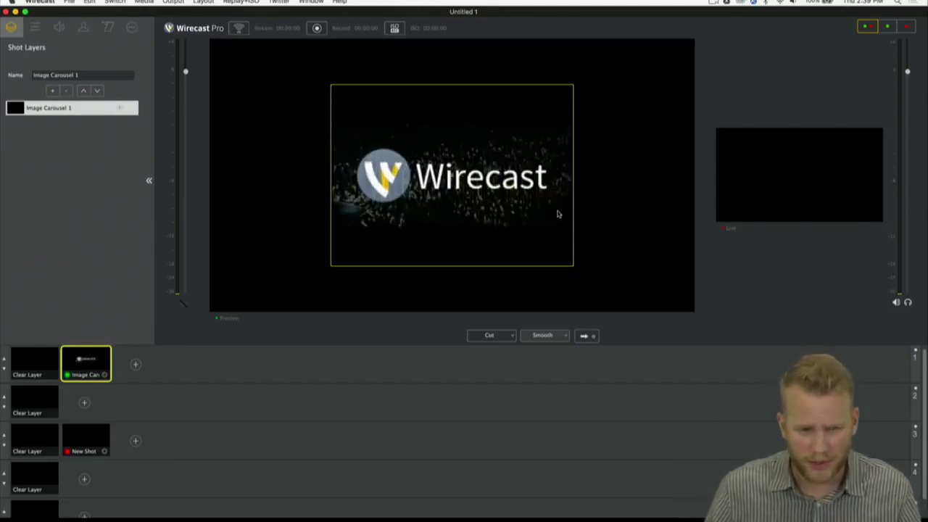
# Rename the image carousel source to 'My awesome carousel'.
pyautogui.click(138, 30)
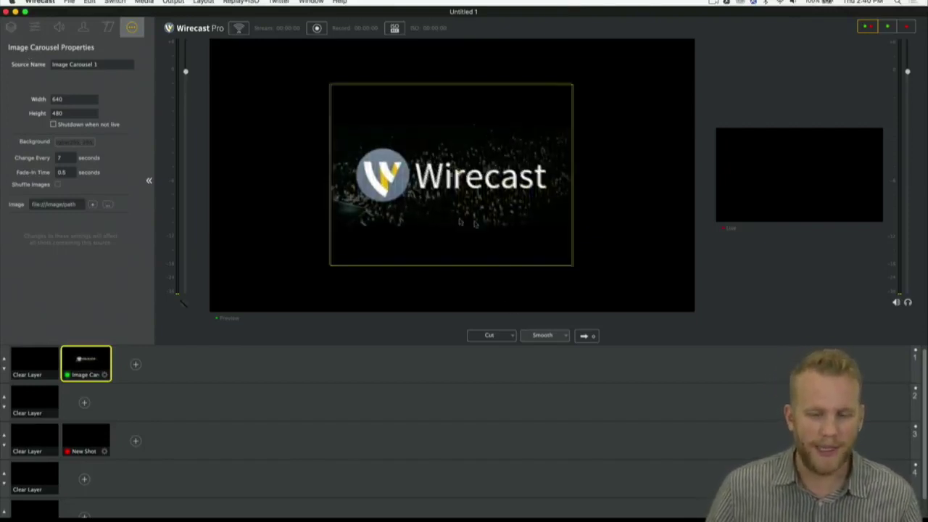
pyautogui.moveTo(486, 239); pyautogui.dragTo(384, 211)
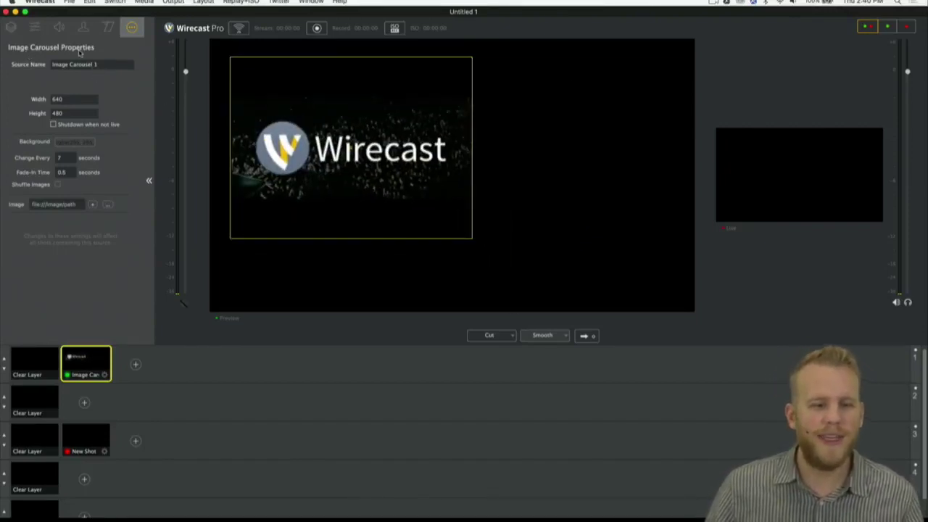
pyautogui.moveTo(98, 65); pyautogui.dragTo(2, 75)
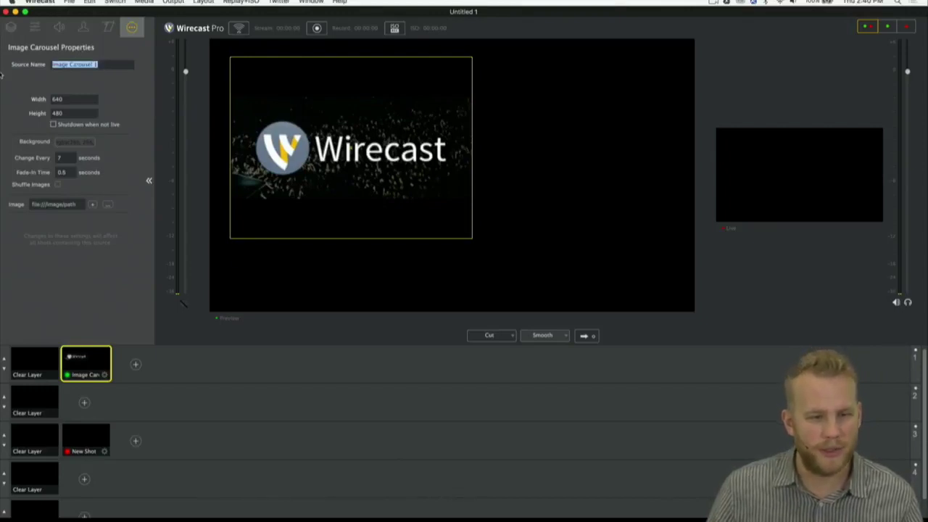
pyautogui.write('My')
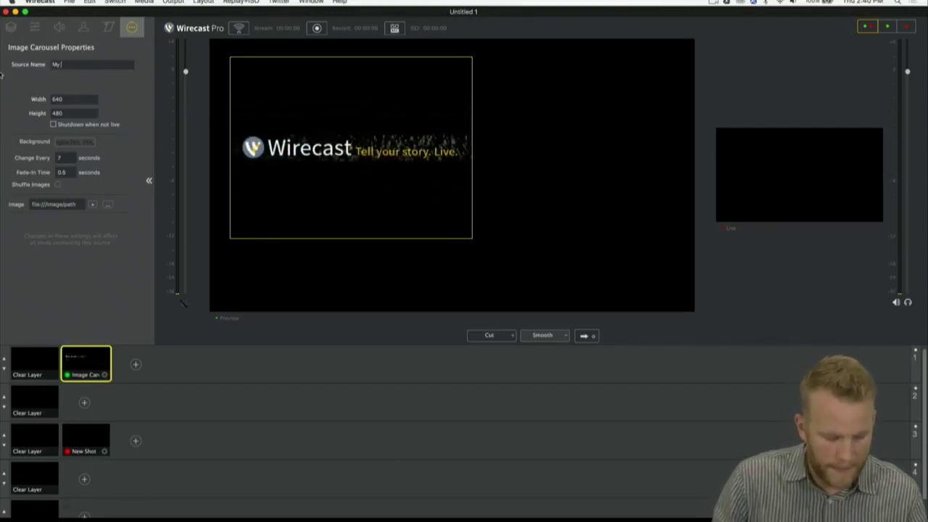
pyautogui.write(' awesome carou')
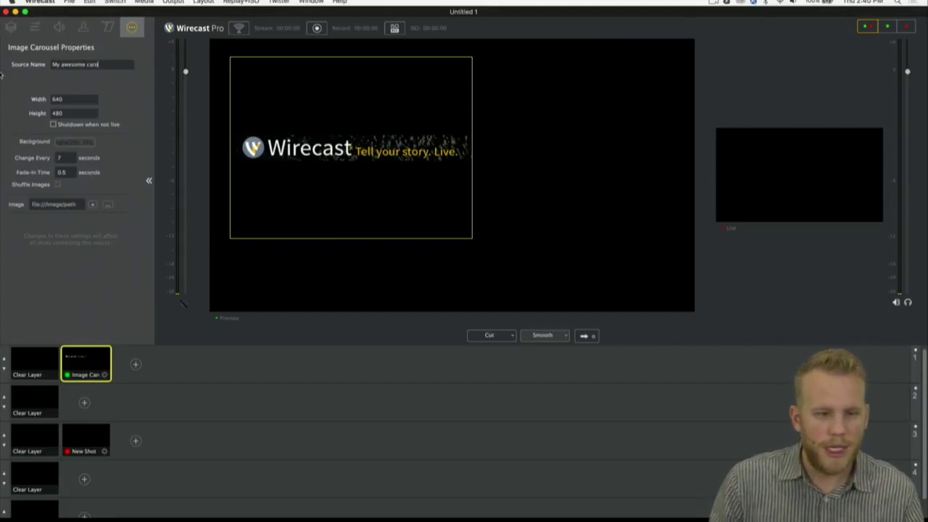
pyautogui.write('sel')
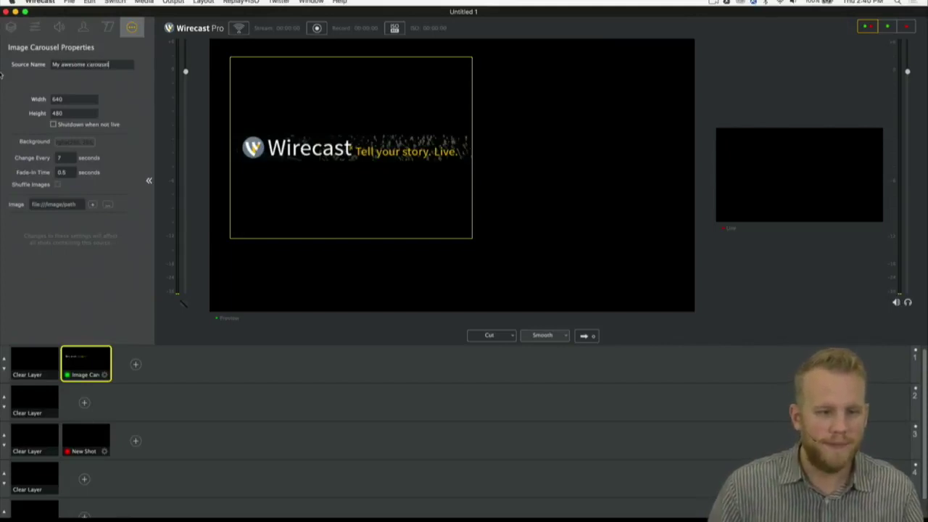
pyautogui.press('Tab')
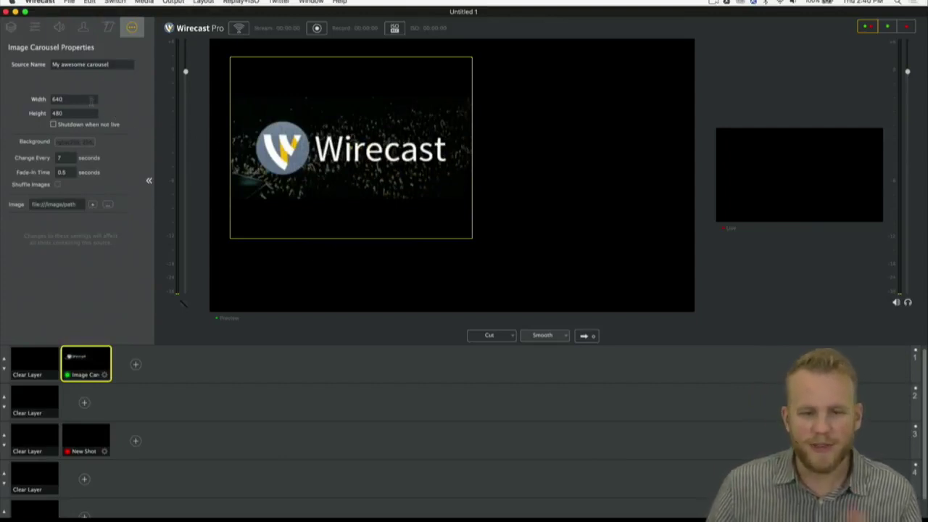
# Reposition the carousel in the preview and bring up the shot layer's position and scale settings.
pyautogui.moveTo(380, 105); pyautogui.dragTo(578, 178)
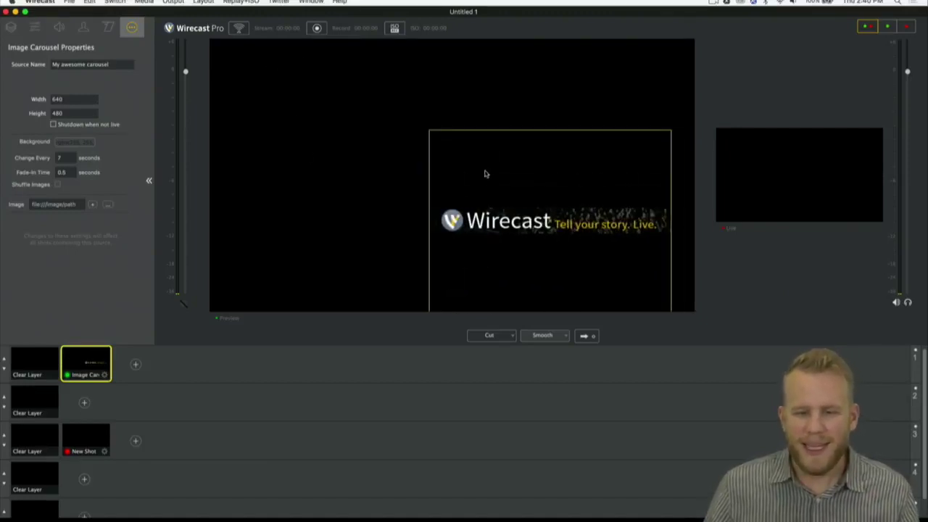
pyautogui.moveTo(486, 174); pyautogui.dragTo(349, 122)
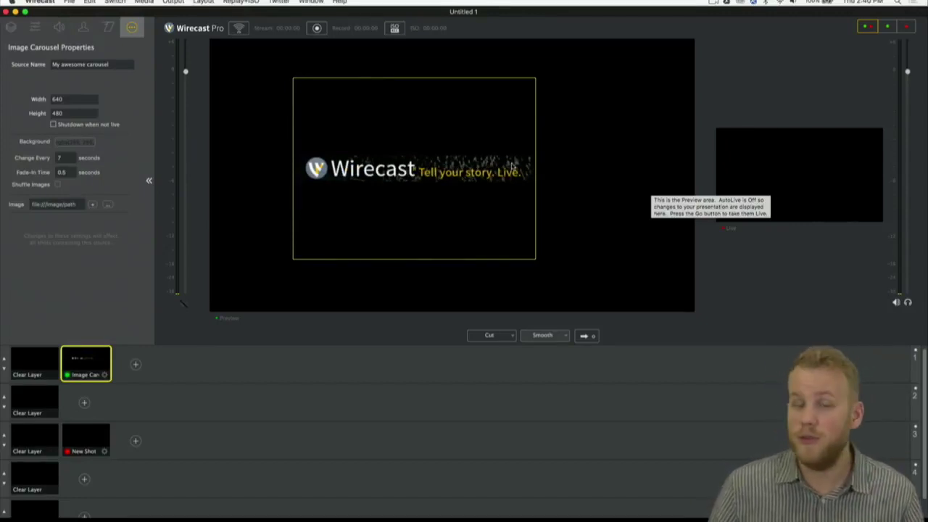
pyautogui.click(40, 29)
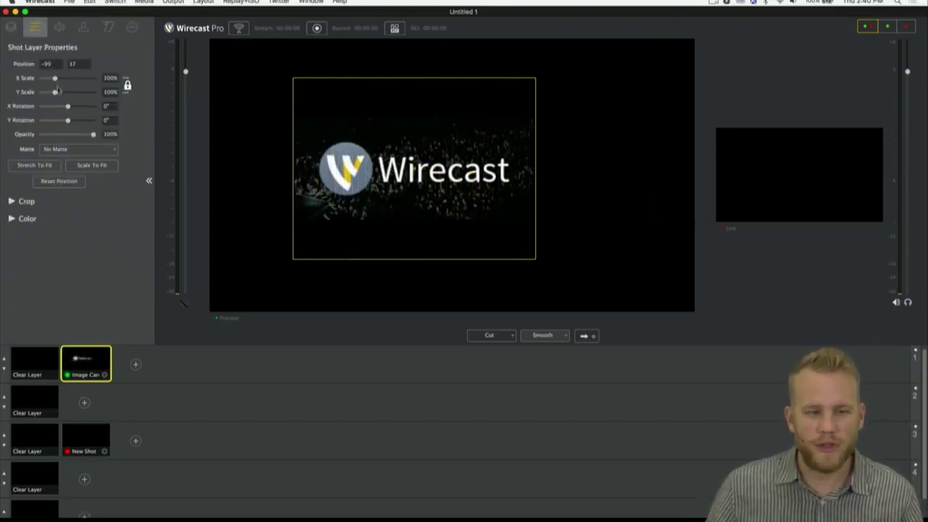
# Scale the carousel to 41% and place it in the preview's bottom-left corner at -514, -264.
pyautogui.moveTo(55, 78); pyautogui.dragTo(48, 84)
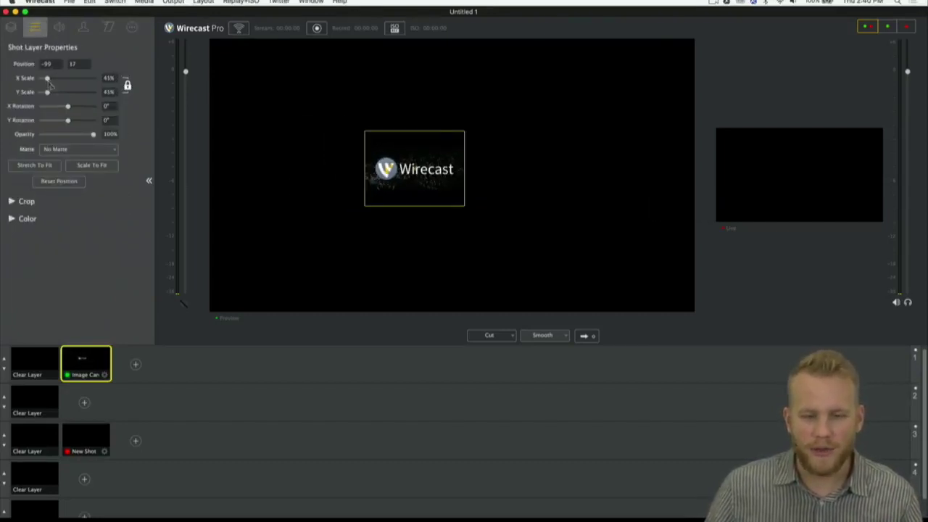
pyautogui.moveTo(429, 173); pyautogui.dragTo(272, 275)
pyautogui.click(512, 200)
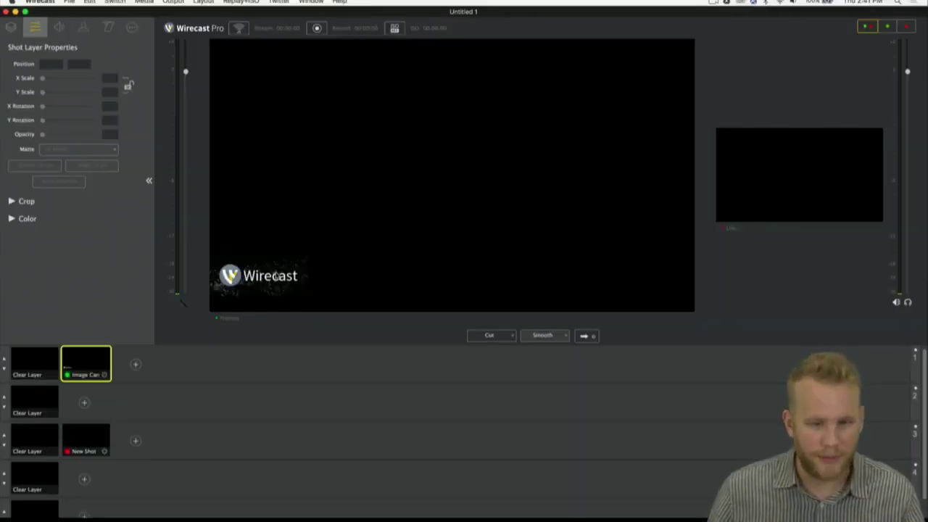
pyautogui.click(276, 276)
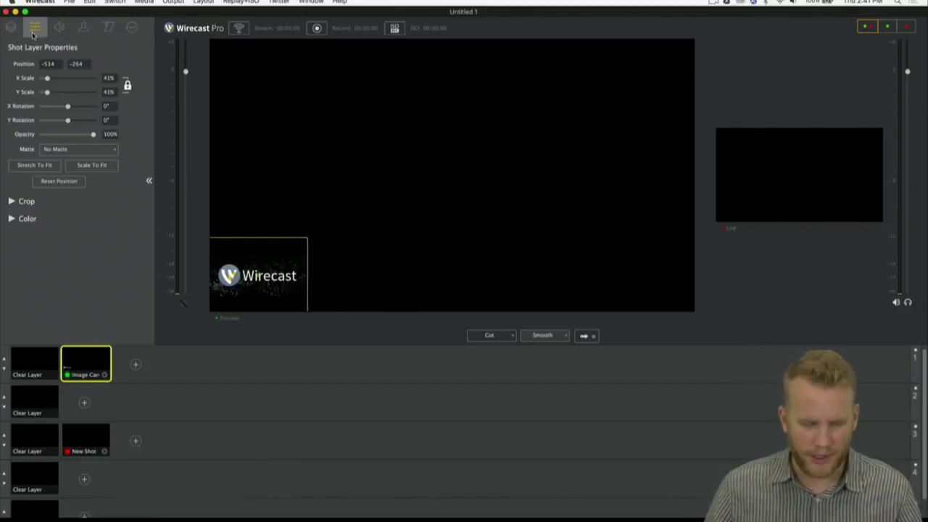
# Add Mario.jpg from the Pictures folder as the carousel's first image.
pyautogui.click(130, 29)
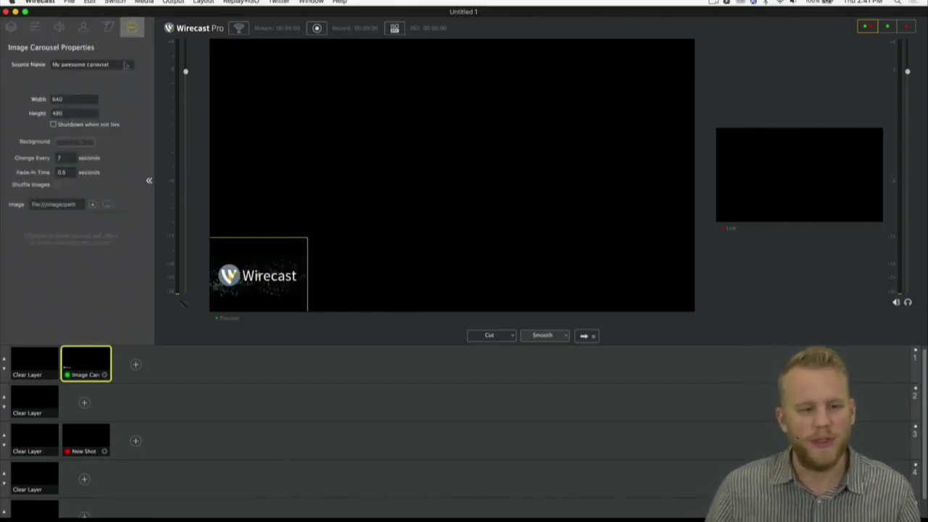
pyautogui.click(92, 206)
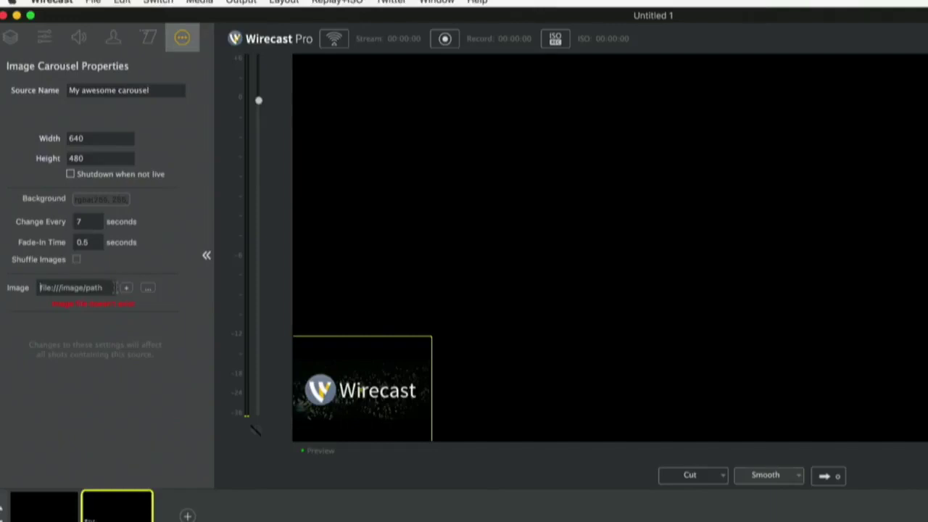
pyautogui.click(148, 288)
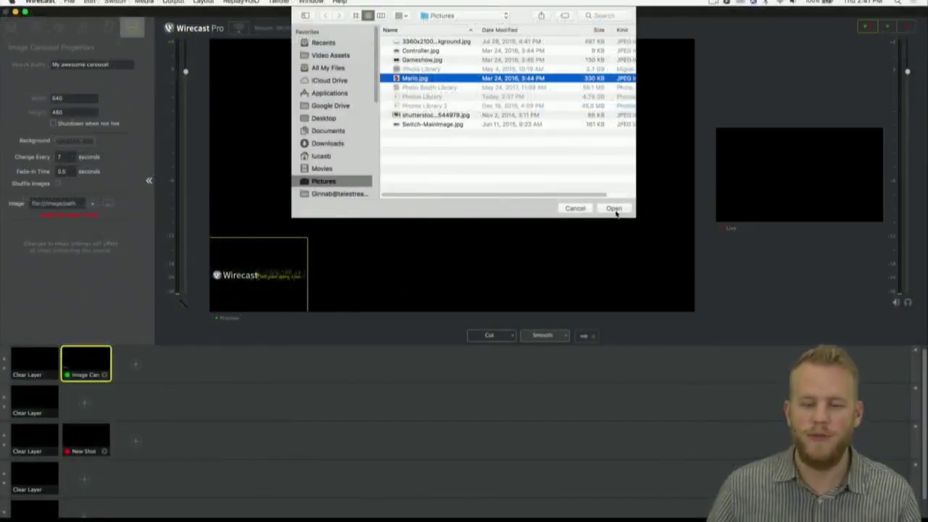
pyautogui.click(615, 208)
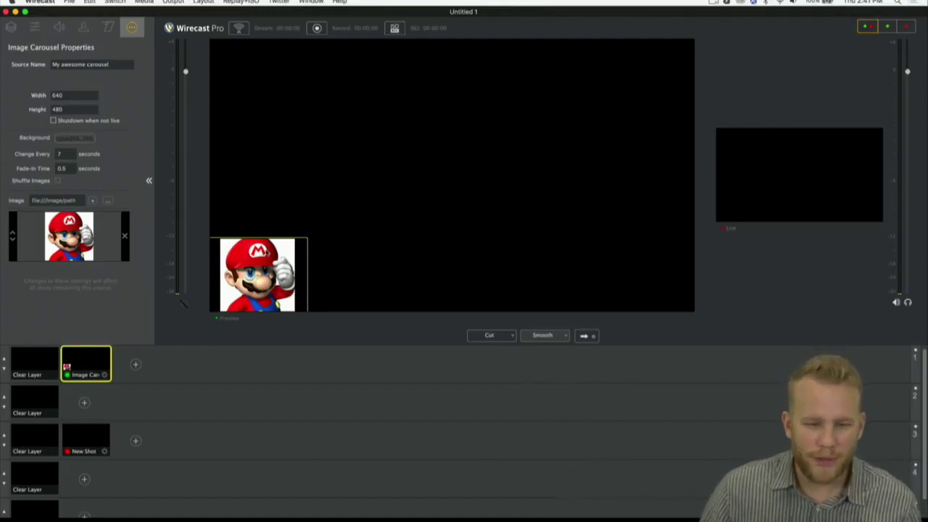
# Scale the carousel layer up to 116% and centre the Mario image in the preview.
pyautogui.click(38, 28)
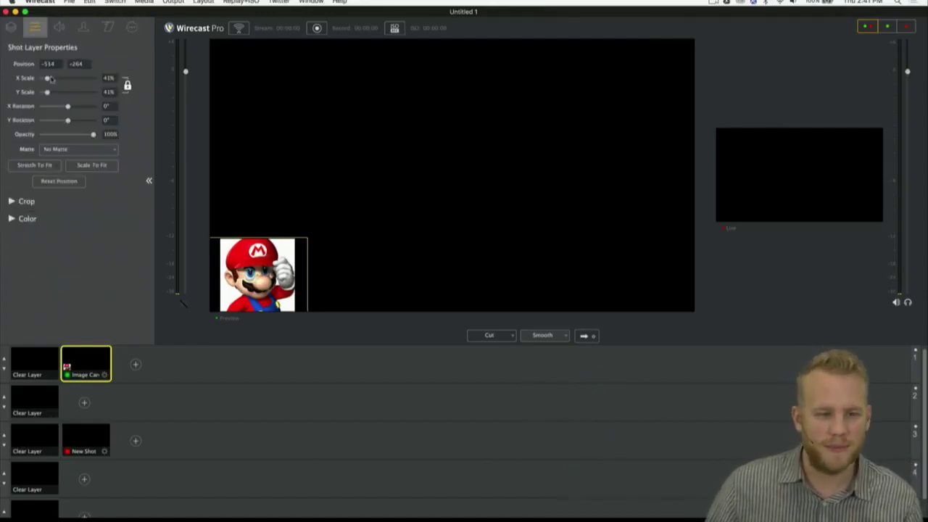
pyautogui.moveTo(49, 78); pyautogui.dragTo(58, 78)
pyautogui.moveTo(374, 190); pyautogui.dragTo(538, 131)
pyautogui.click(606, 176)
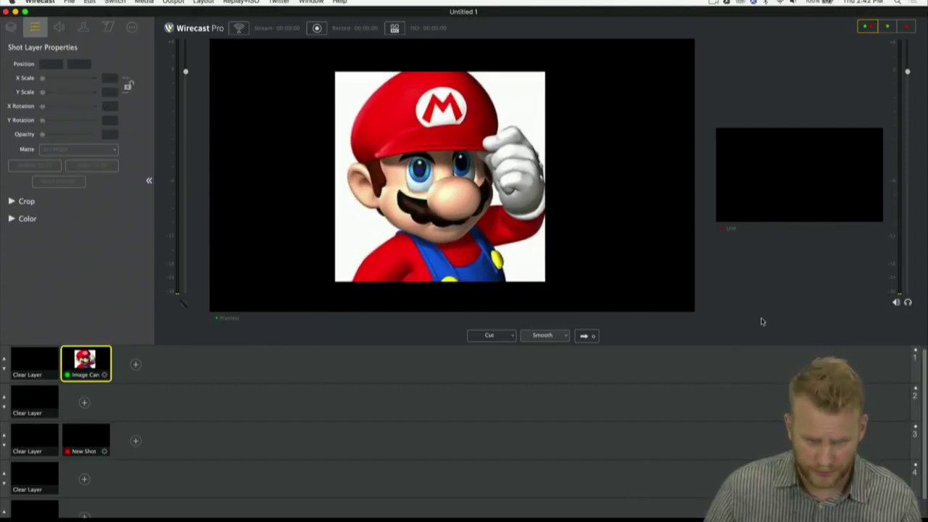
pyautogui.click(128, 32)
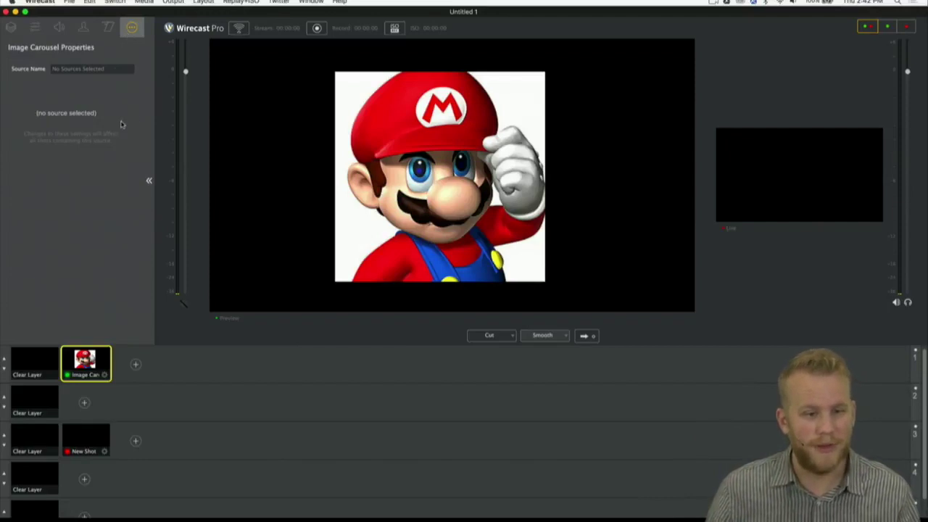
pyautogui.click(95, 374)
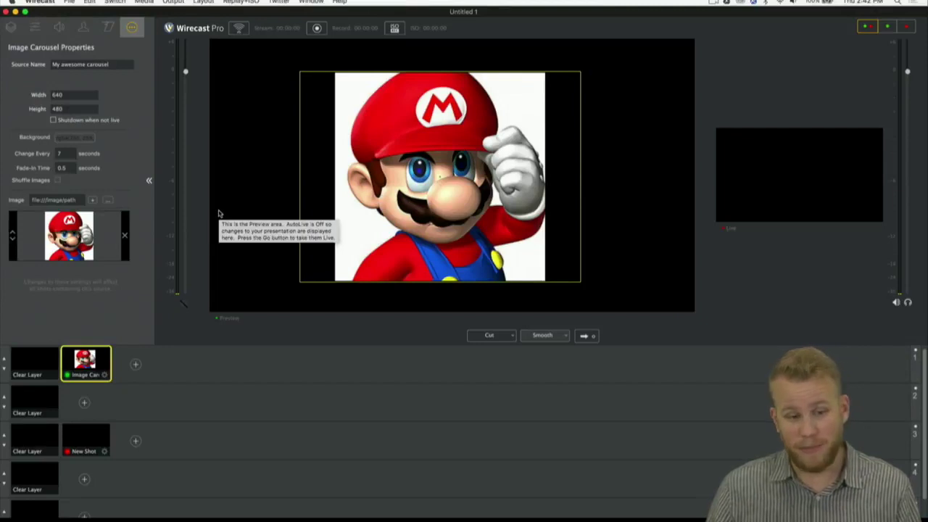
# Add Controller.jpg from the Pictures folder to the carousel's images.
pyautogui.click(108, 201)
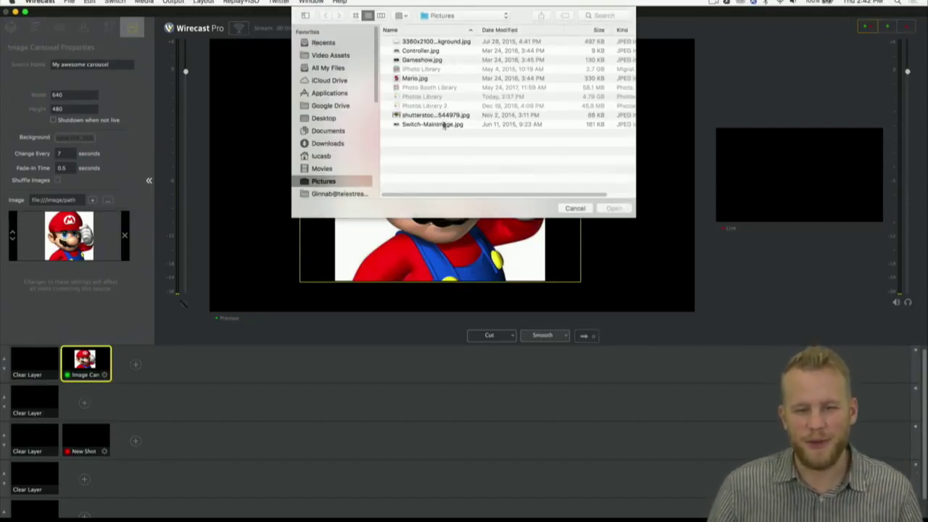
pyautogui.click(432, 61)
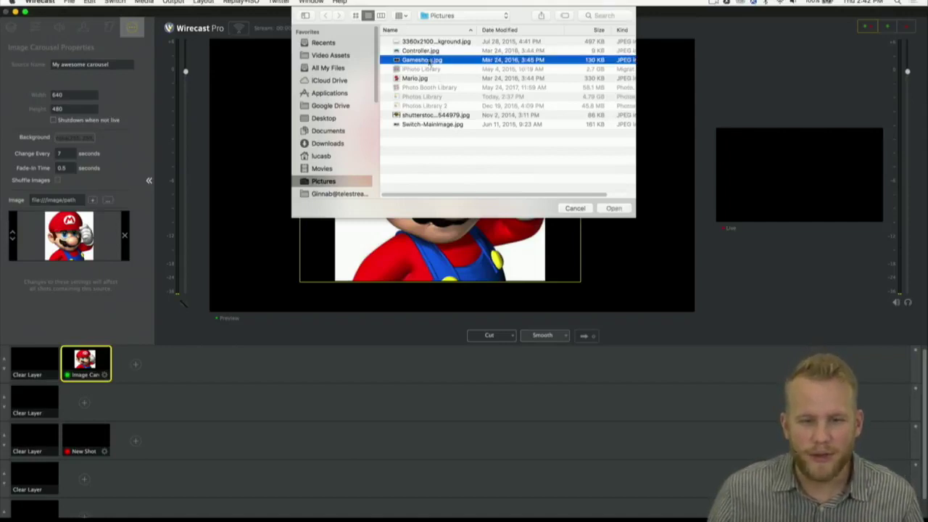
pyautogui.click(427, 51)
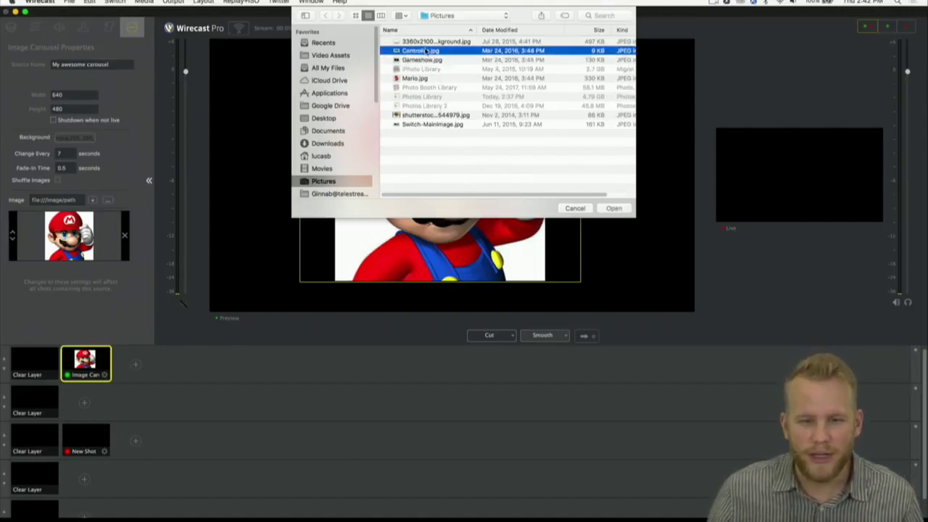
pyautogui.click(614, 208)
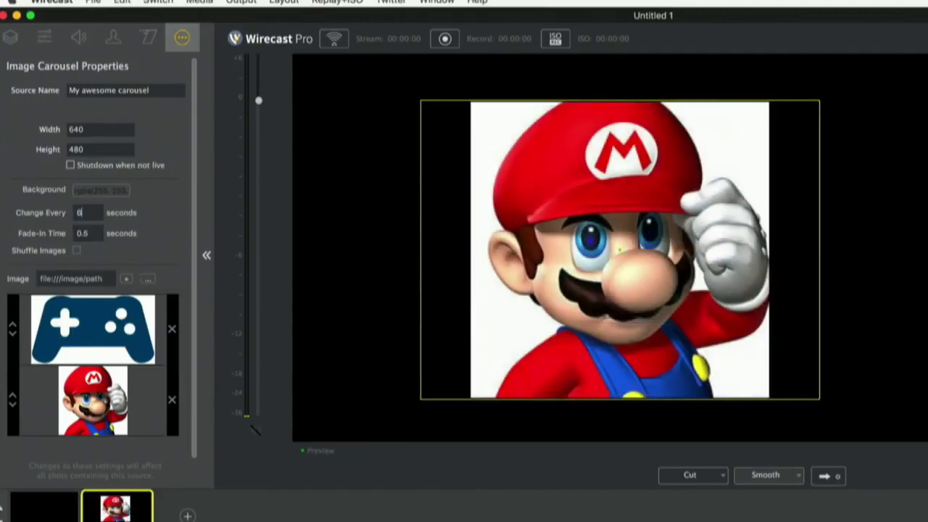
# Enter 2 seconds as the carousel's Fade-In Time.
pyautogui.press('Tab')
pyautogui.write('2')
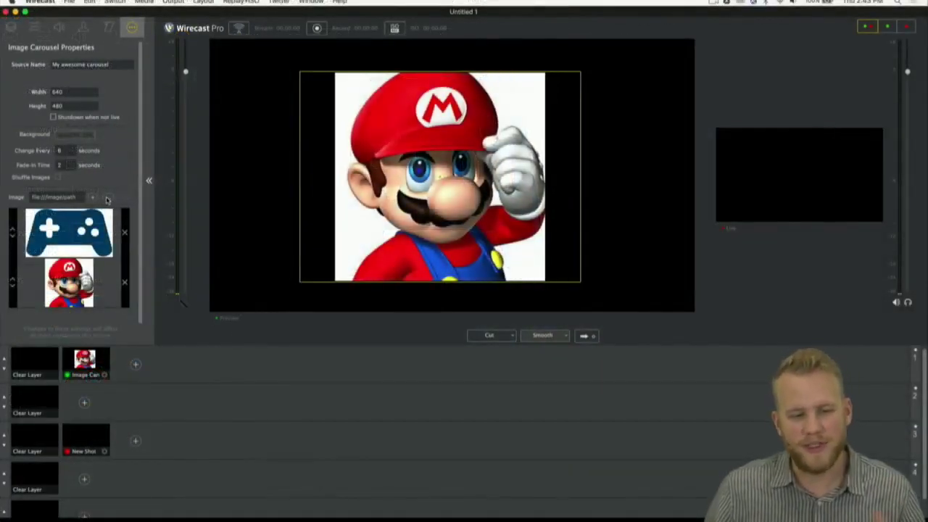
# Add the eagle picture shutterstock_29544979.jpg to the carousel, browsing in column view.
pyautogui.click(107, 197)
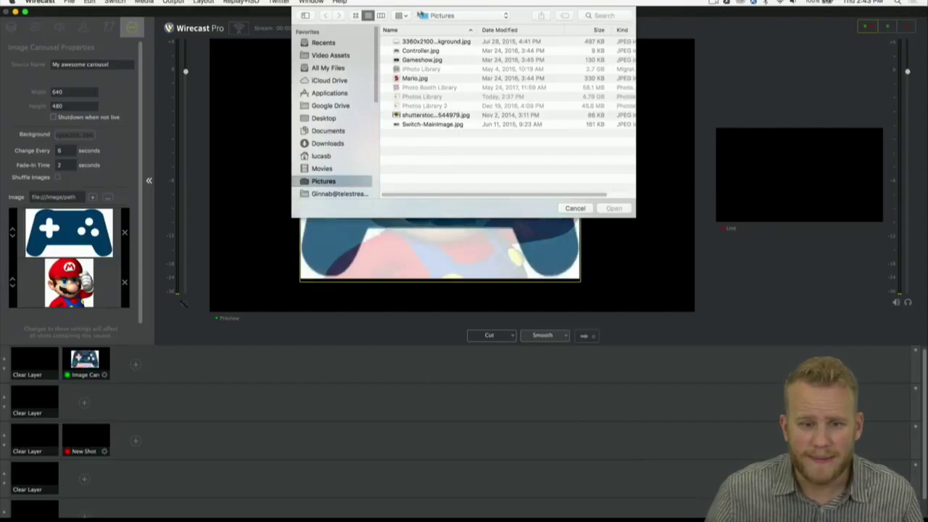
pyautogui.click(380, 15)
pyautogui.click(419, 99)
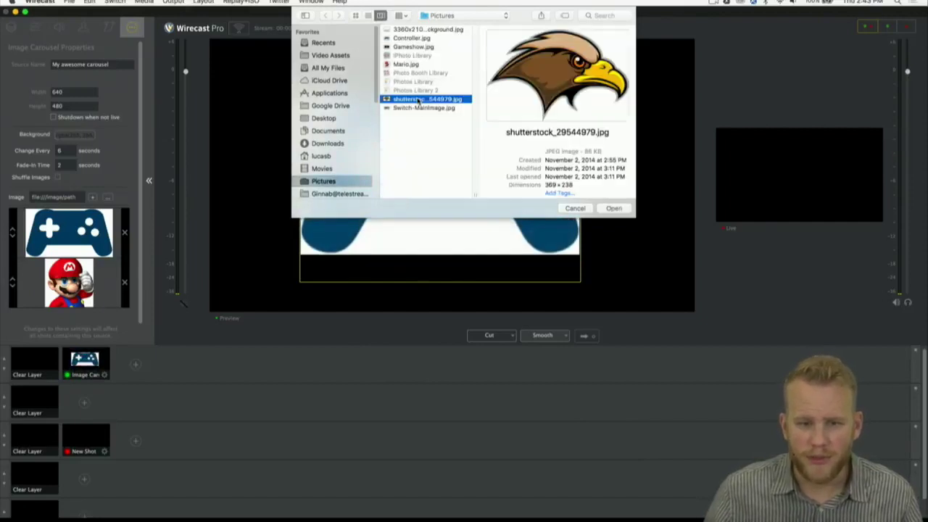
pyautogui.click(613, 208)
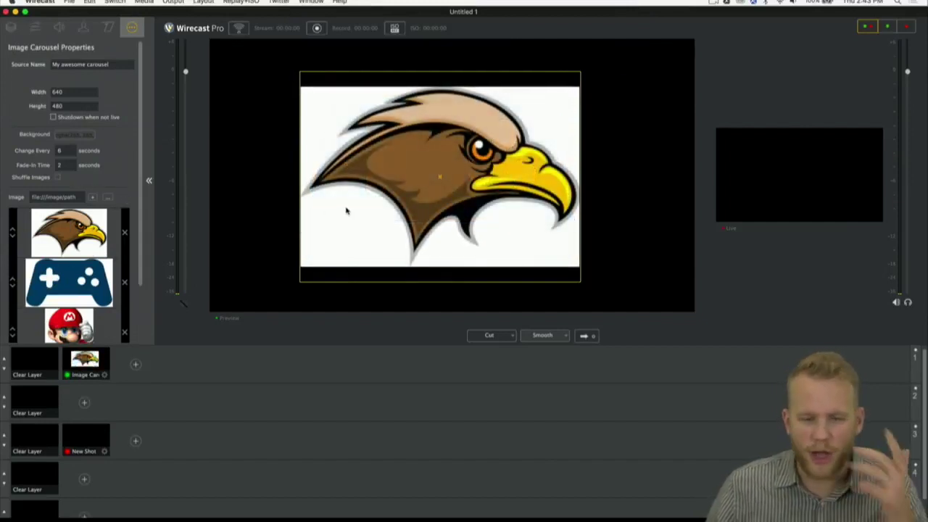
# After previewing several pictures, add Gameshow.jpg as the carousel's next image.
pyautogui.click(108, 199)
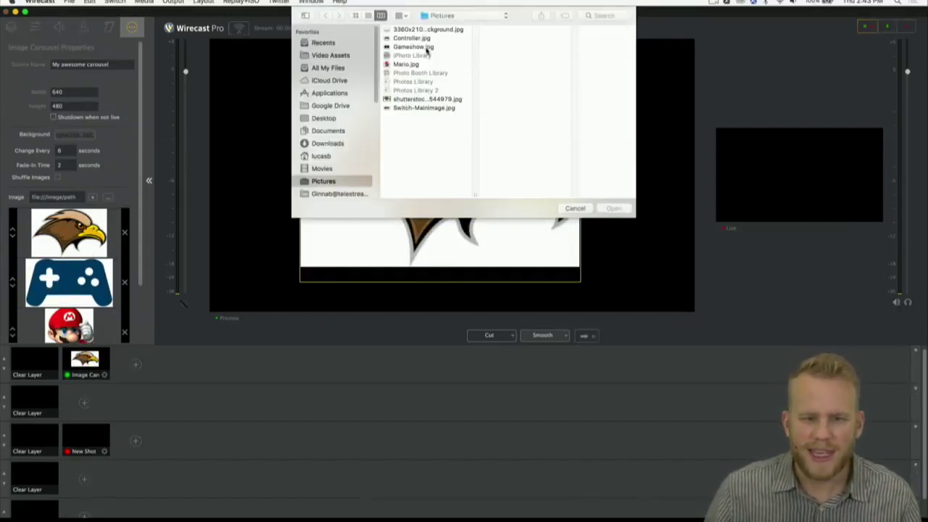
pyautogui.click(427, 47)
pyautogui.click(422, 40)
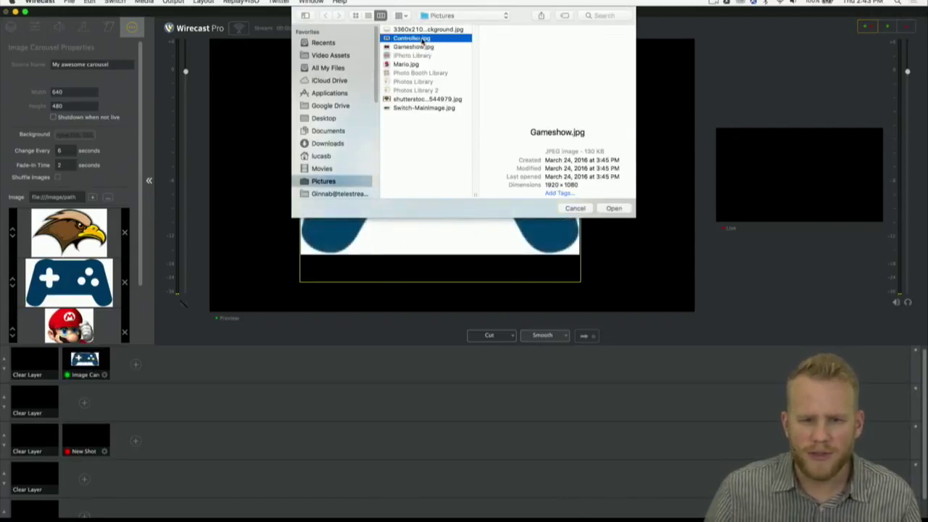
pyautogui.click(426, 107)
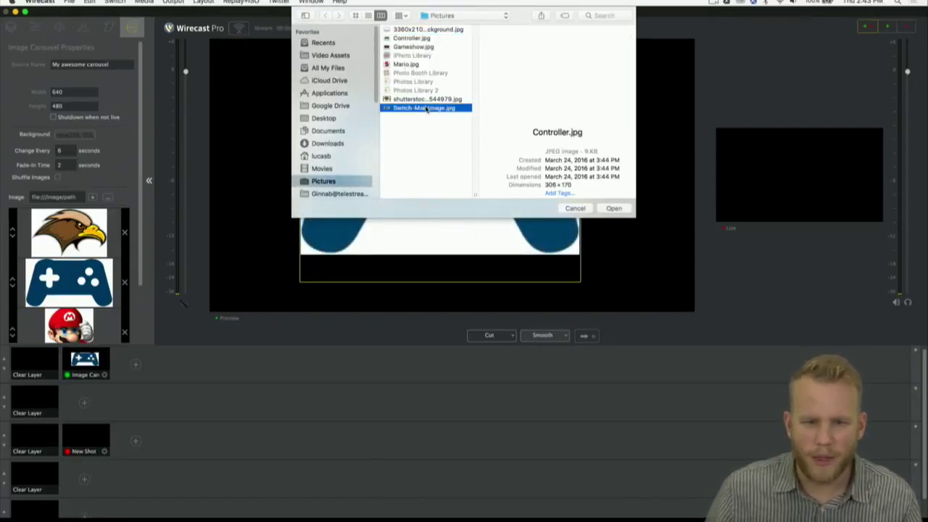
pyautogui.click(419, 38)
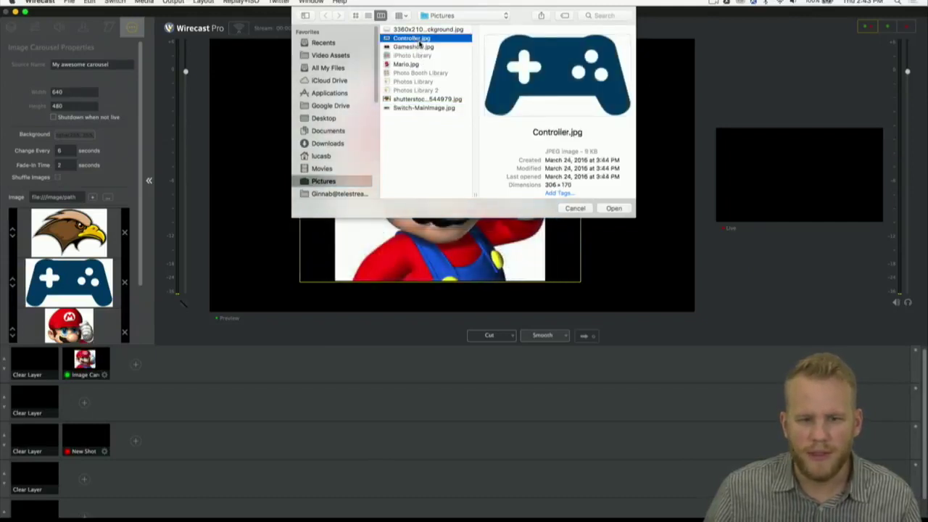
pyautogui.click(419, 46)
pyautogui.click(614, 208)
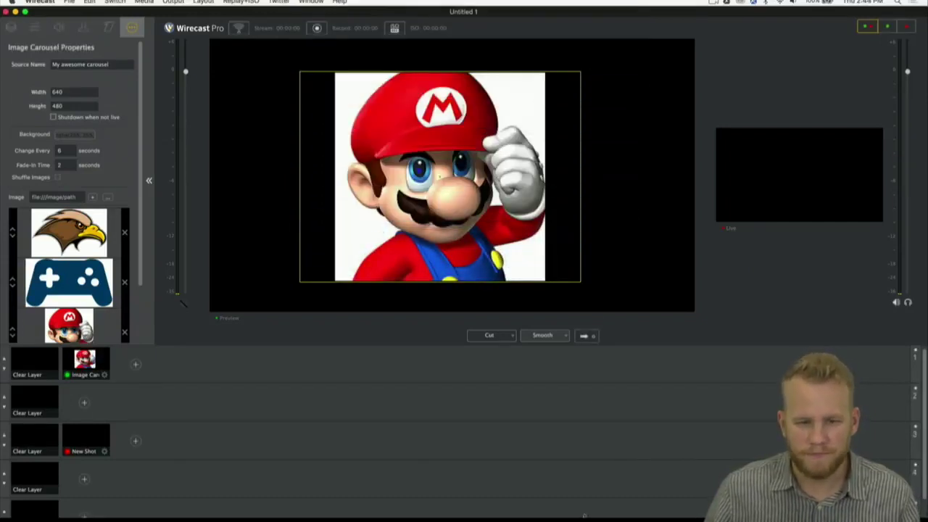
# Enlarge the preview area and send the four-image carousel shot live.
pyautogui.moveTo(145, 353); pyautogui.dragTo(145, 443)
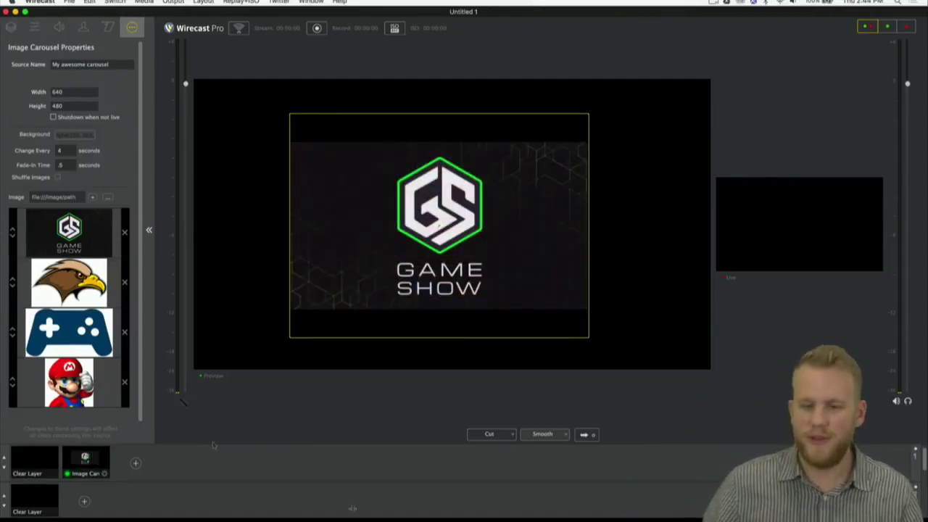
pyautogui.click(584, 435)
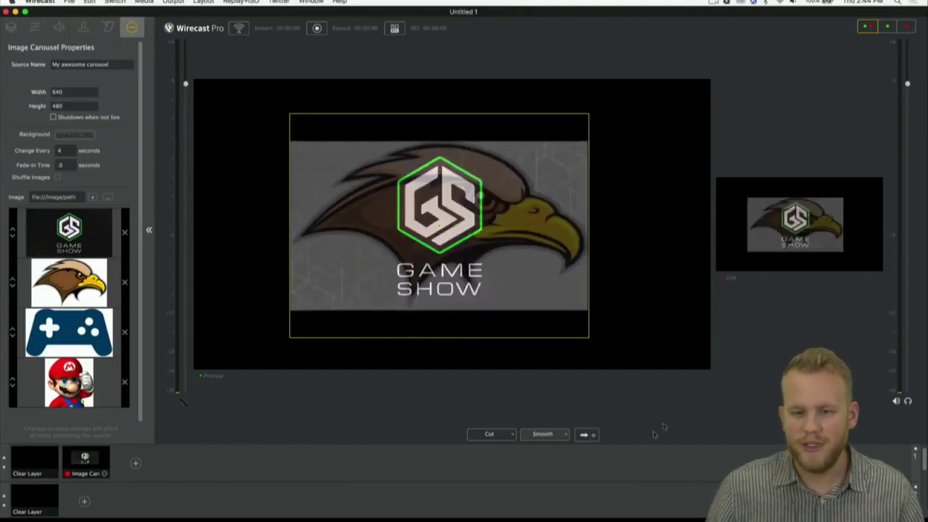
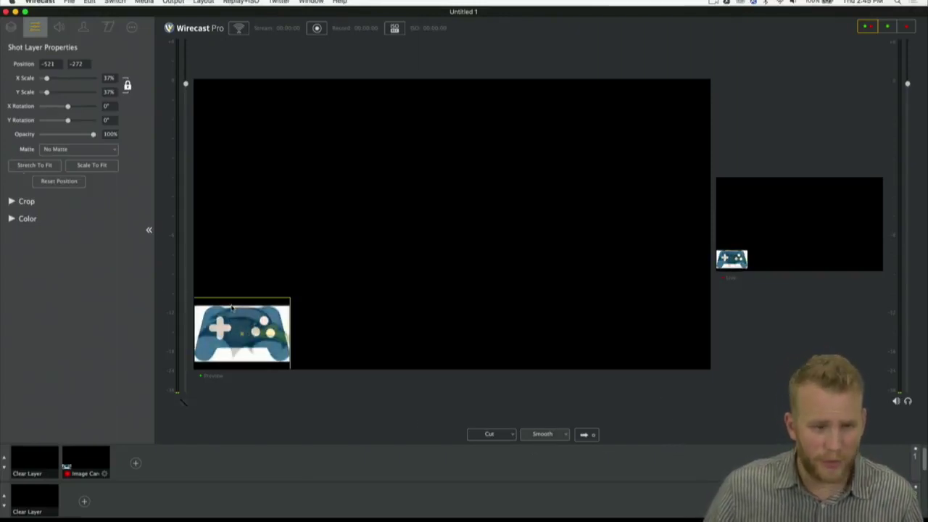
# Enlarge the carousel layer to 153%, centre it in the preview, and show its image list.
pyautogui.click(131, 27)
pyautogui.click(36, 27)
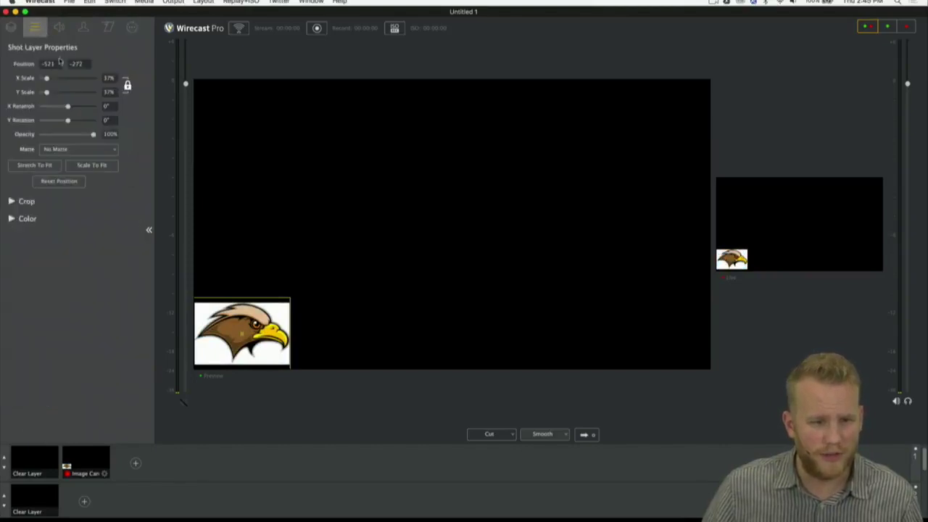
pyautogui.moveTo(48, 78); pyautogui.dragTo(61, 77)
pyautogui.moveTo(402, 155); pyautogui.dragTo(459, 116)
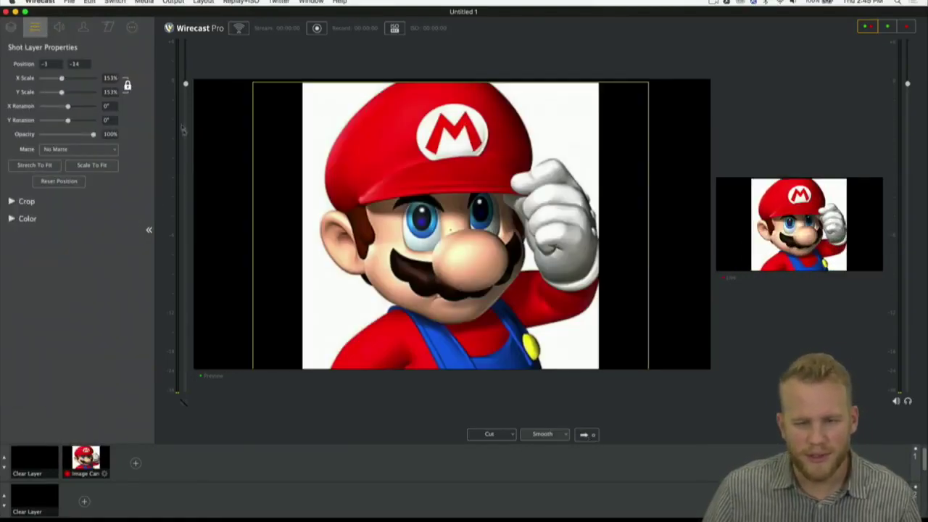
pyautogui.click(131, 28)
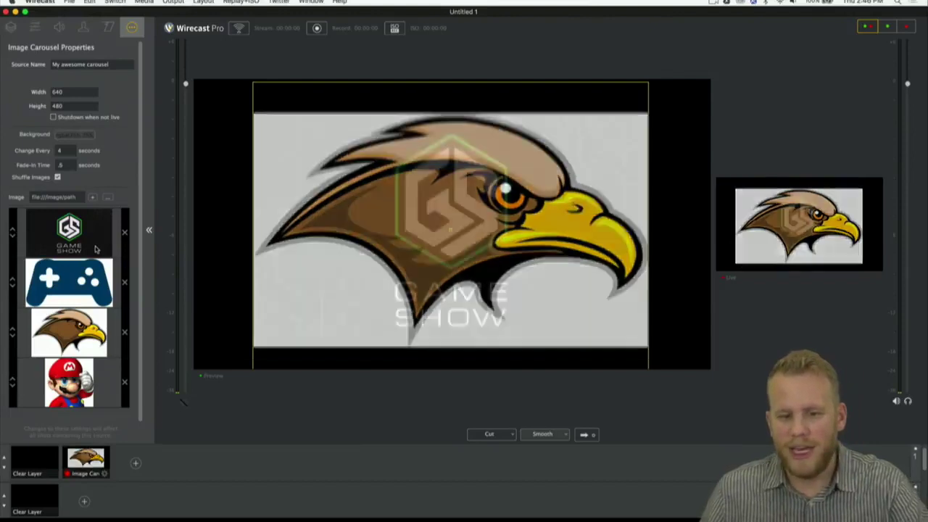
# Remove the Mario, eagle and gamepad images from the carousel, then move Wirecast aside to show Facebook.
pyautogui.scroll(-2, 108, 193)
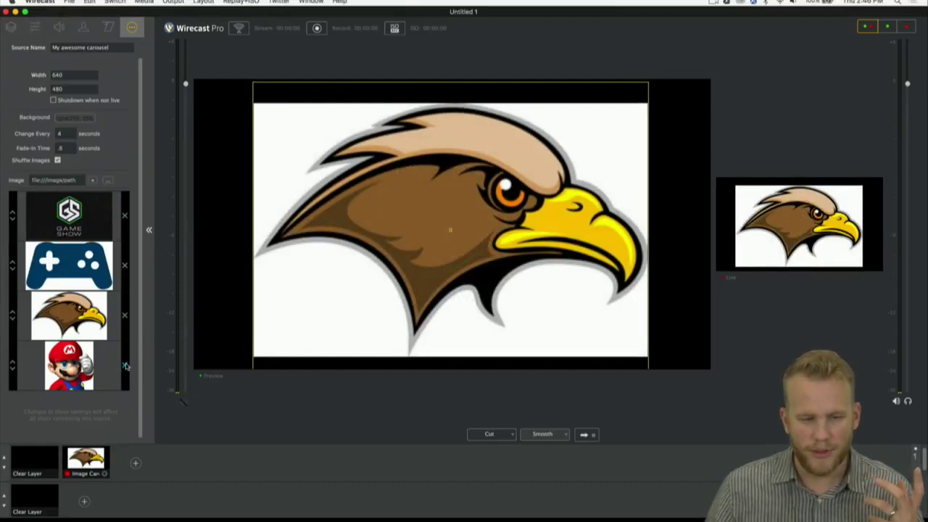
pyautogui.click(125, 367)
pyautogui.click(126, 337)
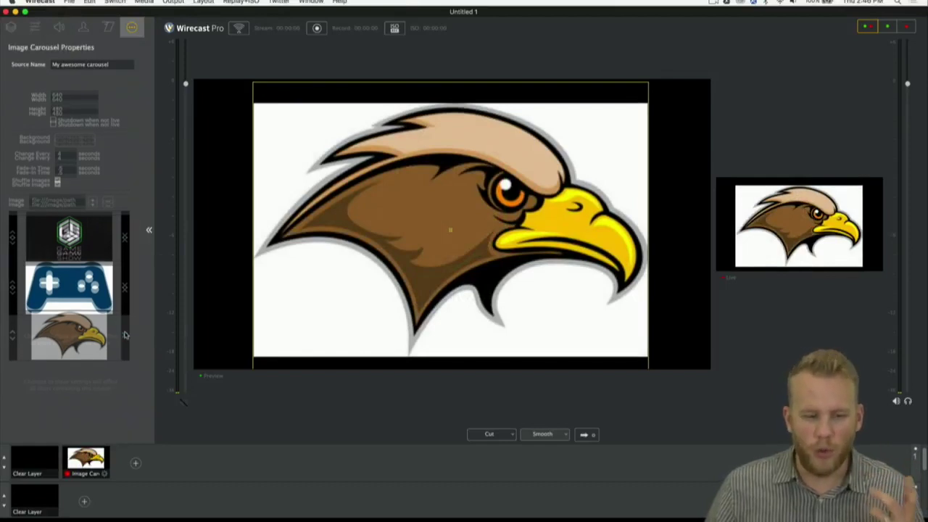
pyautogui.click(125, 285)
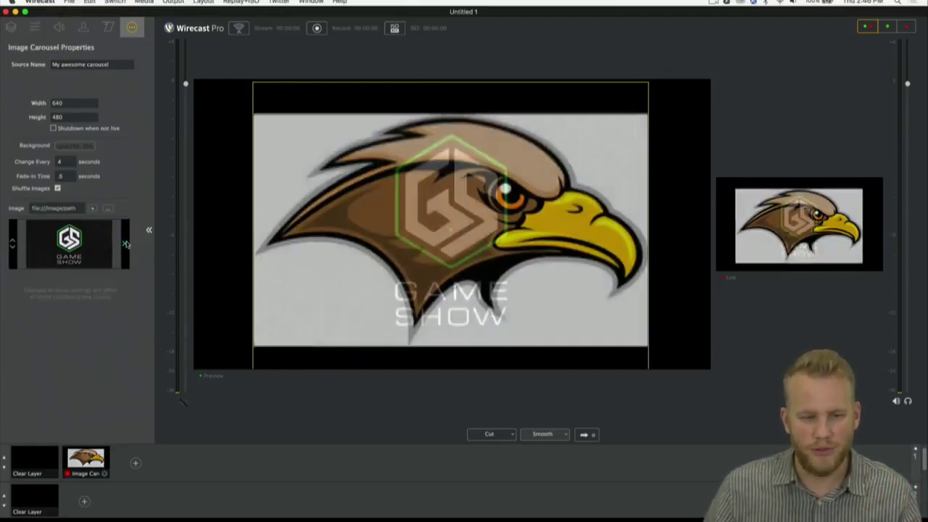
pyautogui.moveTo(175, 7); pyautogui.dragTo(503, 9)
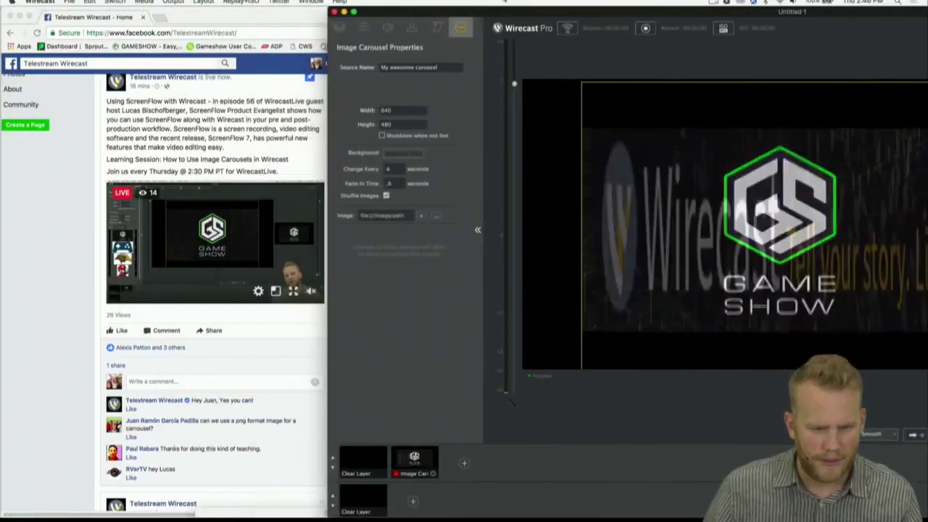
# After checking the Facebook live stream, move the Wirecast window back over the page.
pyautogui.moveTo(503, 9); pyautogui.dragTo(176, 6)
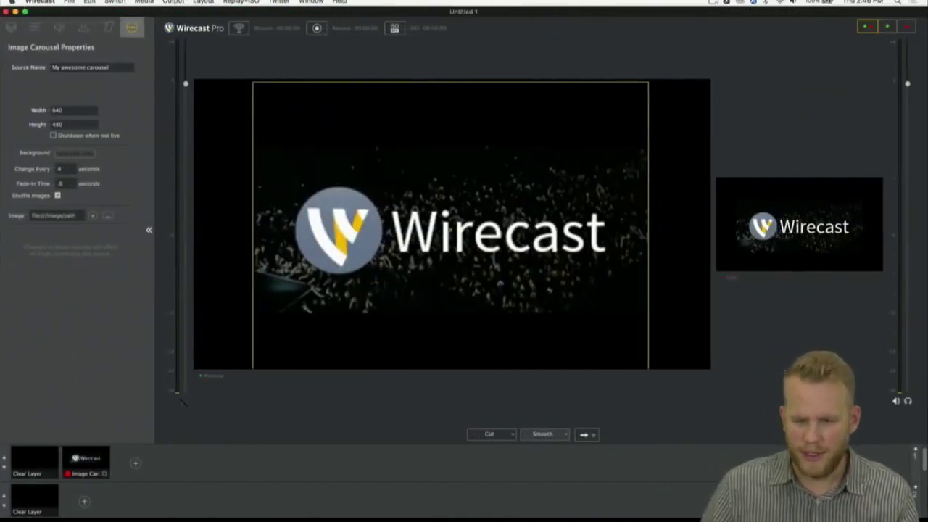
# Add facebook ad hype.gif from the Desktop to the image carousel.
pyautogui.click(107, 216)
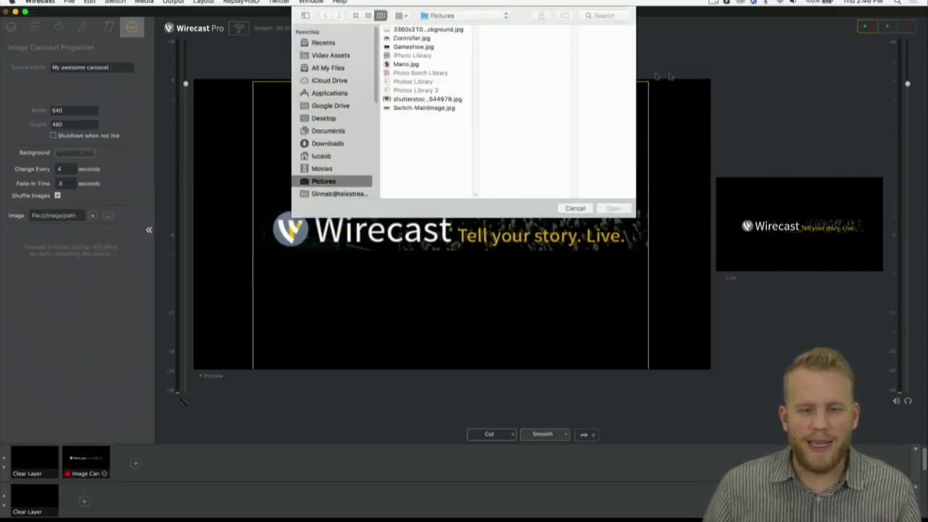
pyautogui.click(330, 42)
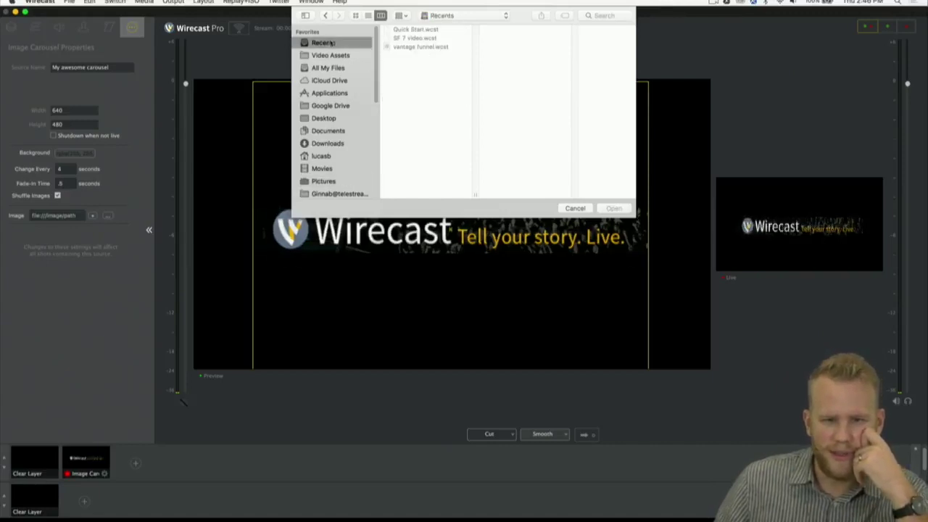
pyautogui.click(334, 58)
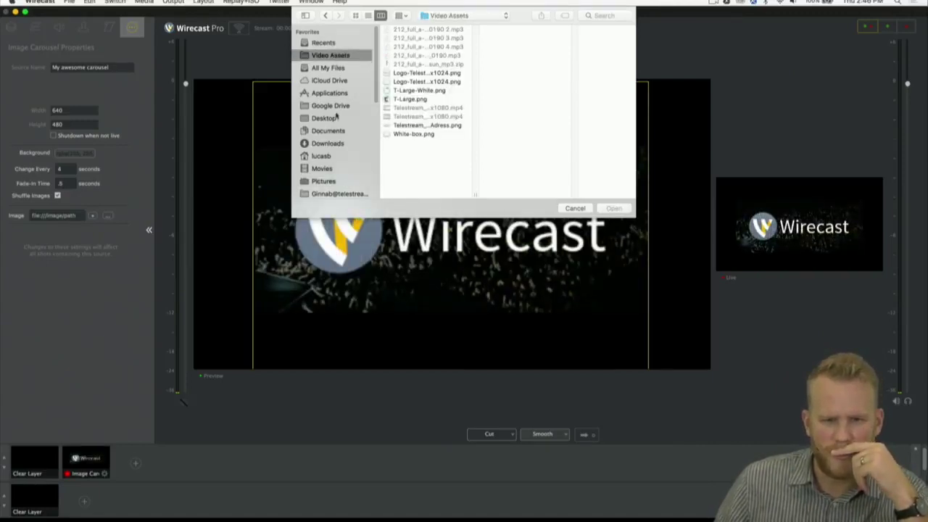
pyautogui.click(336, 118)
pyautogui.click(449, 38)
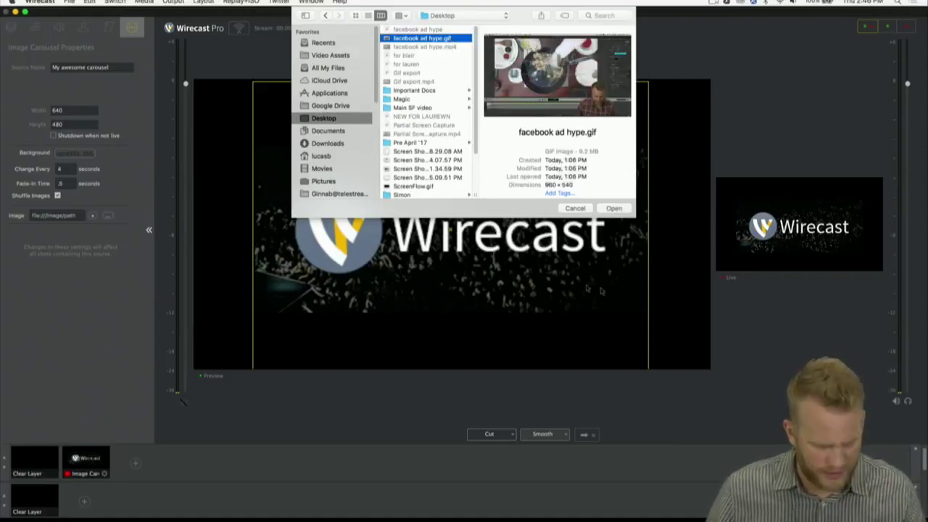
pyautogui.press('Return')
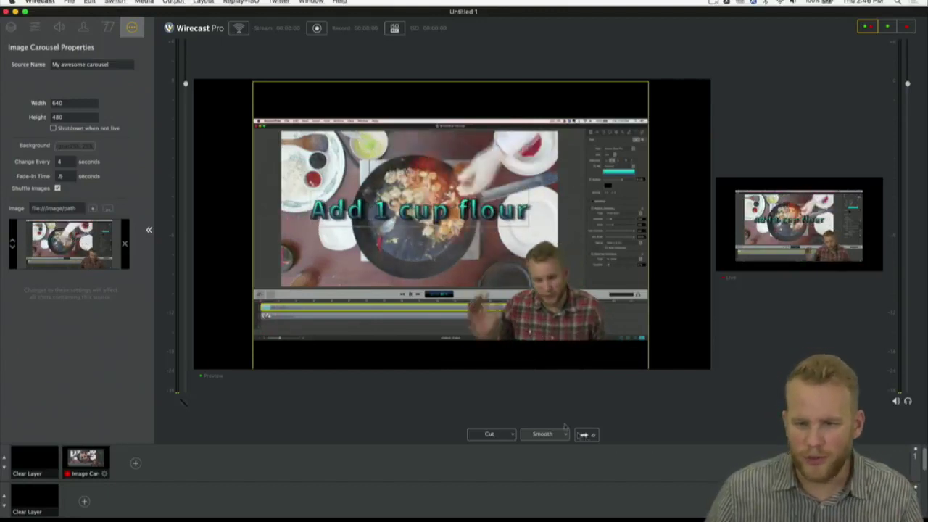
# Shrink the carousel GIF layer to 41% and place it in the preview's bottom-left corner.
pyautogui.click(35, 26)
pyautogui.moveTo(61, 78); pyautogui.dragTo(48, 77)
pyautogui.moveTo(450, 229); pyautogui.dragTo(305, 413)
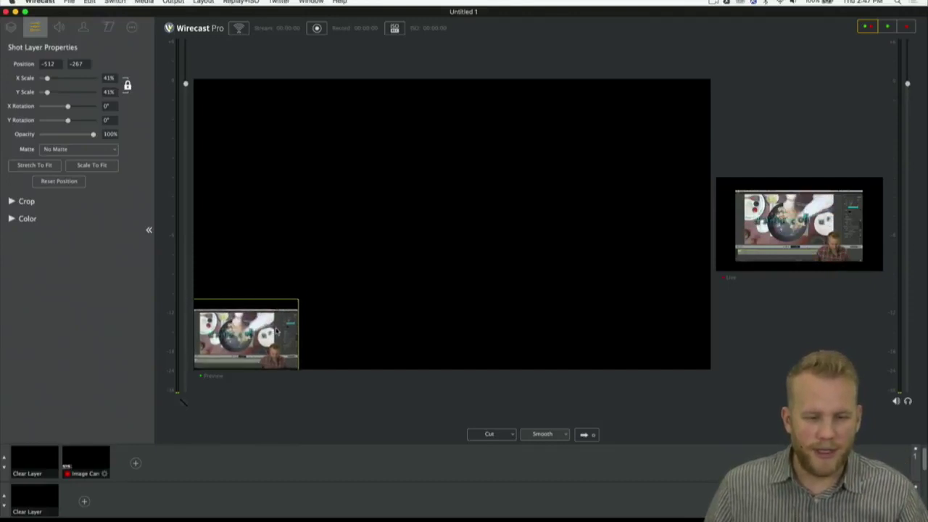
pyautogui.click(305, 339)
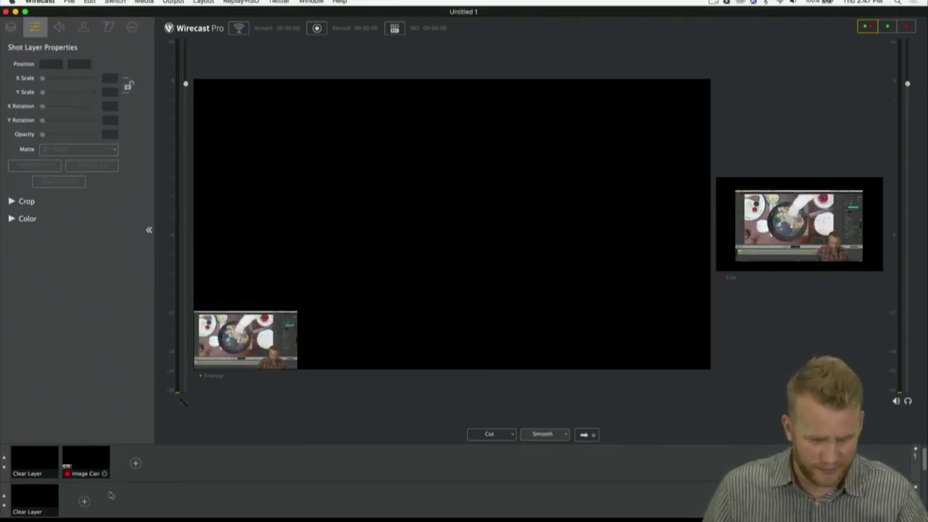
pyautogui.click(85, 501)
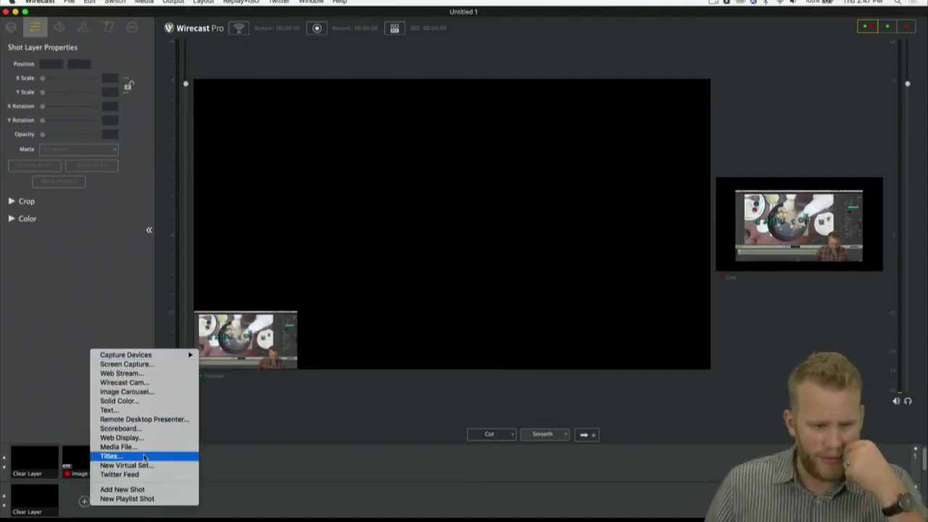
# Add Movies > MyStream_0.mov as a new shot, take it live, and enlarge the live view.
pyautogui.click(119, 446)
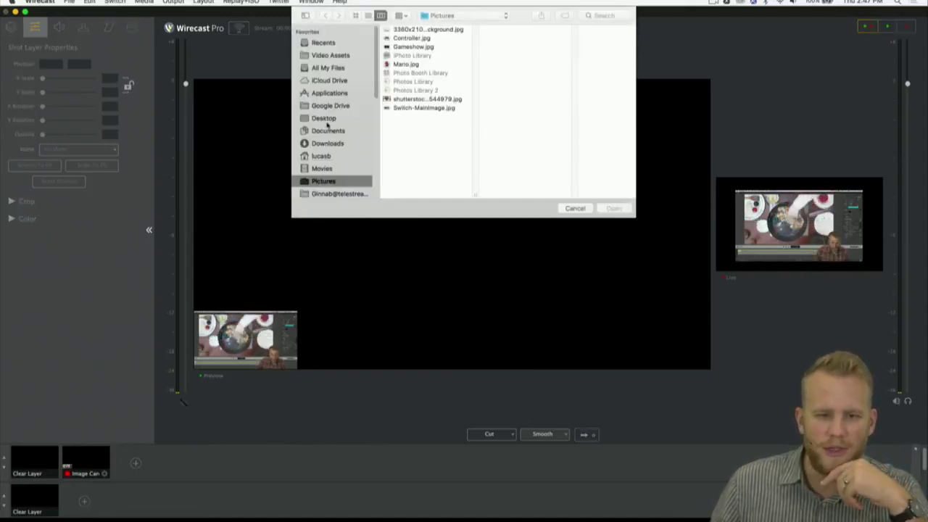
pyautogui.click(322, 169)
pyautogui.click(419, 99)
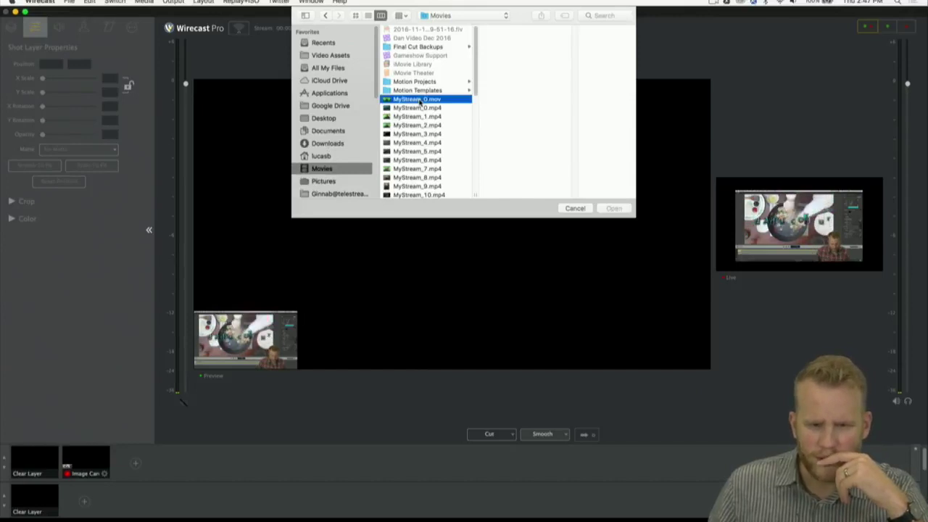
pyautogui.click(613, 209)
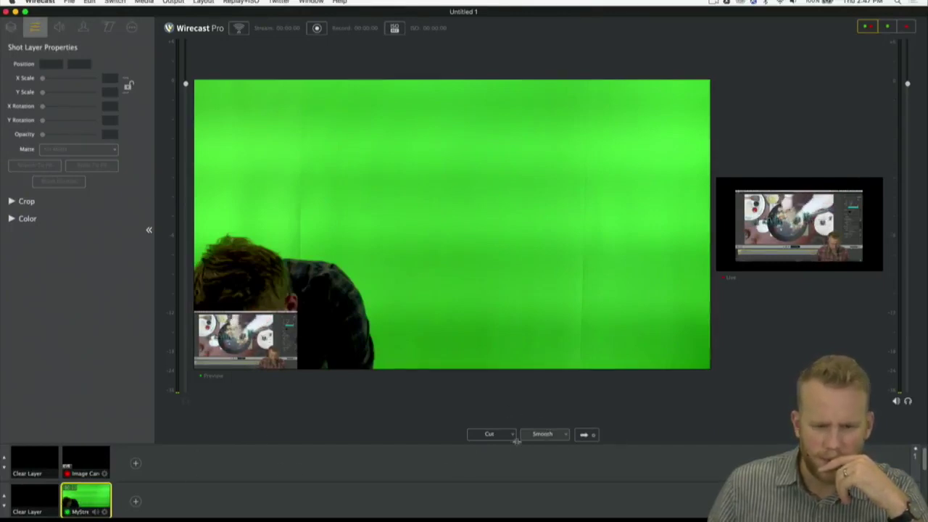
pyautogui.click(583, 435)
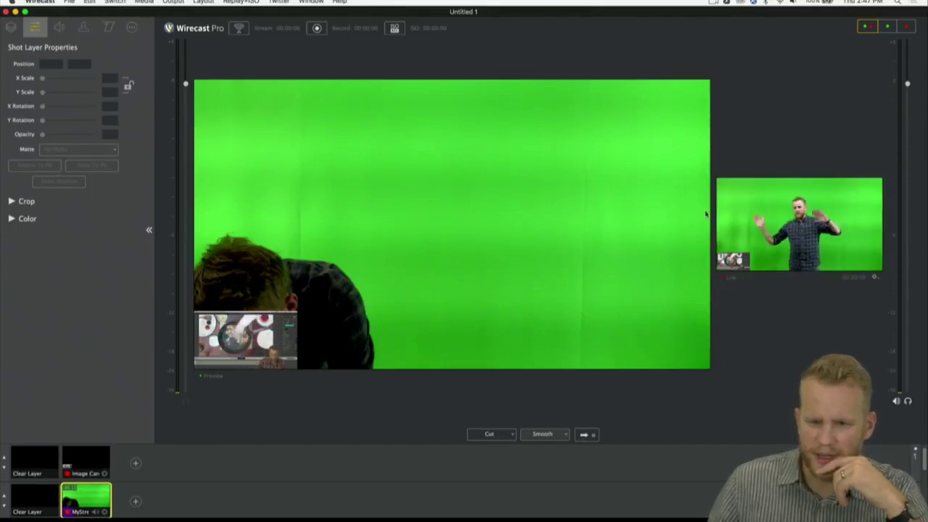
pyautogui.click(797, 225)
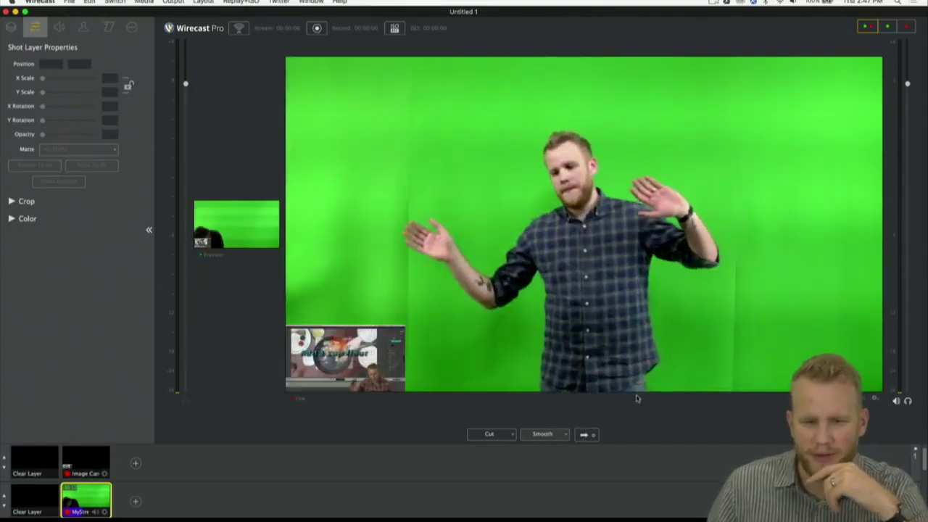
# Widen the preview beside the live monitor and select the logo inset to edit its layout.
pyautogui.moveTo(658, 227)
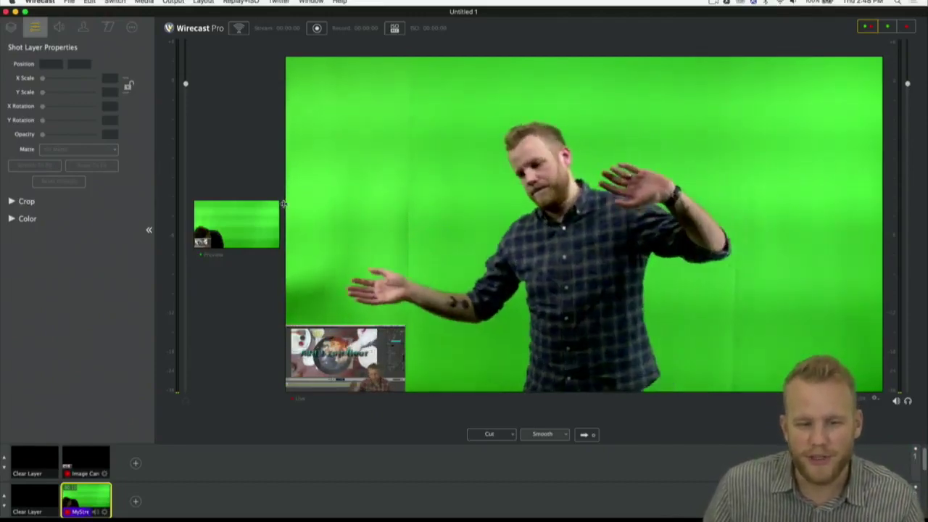
pyautogui.moveTo(283, 204); pyautogui.dragTo(492, 190)
pyautogui.click(223, 298)
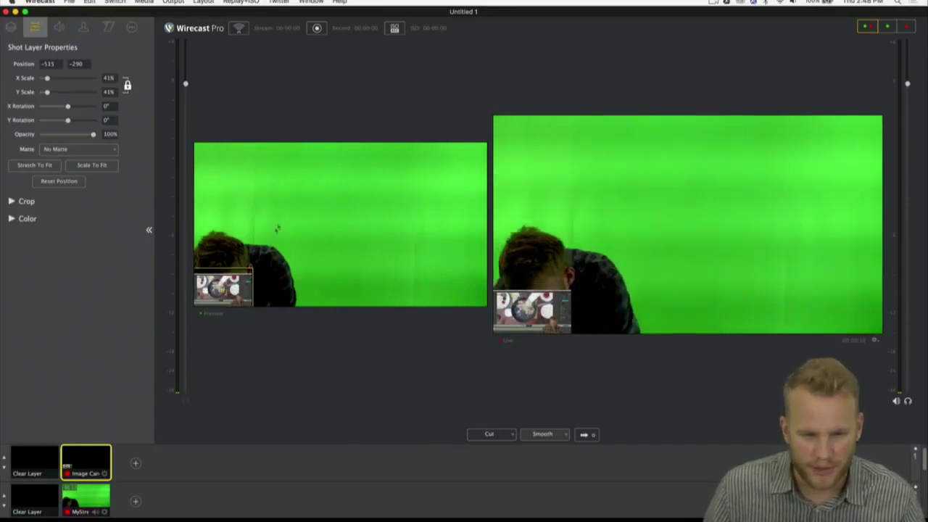
# Clear the green-screen layer, send the logo-only shot live, and centre the GIF layer at 108%.
pyautogui.moveTo(491, 217); pyautogui.dragTo(780, 217)
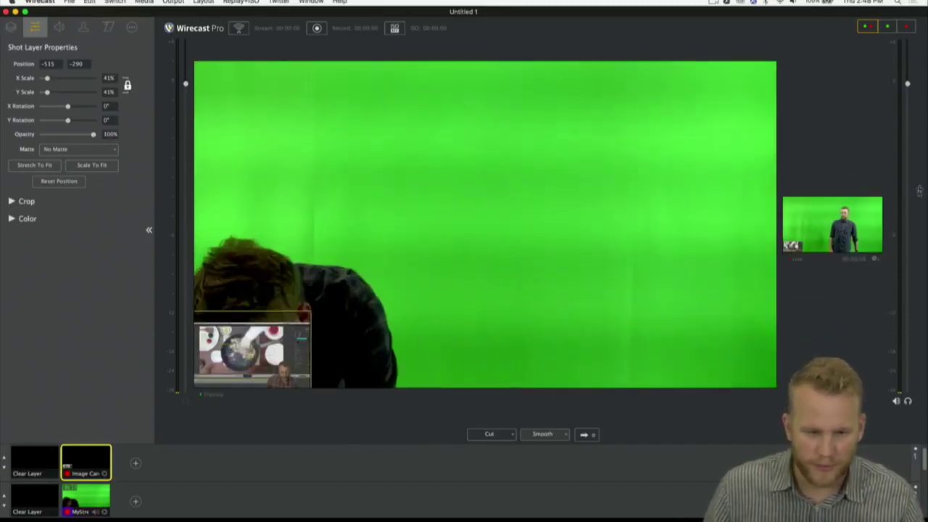
pyautogui.click(35, 501)
pyautogui.click(585, 435)
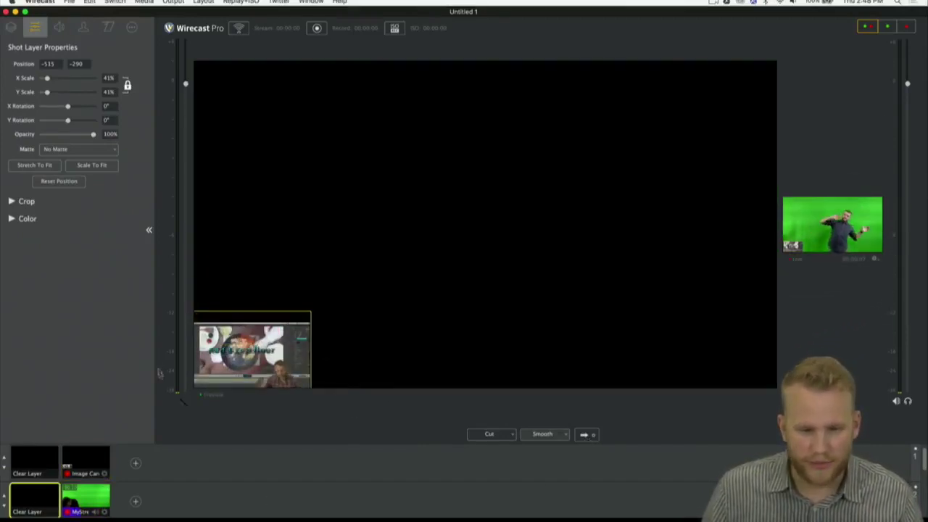
pyautogui.moveTo(253, 350); pyautogui.dragTo(375, 261)
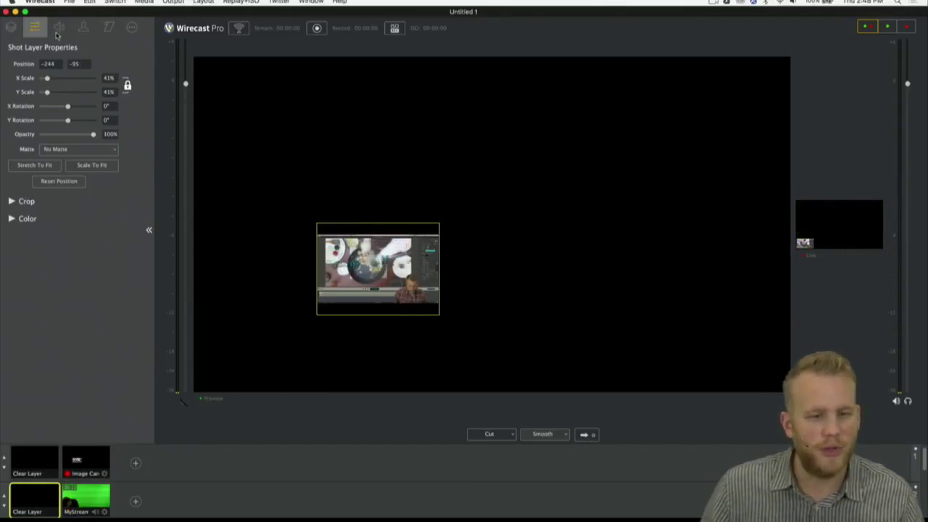
pyautogui.moveTo(47, 78); pyautogui.dragTo(56, 77)
pyautogui.moveTo(362, 268); pyautogui.dragTo(512, 200)
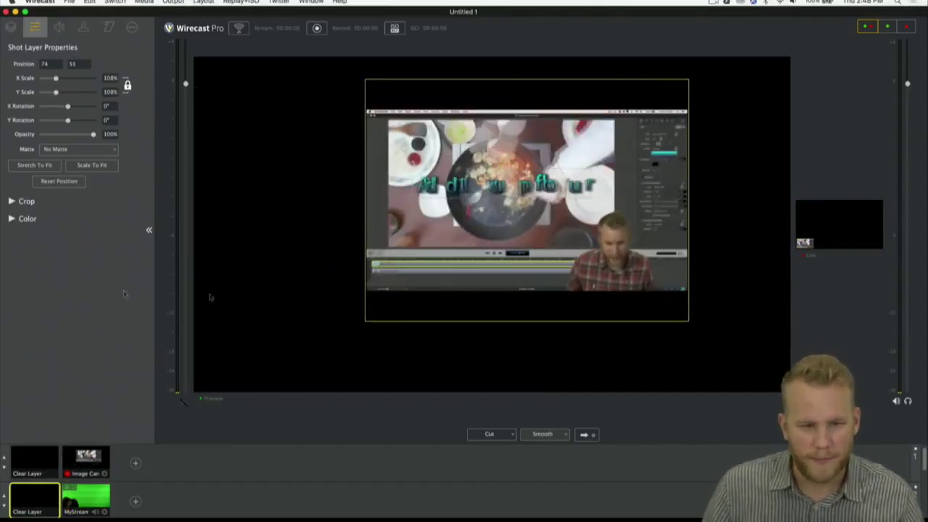
# Add ScreenFlow.gif from the Desktop as a second image in the carousel.
pyautogui.click(131, 27)
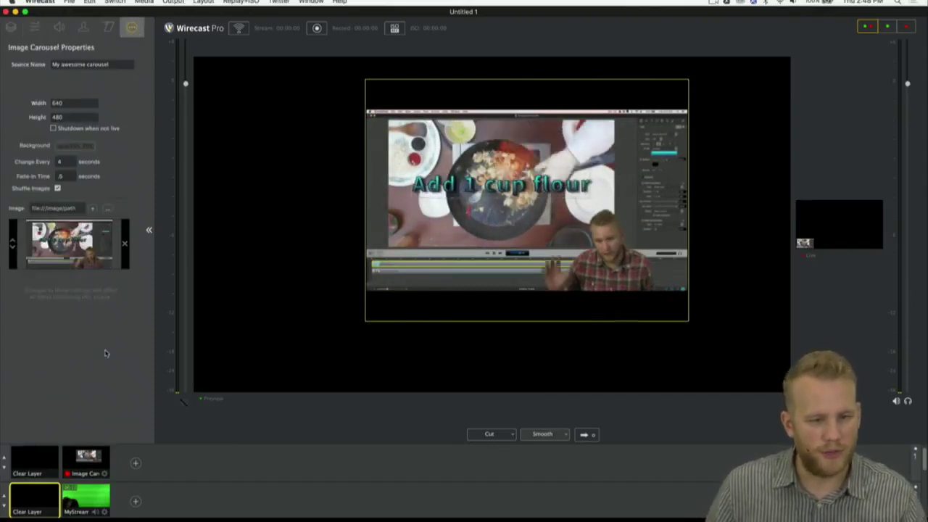
pyautogui.click(107, 209)
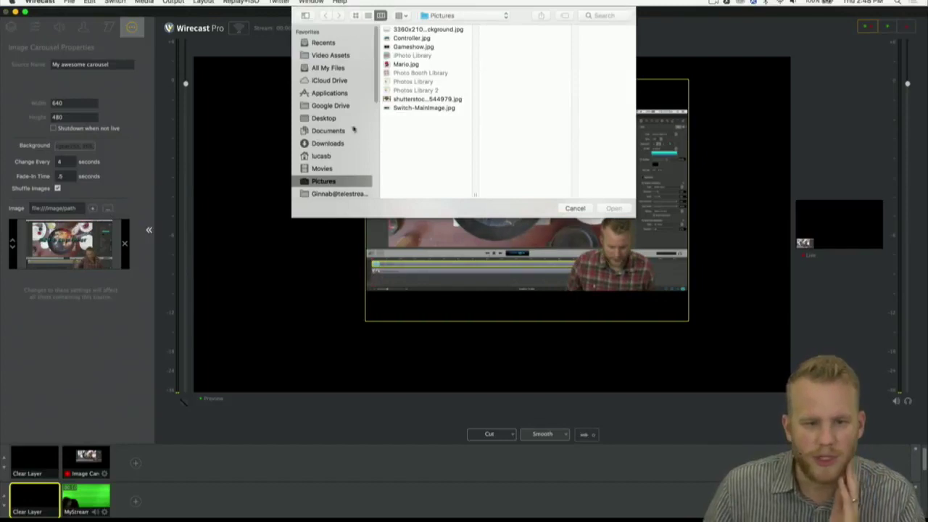
pyautogui.click(341, 118)
pyautogui.scroll(-2, 422, 105)
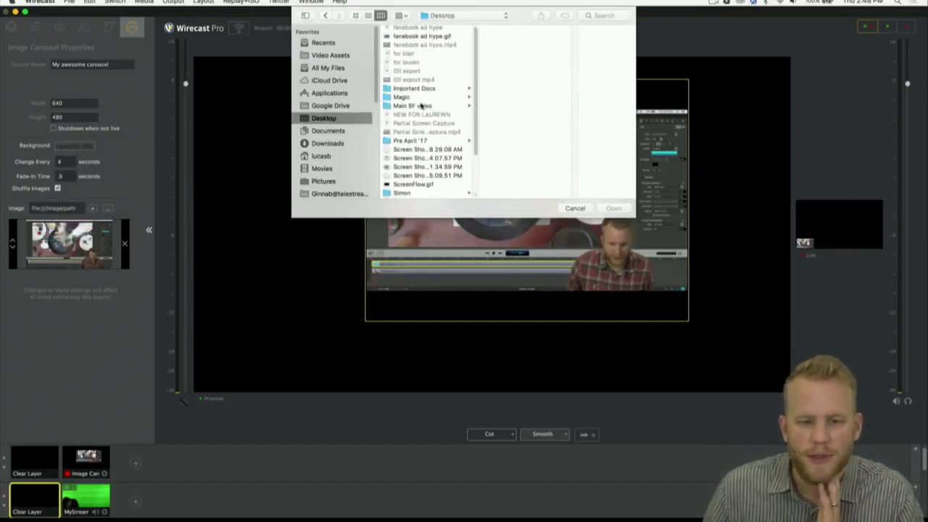
pyautogui.scroll(-1, 422, 106)
pyautogui.click(413, 176)
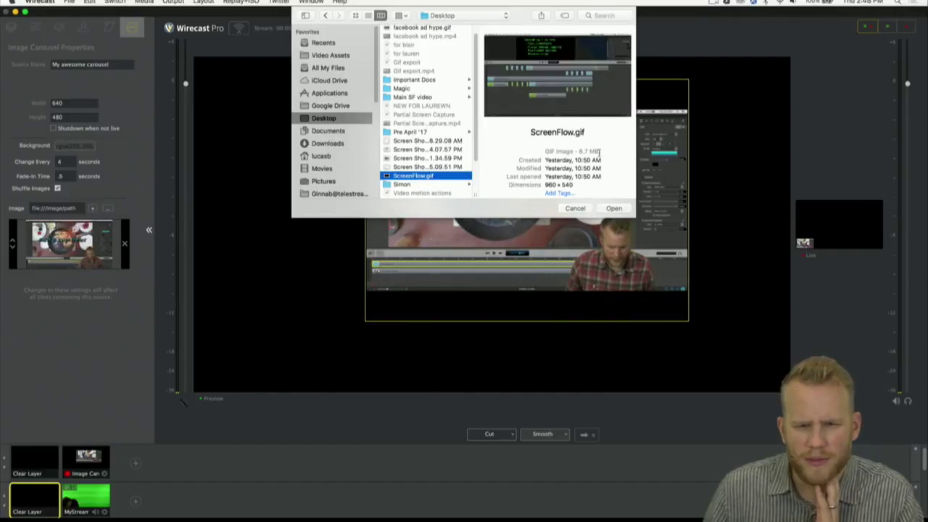
pyautogui.scroll(-5, 419, 181)
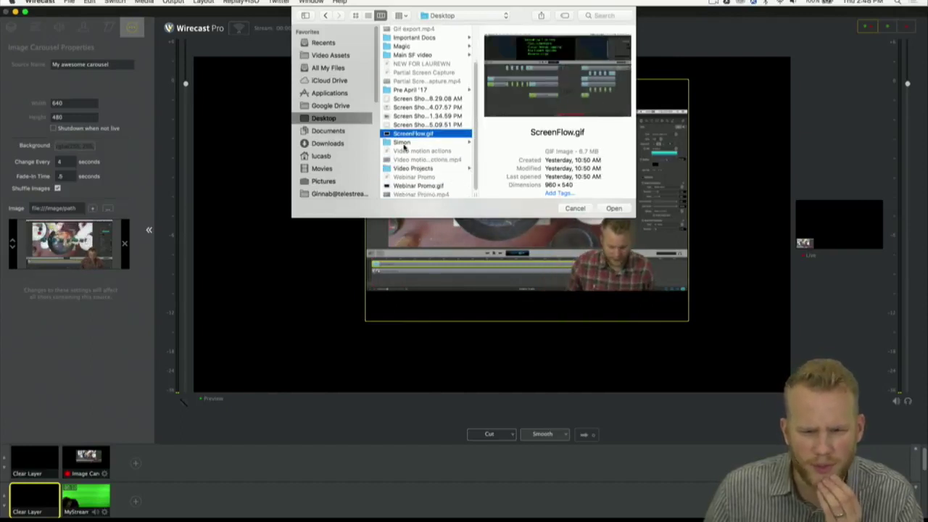
pyautogui.click(419, 186)
pyautogui.doubleClick(419, 186)
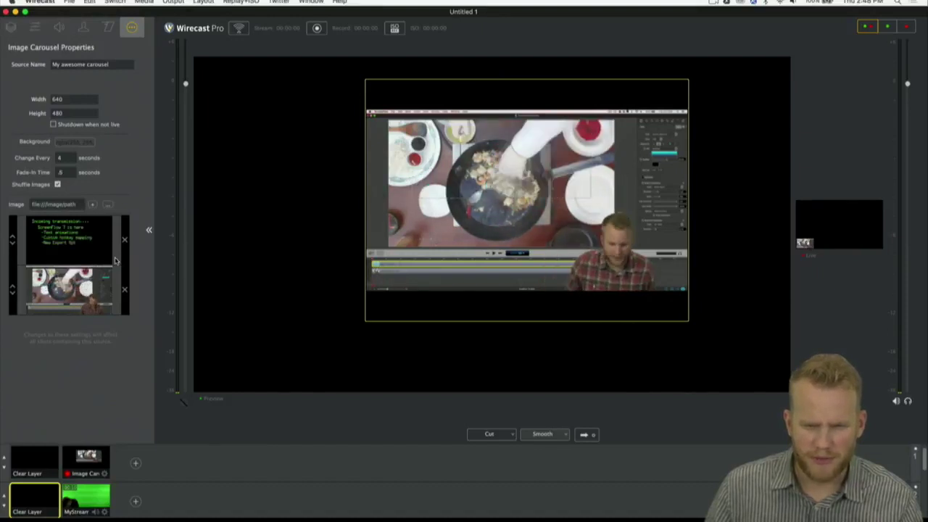
# Move the carousel left and down, with 0 fade-in time and images changing every 10 seconds.
pyautogui.moveTo(494, 177); pyautogui.dragTo(434, 206)
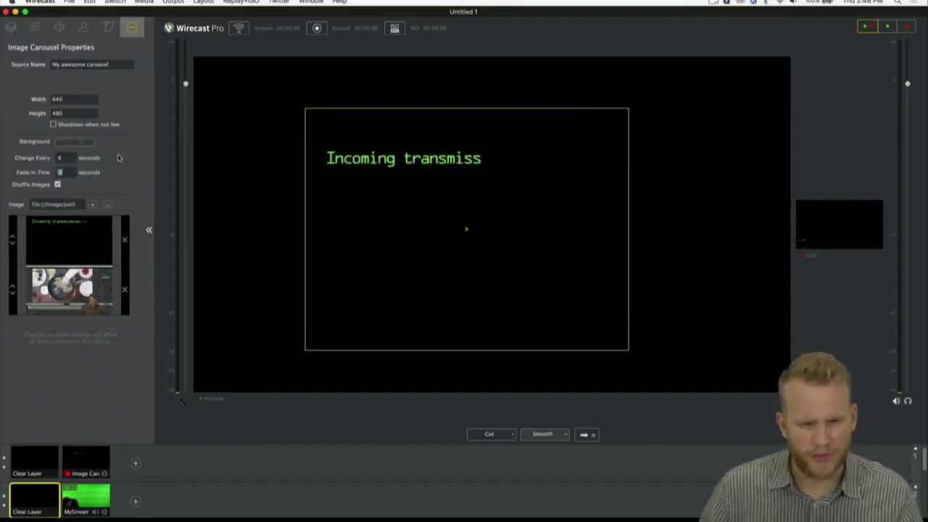
pyautogui.press('Return')
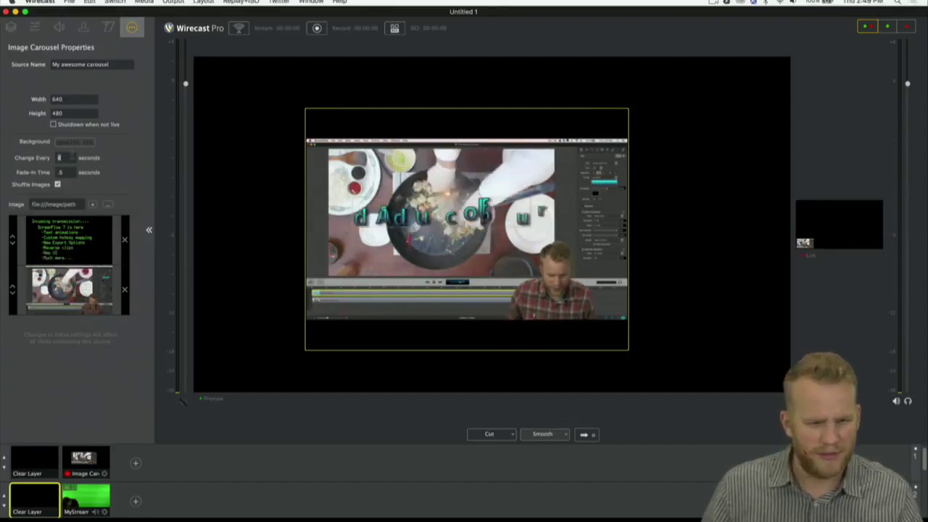
pyautogui.click(60, 172)
pyautogui.write('1')
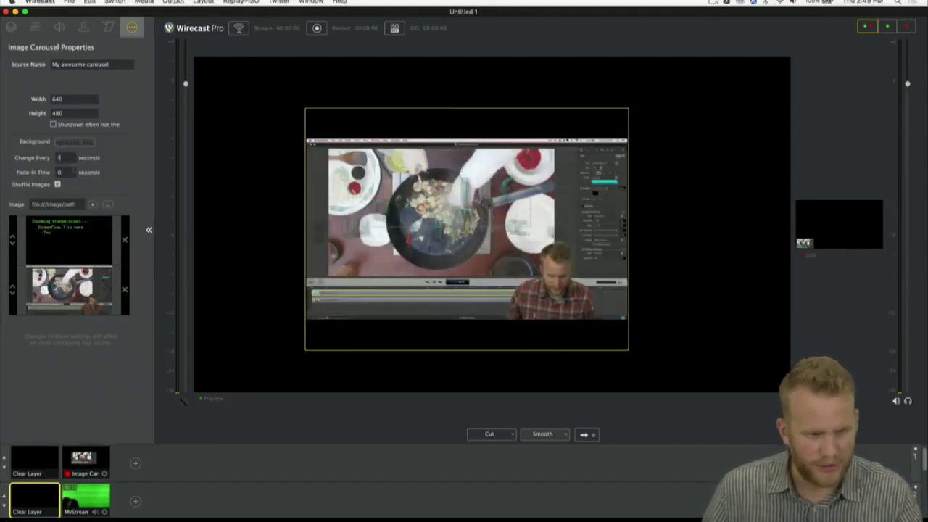
pyautogui.write('0')
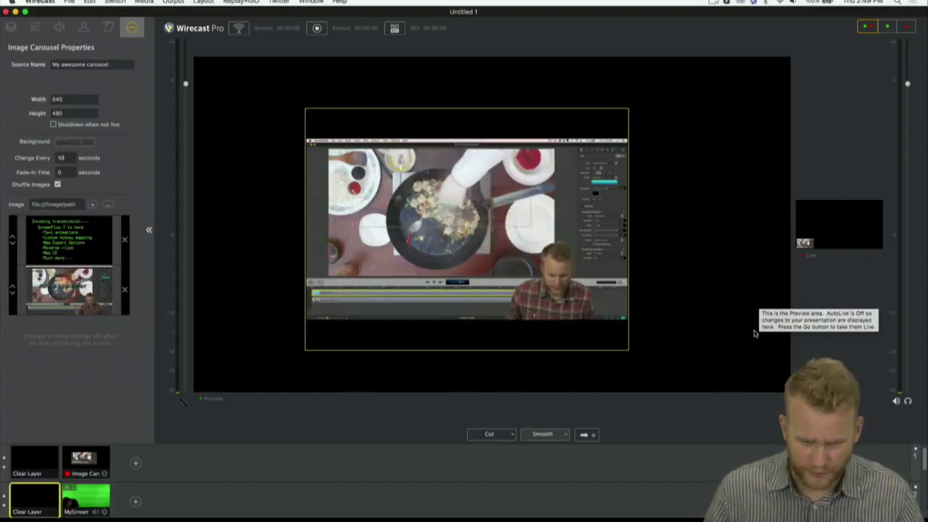
pyautogui.click(674, 321)
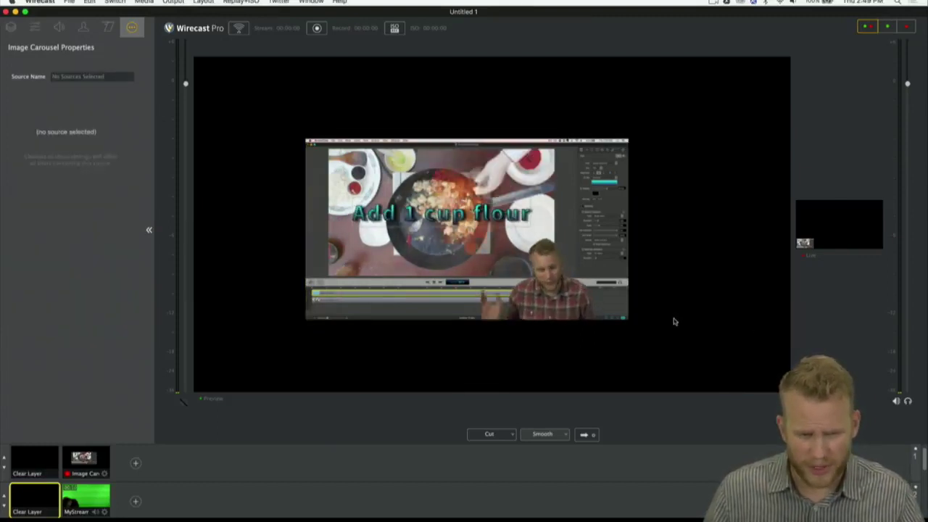
# Select the carousel and delete the ScreenFlow text slide and the cooking image from its image list.
pyautogui.click(569, 290)
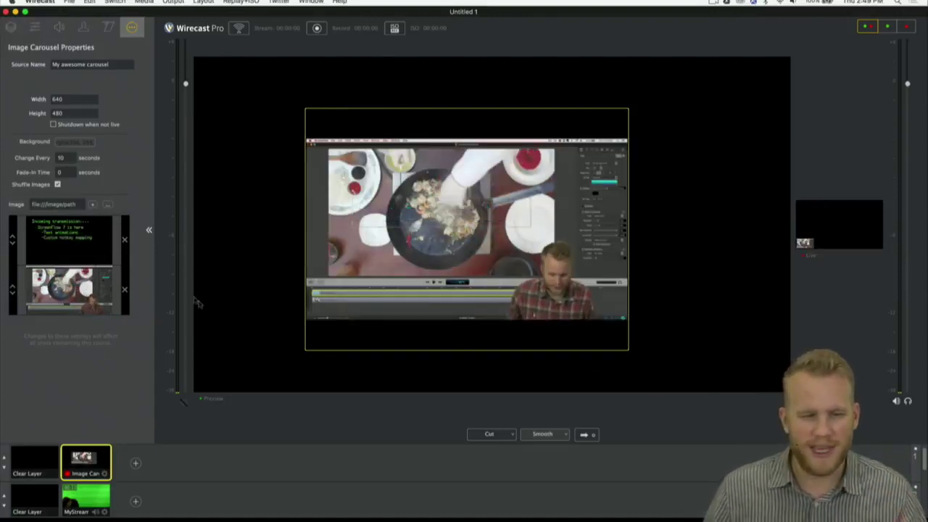
pyautogui.click(124, 239)
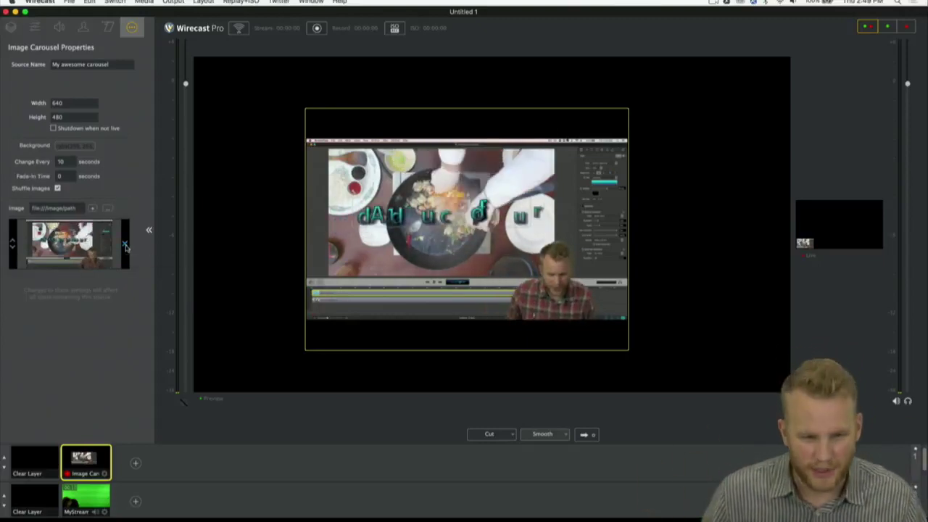
pyautogui.click(125, 248)
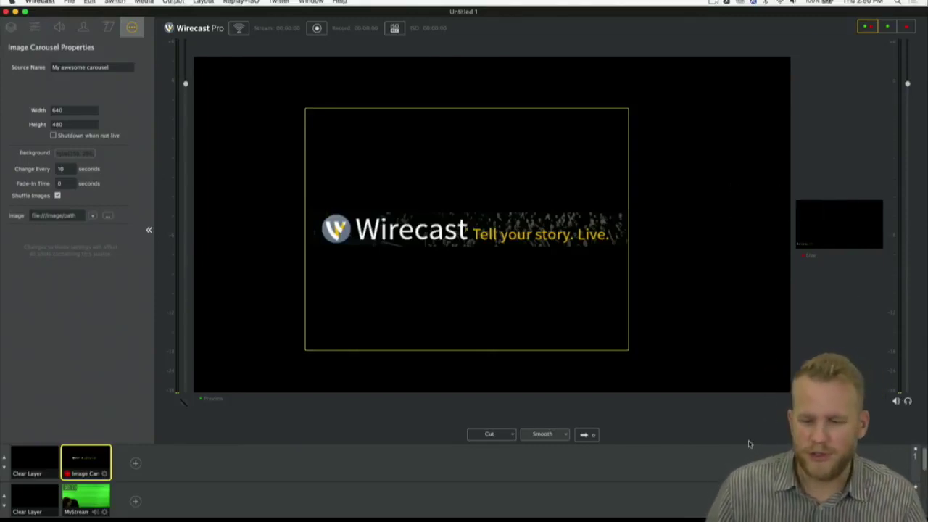
# Enlarge the layers area to show a third layer row, then deselect and reselect the carousel.
pyautogui.moveTo(751, 426); pyautogui.dragTo(754, 385)
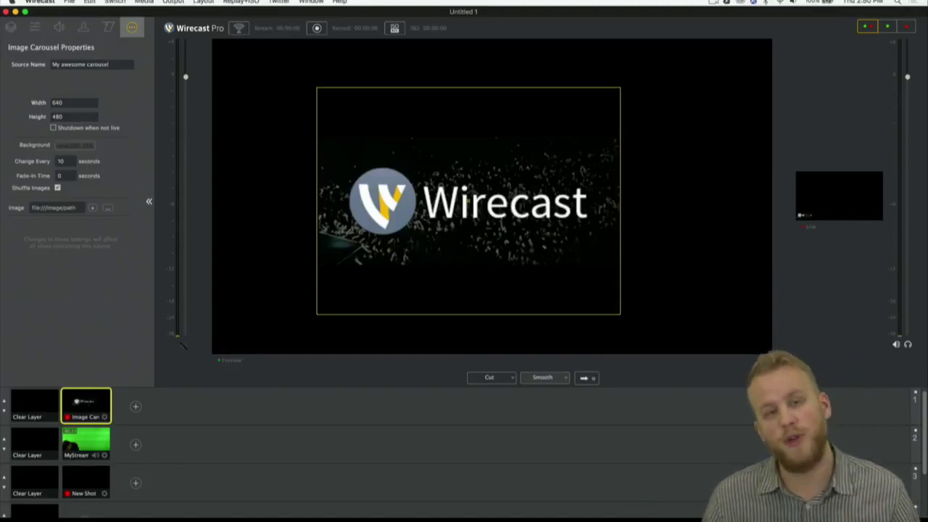
pyautogui.click(740, 397)
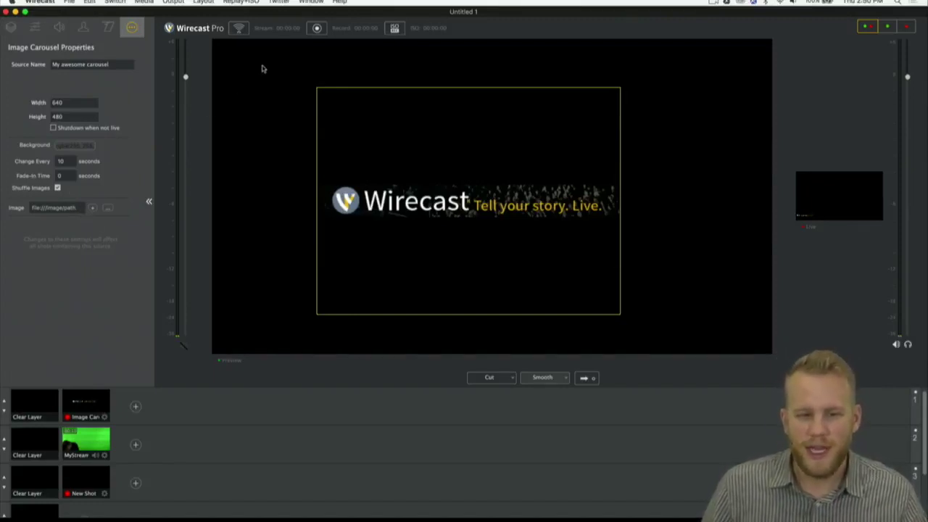
pyautogui.moveTo(301, 65)
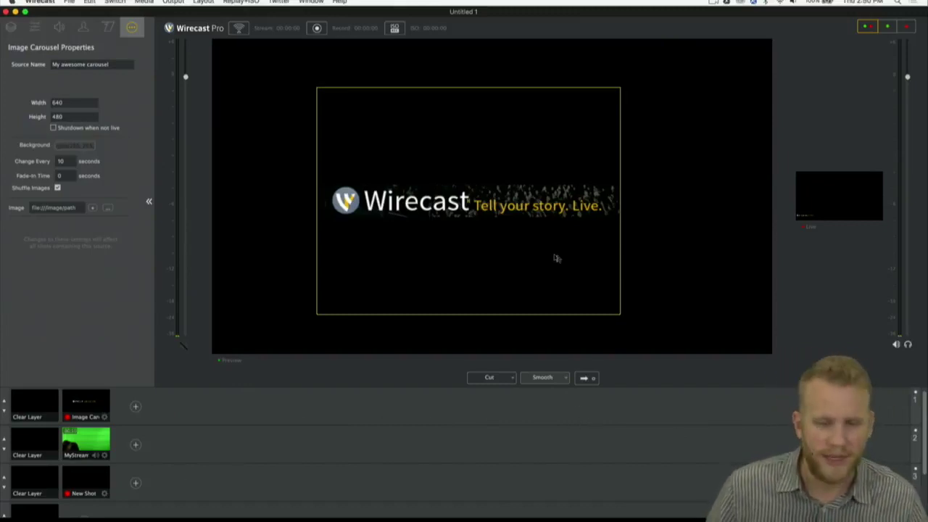
pyautogui.click(651, 205)
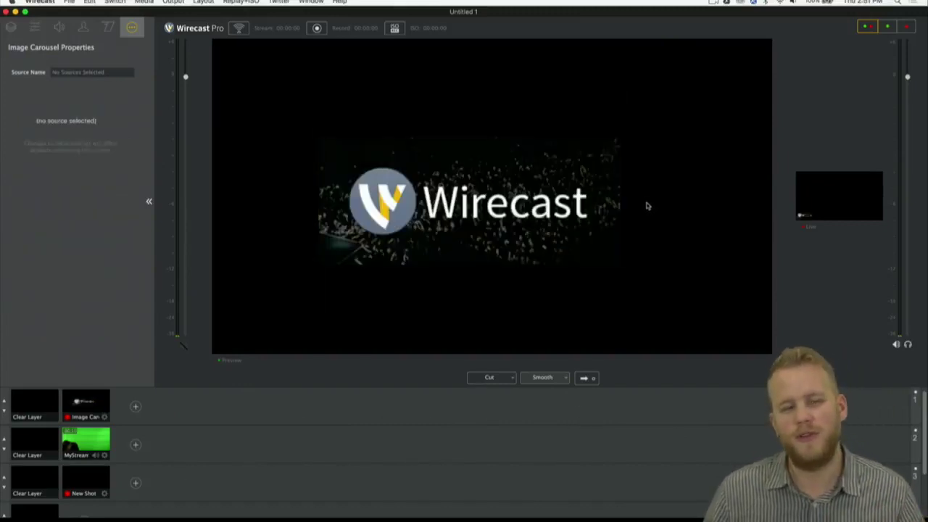
pyautogui.click(619, 217)
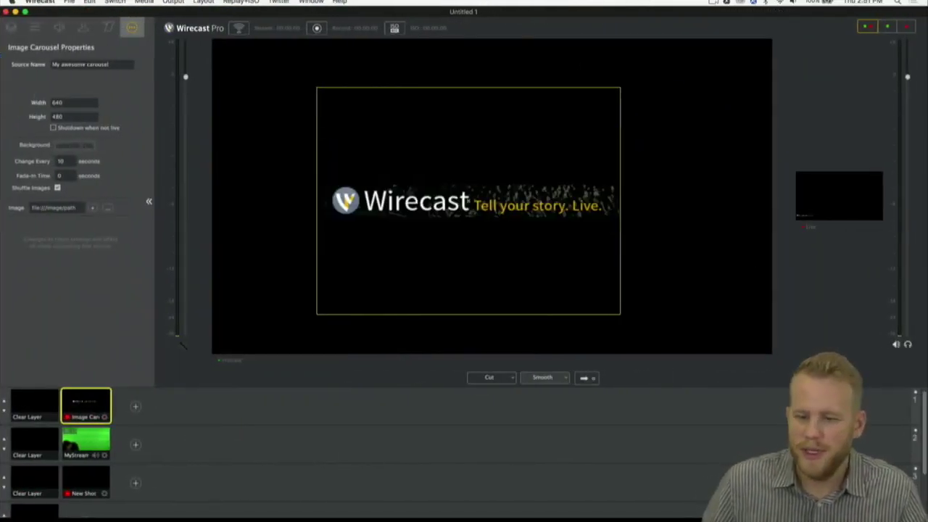
# Shrink the Wirecast window to peek at Facebook, restore its height, then minimize it.
pyautogui.moveTo(864, 519); pyautogui.dragTo(865, 390)
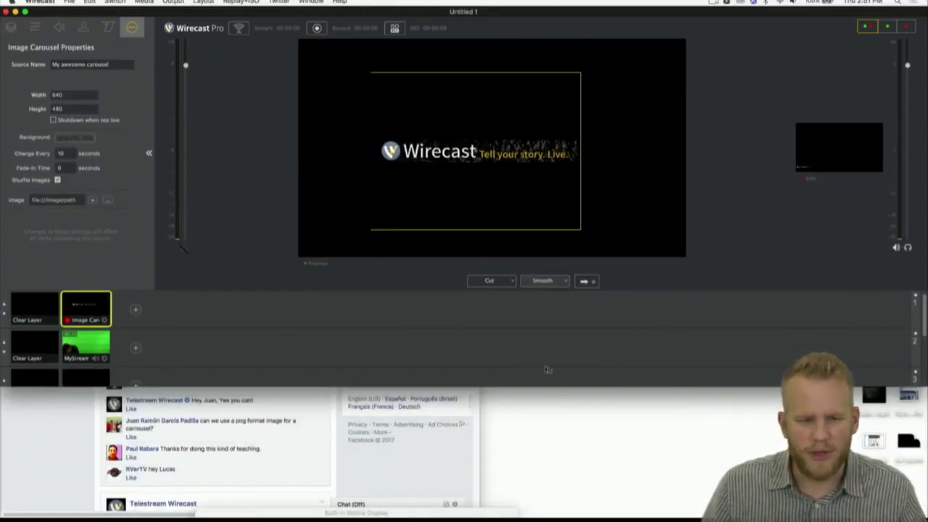
pyautogui.moveTo(576, 388); pyautogui.dragTo(580, 519)
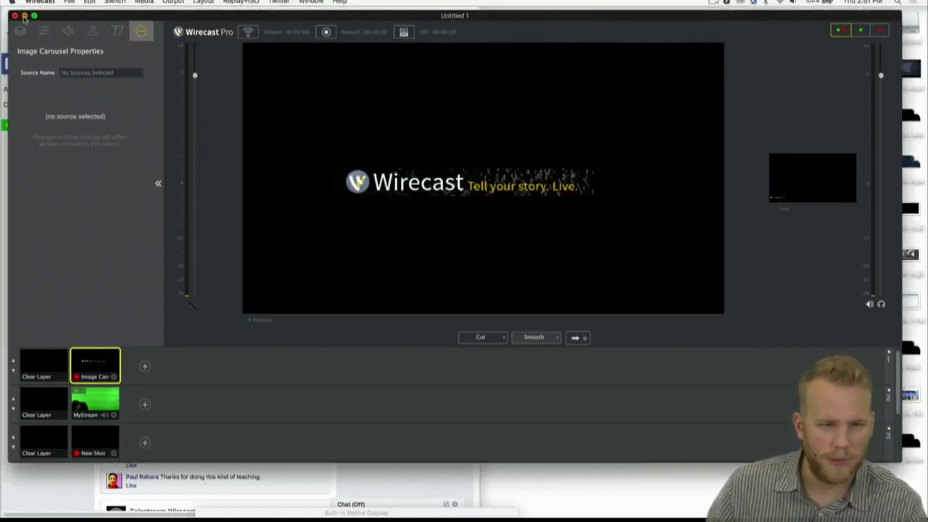
pyautogui.click(24, 16)
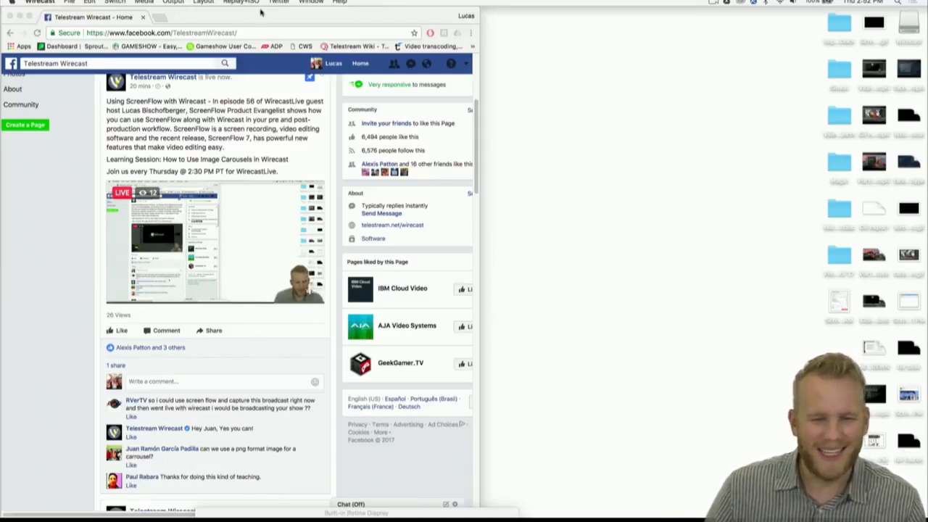
# Move the Chrome window aside and close the Displays settings window.
pyautogui.moveTo(261, 12); pyautogui.dragTo(344, 279)
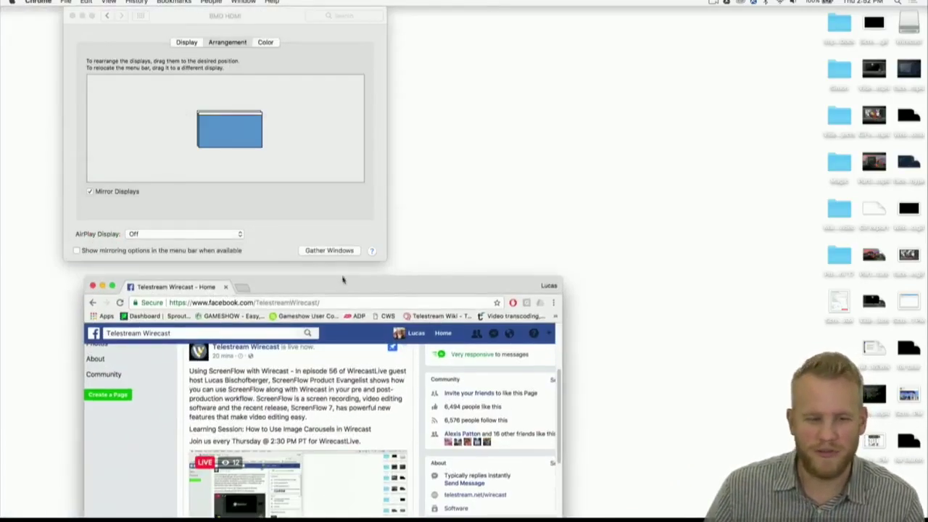
pyautogui.click(72, 16)
pyautogui.click(676, 191)
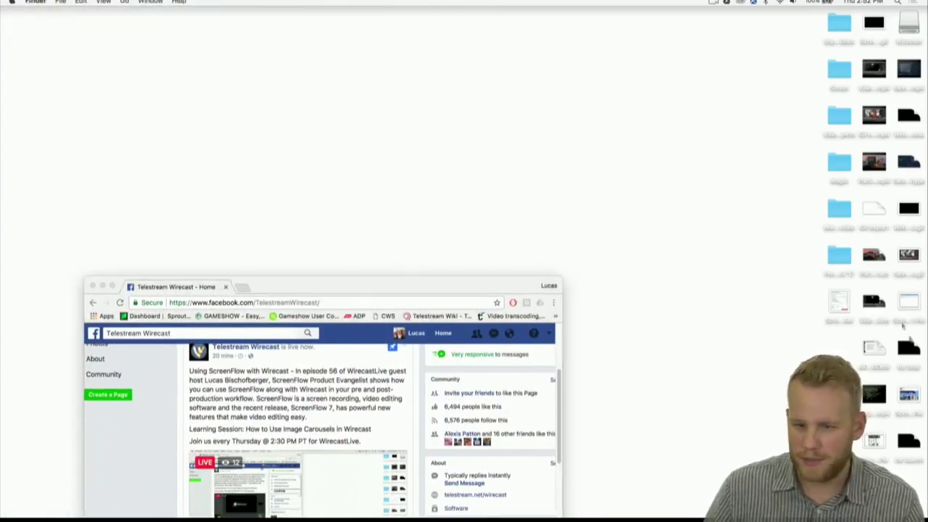
# Hide the desktop icons using ScreenFlow's menu-bar options.
pyautogui.click(712, 3)
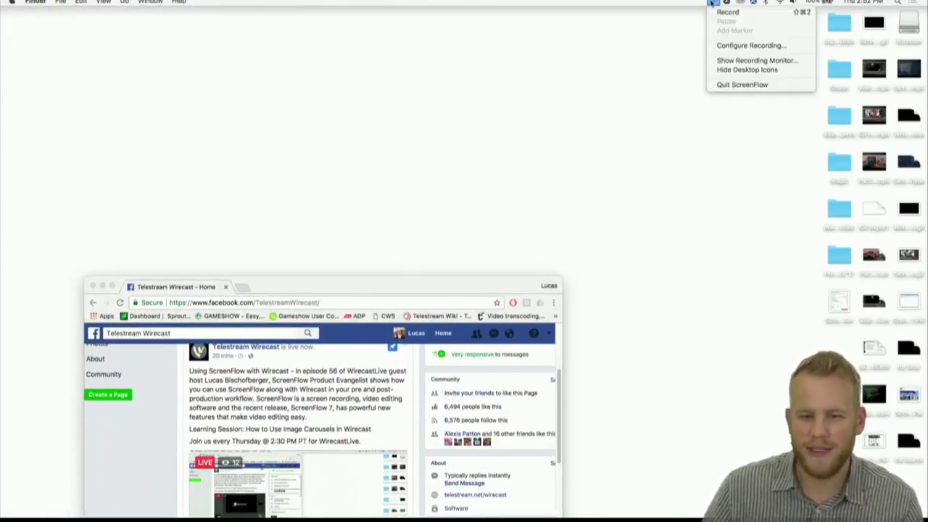
pyautogui.click(745, 70)
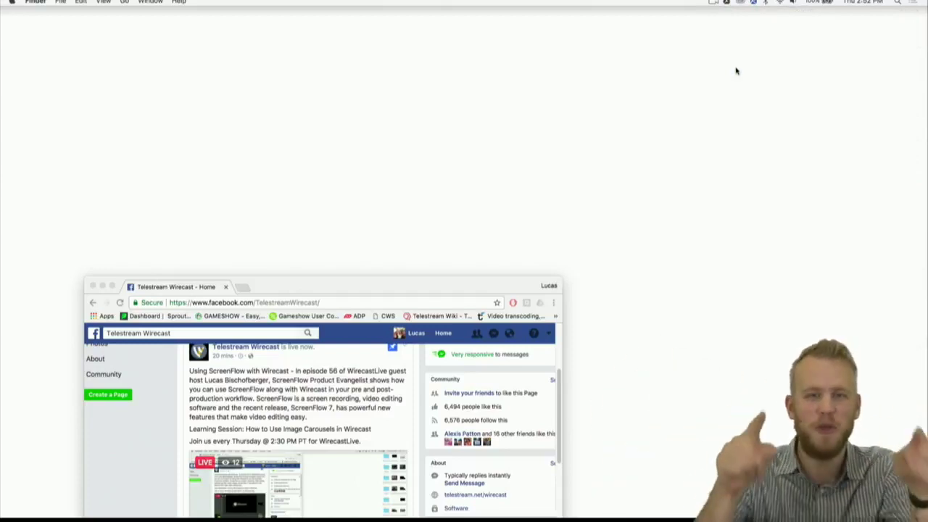
pyautogui.click(712, 3)
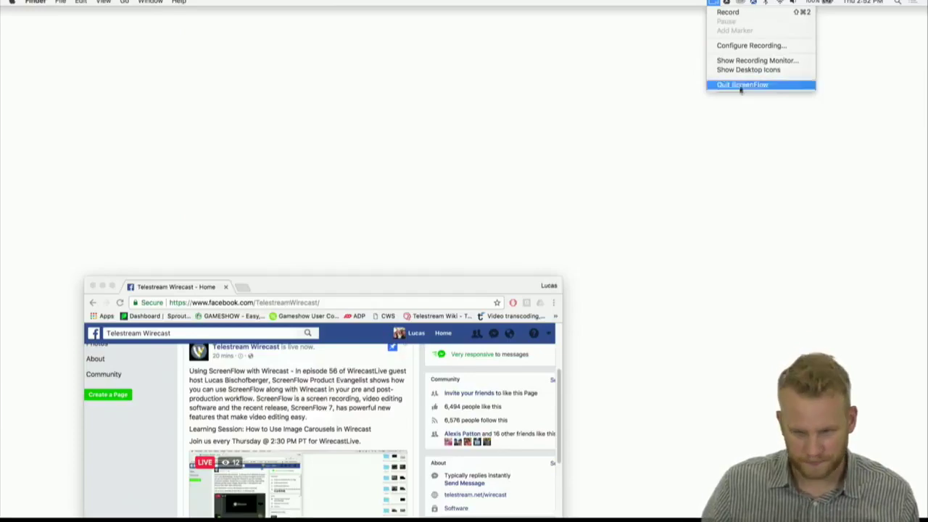
pyautogui.click(701, 5)
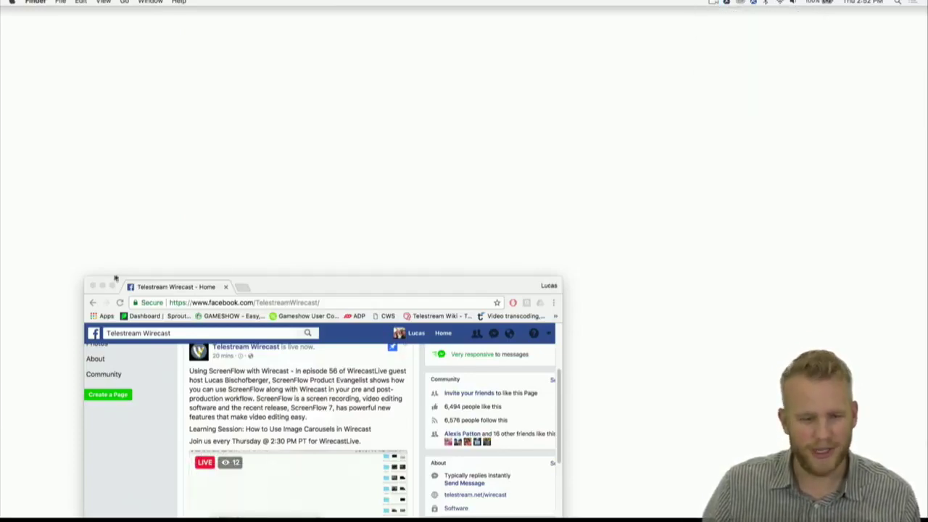
# Move the Facebook window to the top and bring up the SF logo stinger project.
pyautogui.moveTo(374, 285); pyautogui.dragTo(375, 37)
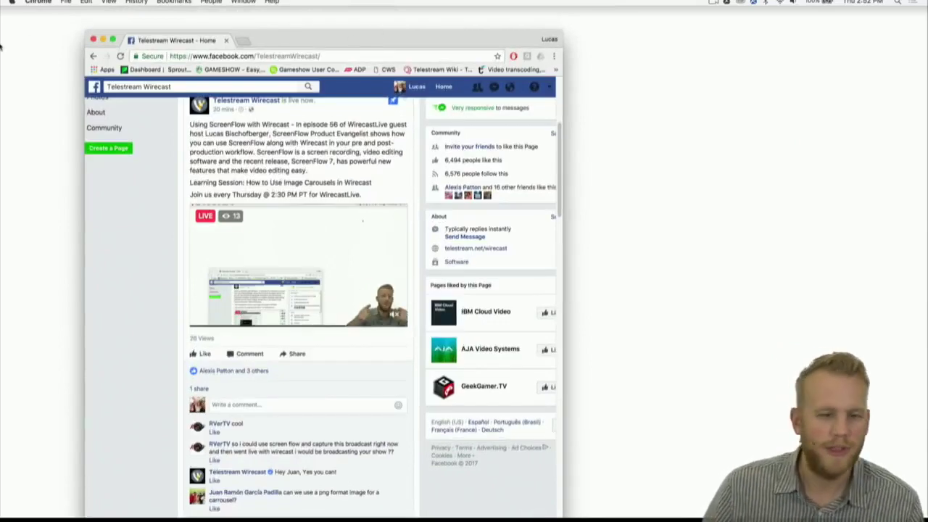
pyautogui.moveTo(1, 58)
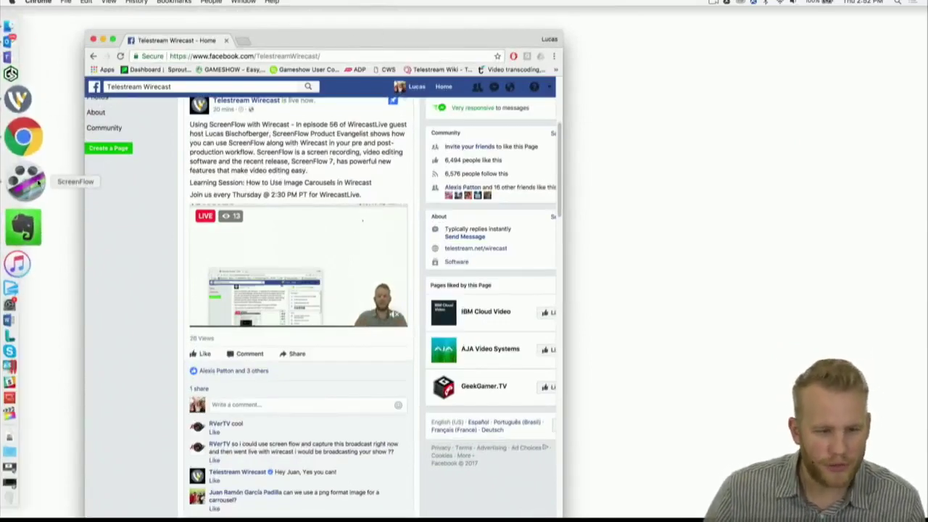
pyautogui.click(36, 184)
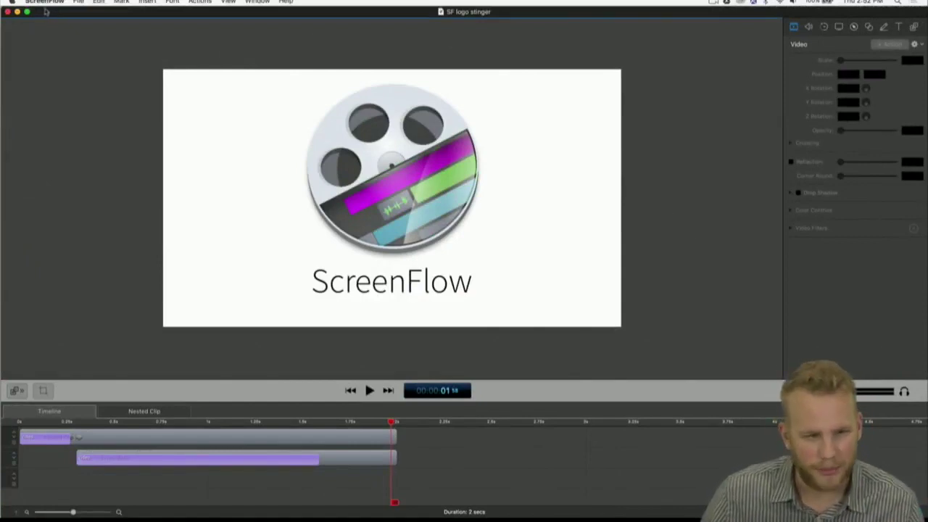
# Minimize the SF logo stinger window, open ScreenFlow's New Recording setup, and enlarge its window.
pyautogui.click(17, 11)
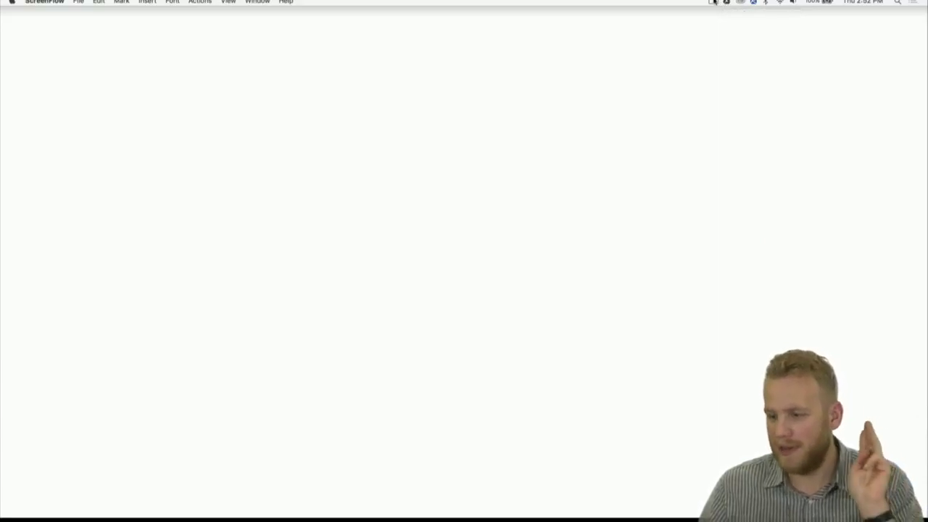
pyautogui.click(714, 2)
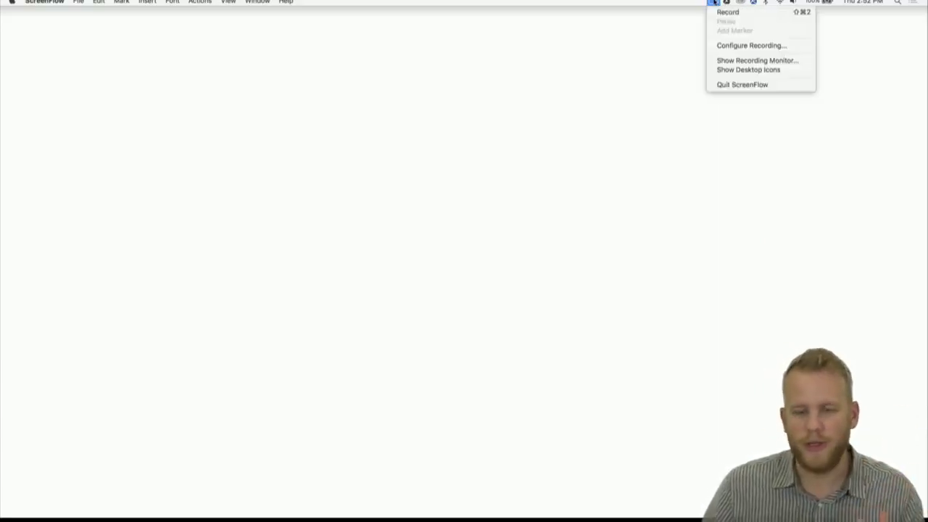
pyautogui.click(741, 46)
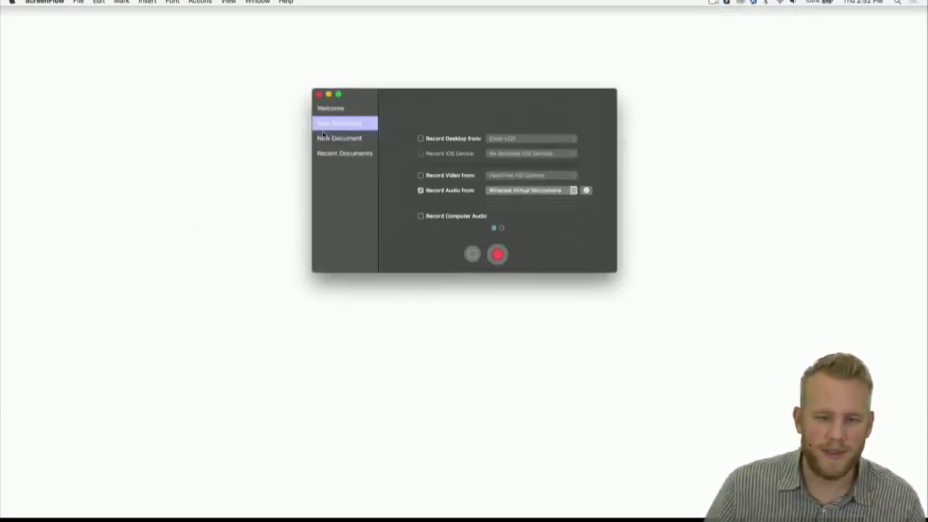
pyautogui.click(341, 107)
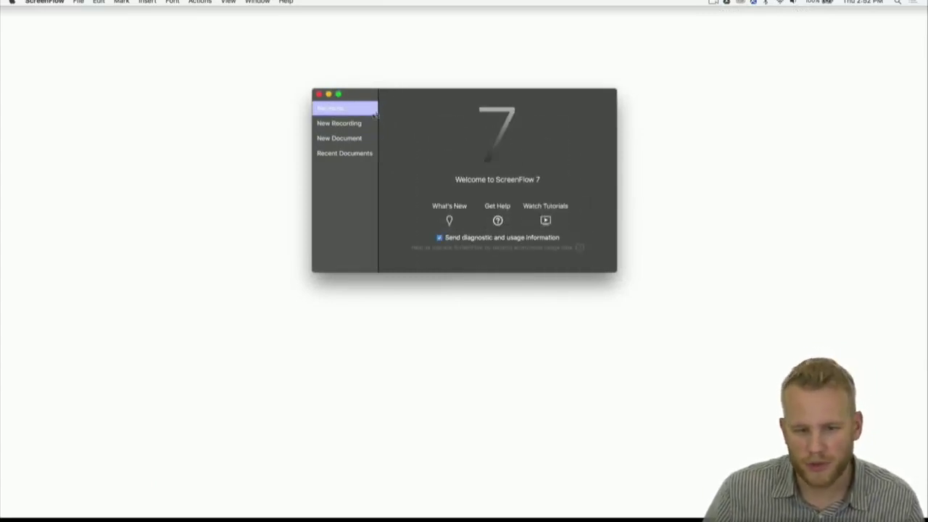
pyautogui.click(360, 123)
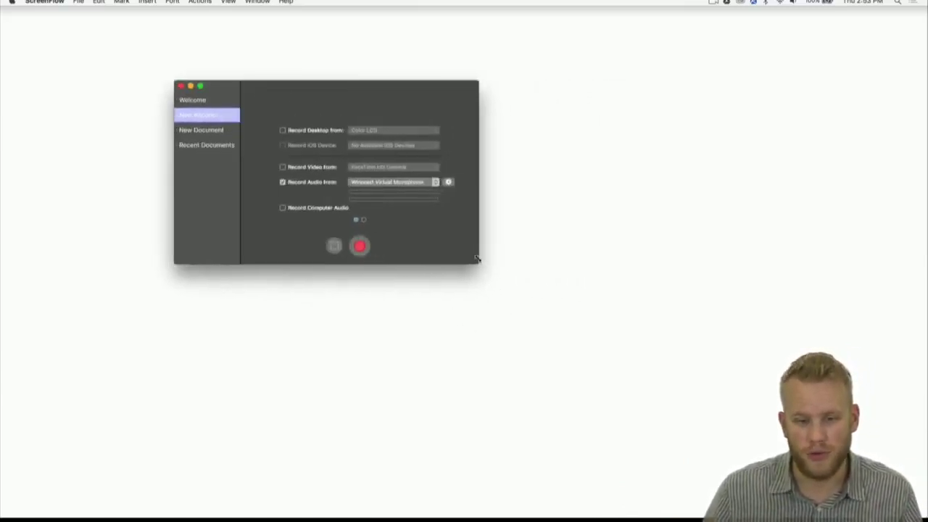
pyautogui.moveTo(477, 258); pyautogui.dragTo(535, 345)
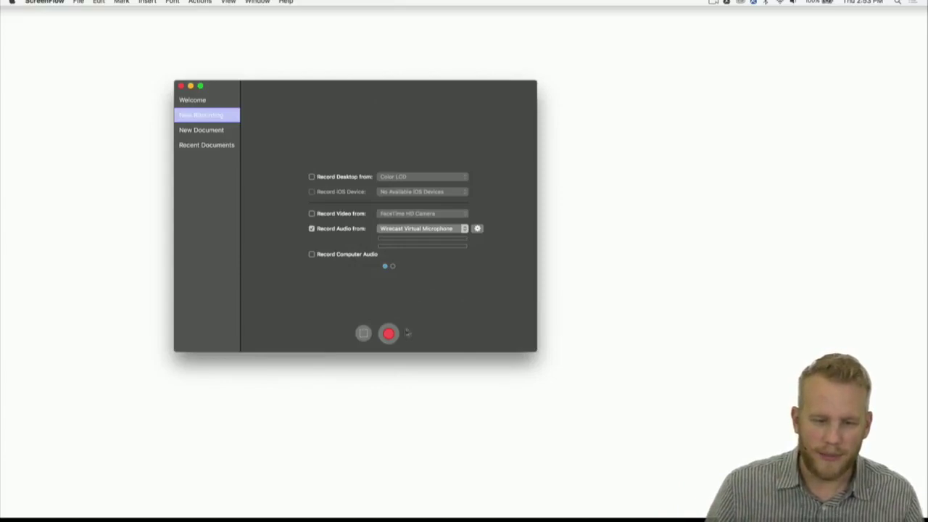
# Enable FaceTime HD Camera recording with Wirecast Virtual Microphone as the audio source.
pyautogui.click(312, 177)
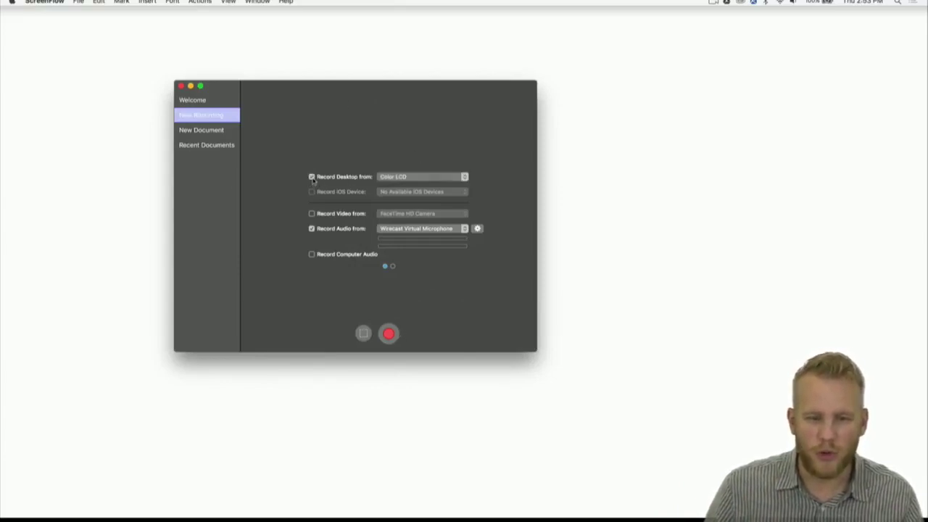
pyautogui.click(311, 176)
pyautogui.click(311, 214)
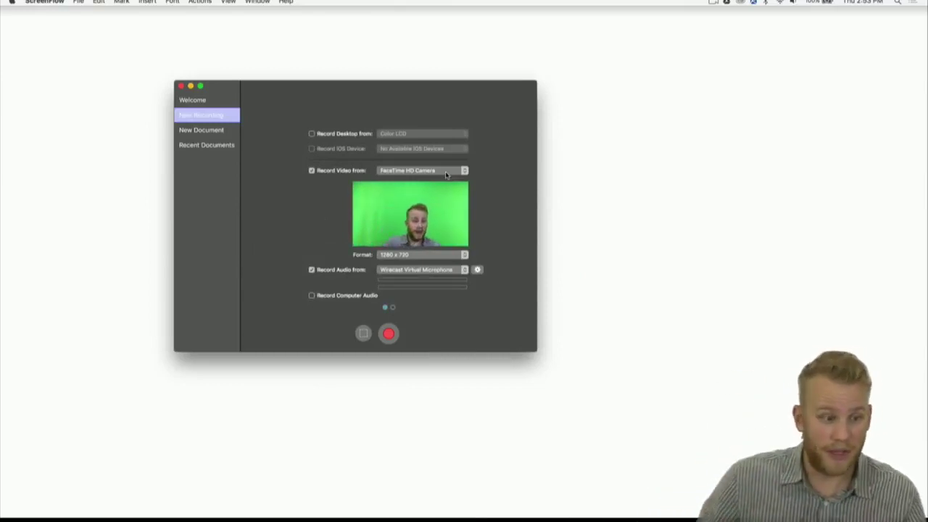
pyautogui.moveTo(478, 88); pyautogui.dragTo(395, 66)
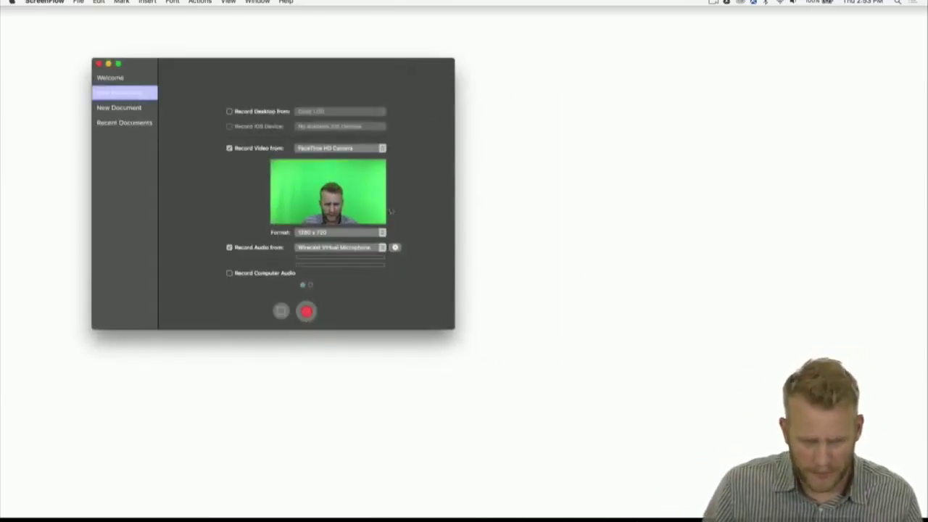
pyautogui.click(373, 248)
pyautogui.click(362, 248)
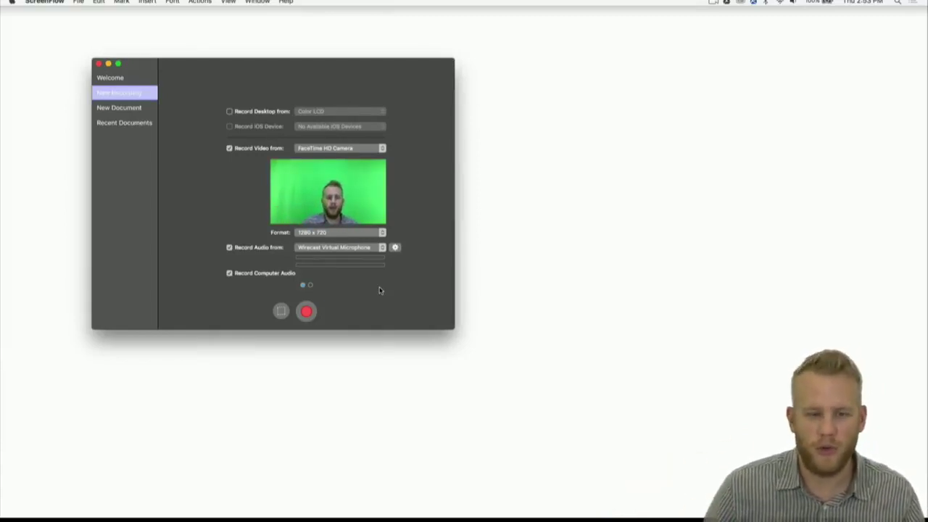
# Add the desktop, start recording, and dismiss the resulting Recording Error.
pyautogui.click(242, 113)
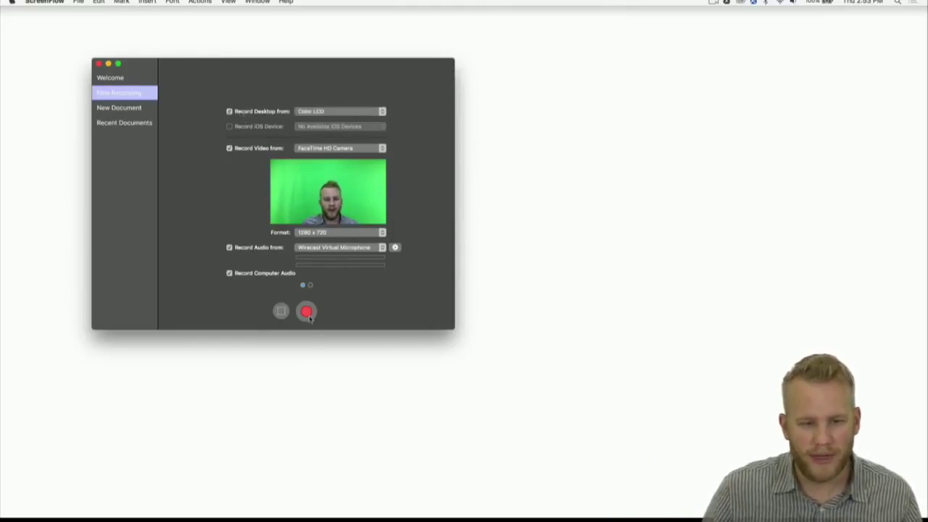
pyautogui.click(308, 313)
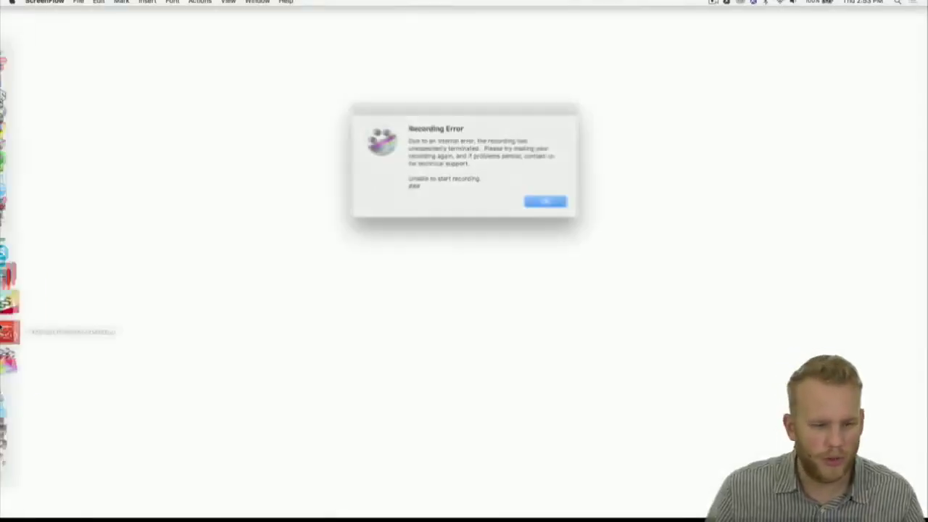
pyautogui.click(537, 198)
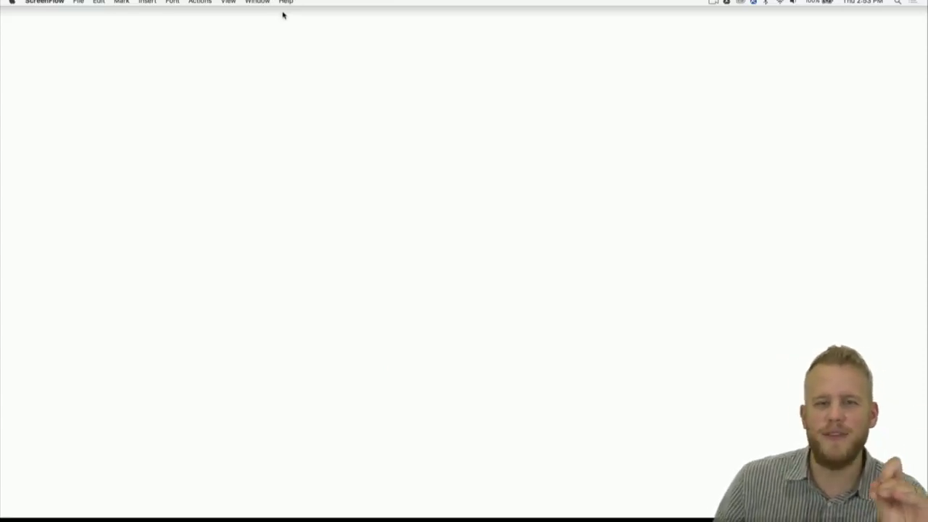
# Bring Wirecast to the front and open ScreenFlow's recording configuration.
pyautogui.moveTo(1, 52)
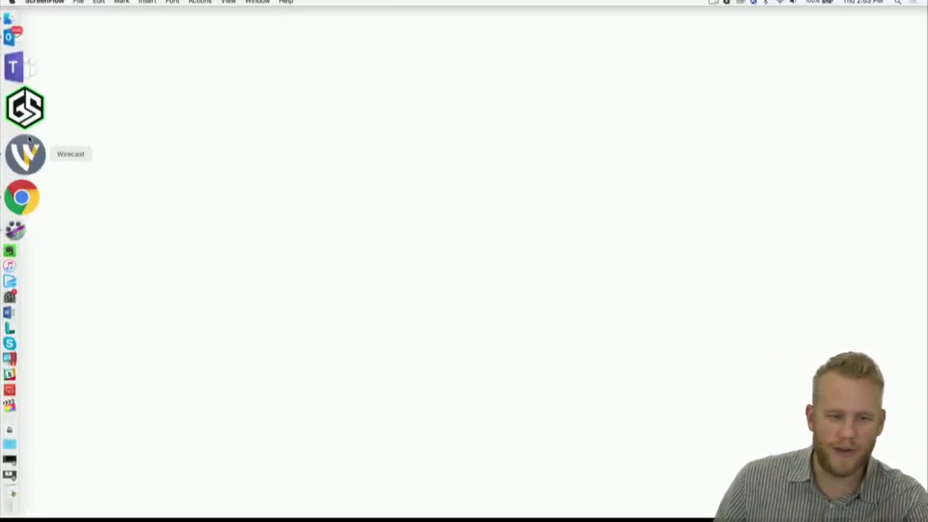
pyautogui.click(29, 139)
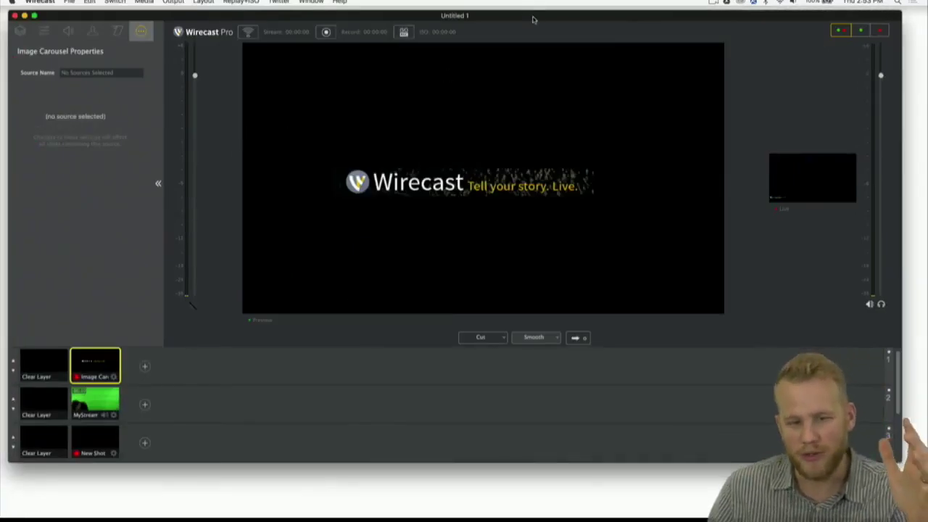
pyautogui.moveTo(533, 20); pyautogui.dragTo(545, 39)
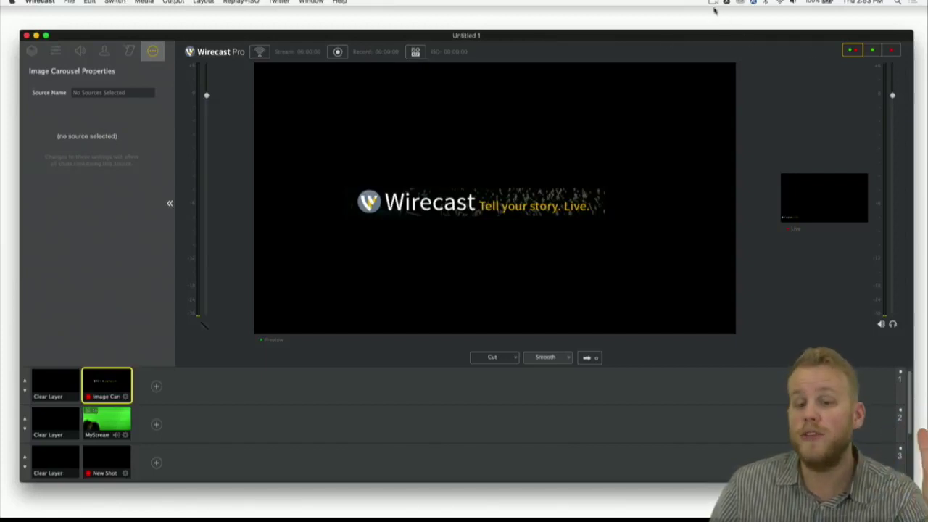
pyautogui.moveTo(706, 46); pyautogui.dragTo(688, 20)
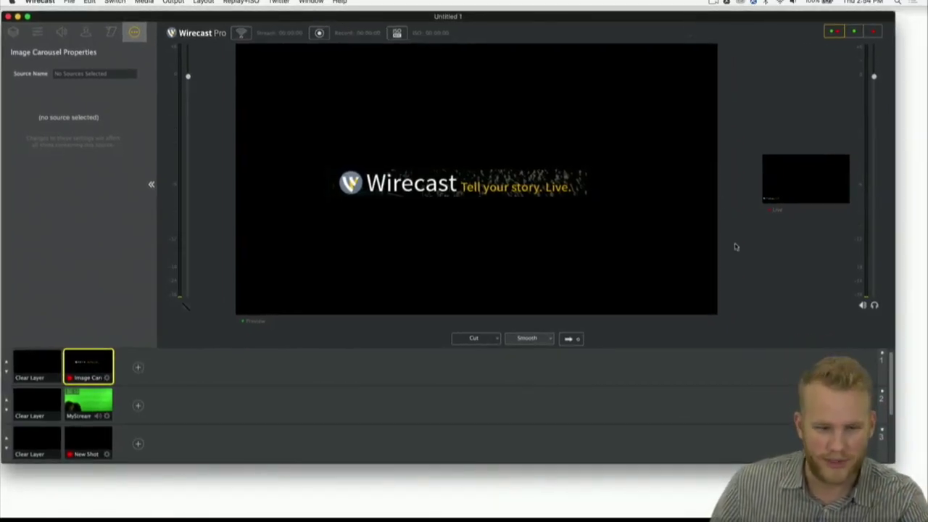
pyautogui.click(713, 3)
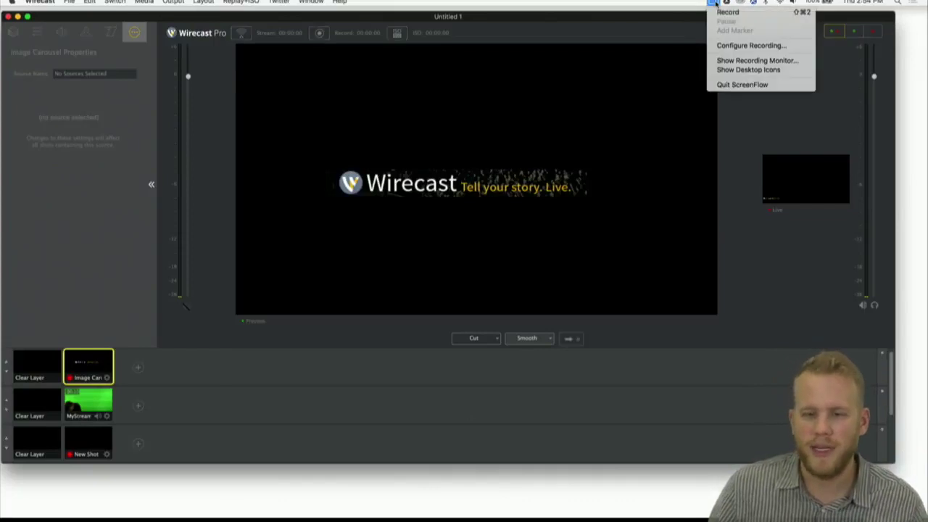
pyautogui.click(723, 47)
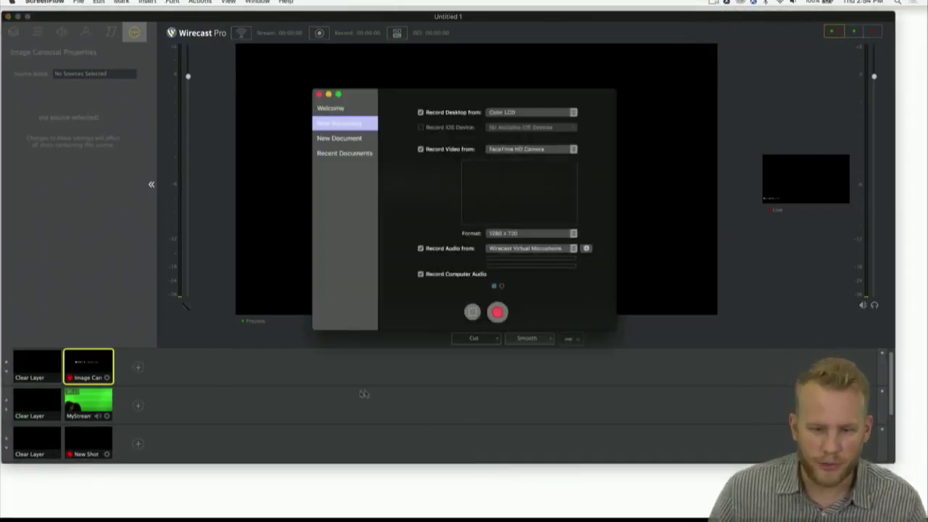
# Quit Wirecast without saving and start the ScreenFlow recording.
pyautogui.click(38, 3)
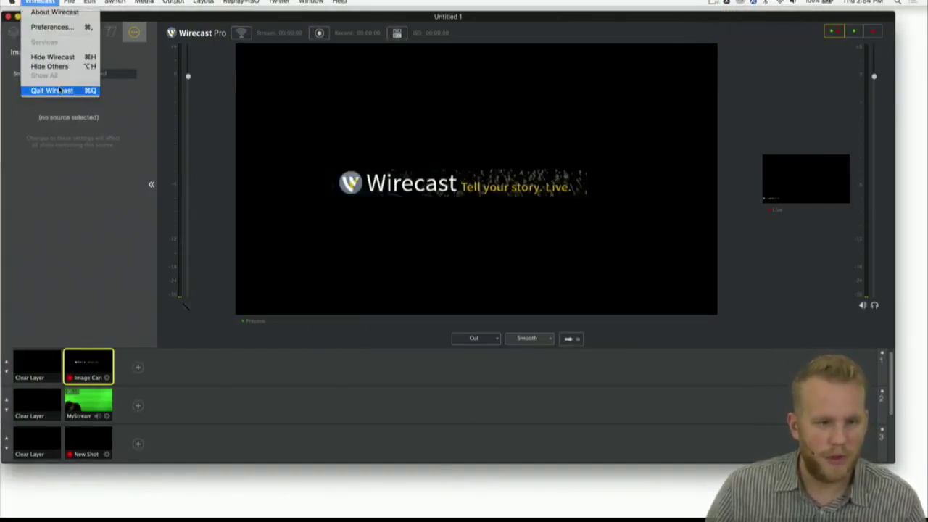
pyautogui.click(68, 90)
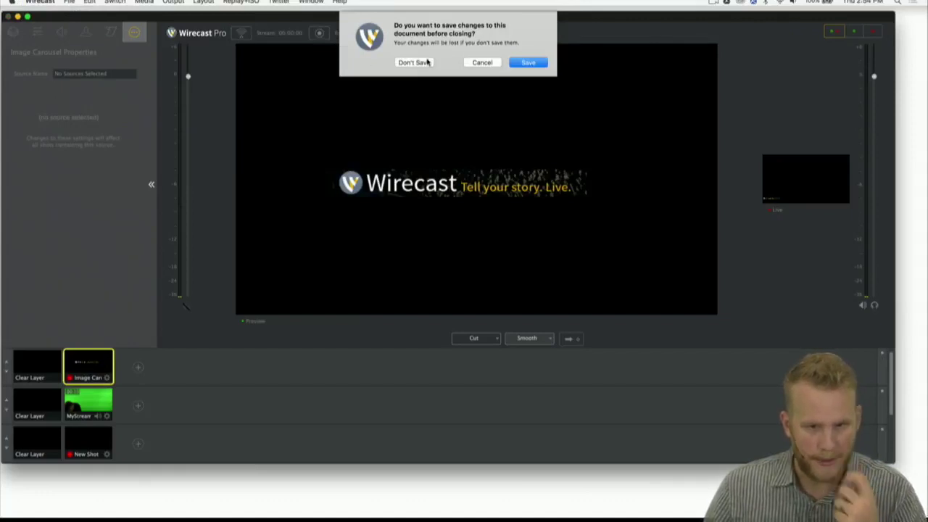
pyautogui.click(414, 62)
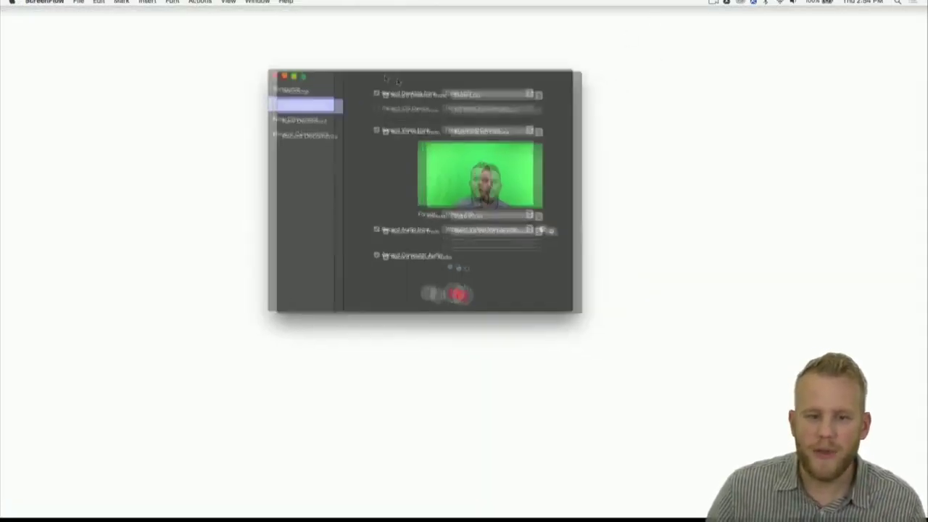
pyautogui.click(385, 272)
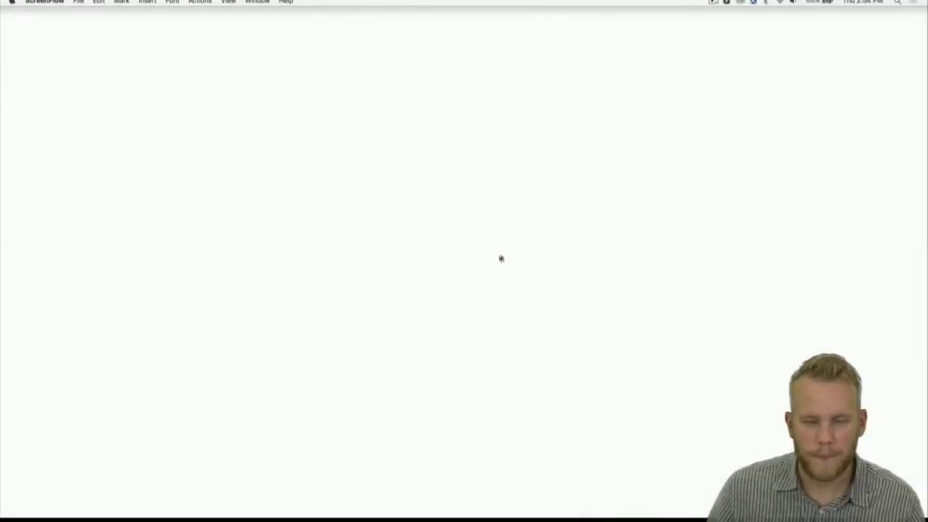
# While recording, show and scroll the Facebook live page in Chrome, then minimize Chrome.
pyautogui.moveTo(2, 222)
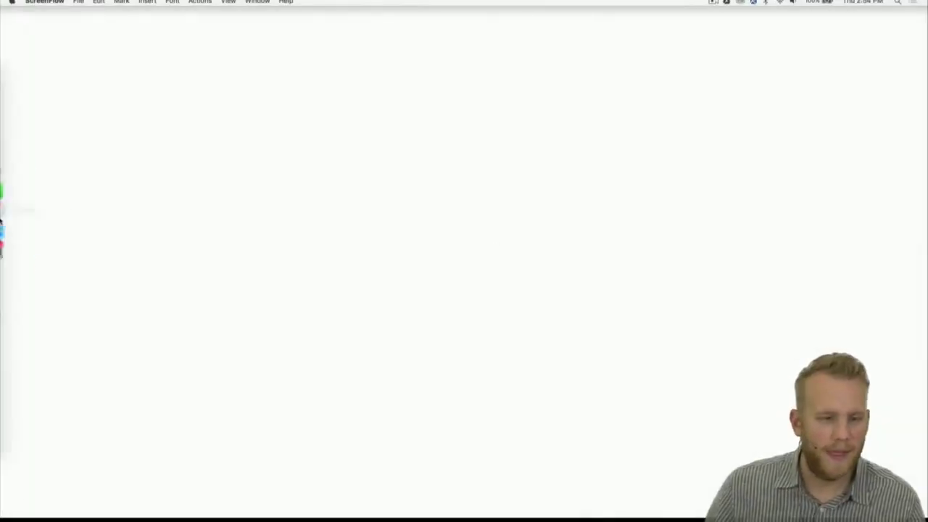
pyautogui.click(8, 170)
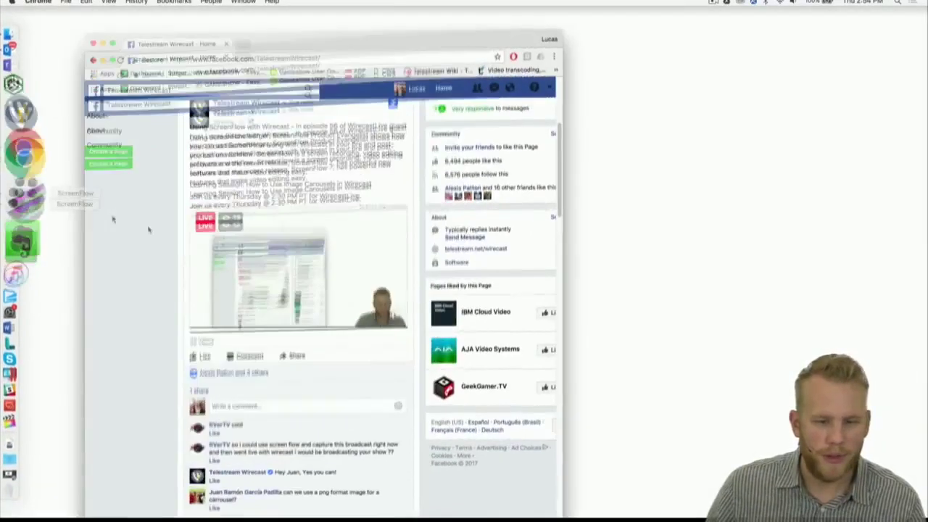
pyautogui.scroll(-2, 369, 273)
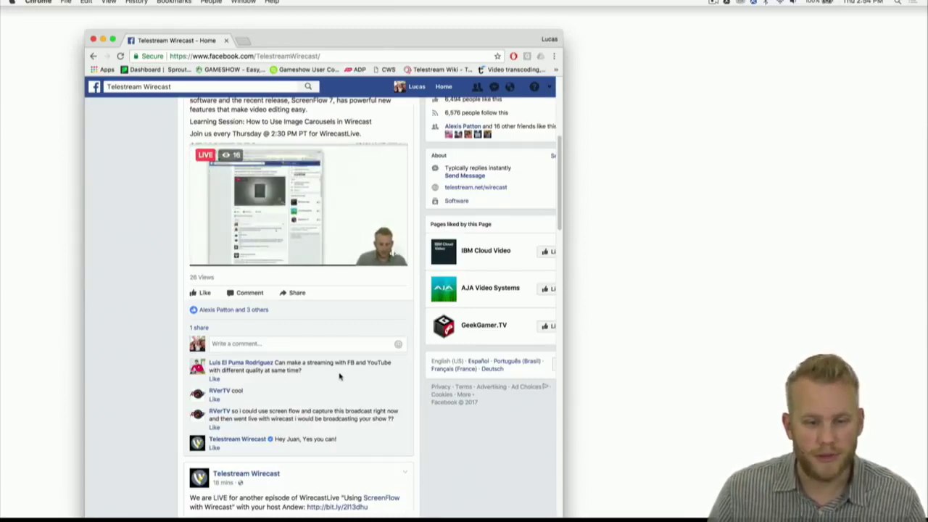
pyautogui.click(102, 39)
pyautogui.click(726, 2)
pyautogui.click(714, 2)
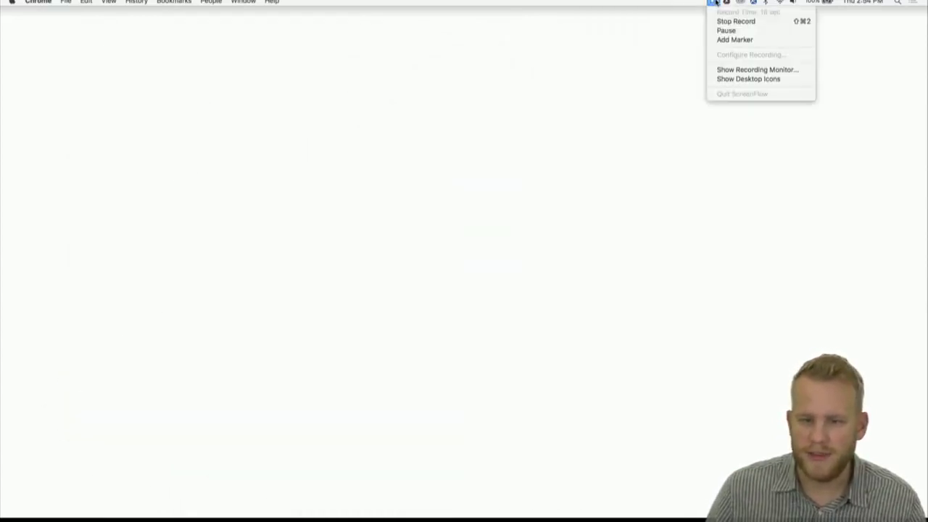
# Stop recording, create a new document from it, and inspect the FaceTime and screen clips at 7.44 seconds.
pyautogui.press('Return')
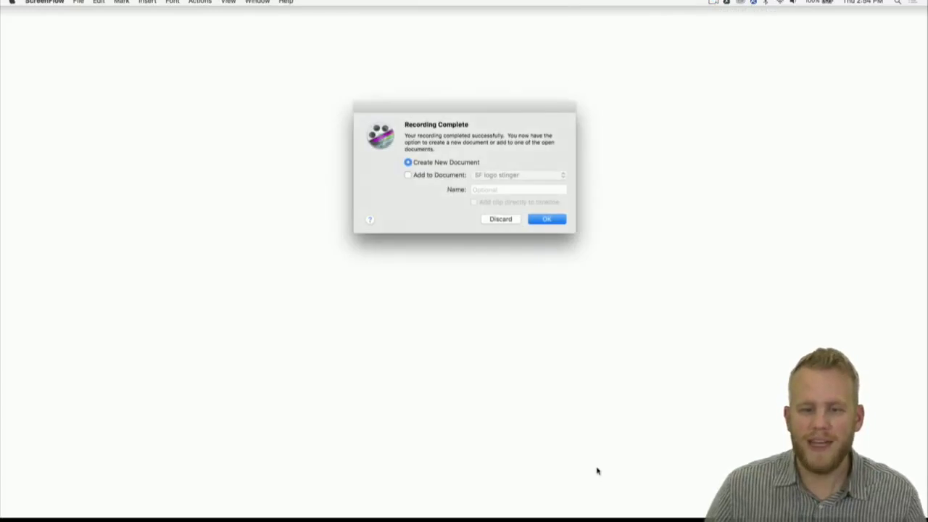
pyautogui.click(531, 220)
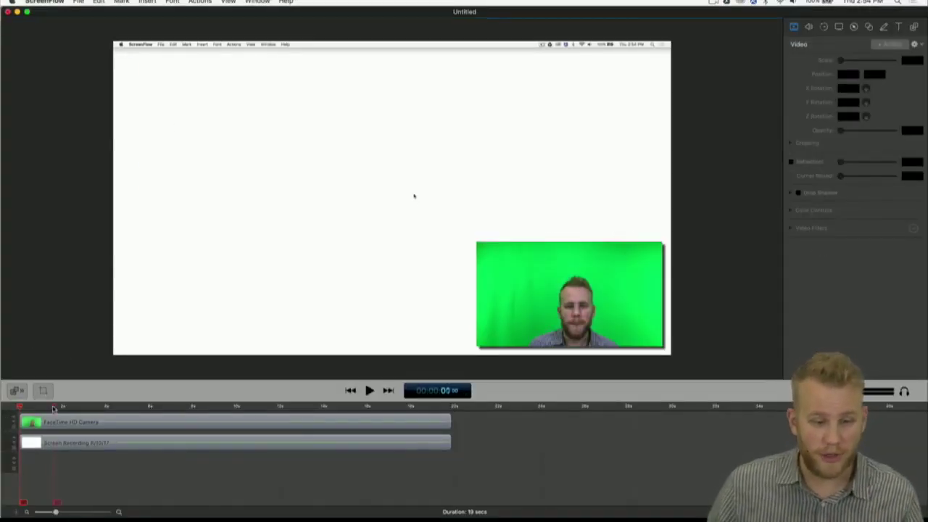
pyautogui.click(191, 406)
pyautogui.click(569, 315)
pyautogui.click(554, 120)
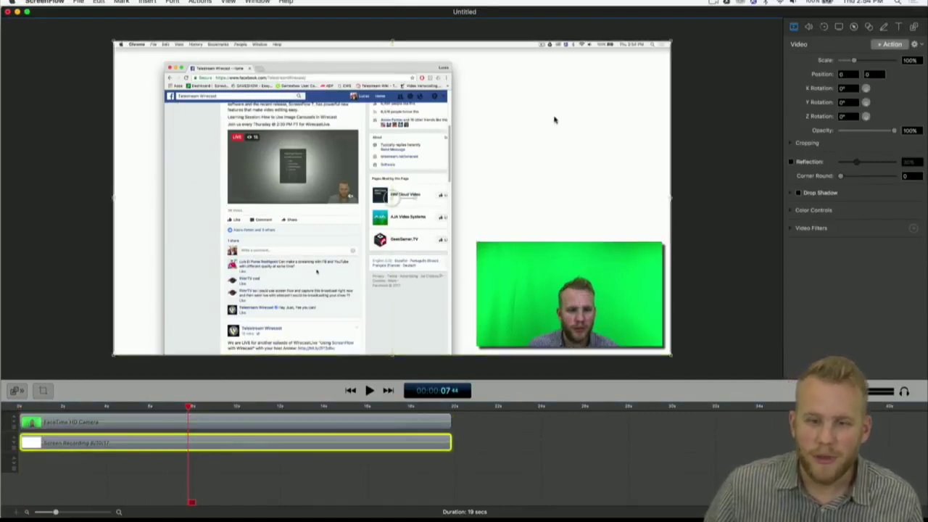
pyautogui.click(737, 292)
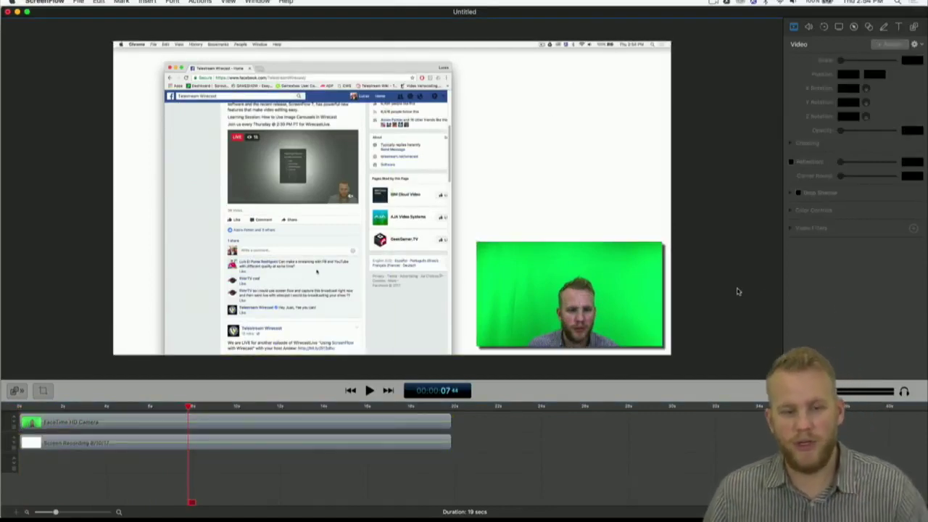
pyautogui.moveTo(6, 274)
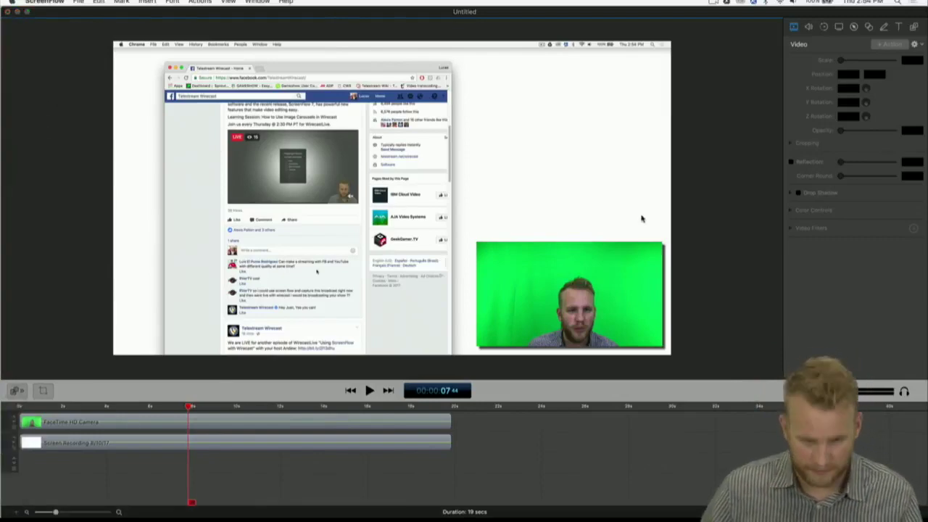
# Scroll through the Facebook live page in Chrome, then relaunch Wirecast from the Dock.
pyautogui.click(25, 145)
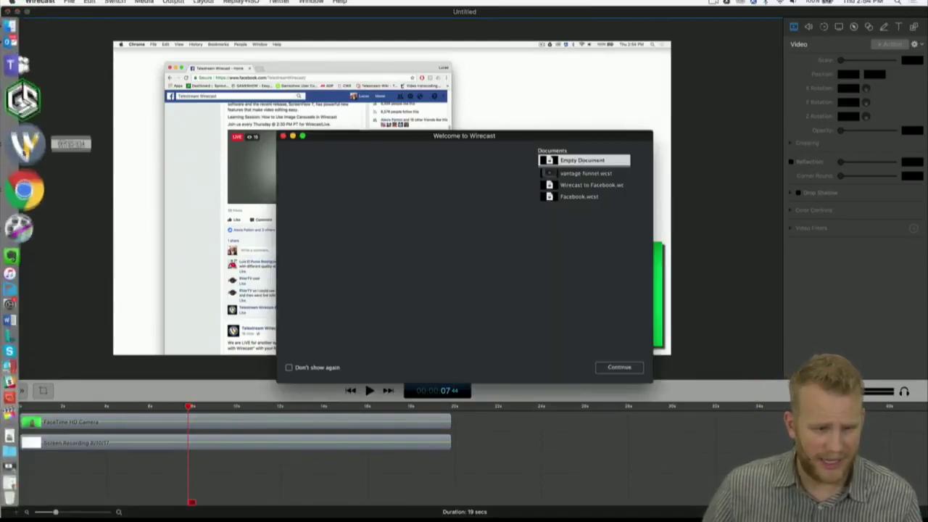
pyautogui.click(18, 157)
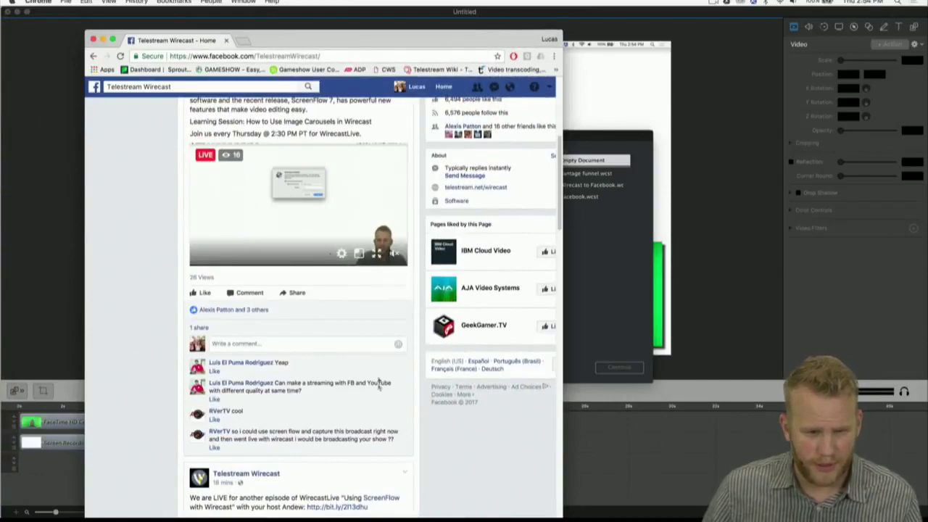
pyautogui.scroll(2, 379, 384)
pyautogui.scroll(-5, 366, 399)
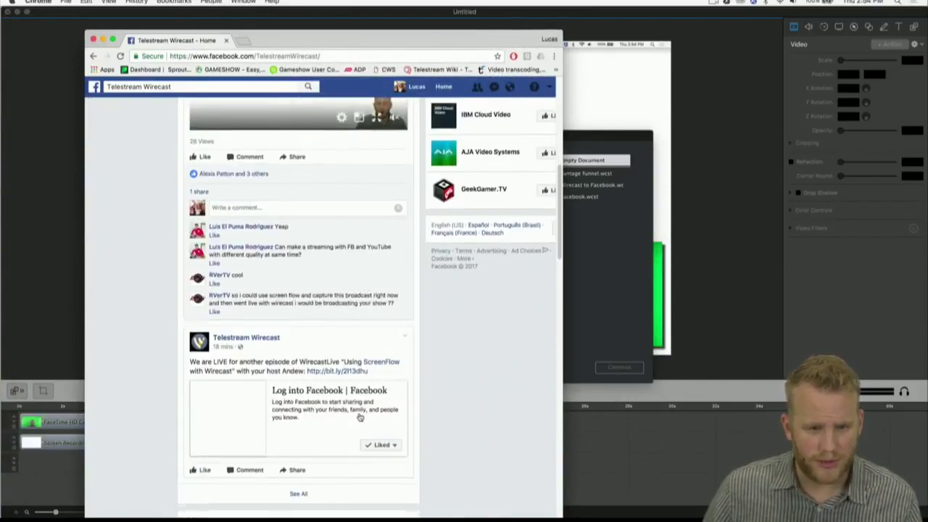
pyautogui.scroll(4, 359, 417)
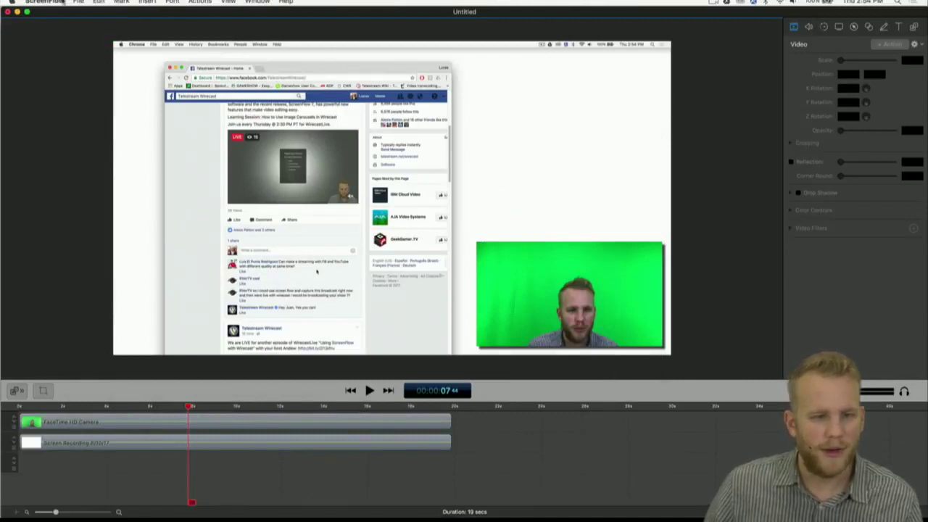
pyautogui.moveTo(8, 261)
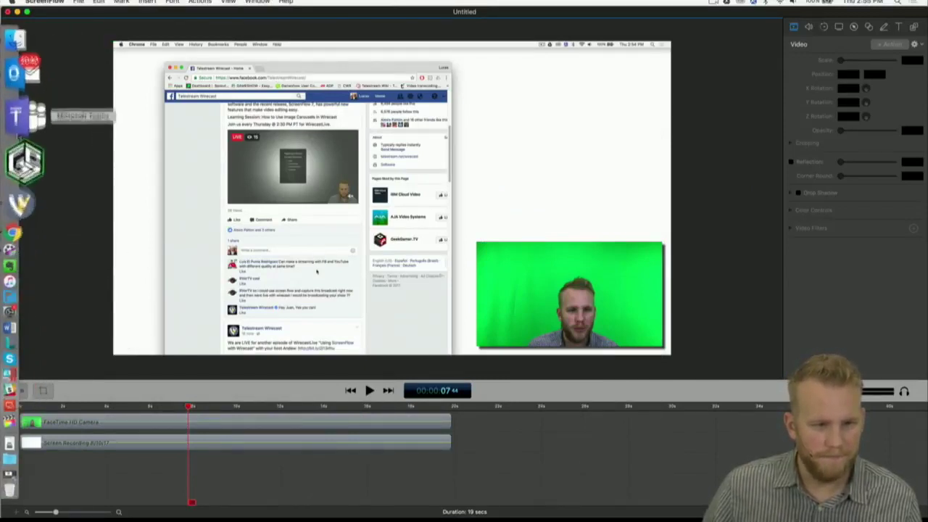
pyautogui.click(20, 152)
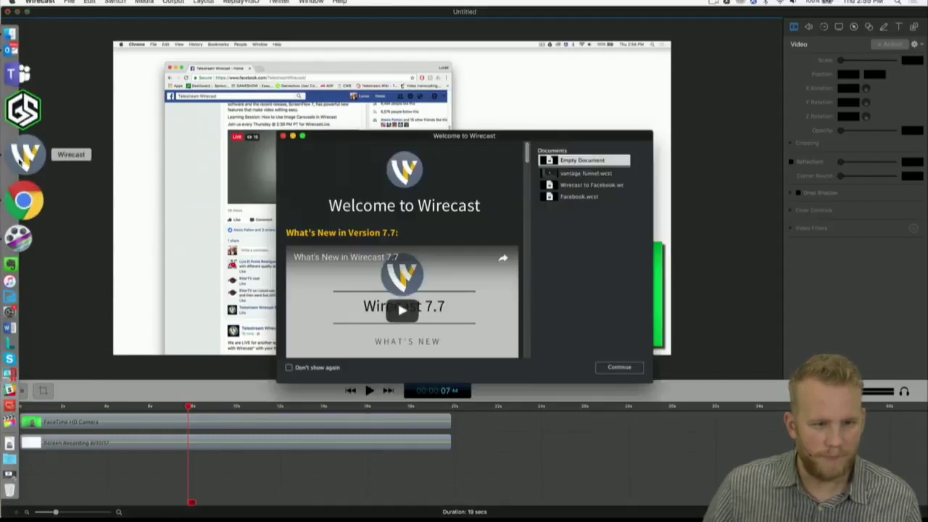
# Start an empty Untitled 1 document from the Wirecast welcome screen and shift the window slightly left.
pyautogui.click(619, 368)
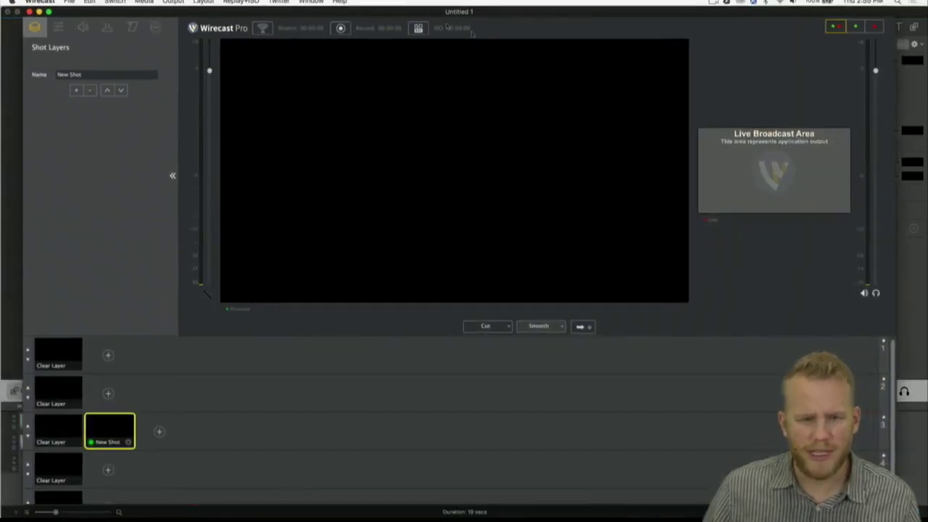
pyautogui.moveTo(702, 15); pyautogui.dragTo(678, 13)
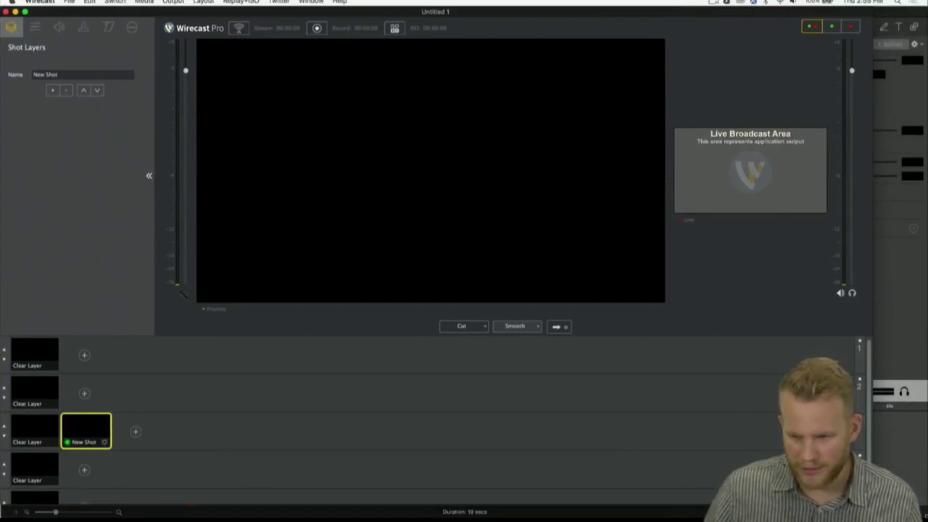
pyautogui.click(173, 2)
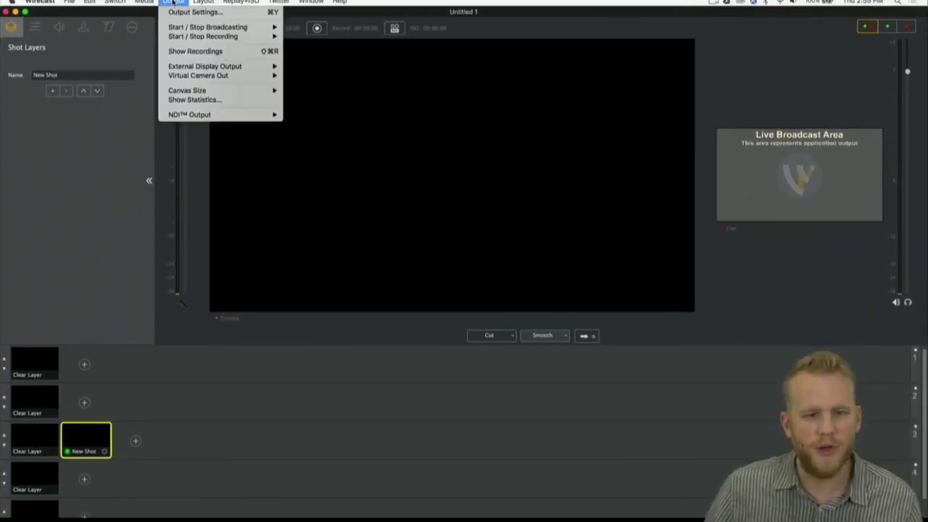
# Set the output destination to YouTube with 'YouTube: 1440p60 Apple H.264' encoding at 15000 Kbps.
pyautogui.click(196, 10)
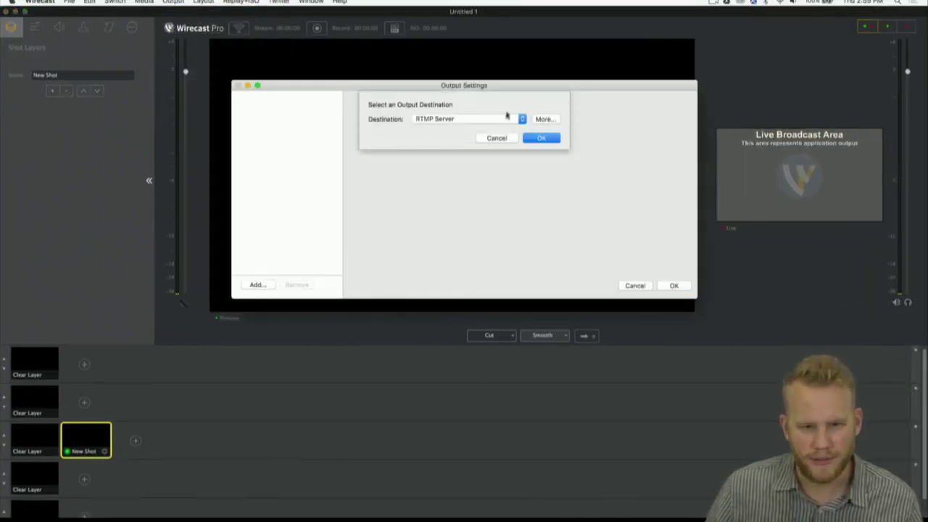
pyautogui.click(503, 120)
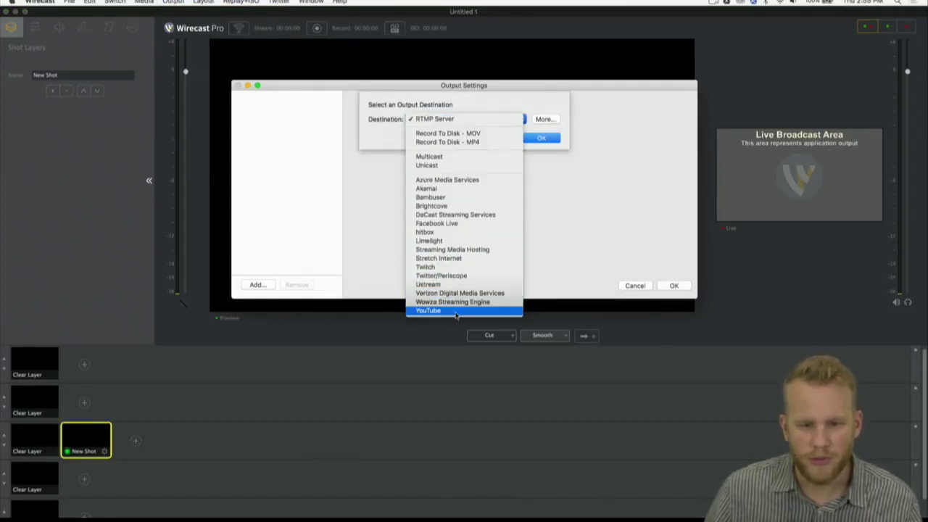
pyautogui.click(453, 313)
pyautogui.click(537, 141)
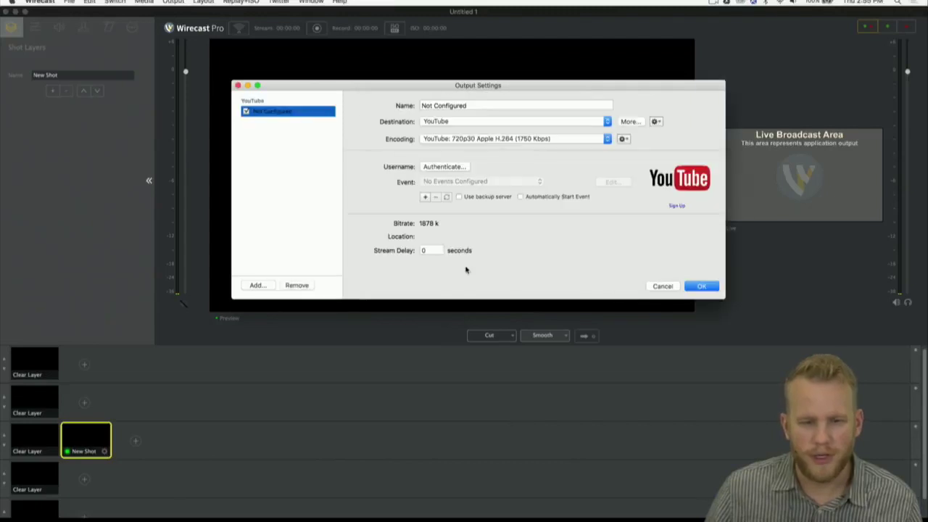
pyautogui.click(529, 138)
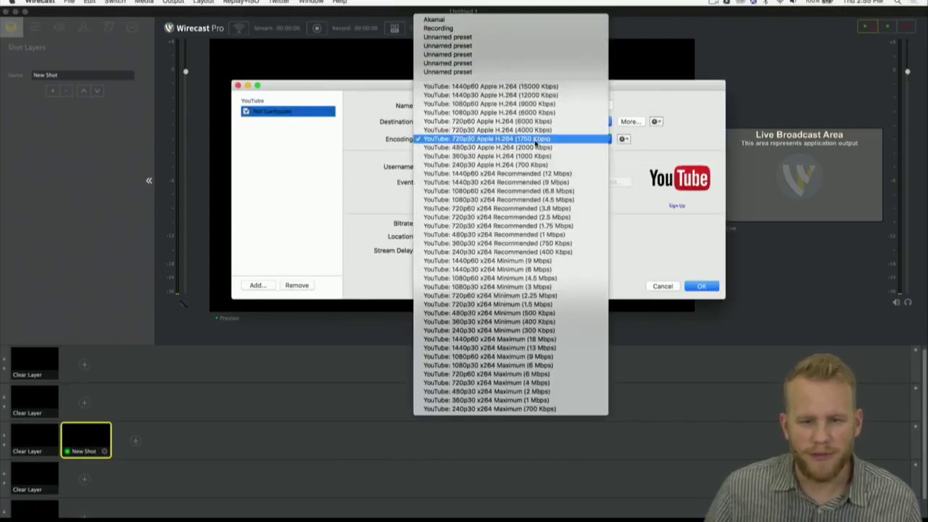
pyautogui.click(535, 90)
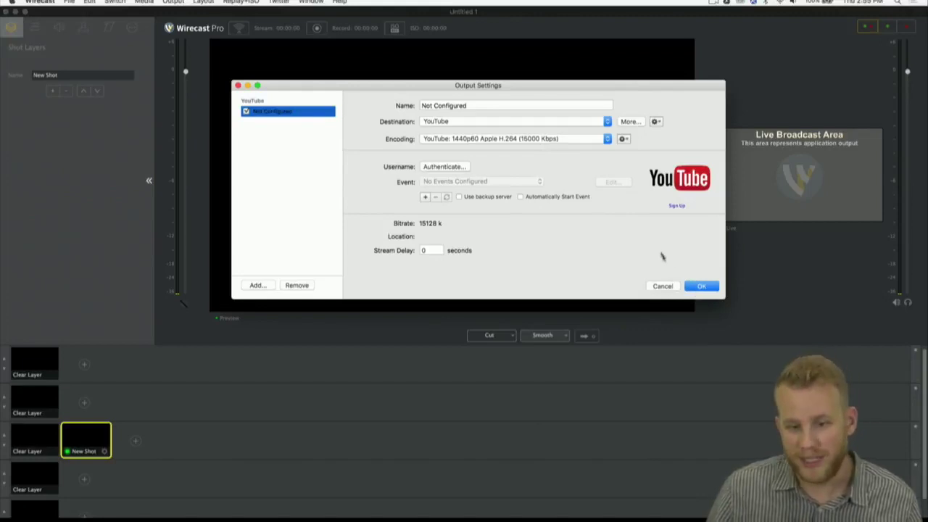
pyautogui.click(258, 285)
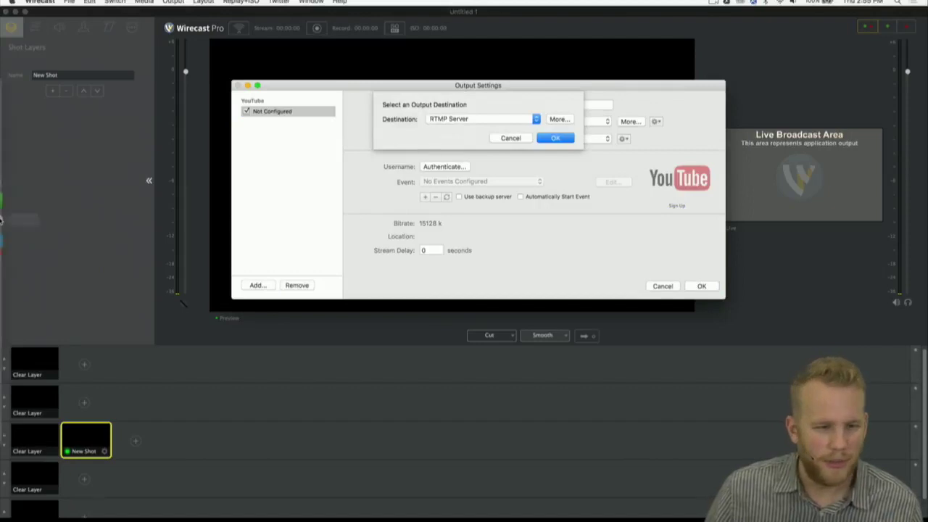
# Glance at the Facebook page in Chrome, then return to Wirecast's output settings.
pyautogui.moveTo(21, 194)
pyautogui.click(24, 175)
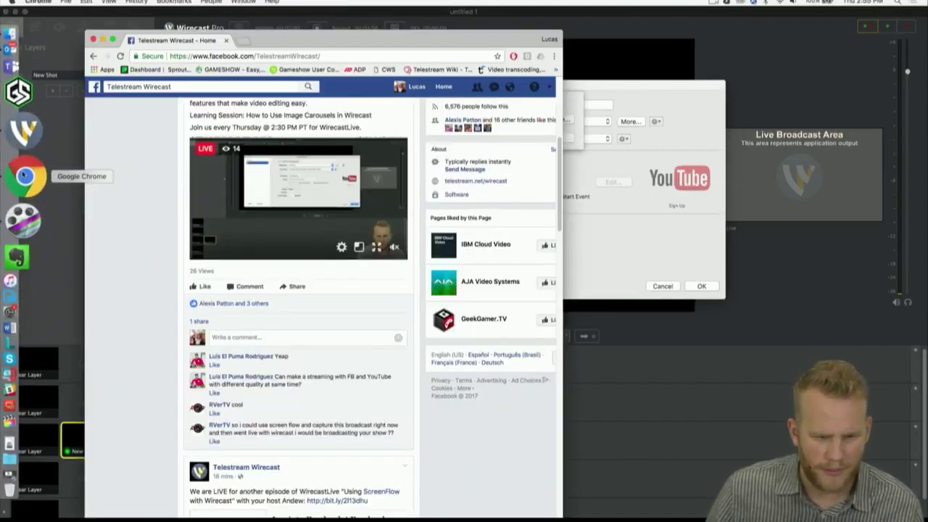
pyautogui.click(646, 273)
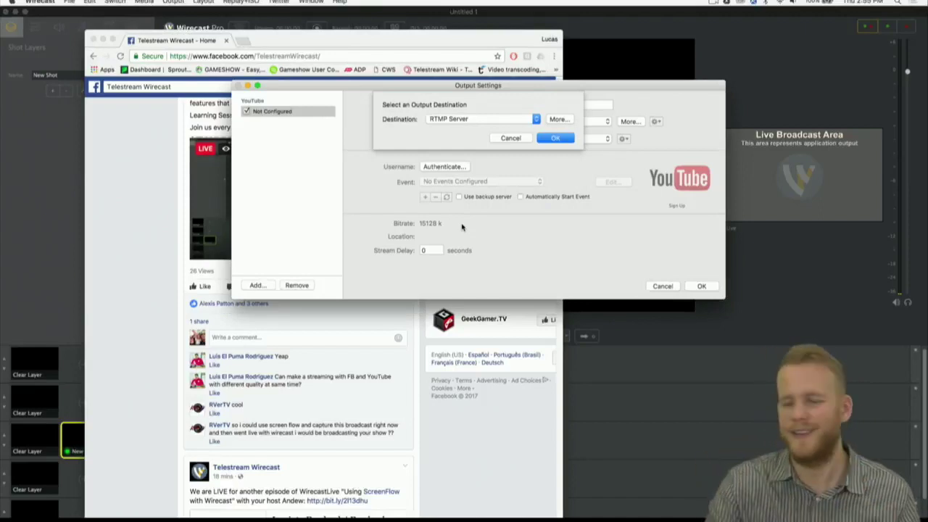
# Leave the destination unchanged, cancel adding another destination, and cancel Output Settings.
pyautogui.click(524, 120)
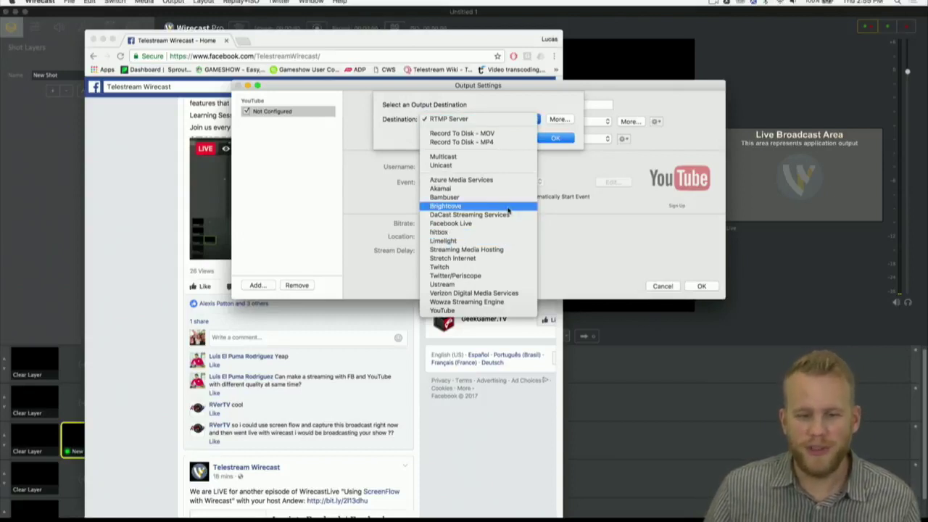
pyautogui.click(549, 158)
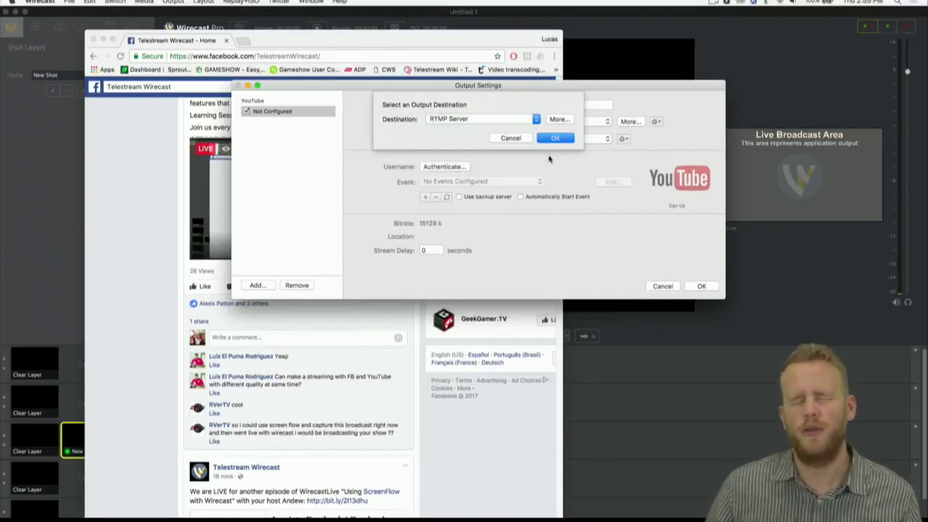
pyautogui.click(511, 137)
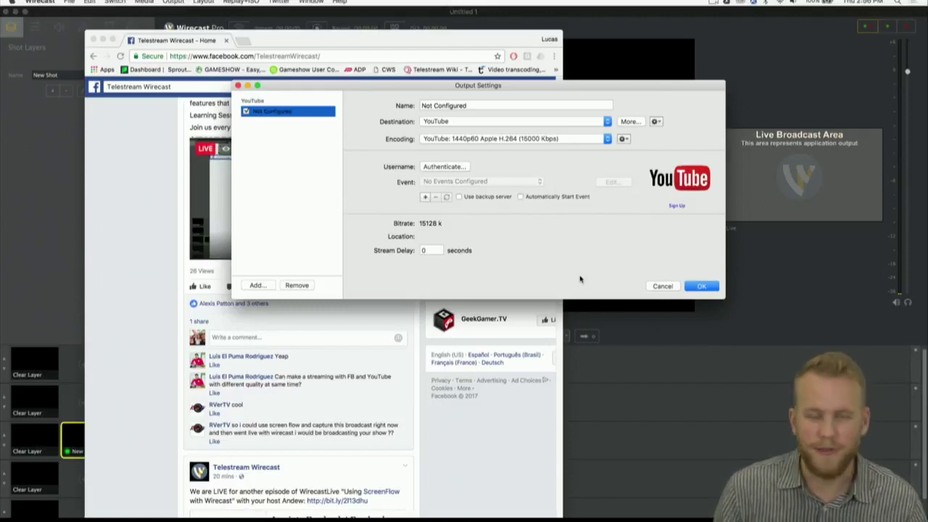
pyautogui.click(663, 286)
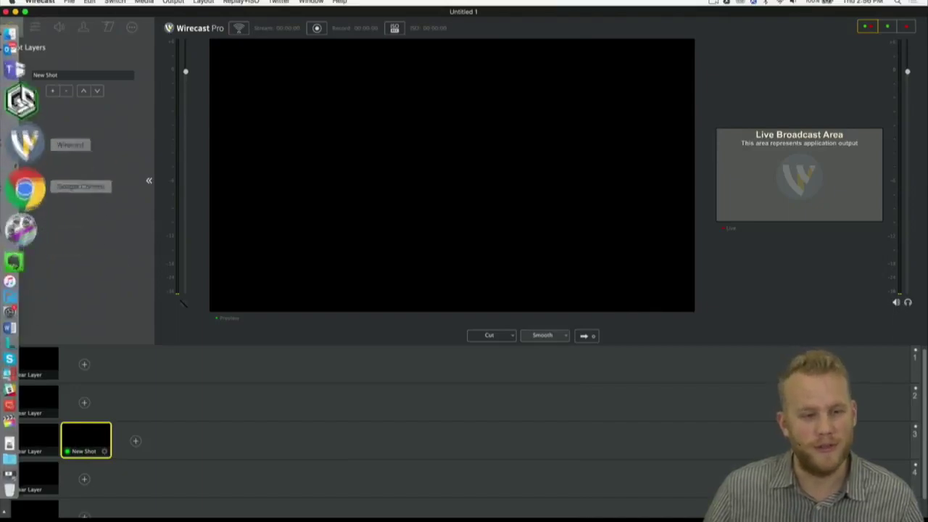
# Bring Chrome's Facebook page forward and reposition it, then minimize Wirecast to reveal ScreenFlow.
pyautogui.click(25, 176)
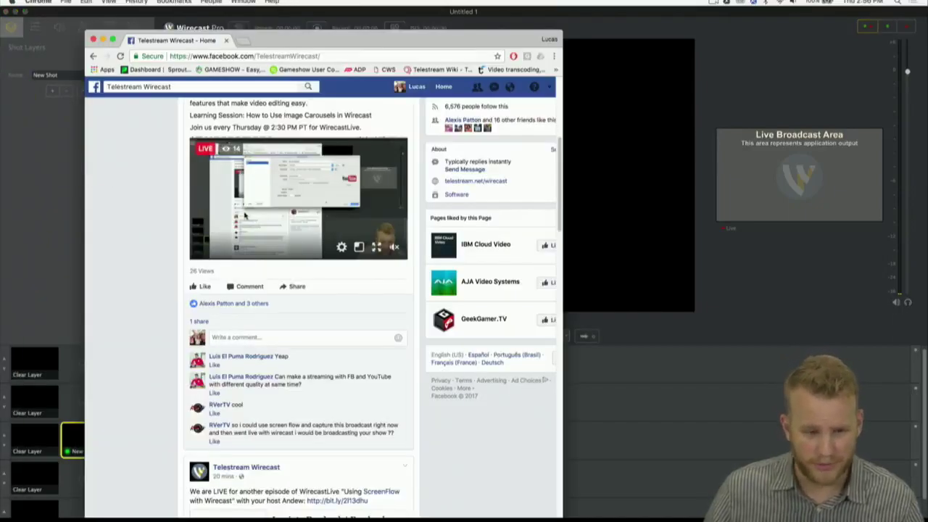
pyautogui.moveTo(339, 40); pyautogui.dragTo(303, 5)
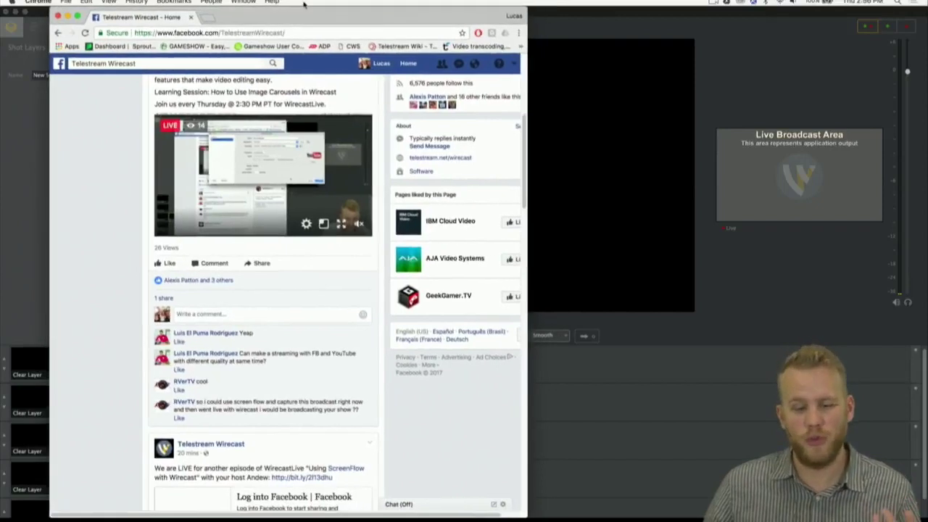
pyautogui.click(782, 280)
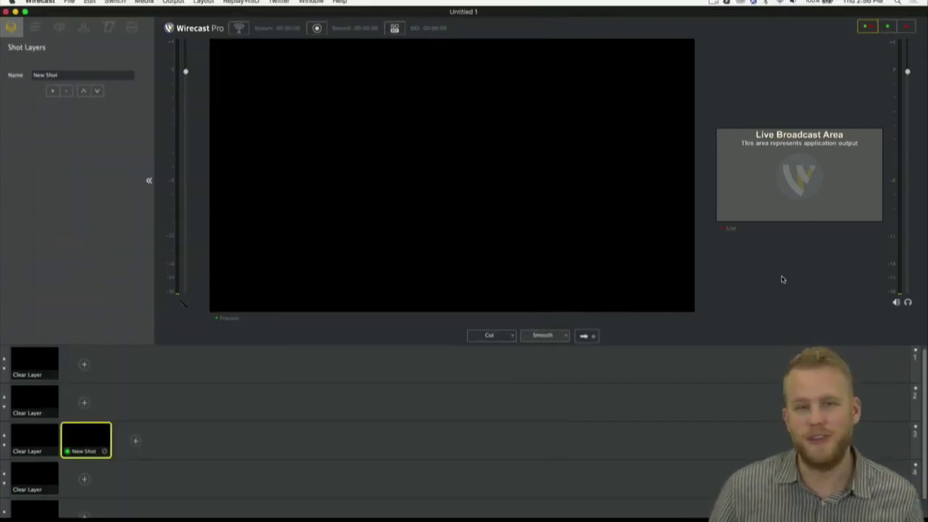
pyautogui.click(15, 12)
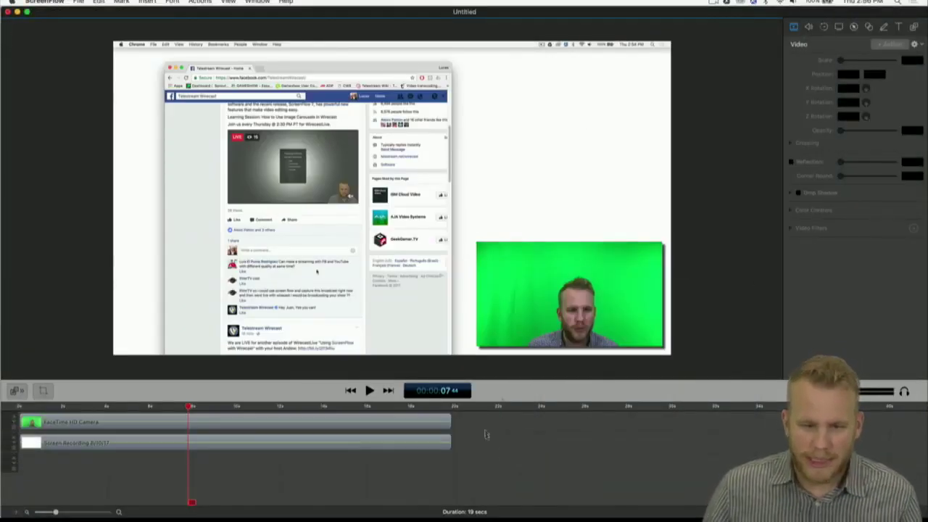
# Place the webcam upper right and shrink the screen recording to about half size, lower left.
pyautogui.moveTo(563, 328); pyautogui.dragTo(572, 123)
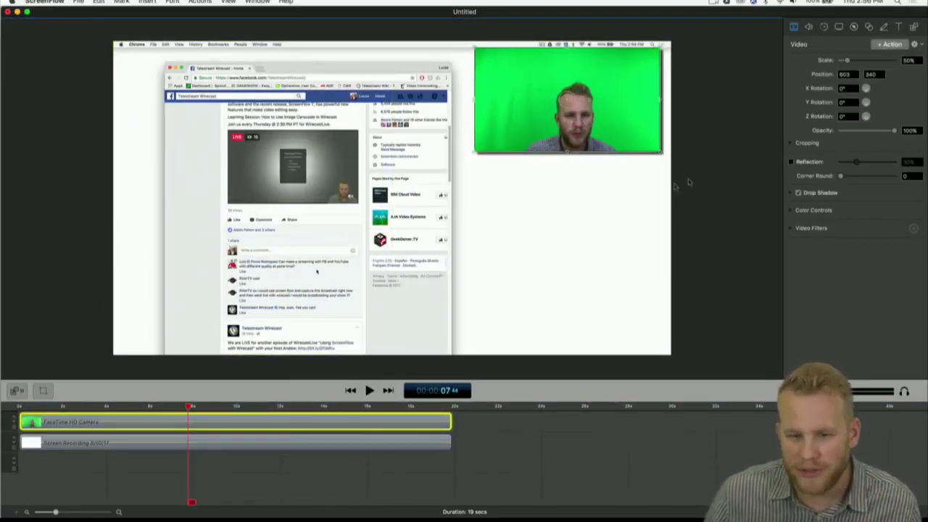
pyautogui.moveTo(348, 216); pyautogui.dragTo(372, 216)
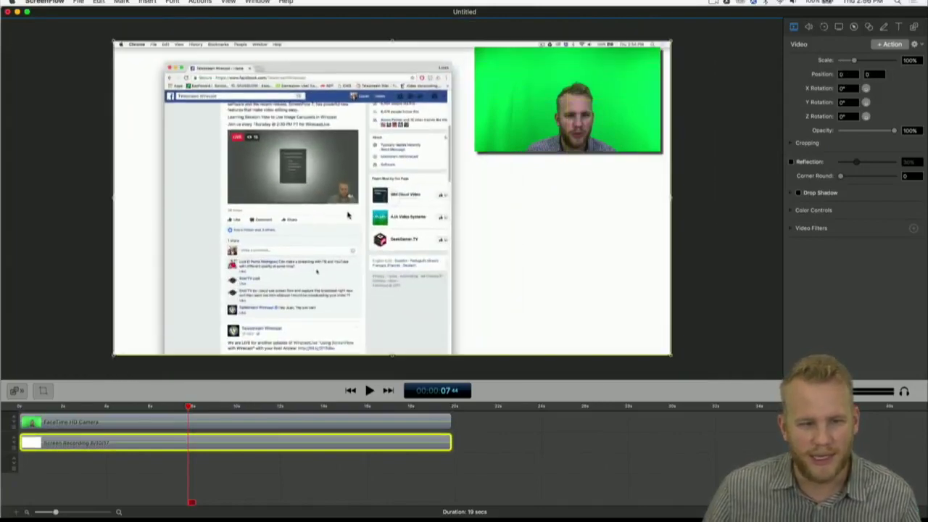
pyautogui.moveTo(664, 359); pyautogui.dragTo(410, 208)
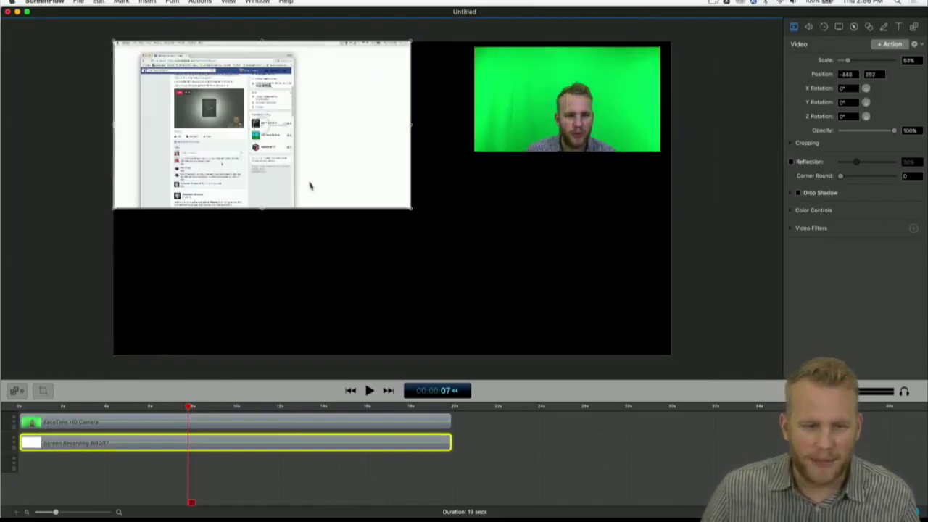
pyautogui.moveTo(311, 186); pyautogui.dragTo(299, 334)
pyautogui.moveTo(565, 101); pyautogui.dragTo(493, 116)
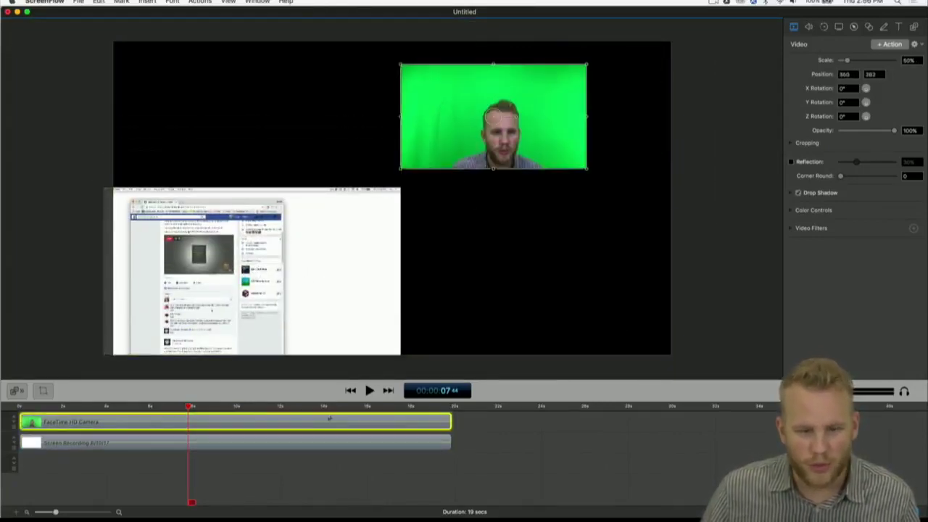
# Start the camera clip later, add a transition at ~16s, then shift and split the screen recording.
pyautogui.moveTo(129, 421); pyautogui.dragTo(450, 397)
pyautogui.click(381, 407)
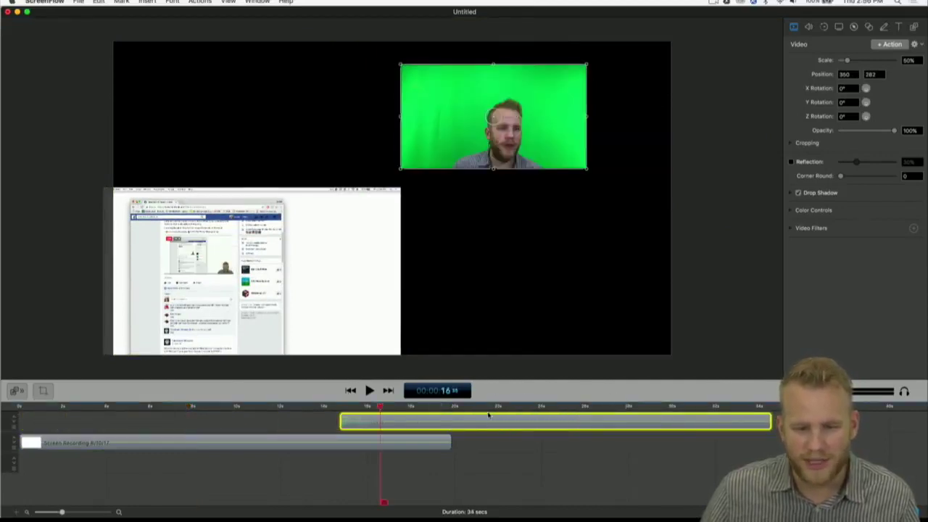
pyautogui.press('super+t')
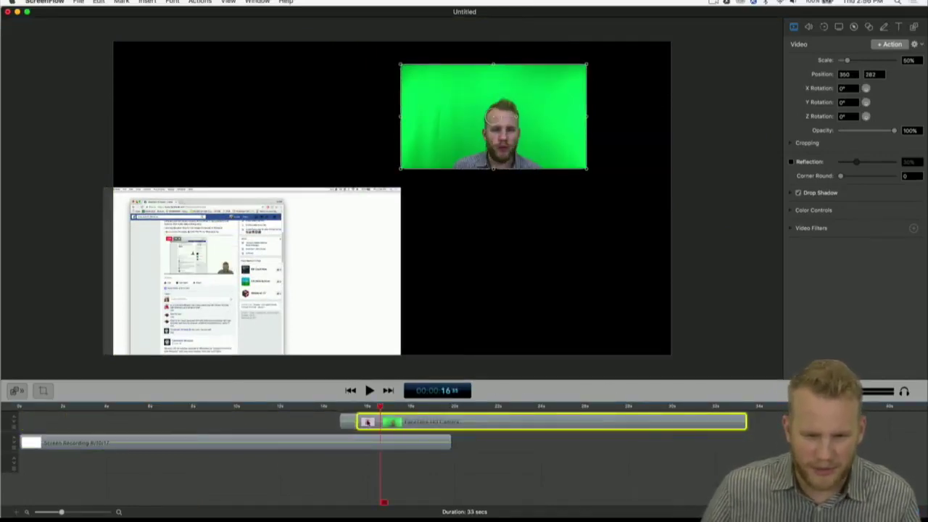
pyautogui.rightClick(366, 421)
pyautogui.click(592, 465)
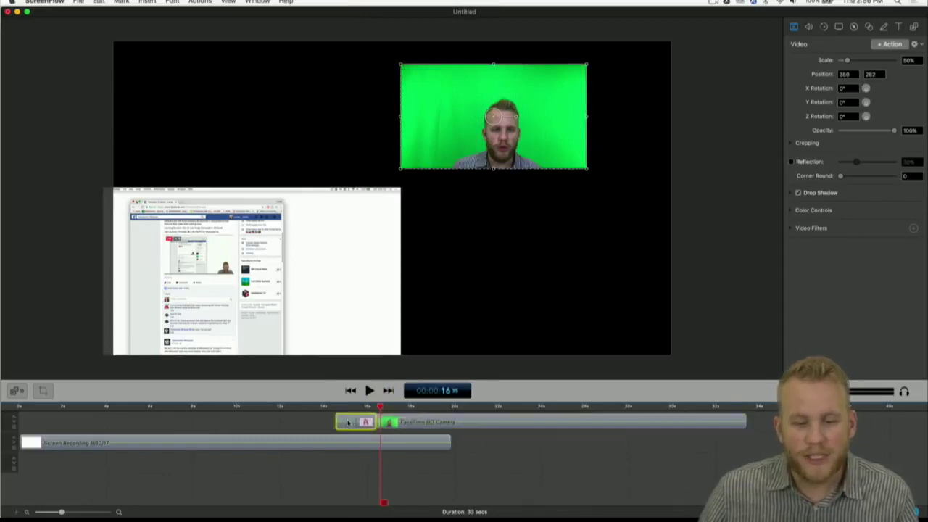
pyautogui.moveTo(372, 440); pyautogui.dragTo(465, 443)
pyautogui.press('t')
pyautogui.click(418, 469)
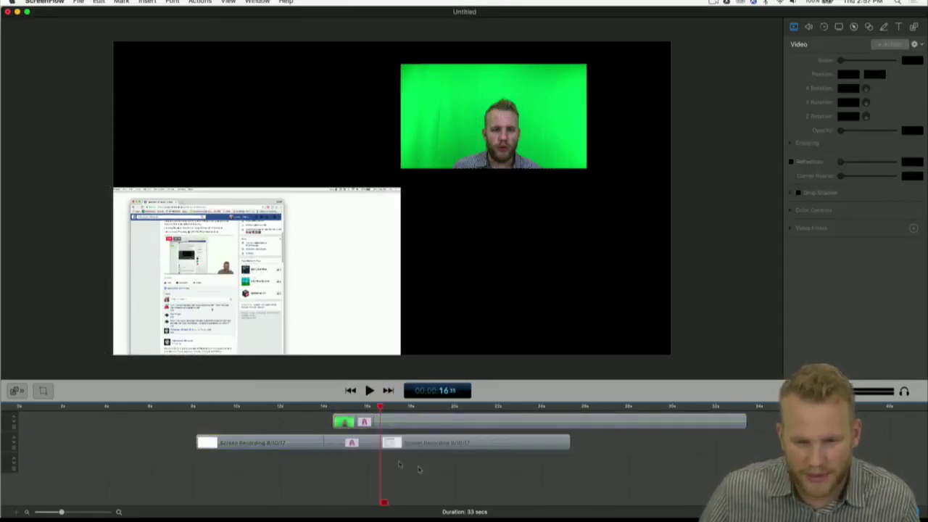
# Play back the edited sequence from before the transitions to check it.
pyautogui.click(192, 405)
pyautogui.press('space')
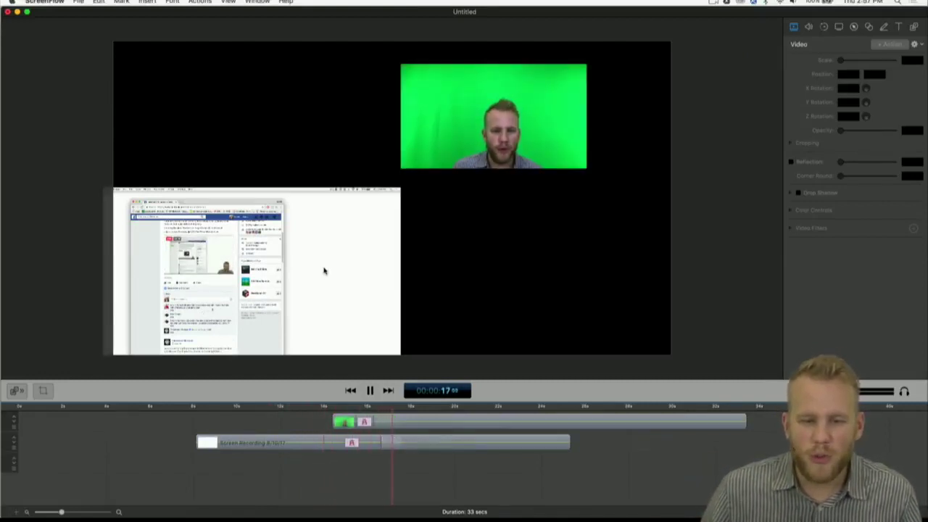
pyautogui.press('space')
pyautogui.moveTo(8, 174)
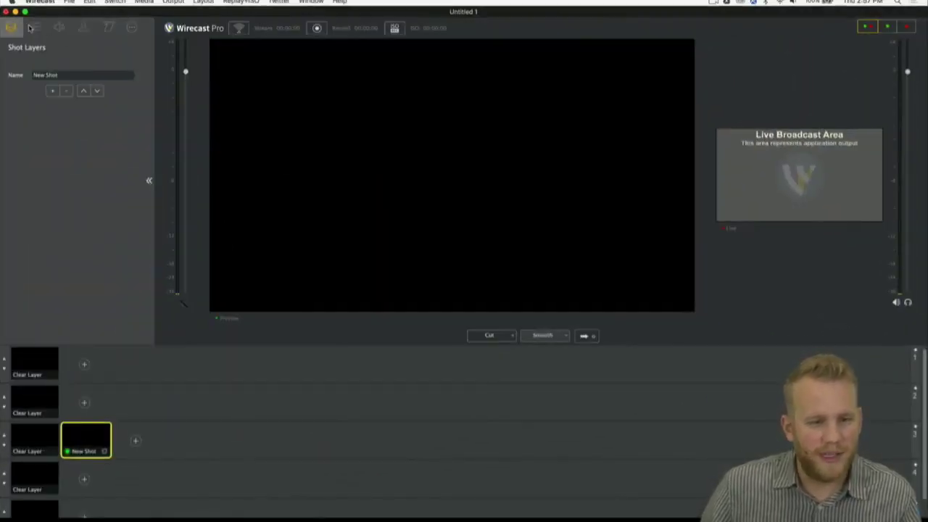
# Browse the shot's layer, audio, chroma key, build and source settings, then switch to ScreenFlow's project.
pyautogui.click(31, 28)
pyautogui.click(58, 29)
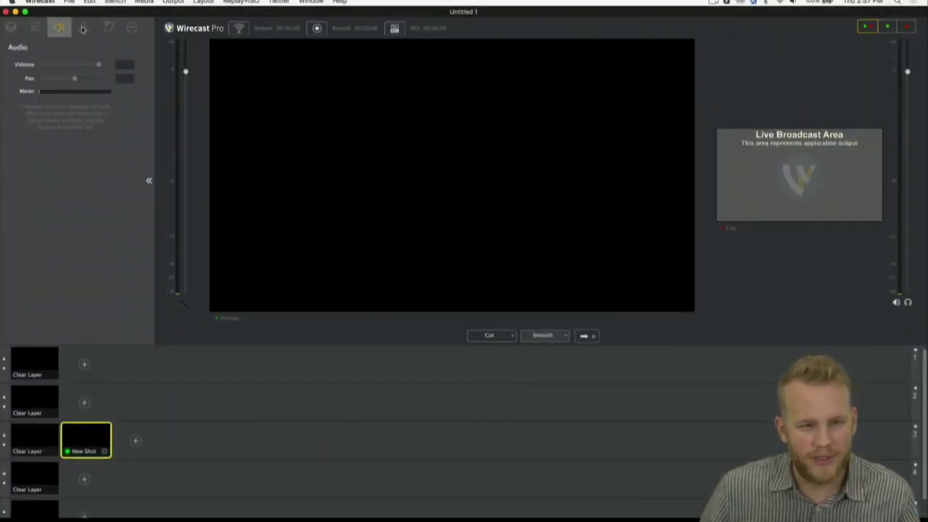
pyautogui.click(83, 27)
pyautogui.click(109, 28)
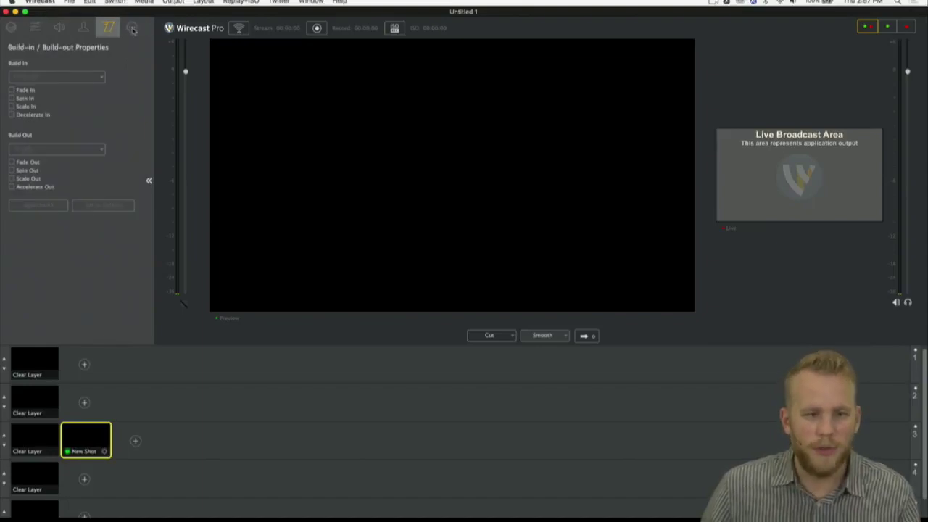
pyautogui.click(134, 28)
pyautogui.hotkey('ctrl', 'Up')
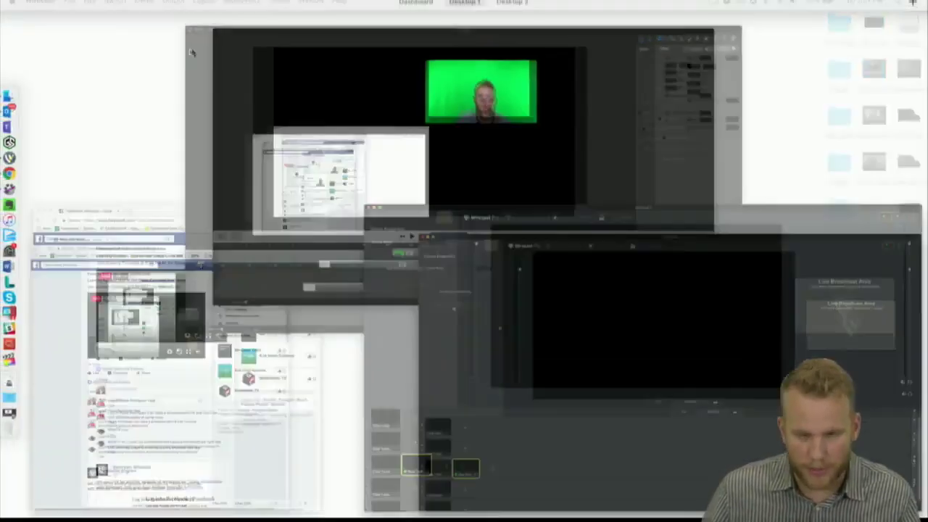
pyautogui.click(445, 180)
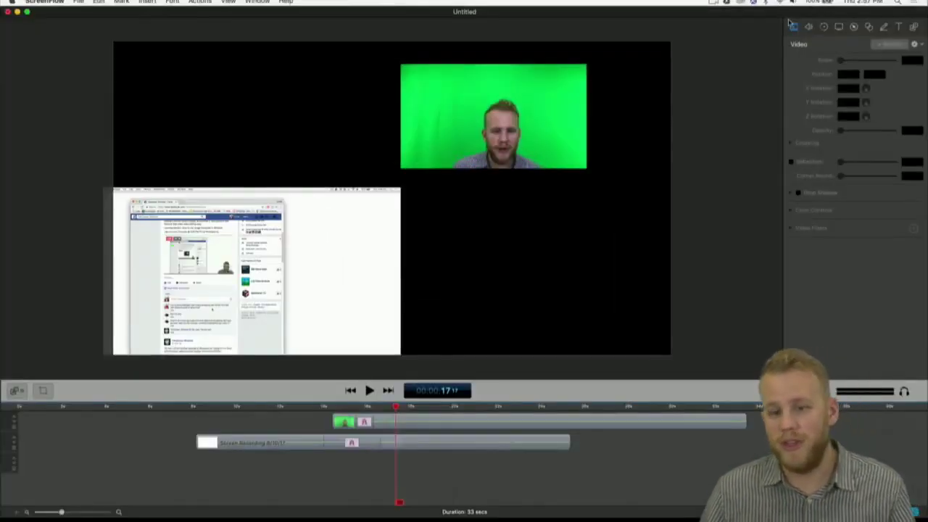
# Add a video motion action to the webcam clip at ~20s that moves it to the lower right.
pyautogui.click(809, 32)
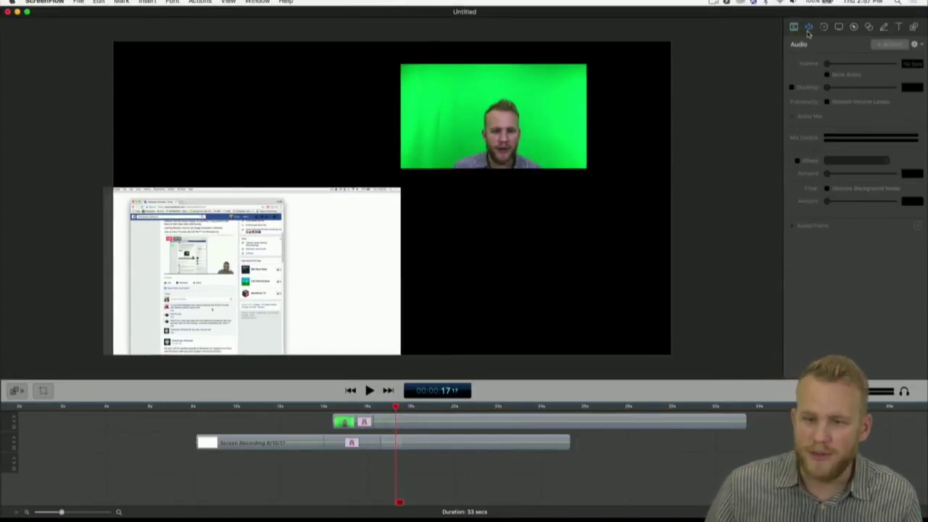
pyautogui.click(823, 32)
pyautogui.click(532, 131)
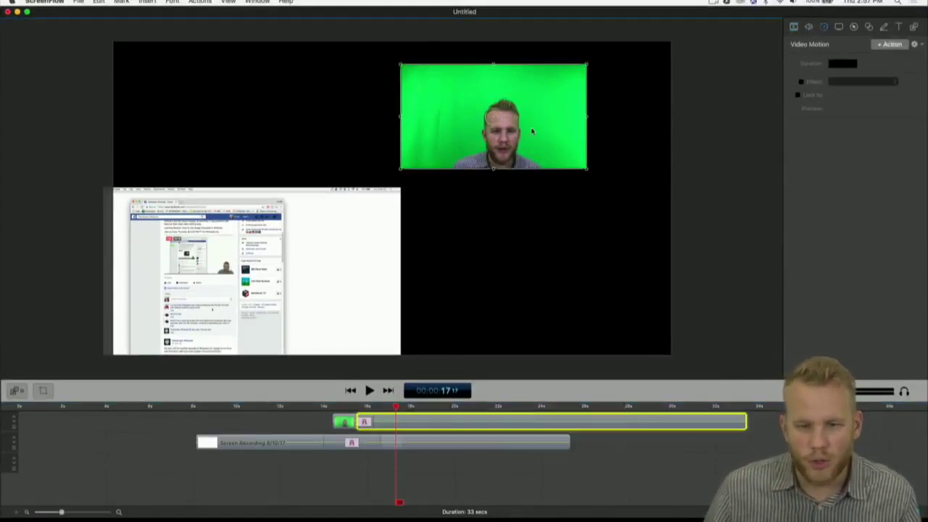
pyautogui.click(466, 407)
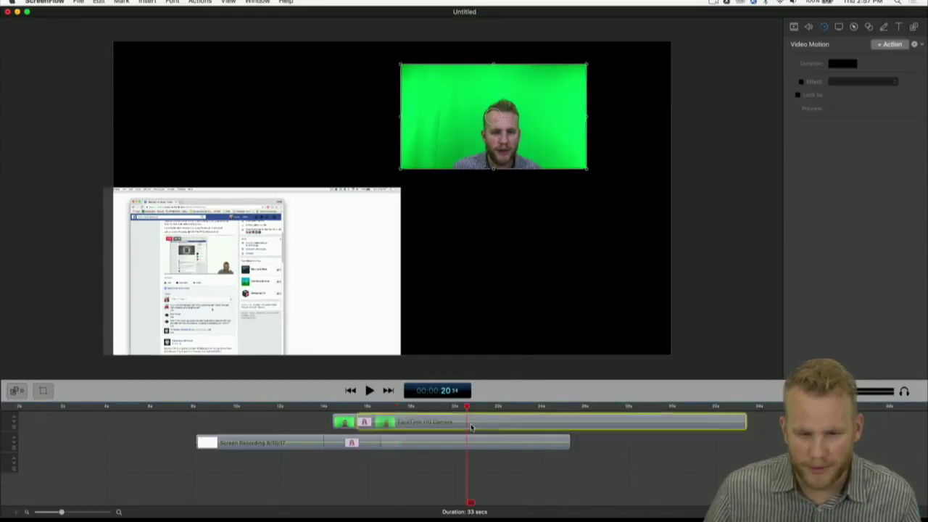
pyautogui.click(891, 44)
pyautogui.click(593, 157)
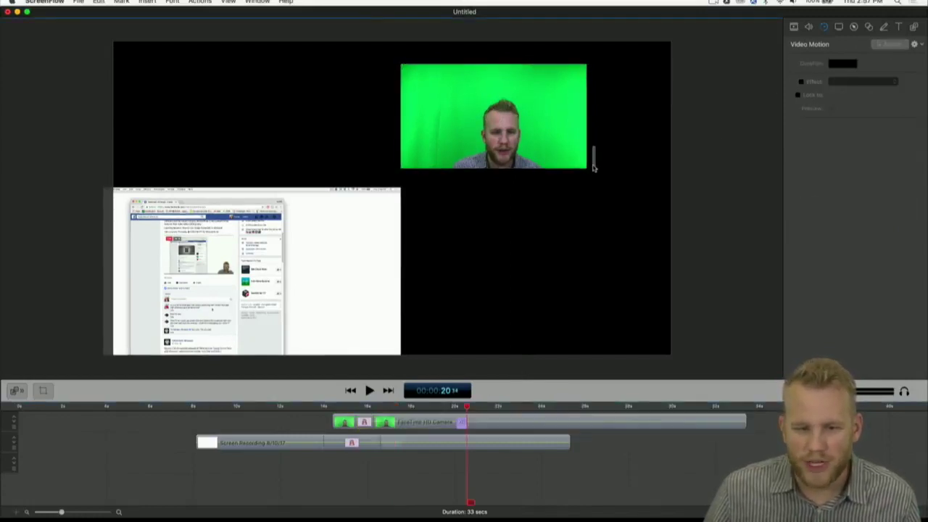
pyautogui.moveTo(551, 140); pyautogui.dragTo(552, 332)
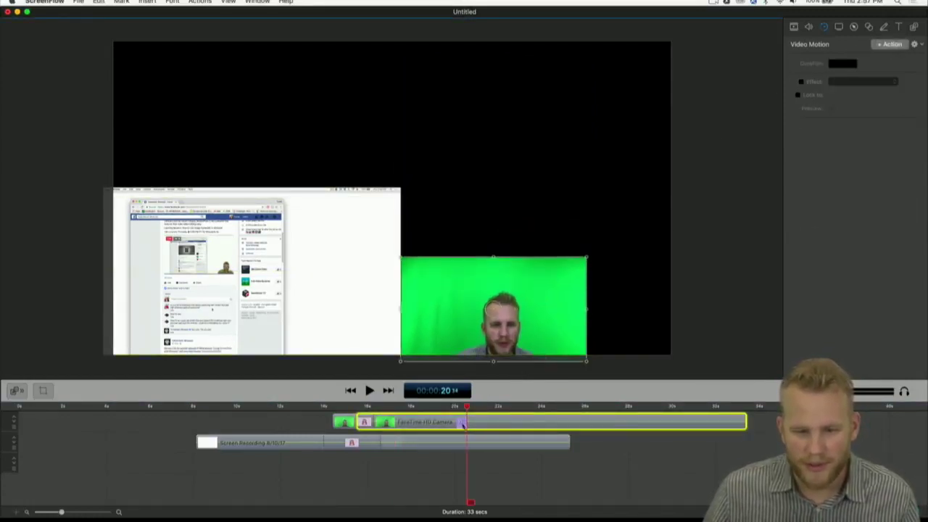
# Set the motion action's effect to Gravity, preview it, and nudge the webcam up and right.
pyautogui.click(455, 408)
pyautogui.press('space')
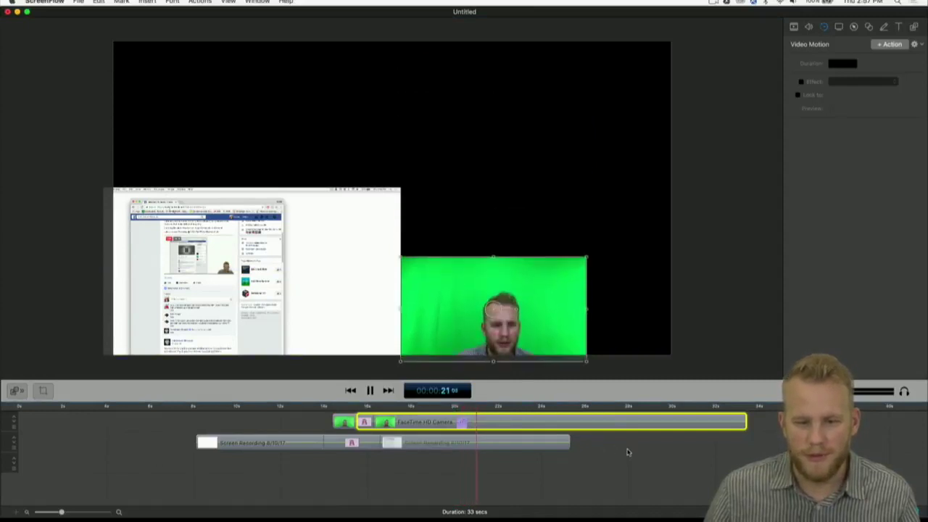
pyautogui.press('space')
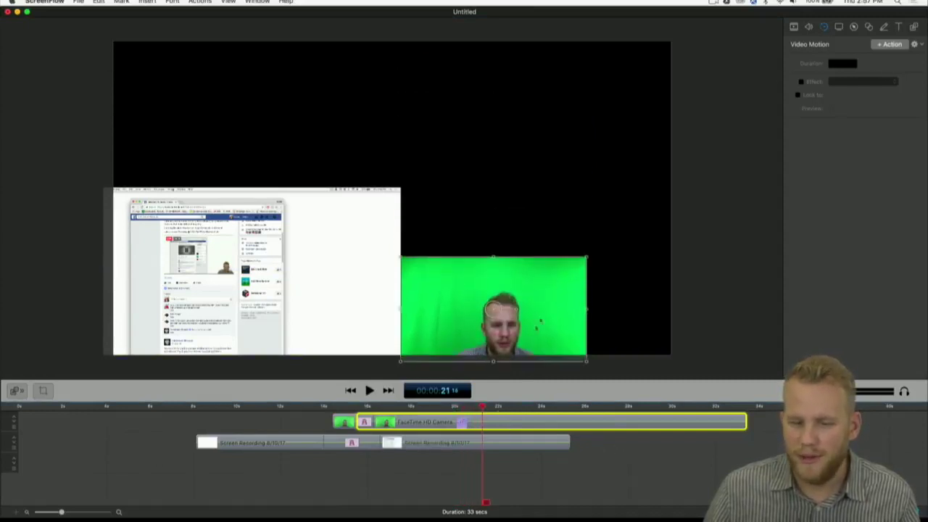
pyautogui.click(461, 427)
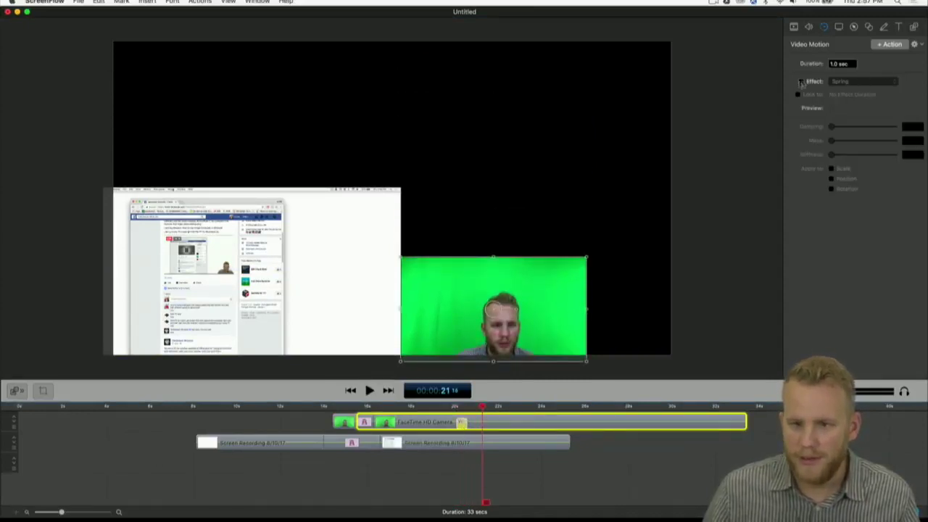
pyautogui.click(894, 82)
pyautogui.click(845, 90)
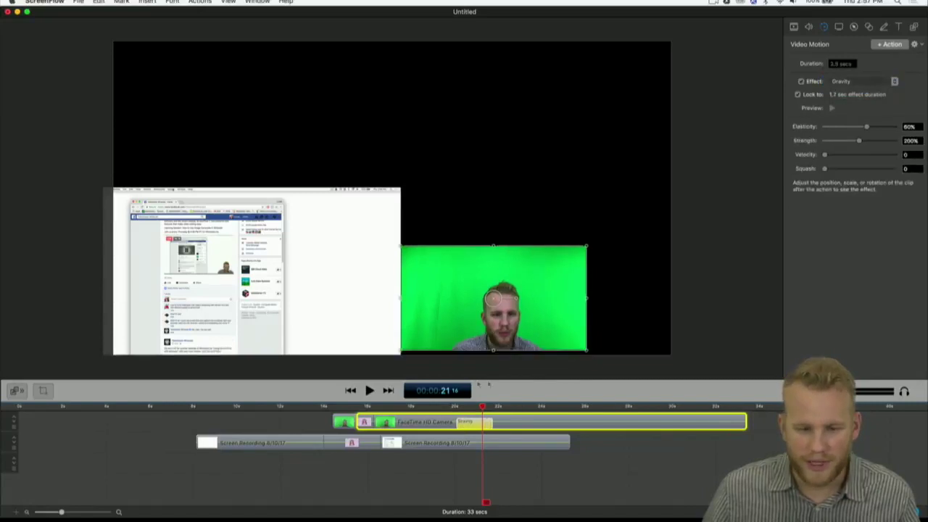
pyautogui.press('space')
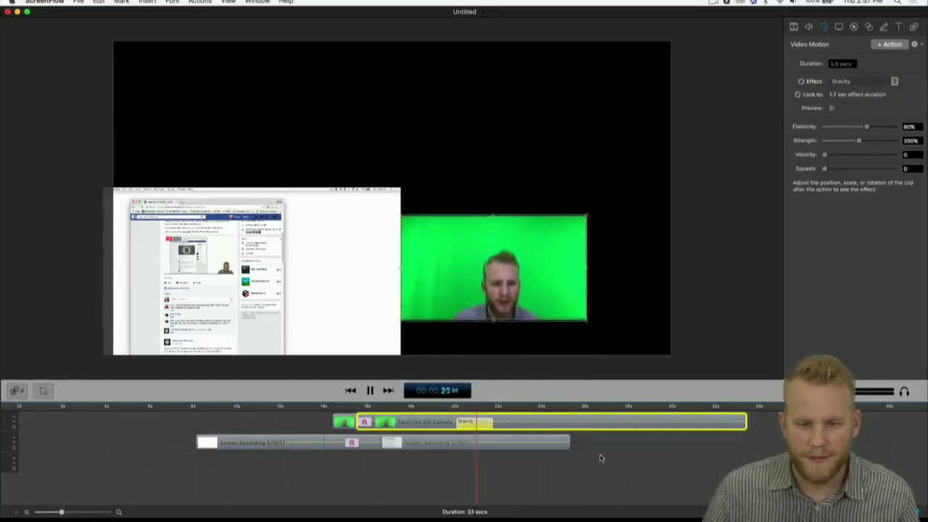
pyautogui.press('space')
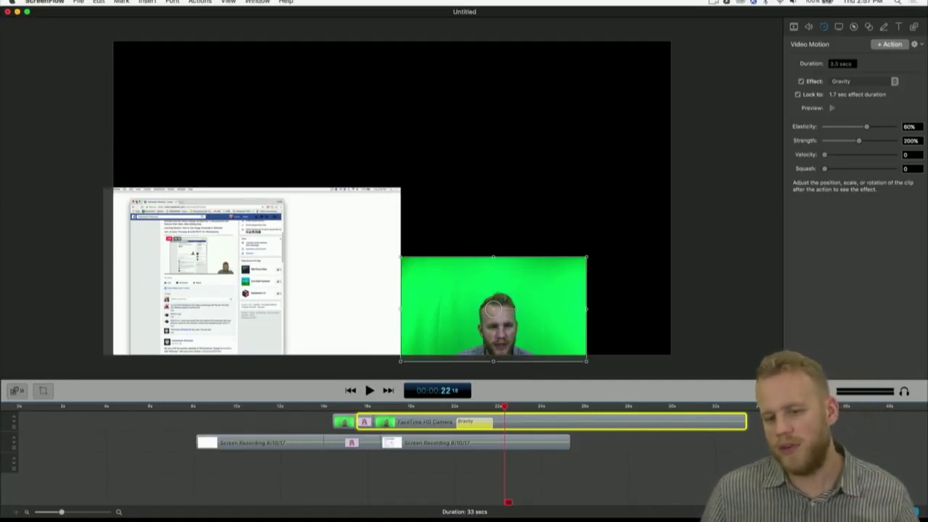
pyautogui.press('Escape')
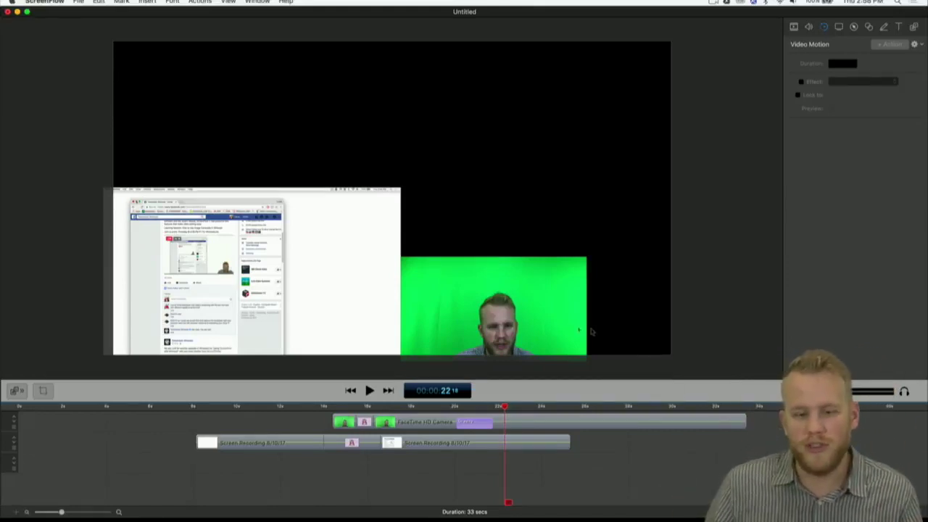
pyautogui.moveTo(591, 332); pyautogui.dragTo(605, 250)
pyautogui.click(686, 276)
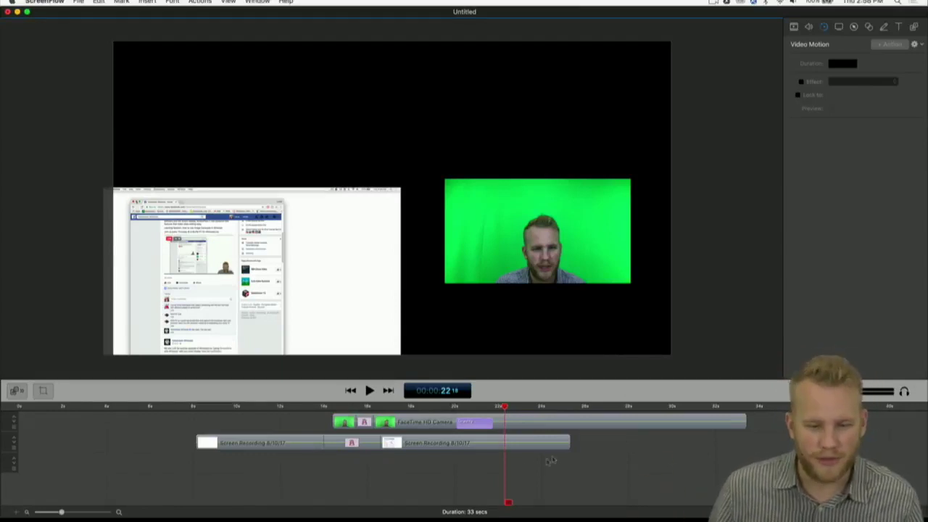
# Open the SF logo stinger project from the recent downloads.
pyautogui.moveTo(2, 466)
pyautogui.click(19, 449)
pyautogui.click(24, 406)
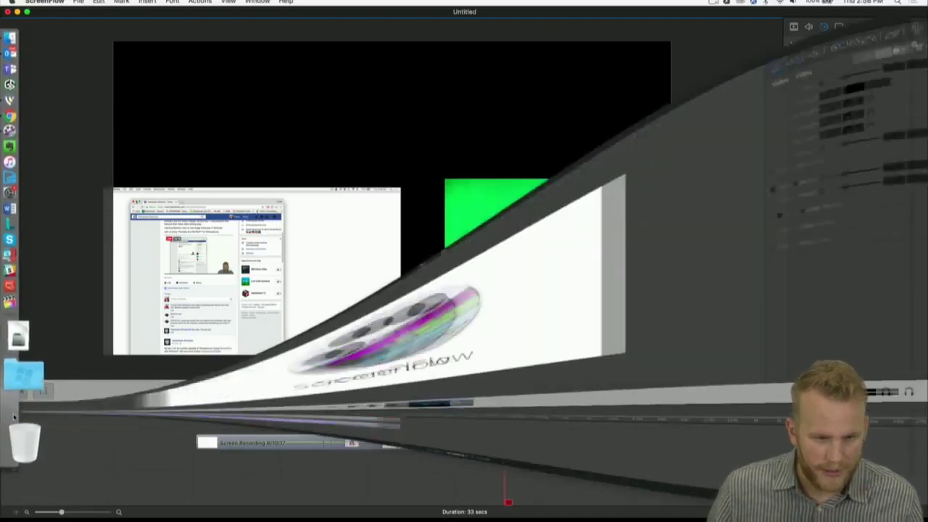
pyautogui.click(350, 391)
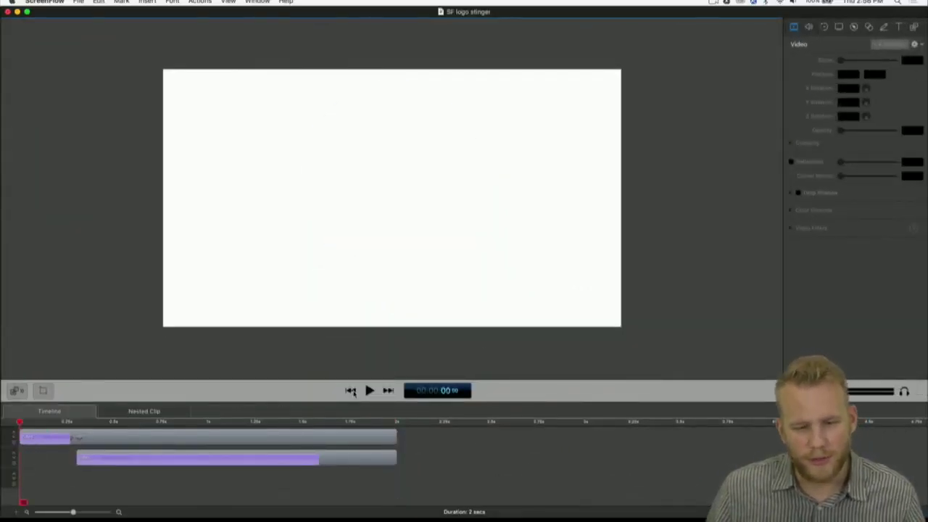
pyautogui.press('space')
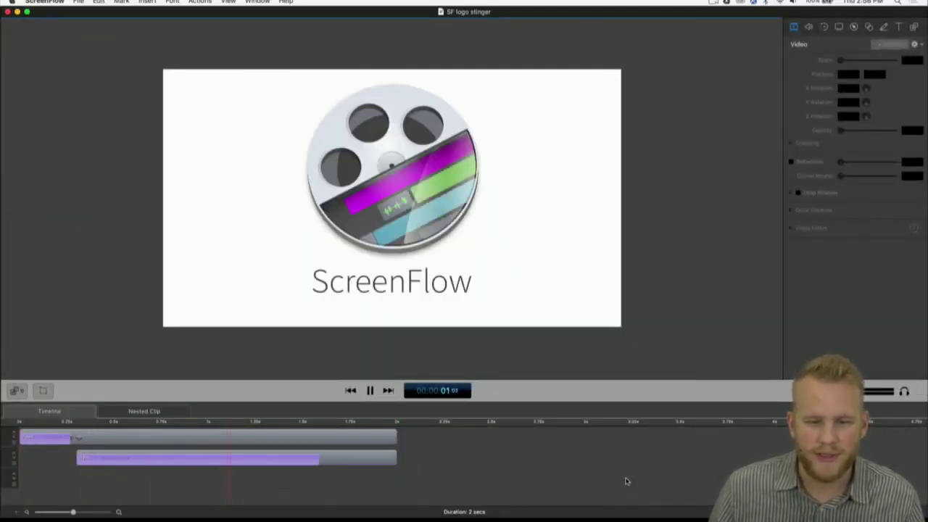
pyautogui.press('space')
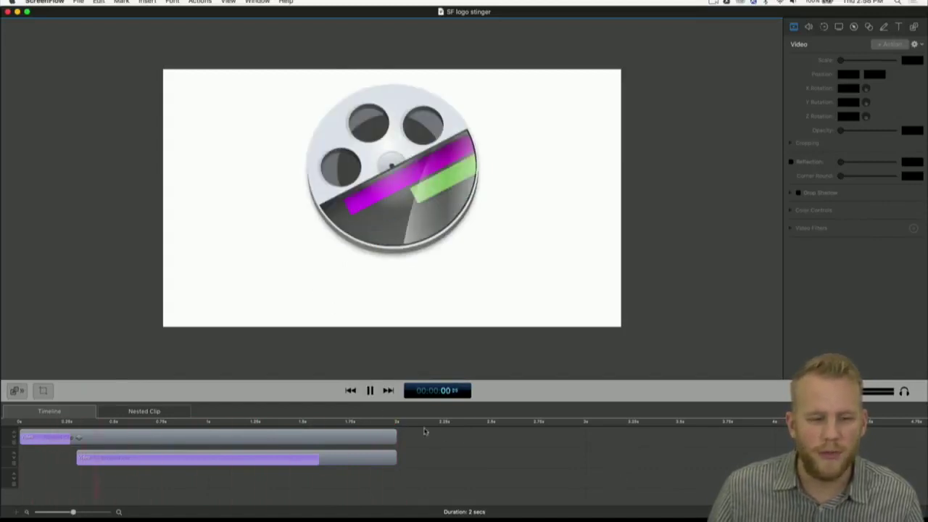
pyautogui.press('space')
# Open WC flash intro.mp4 from Desktop > Video Projects with QuickTime Player.
pyautogui.moveTo(3, 82)
pyautogui.click(18, 104)
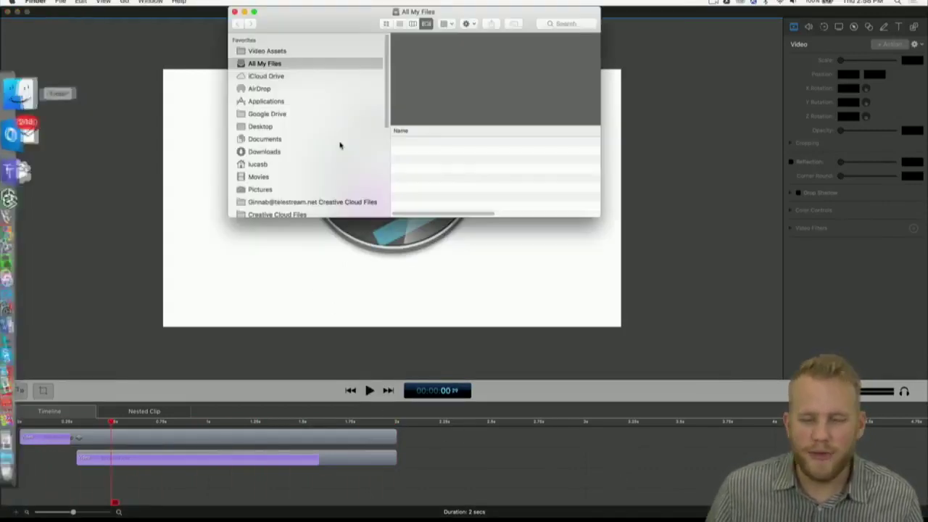
pyautogui.scroll(-5, 436, 180)
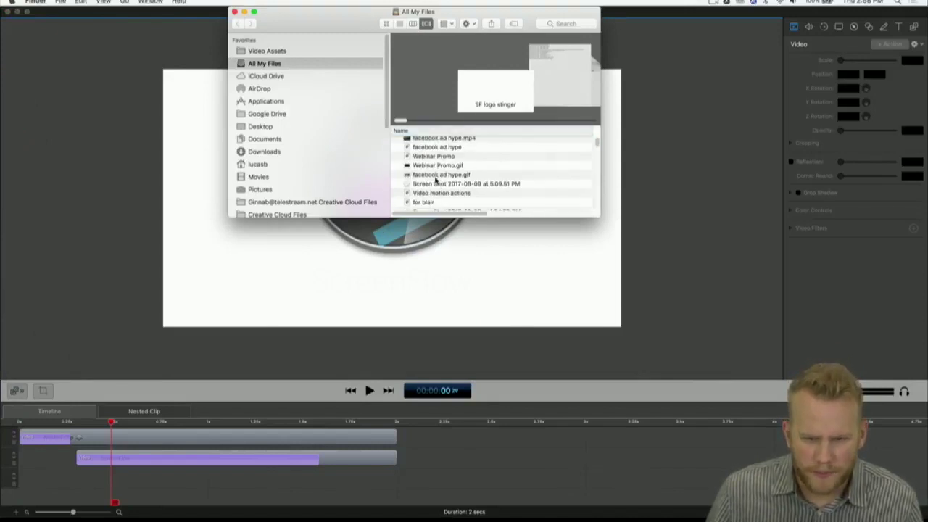
pyautogui.scroll(5, 435, 179)
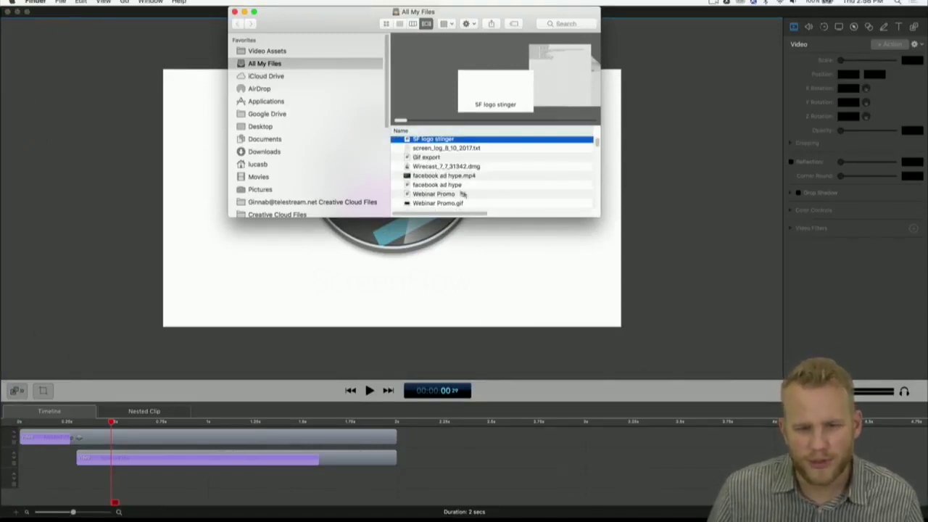
pyautogui.scroll(-2, 454, 190)
pyautogui.scroll(-1, 454, 190)
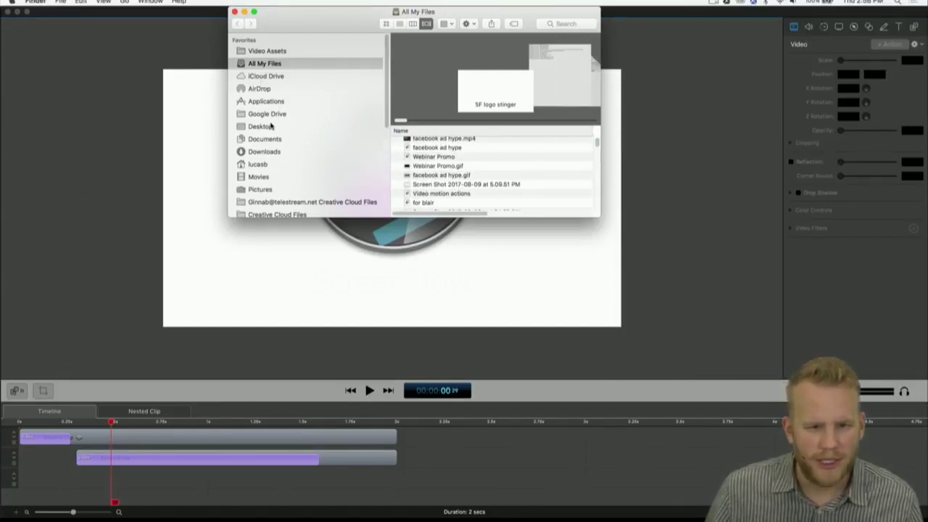
pyautogui.click(270, 126)
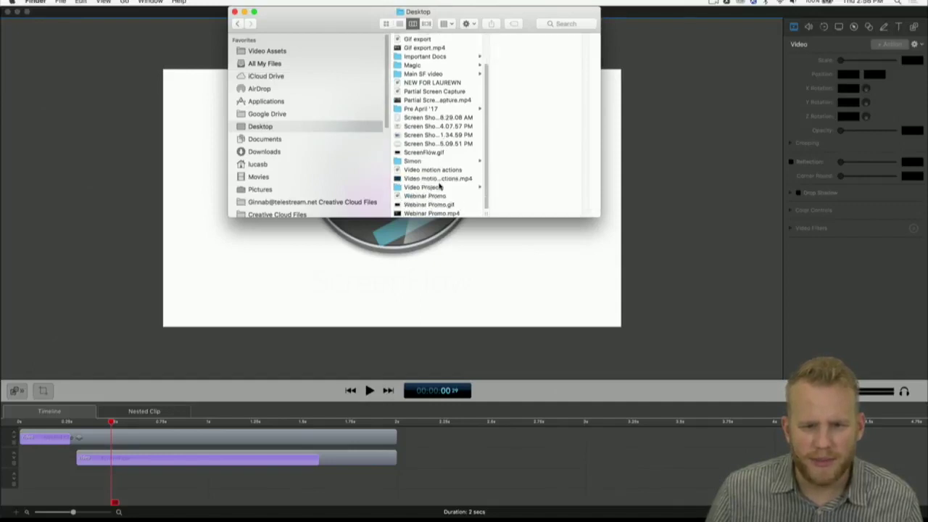
pyautogui.click(439, 187)
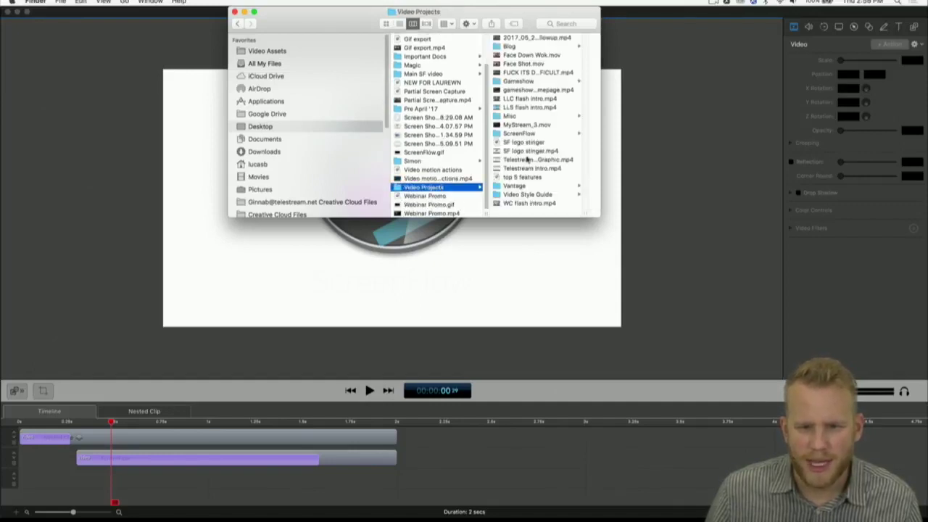
pyautogui.click(533, 203)
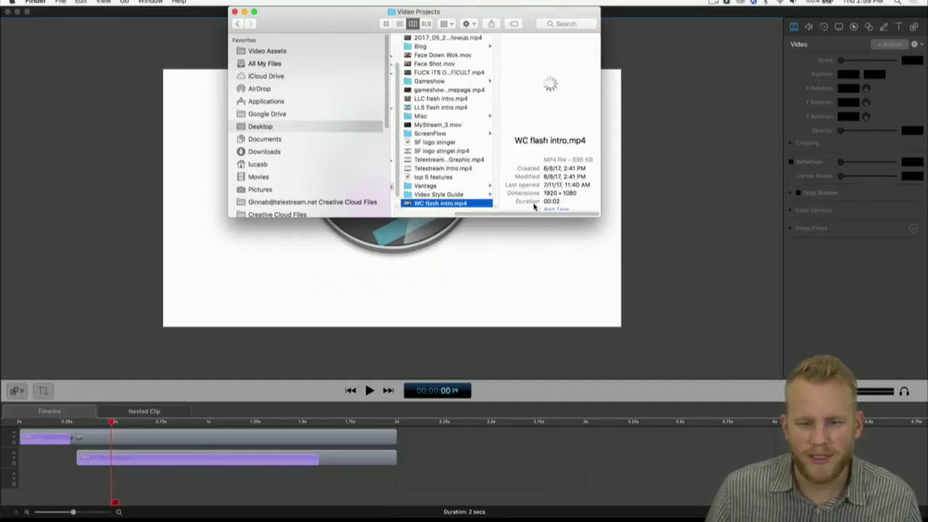
pyautogui.rightClick(465, 205)
pyautogui.moveTo(477, 214)
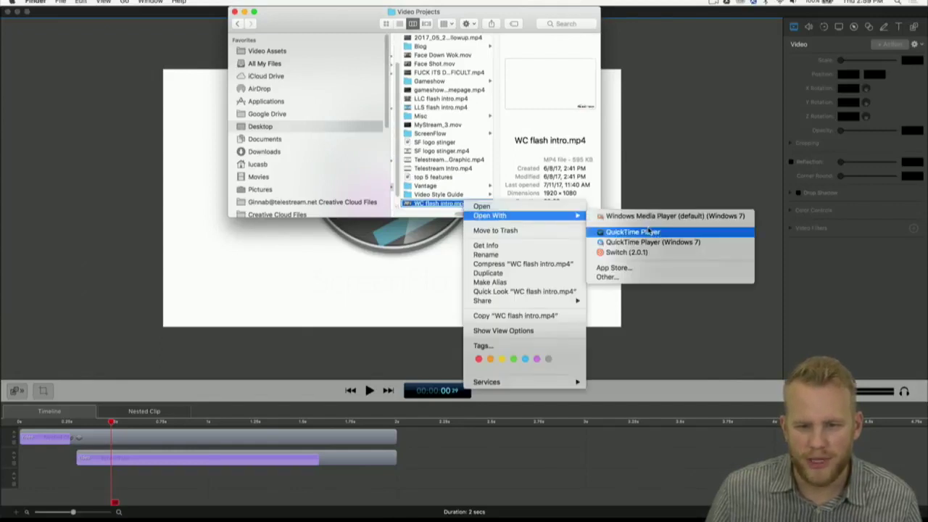
pyautogui.click(638, 232)
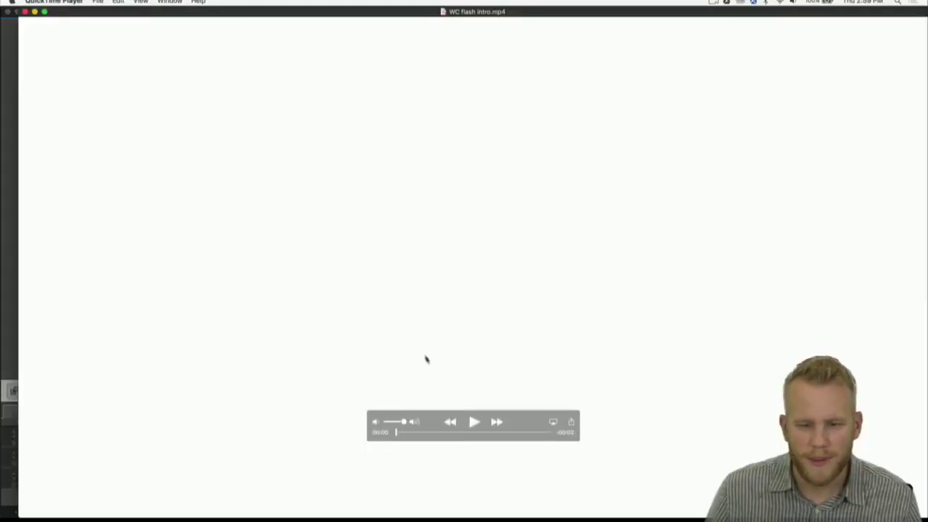
# Play the WC flash intro twice through to the Wirecast logo, then close the window.
pyautogui.click(474, 422)
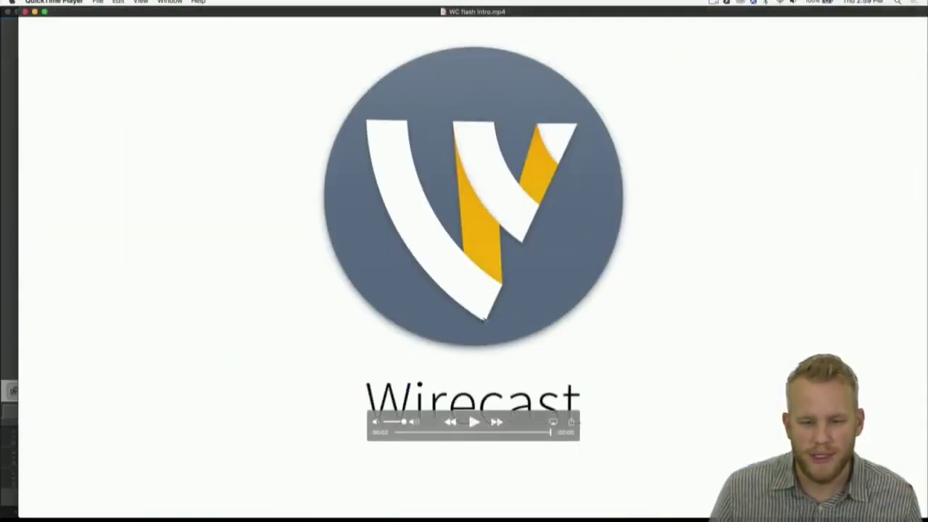
pyautogui.click(474, 422)
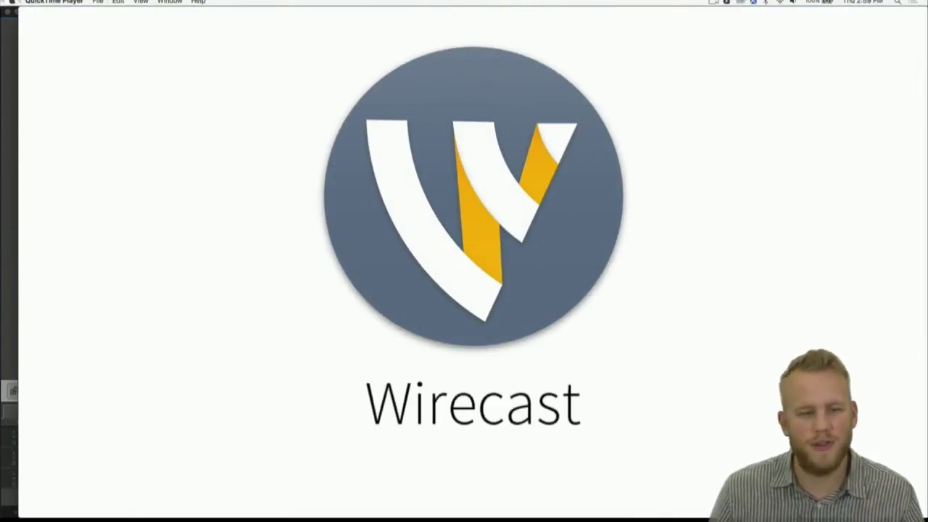
pyautogui.click(25, 13)
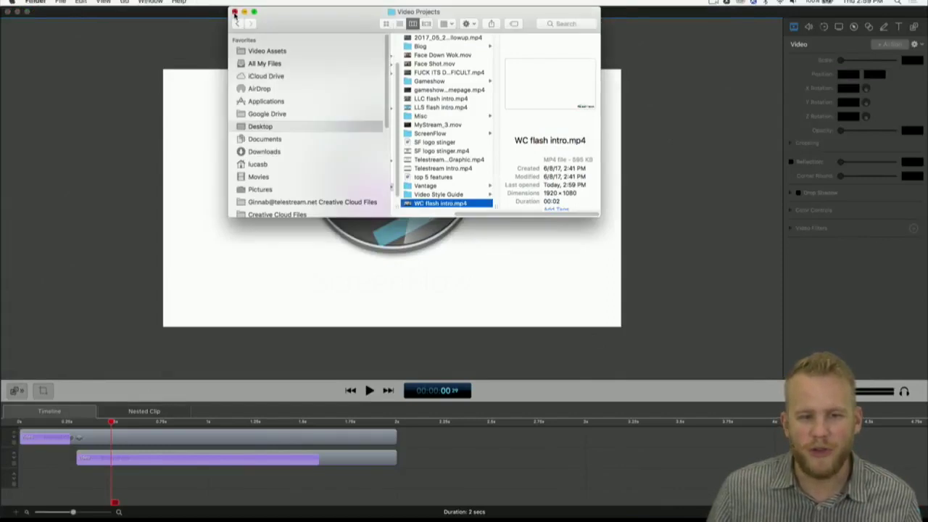
# Close the Finder window, move the lower clip onto the top track after the first, and play.
pyautogui.click(233, 12)
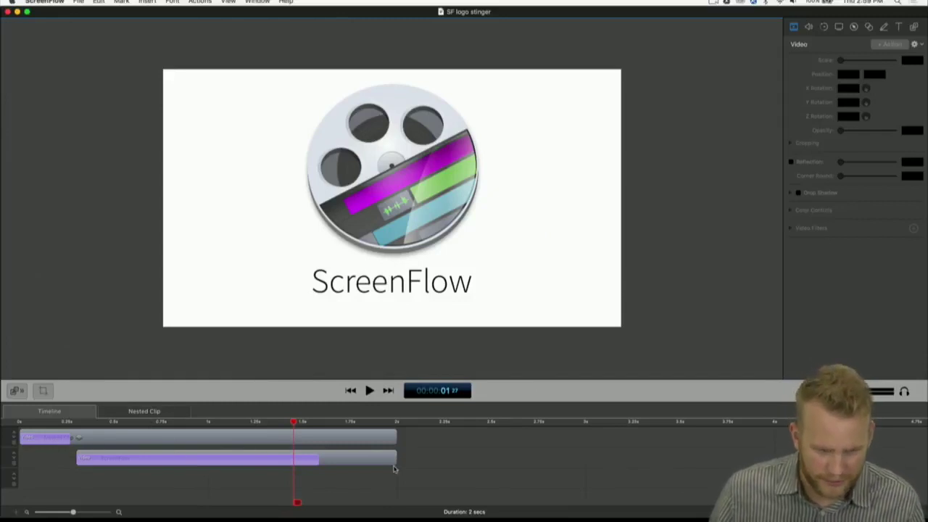
pyautogui.moveTo(348, 451); pyautogui.dragTo(791, 436)
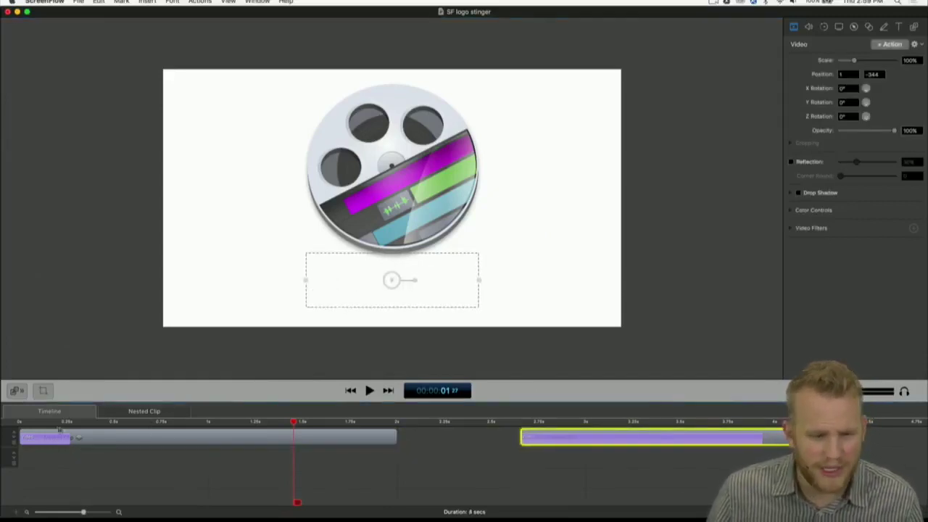
pyautogui.click(24, 424)
pyautogui.press('space')
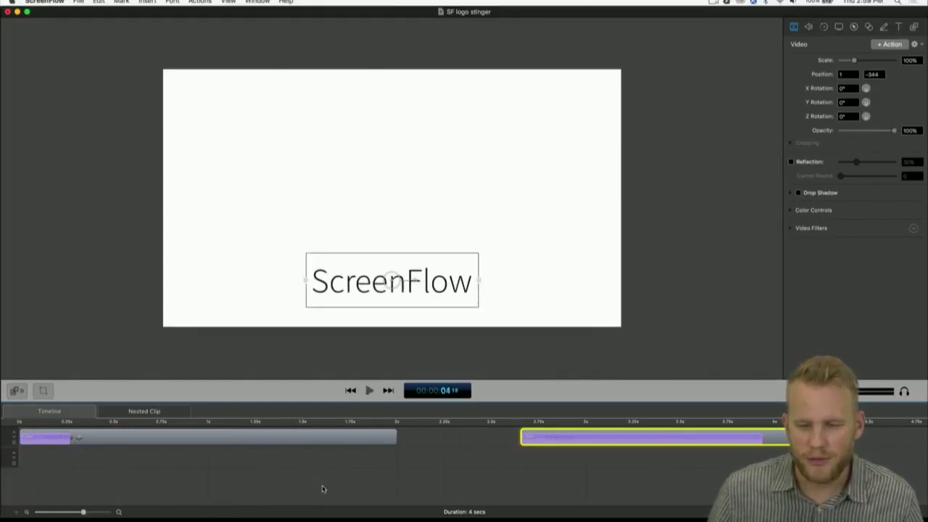
# Move the ScreenFlow text clip under the logo clip so they overlap, then replay to check timing.
pyautogui.moveTo(790, 439); pyautogui.dragTo(346, 468)
pyautogui.press('Home')
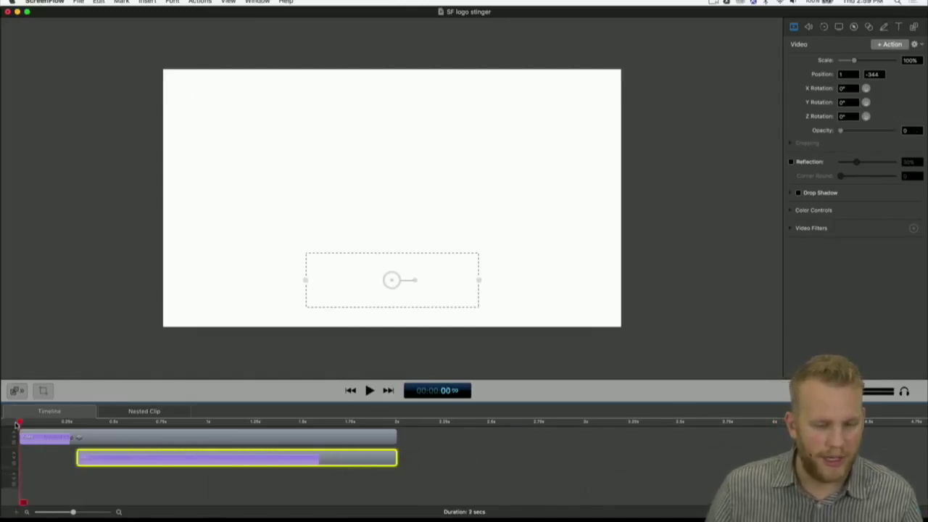
pyautogui.press('space')
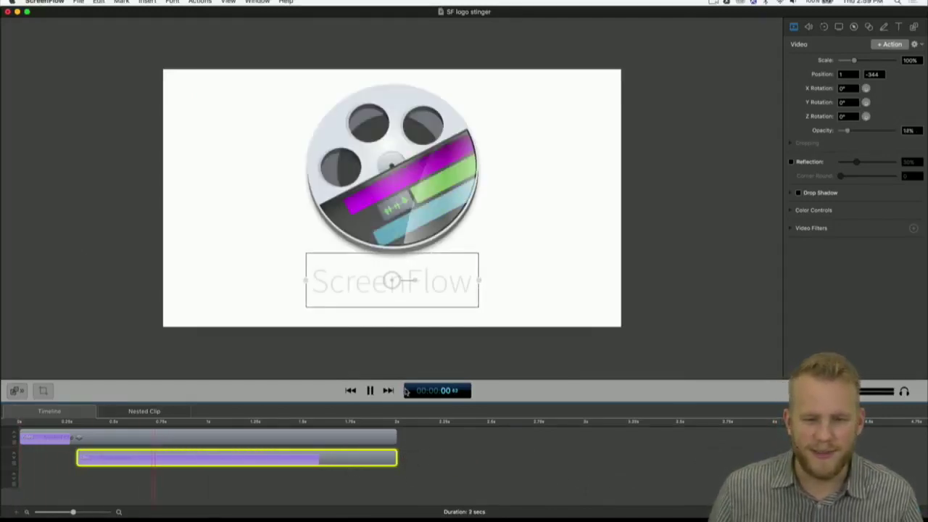
pyautogui.click(681, 326)
pyautogui.press('space')
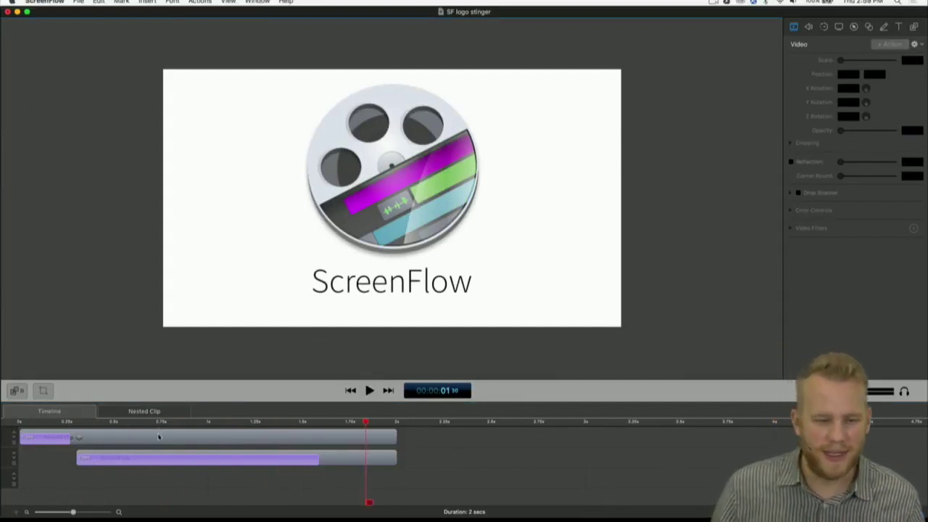
# Open the nested logo clip to reveal frames 1.png–7.png, and make the timeline taller.
pyautogui.doubleClick(159, 437)
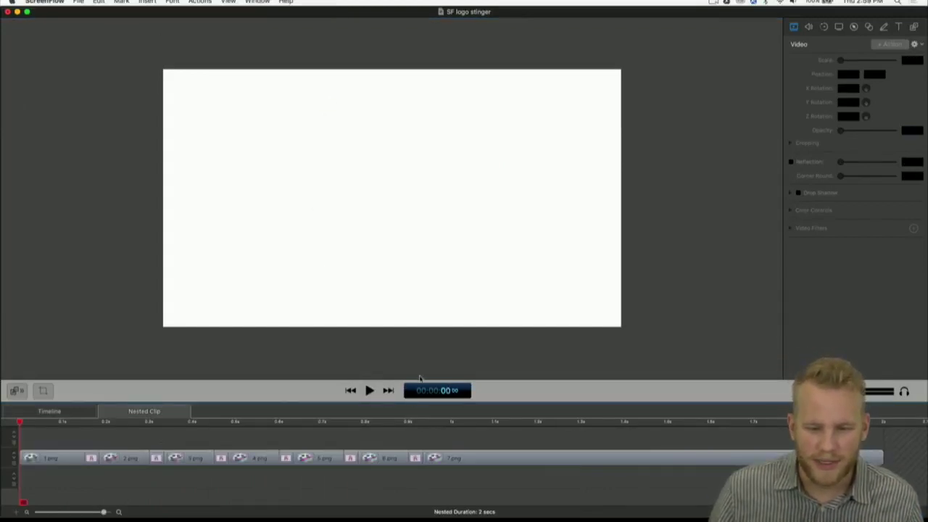
pyautogui.moveTo(419, 401); pyautogui.dragTo(419, 345)
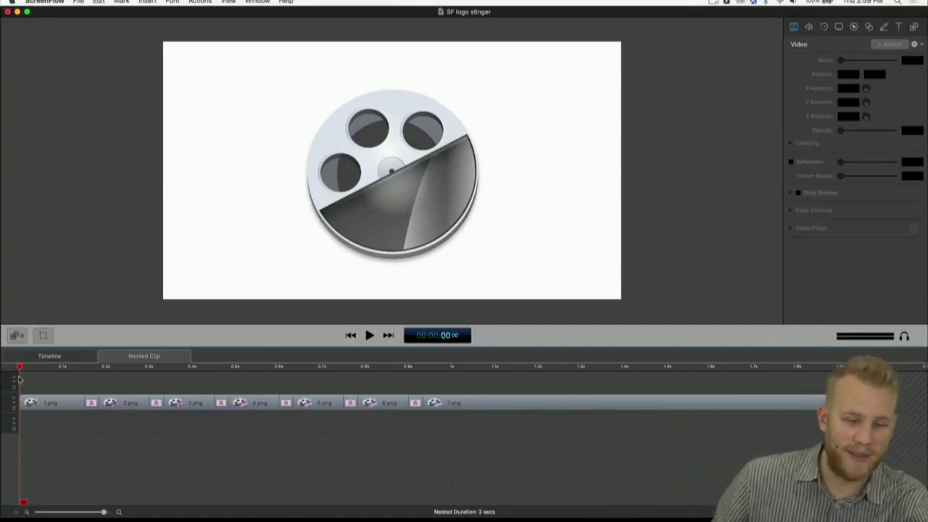
pyautogui.scroll(1, 17, 395)
pyautogui.scroll(2, 16, 413)
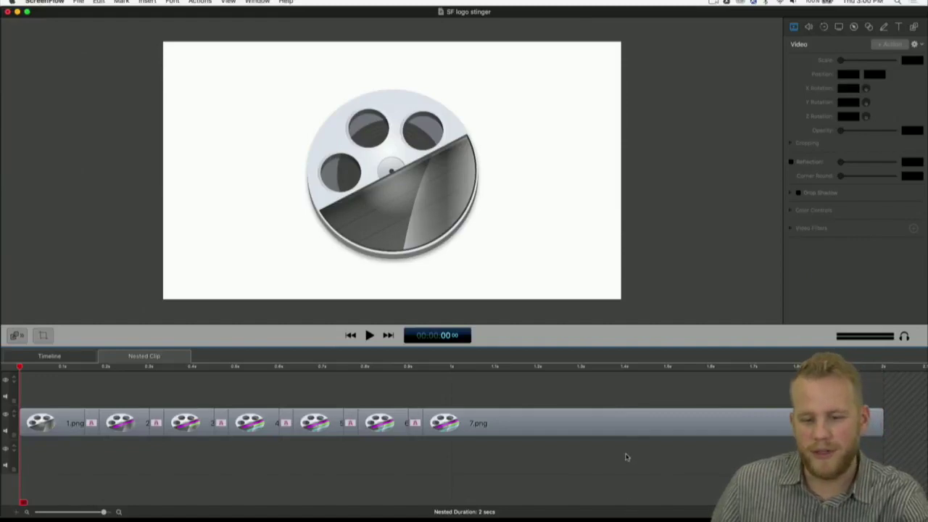
pyautogui.hotkey('ctrl', 'Up')
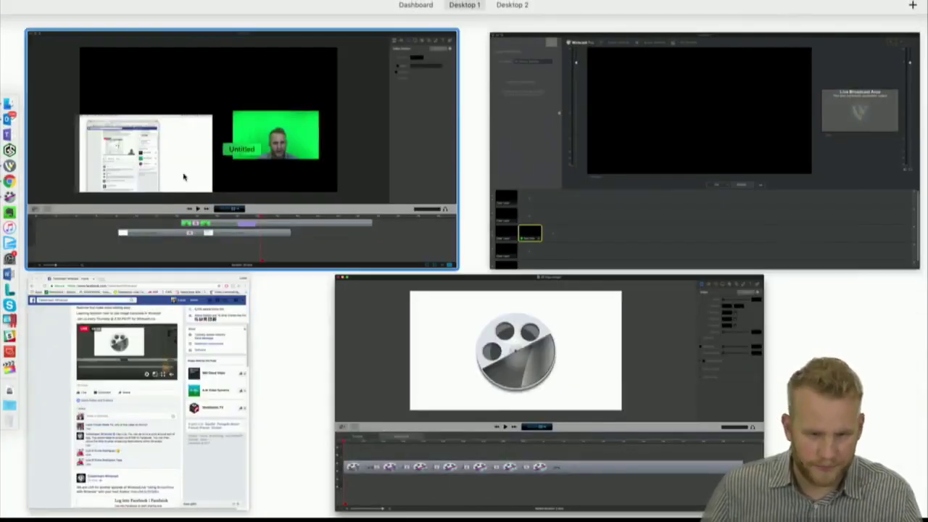
pyautogui.click(638, 174)
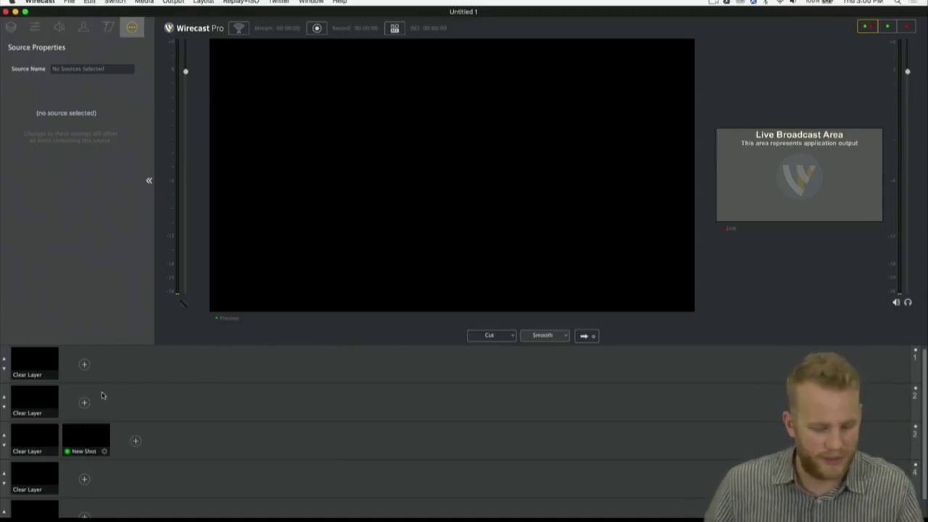
pyautogui.hotkey('ctrl', 'Up')
pyautogui.click(459, 243)
pyautogui.hotkey('ctrl', 'Up')
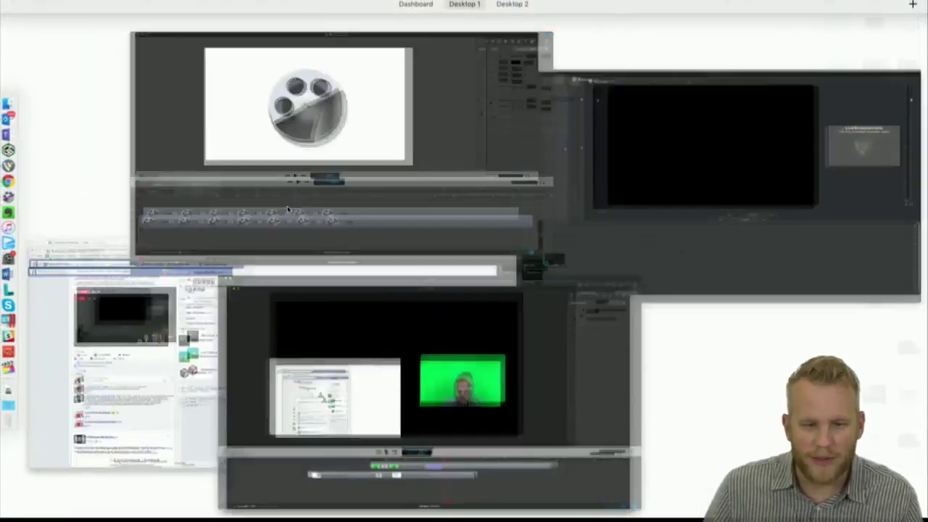
pyautogui.click(288, 210)
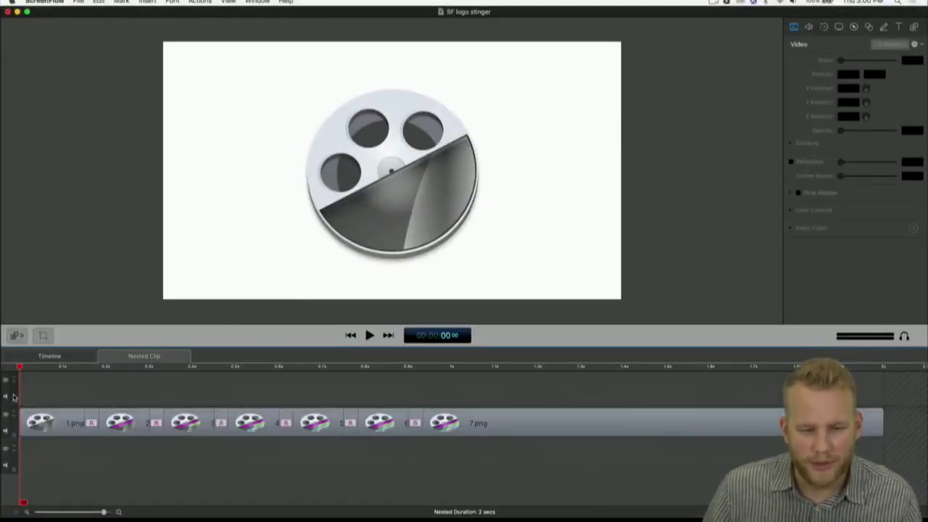
pyautogui.click(353, 428)
pyautogui.click(362, 452)
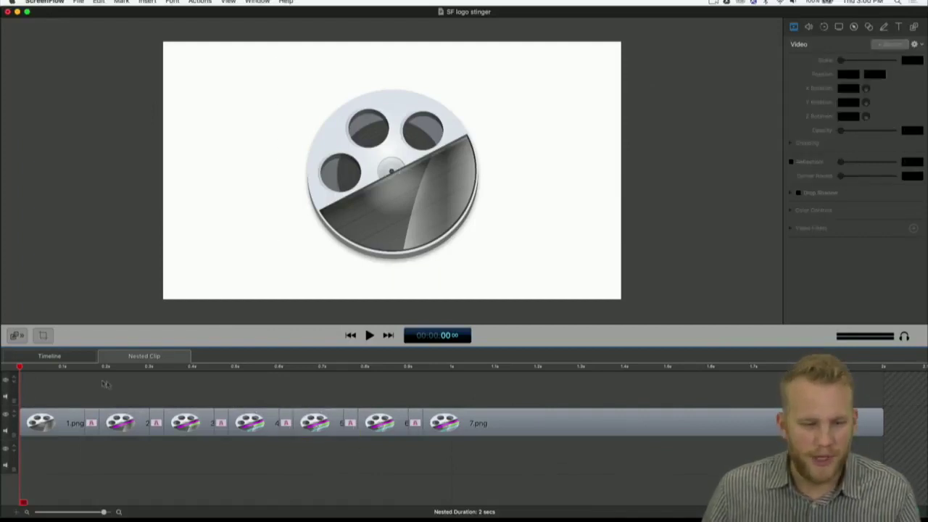
pyautogui.click(66, 419)
pyautogui.click(56, 368)
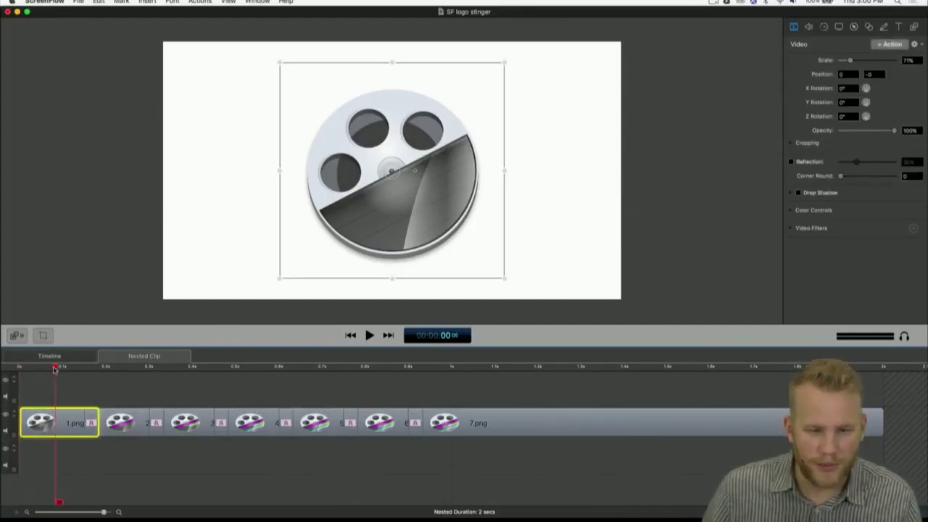
pyautogui.click(130, 368)
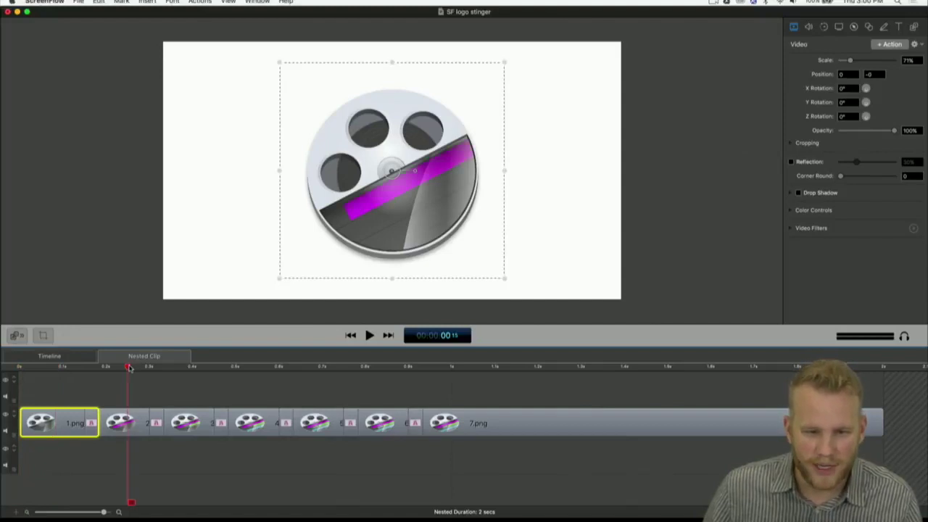
pyautogui.click(188, 370)
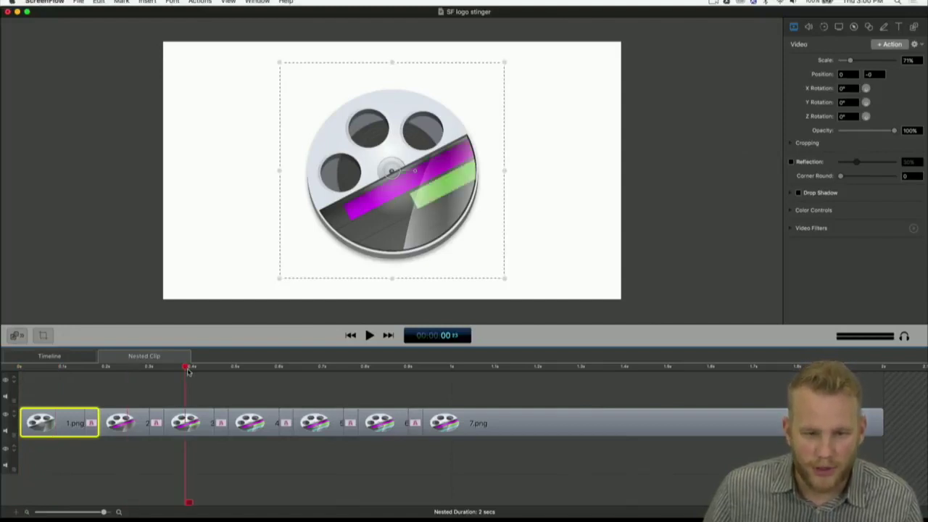
pyautogui.click(266, 370)
pyautogui.click(313, 369)
pyautogui.click(393, 368)
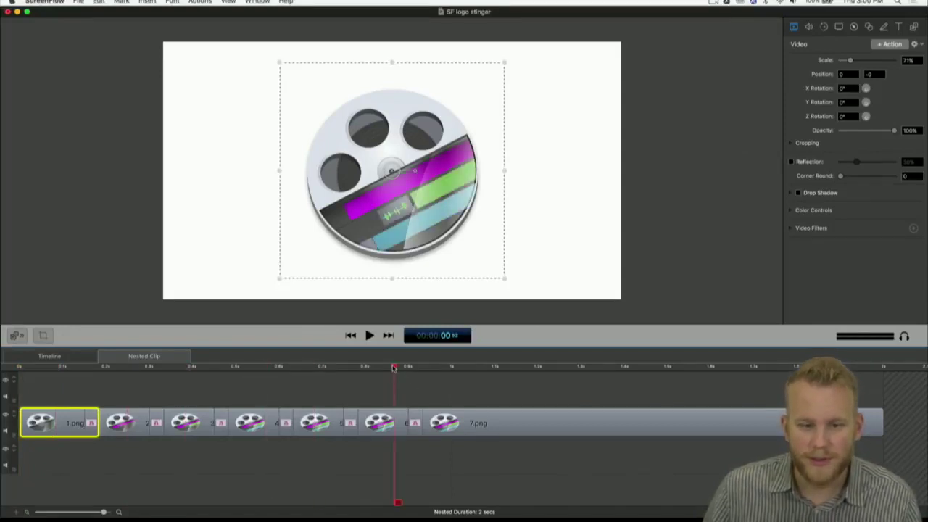
pyautogui.click(466, 370)
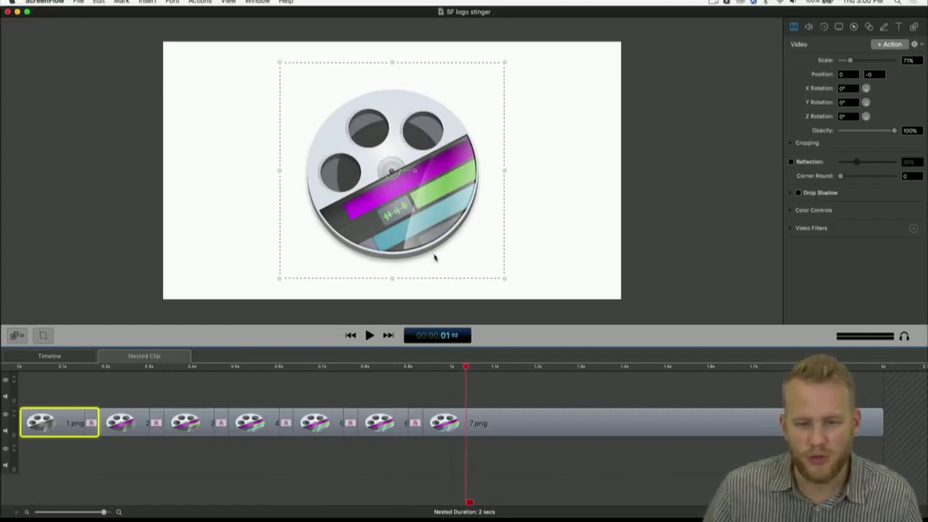
pyautogui.click(20, 368)
pyautogui.click(901, 390)
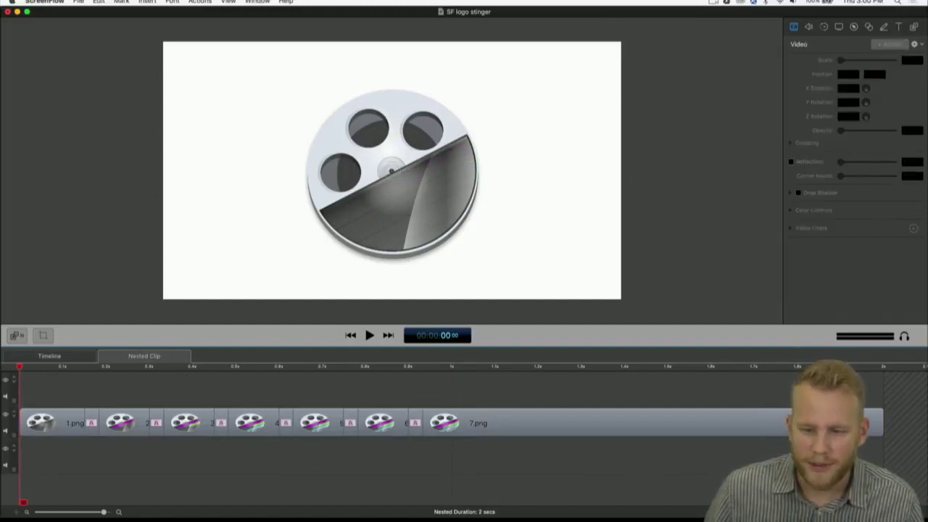
pyautogui.press('space')
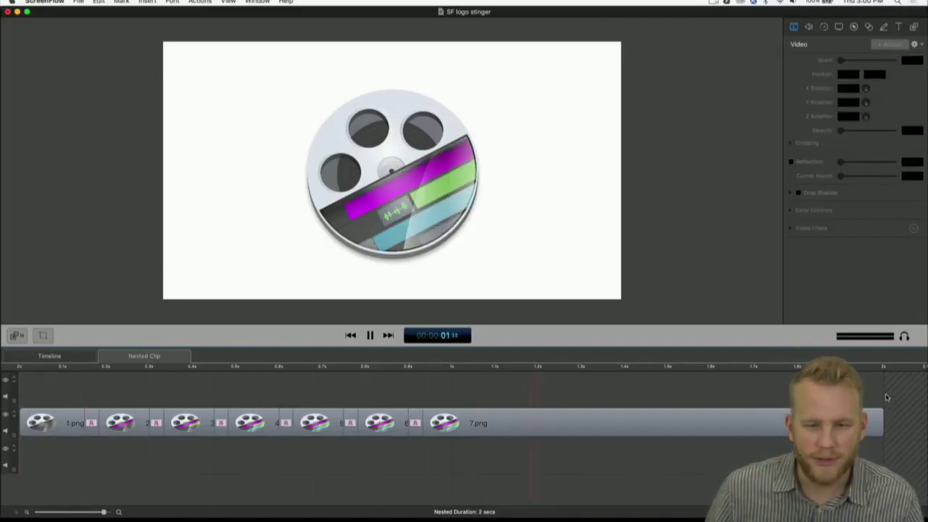
pyautogui.press('space')
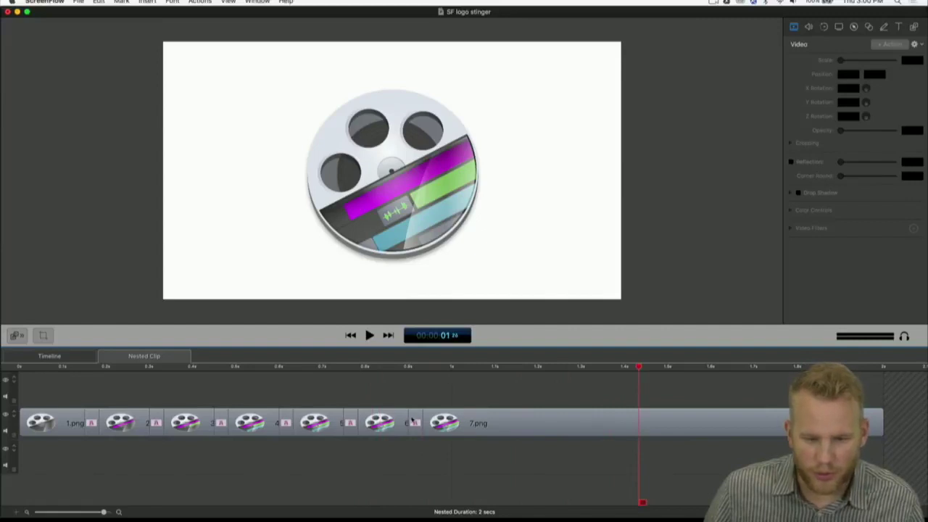
pyautogui.click(14, 369)
pyautogui.press('space')
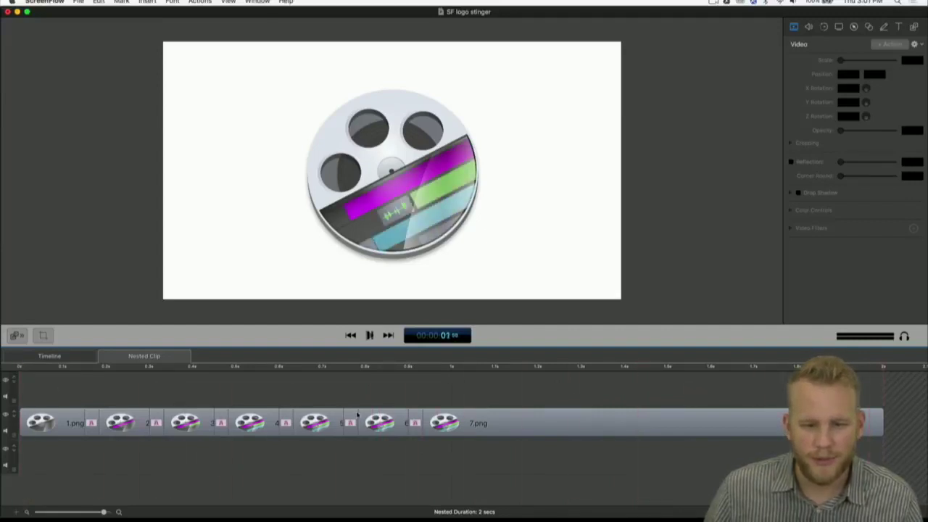
pyautogui.click(62, 356)
# Move the ScreenFlow text clip after the nested logo clip and preview from the start.
pyautogui.click(163, 390)
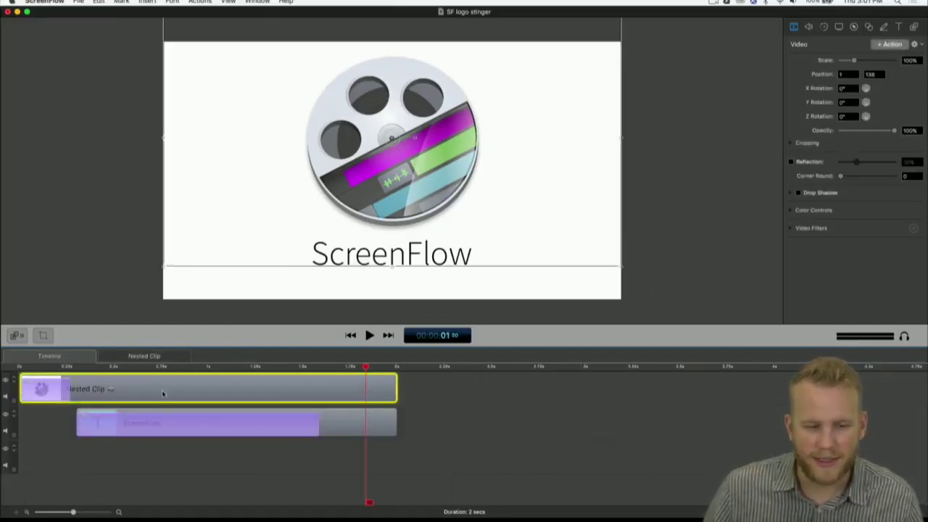
pyautogui.moveTo(390, 422); pyautogui.dragTo(917, 392)
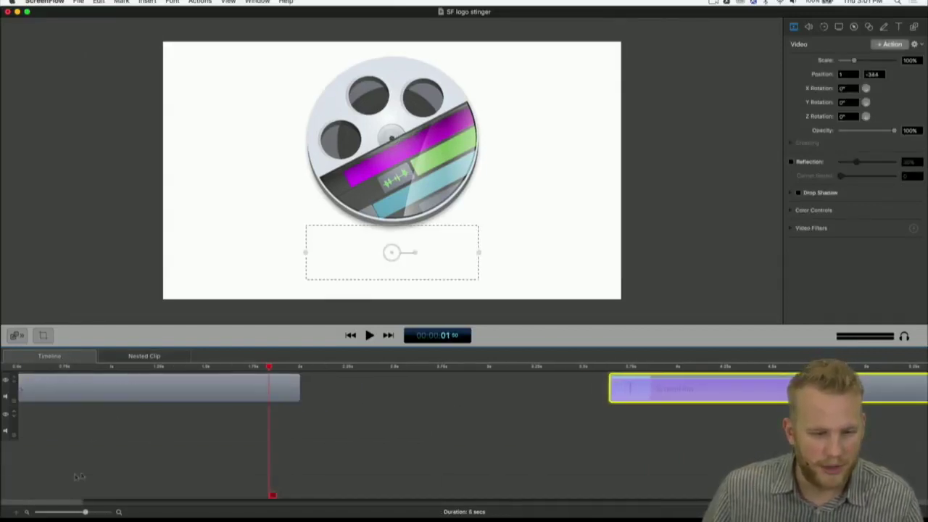
pyautogui.moveTo(84, 512); pyautogui.dragTo(78, 512)
pyautogui.click(138, 471)
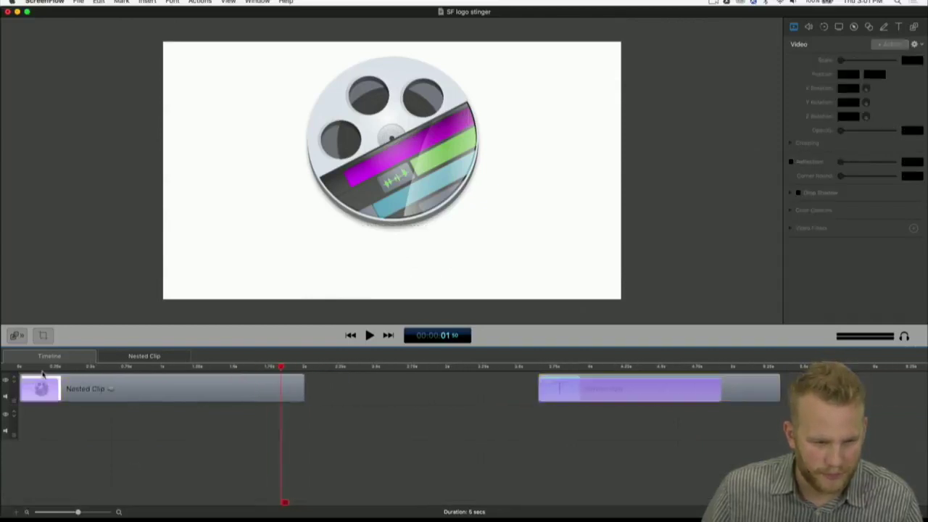
pyautogui.moveTo(44, 370); pyautogui.dragTo(6, 368)
pyautogui.press('space')
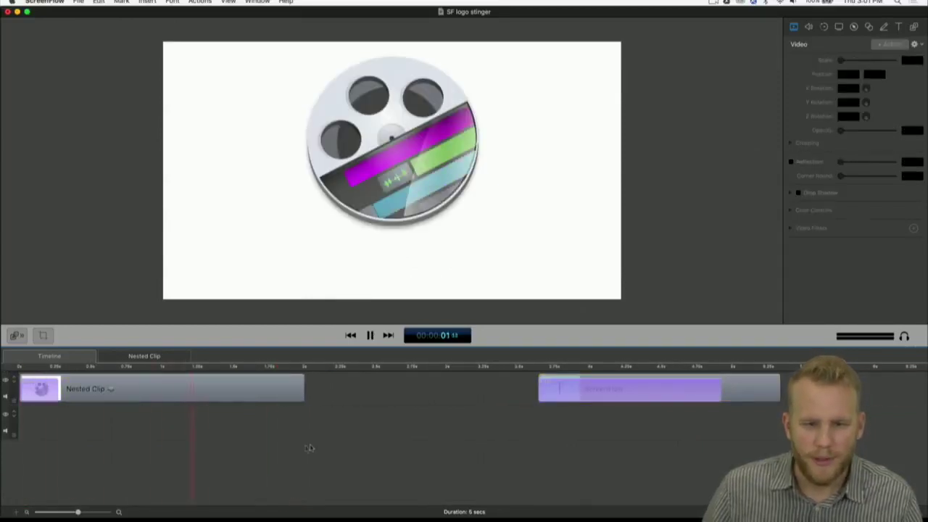
pyautogui.press('space')
# Animate the logo from 59% scale to a centred 94% with a video action, then play it.
pyautogui.click(41, 390)
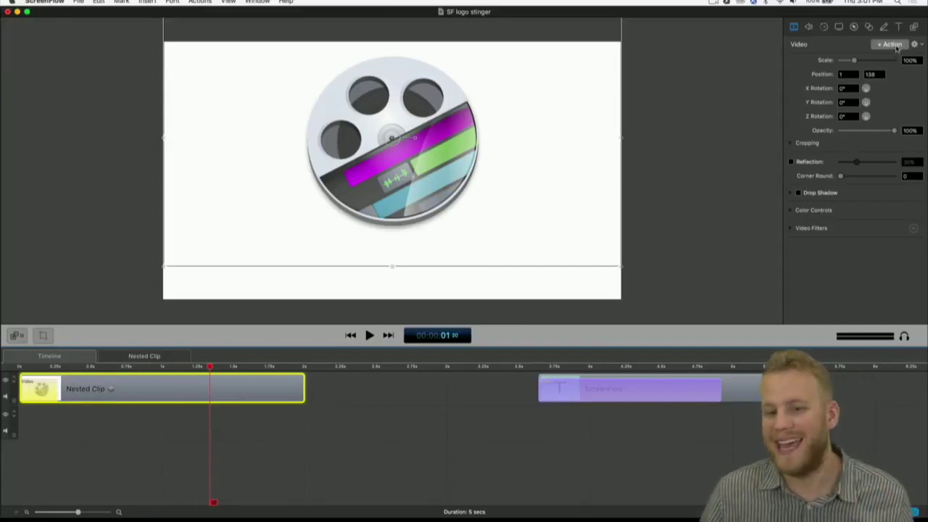
pyautogui.moveTo(854, 60); pyautogui.dragTo(849, 62)
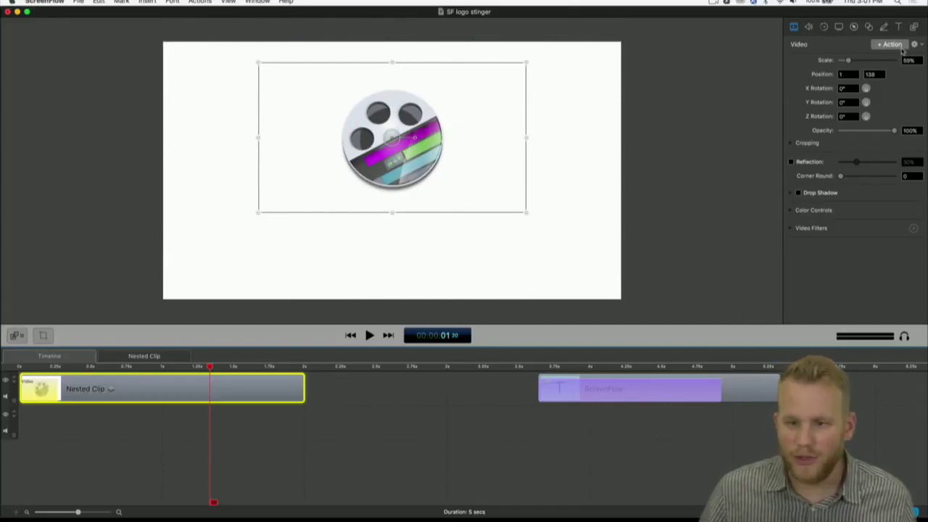
pyautogui.click(896, 45)
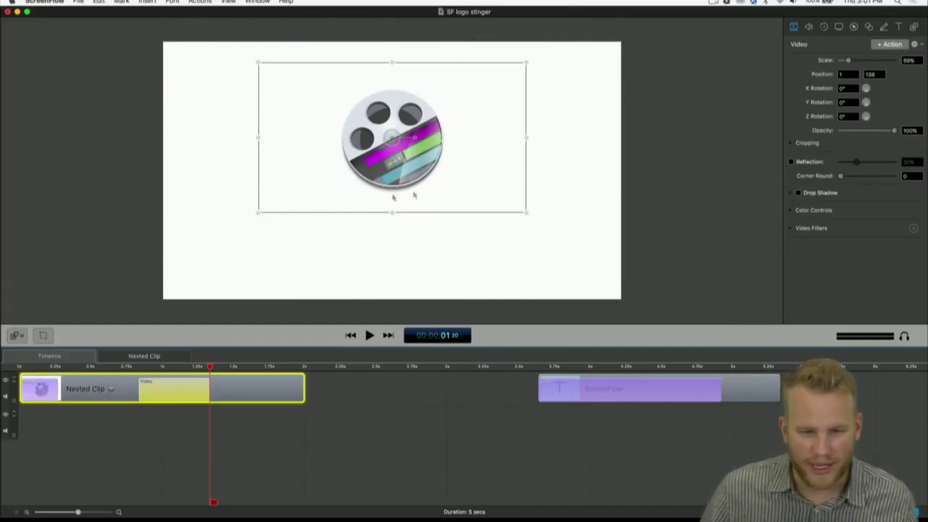
pyautogui.moveTo(524, 213); pyautogui.dragTo(689, 301)
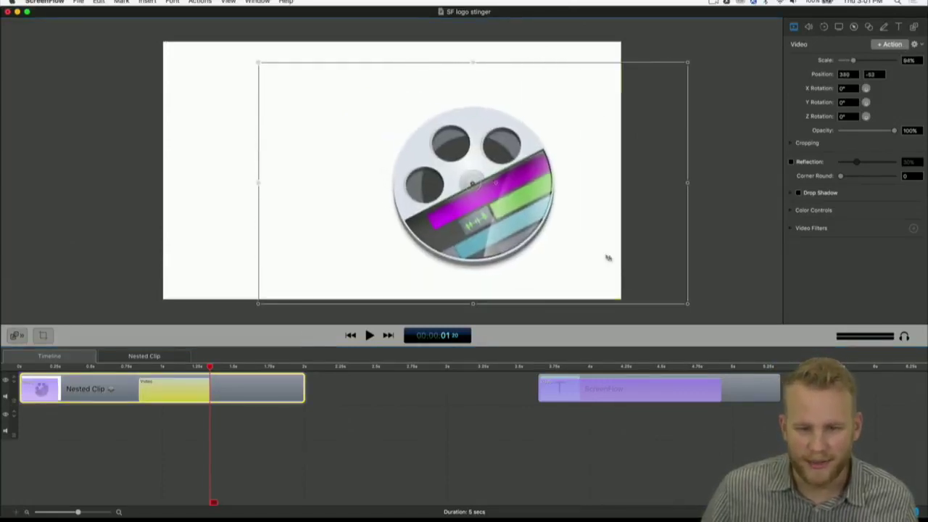
pyautogui.moveTo(607, 257); pyautogui.dragTo(478, 201)
pyautogui.click(342, 406)
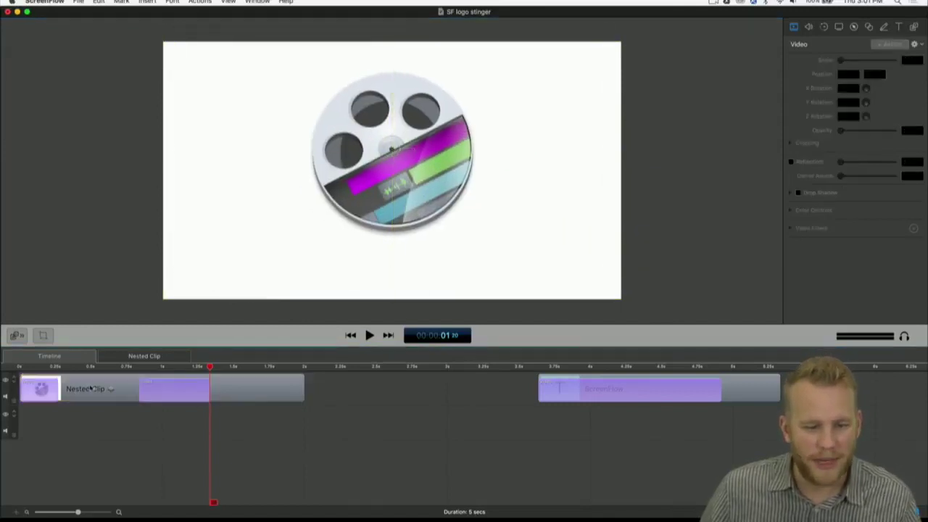
pyautogui.click(90, 368)
pyautogui.press('space')
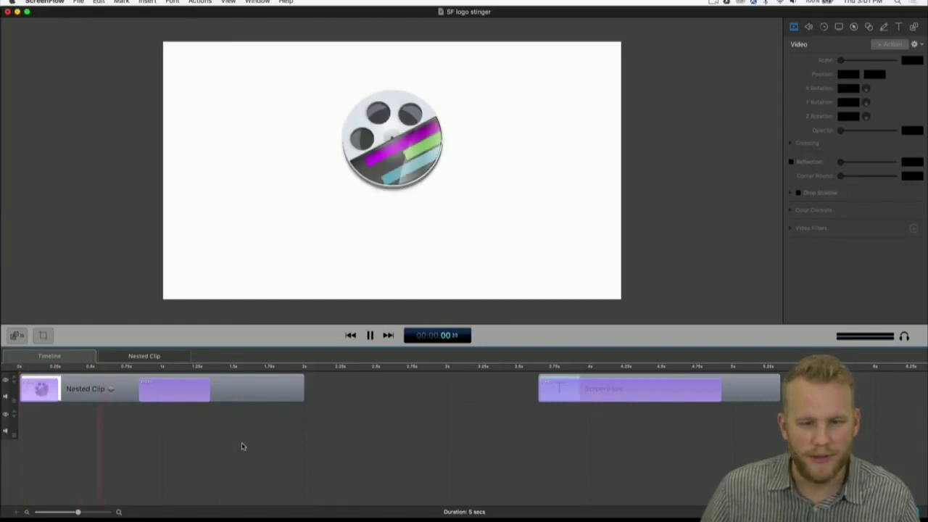
# Stop playback and move the ScreenFlow title clip onto track 2 beneath the nested logo clip.
pyautogui.press('space')
pyautogui.click(193, 392)
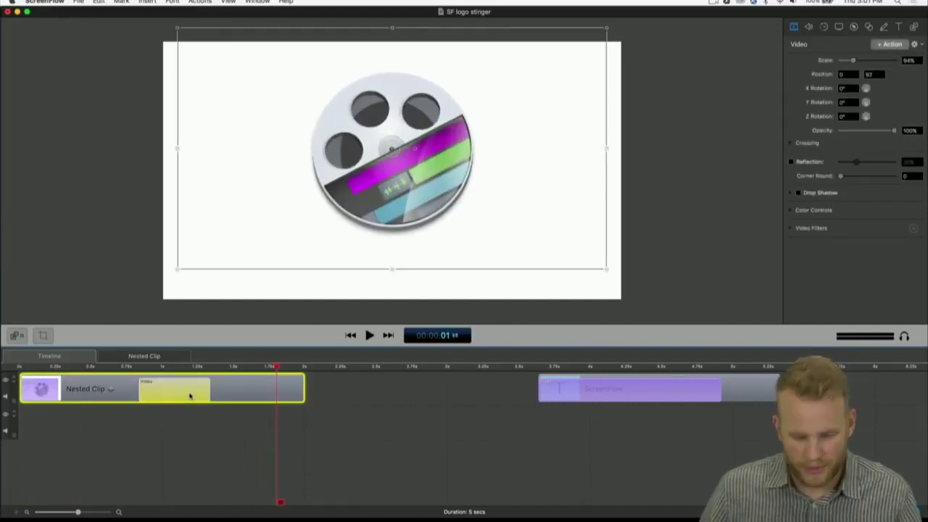
pyautogui.click(322, 428)
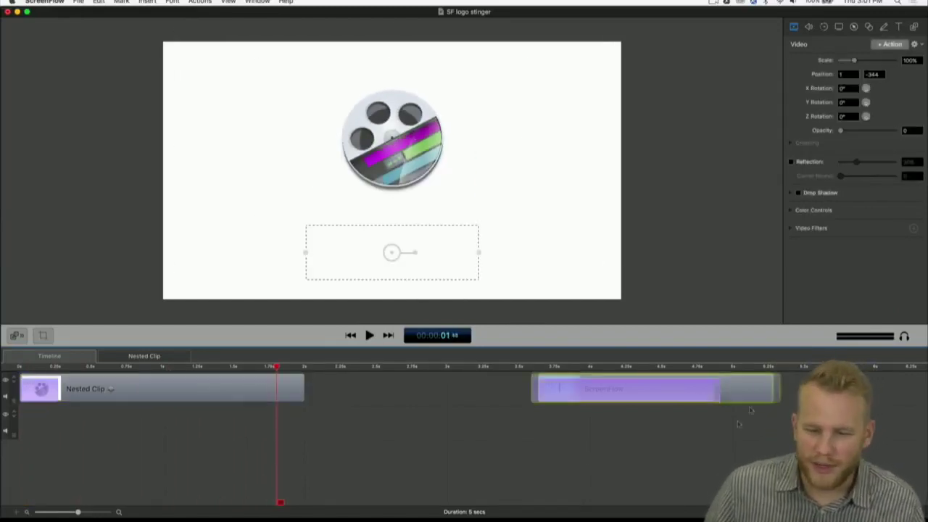
pyautogui.moveTo(762, 389); pyautogui.dragTo(287, 428)
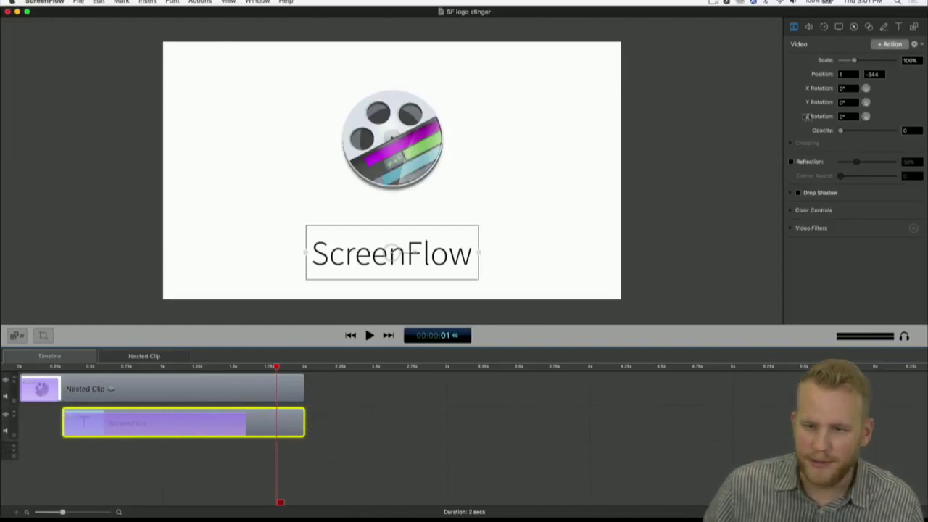
# Browse the media library's logo PNGs, add and delete a stray text clip, and scrub to preview.
pyautogui.click(915, 27)
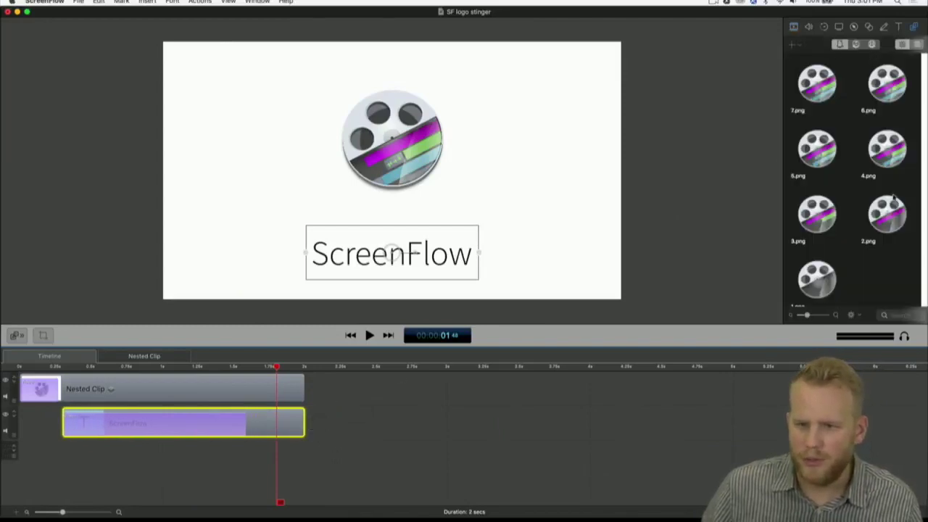
pyautogui.scroll(-1, 892, 197)
pyautogui.scroll(1, 911, 196)
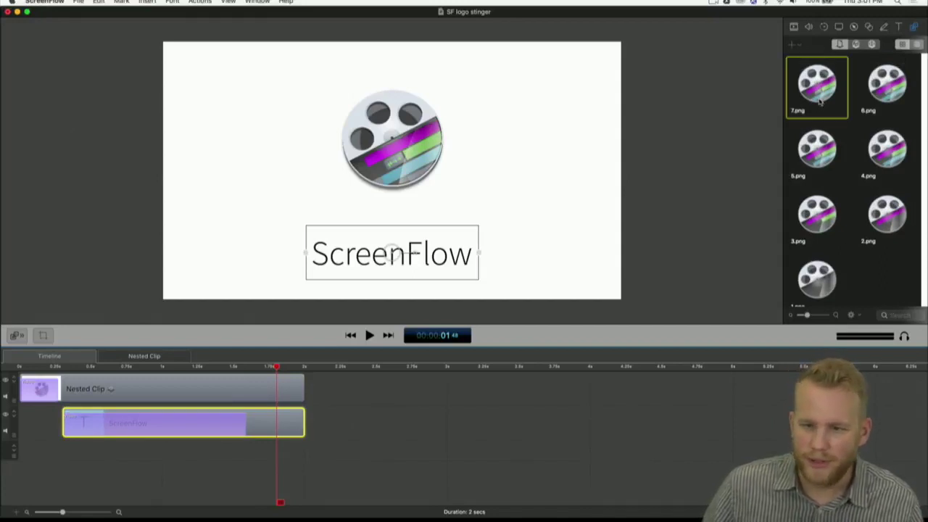
pyautogui.click(878, 87)
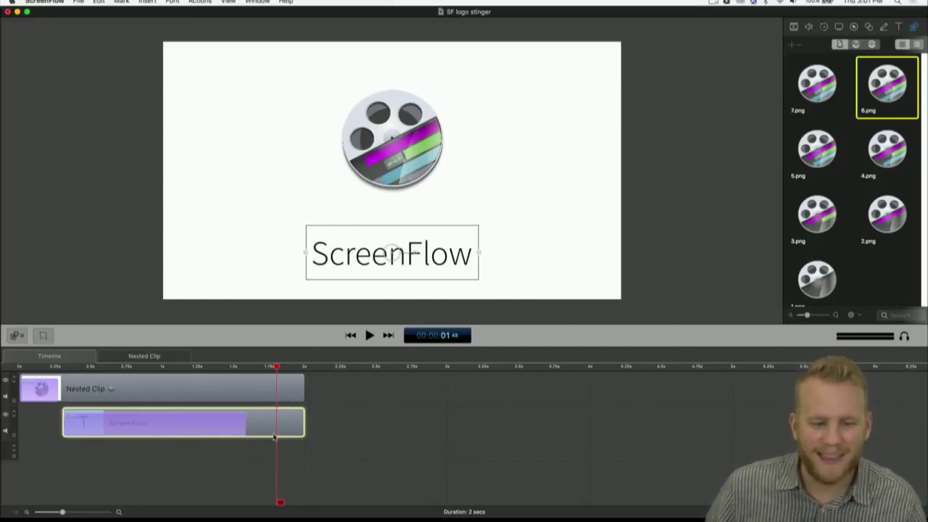
pyautogui.click(899, 27)
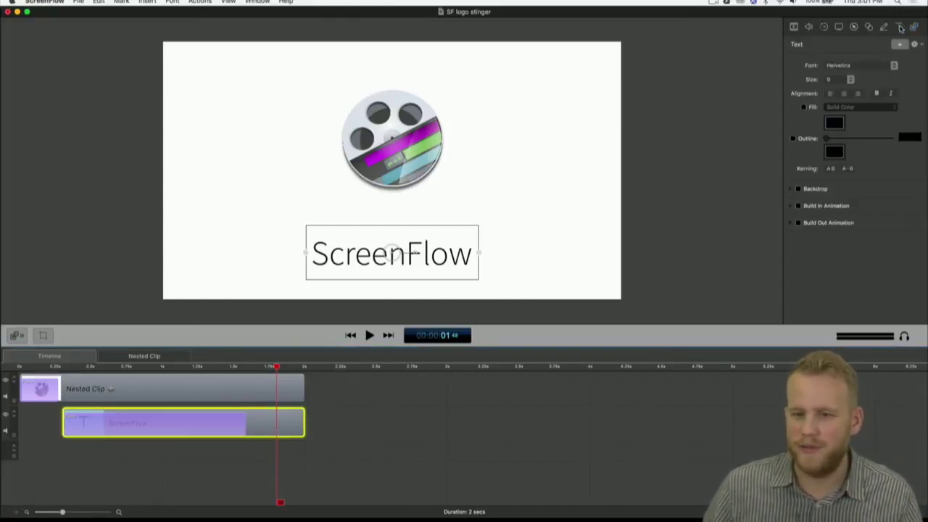
pyautogui.click(898, 44)
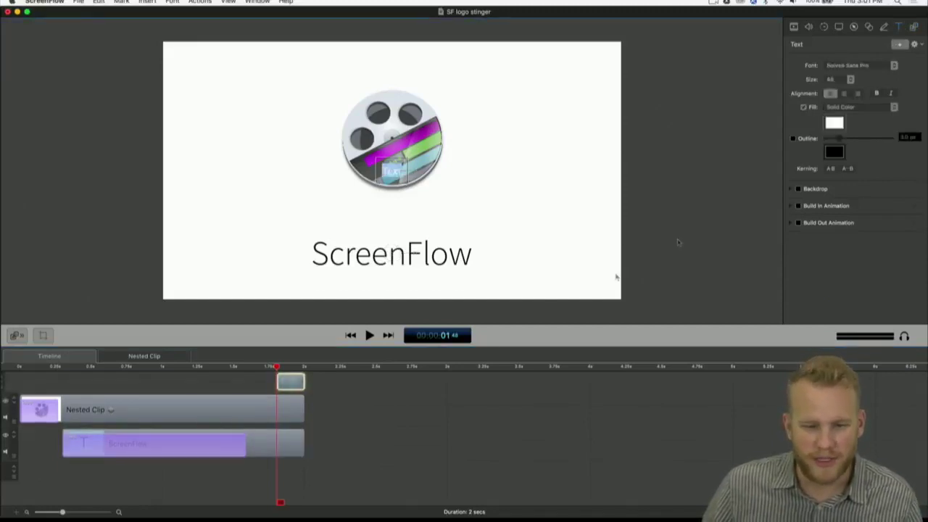
pyautogui.press('Delete')
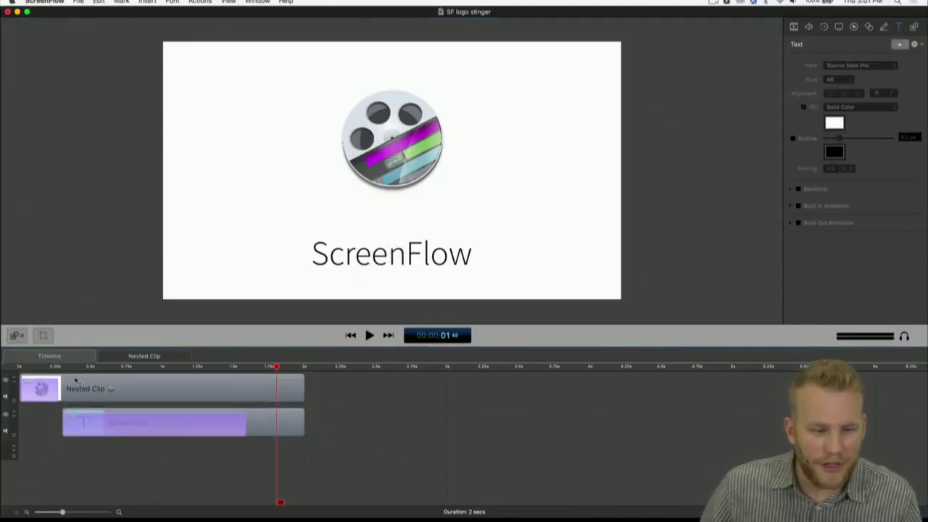
pyautogui.moveTo(62, 367); pyautogui.dragTo(302, 367)
# Scale up the reel logo, set it just above the ScreenFlow wordmark, and replay from 0 seconds.
pyautogui.click(324, 203)
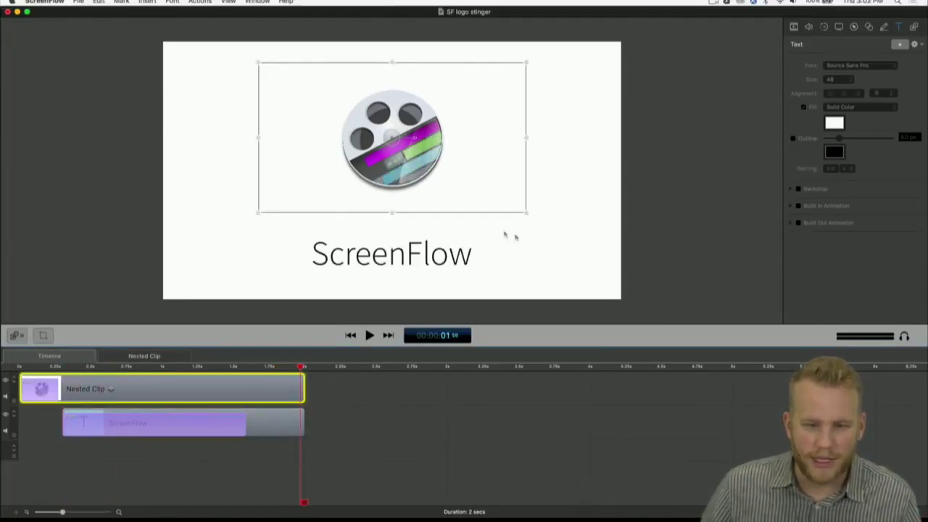
pyautogui.moveTo(526, 211); pyautogui.dragTo(606, 257)
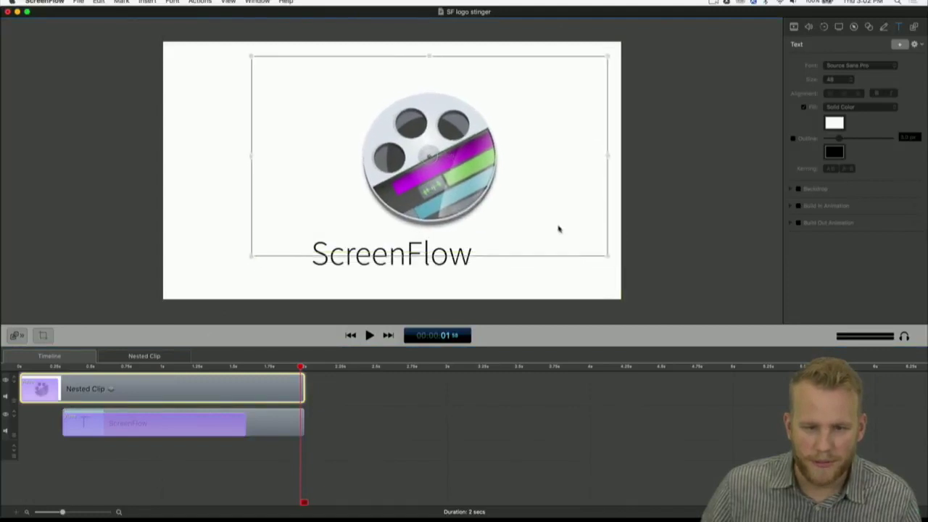
pyautogui.moveTo(558, 230); pyautogui.dragTo(525, 205)
pyautogui.moveTo(572, 230); pyautogui.dragTo(530, 232)
pyautogui.click(506, 488)
pyautogui.click(350, 335)
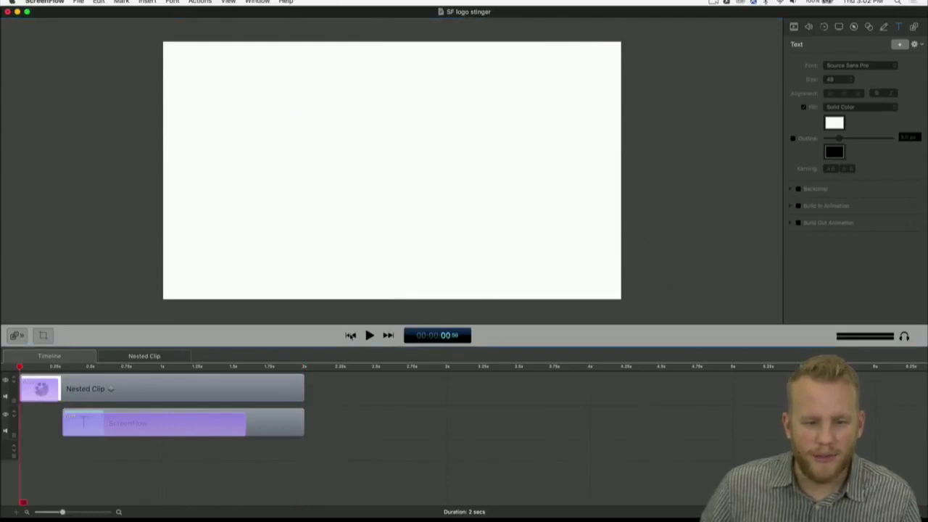
pyautogui.click(369, 335)
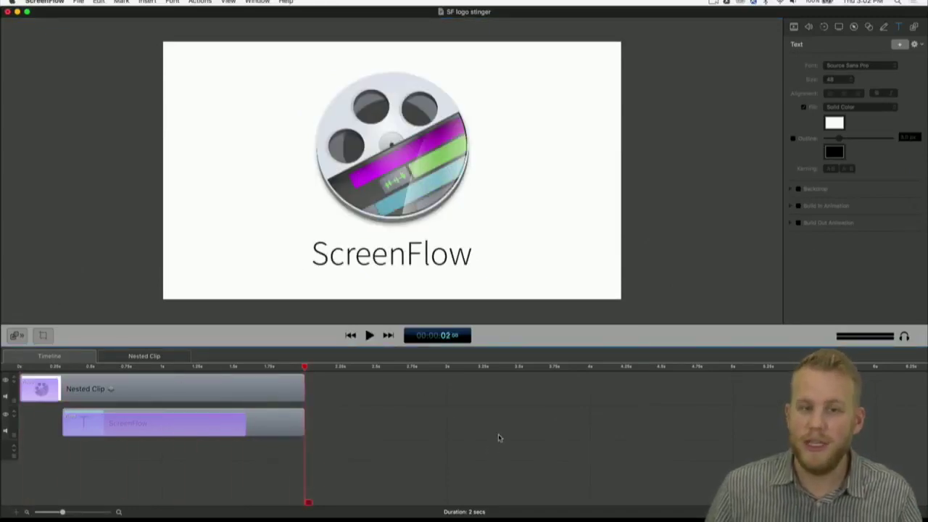
# Export SF logo stinger.mp4 to the Desktop at 1920 x 1080, Automatic type, Fastest quality.
pyautogui.click(80, 3)
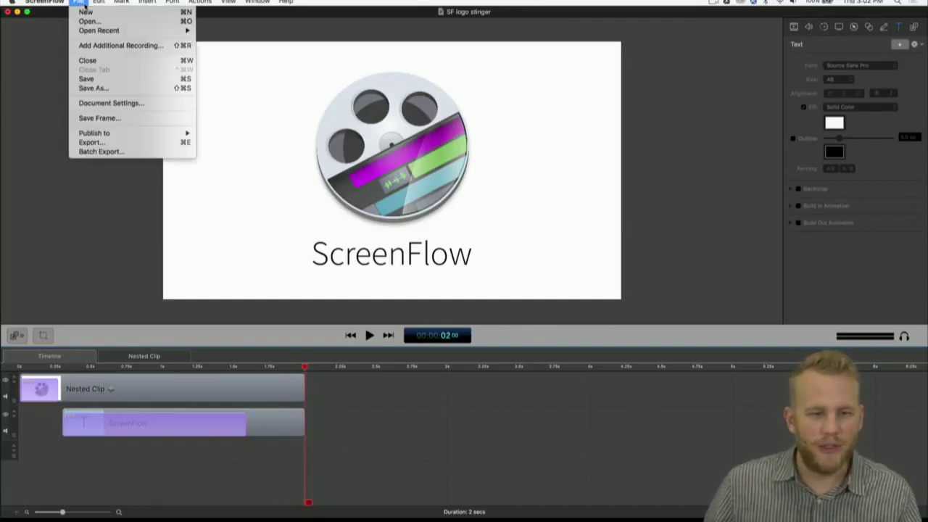
pyautogui.click(145, 143)
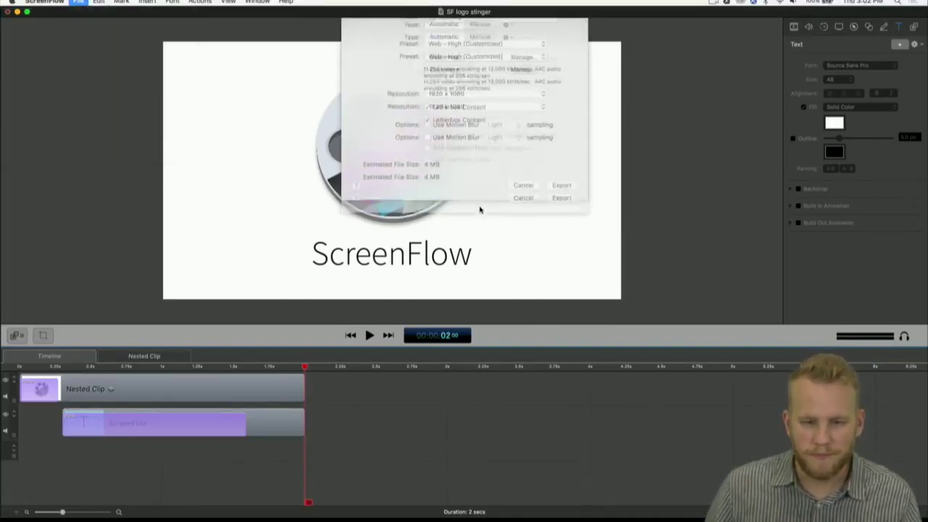
pyautogui.click(472, 67)
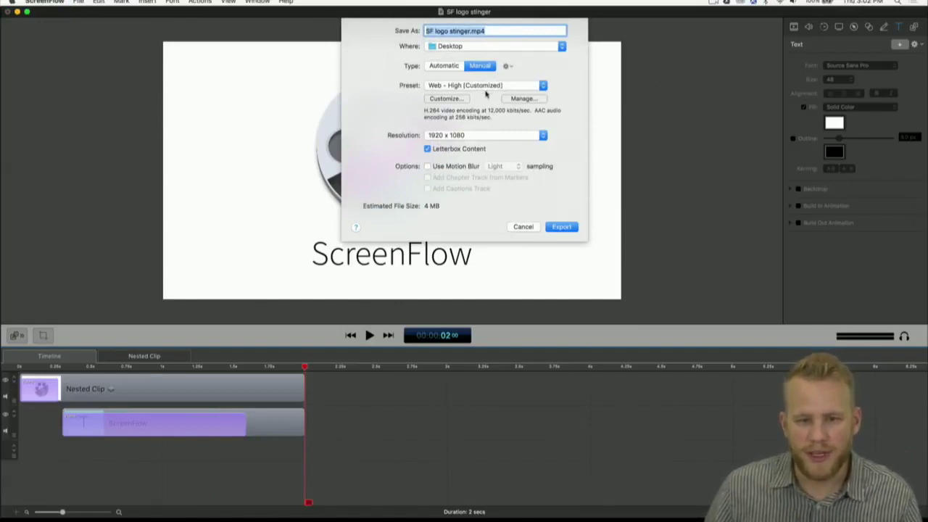
pyautogui.click(464, 102)
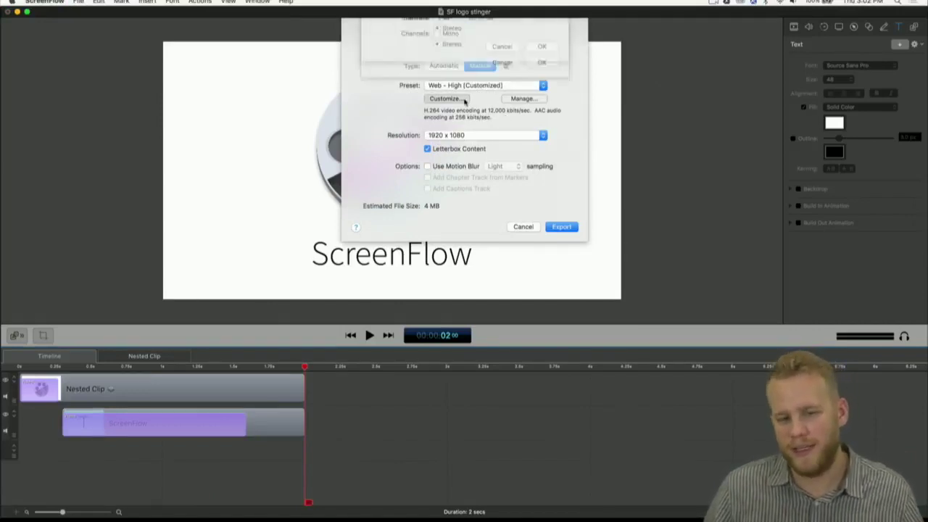
pyautogui.click(512, 247)
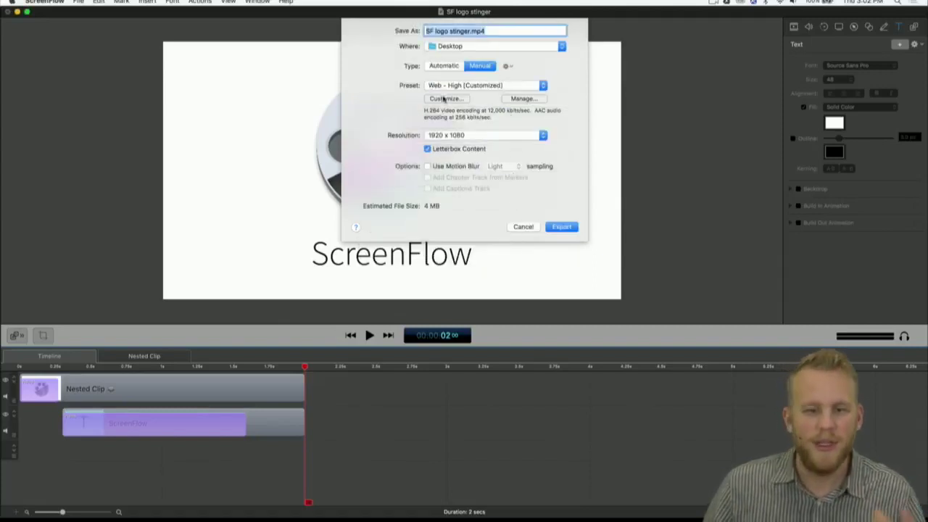
pyautogui.click(442, 66)
pyautogui.click(444, 87)
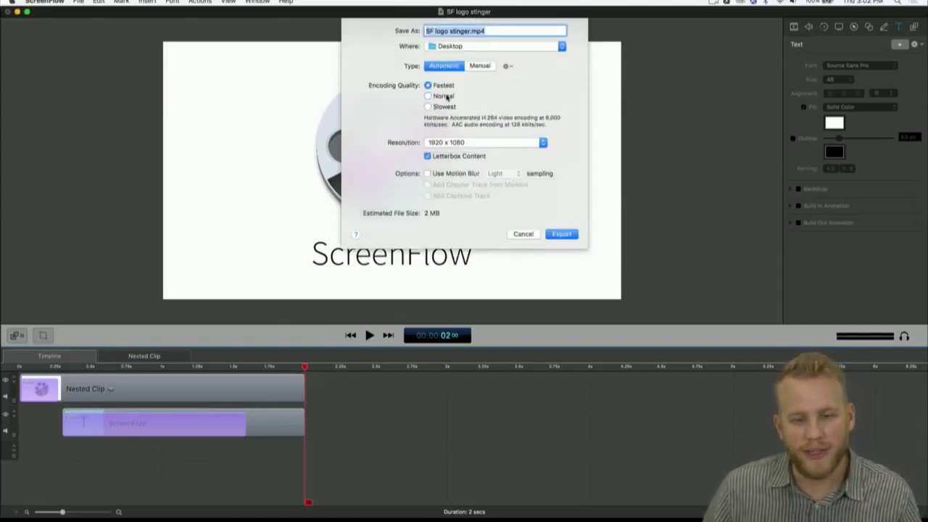
pyautogui.click(446, 96)
pyautogui.click(448, 107)
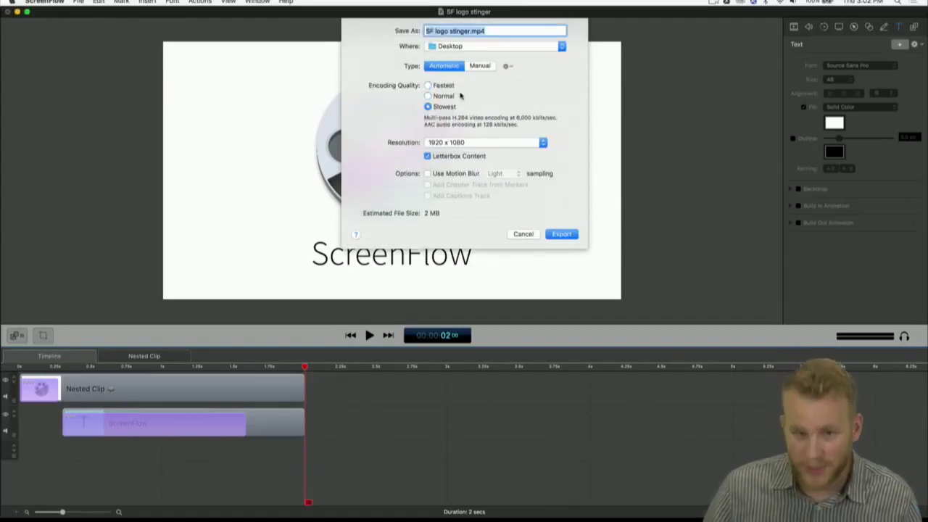
pyautogui.click(443, 86)
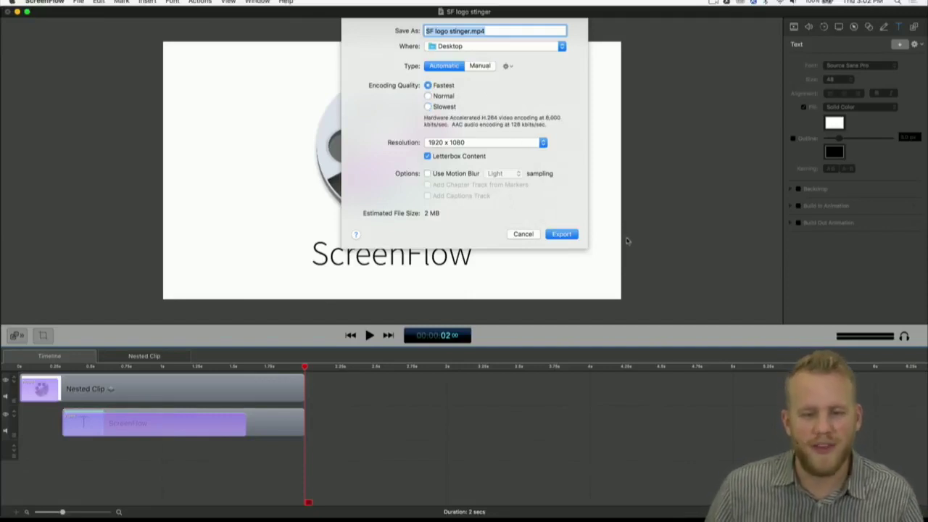
pyautogui.click(567, 236)
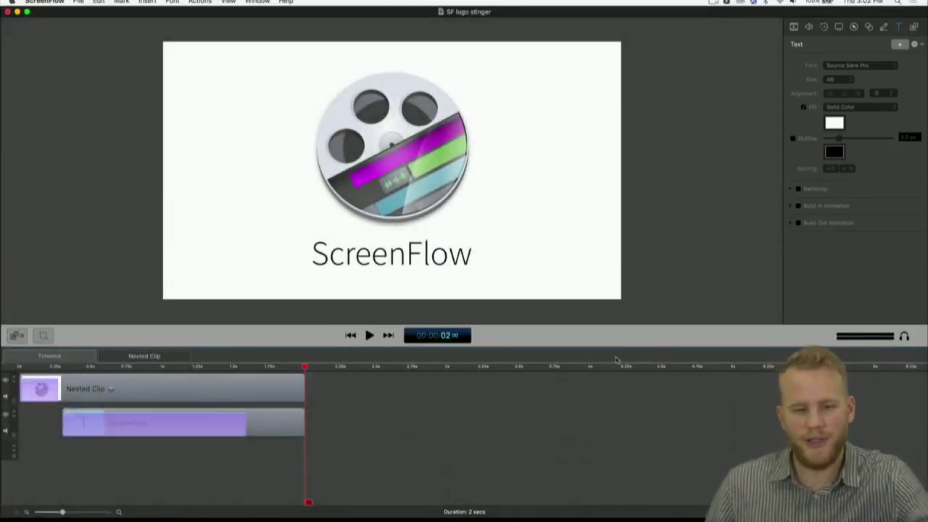
# In Wirecast, add SF logo stinger.mp4 from the Desktop as a Media File shot on layer 1.
pyautogui.hotkey('ctrl', 'Up')
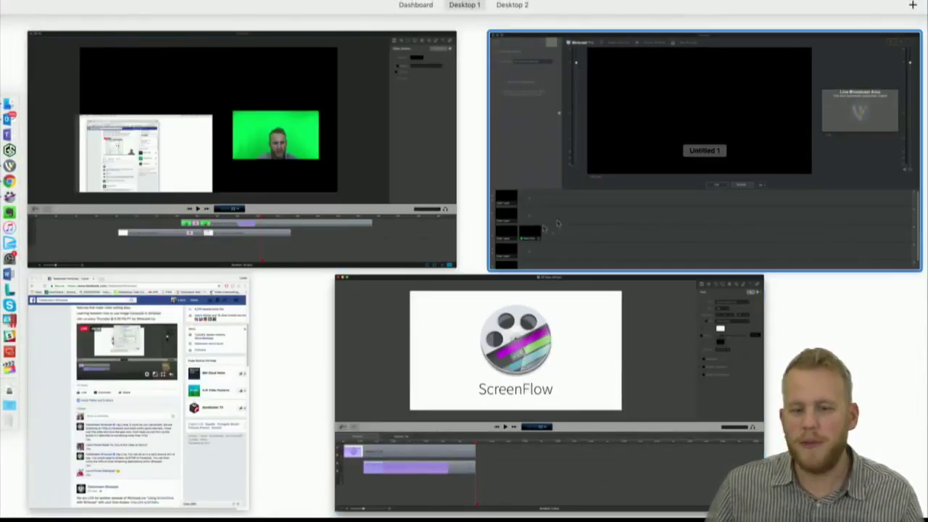
pyautogui.click(613, 203)
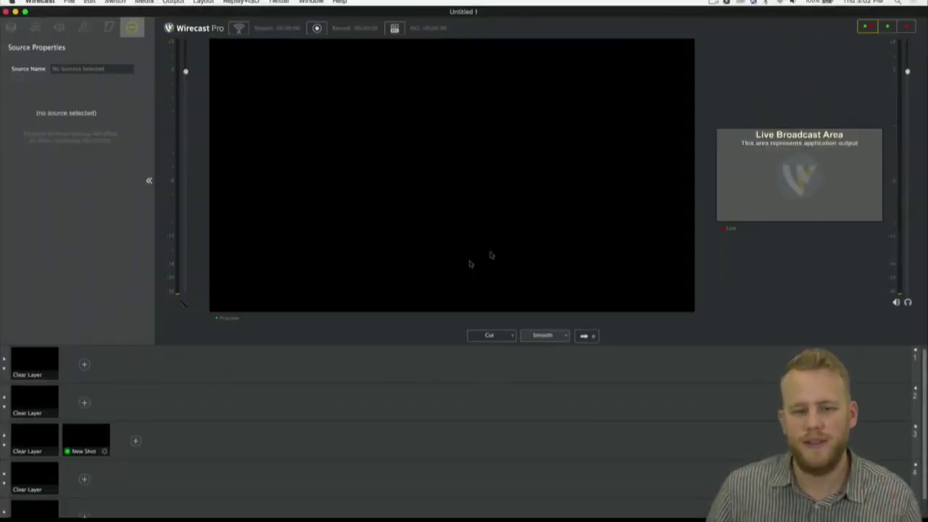
pyautogui.click(84, 366)
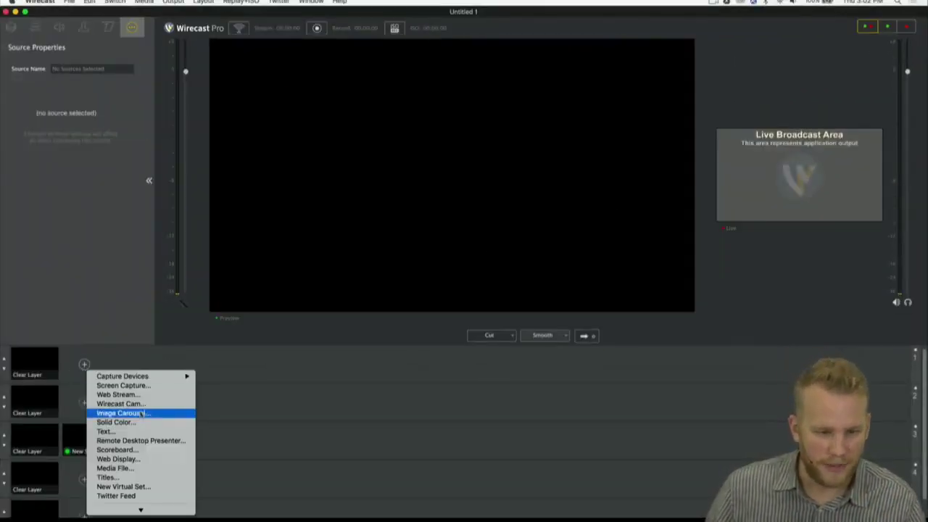
pyautogui.click(148, 468)
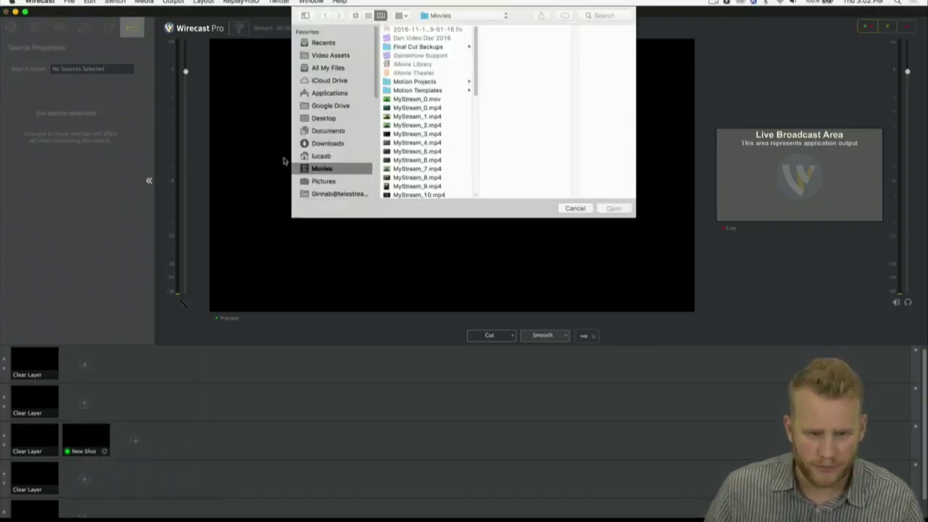
pyautogui.click(335, 118)
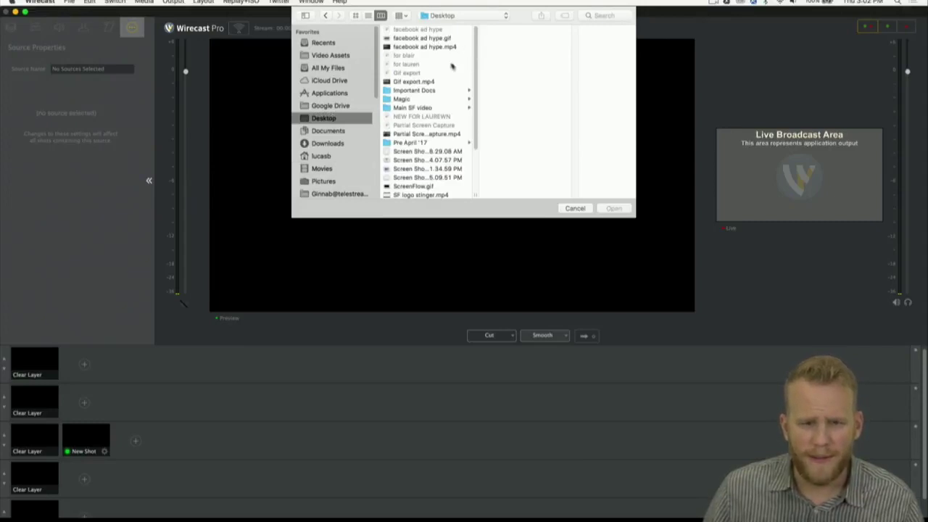
pyautogui.click(368, 16)
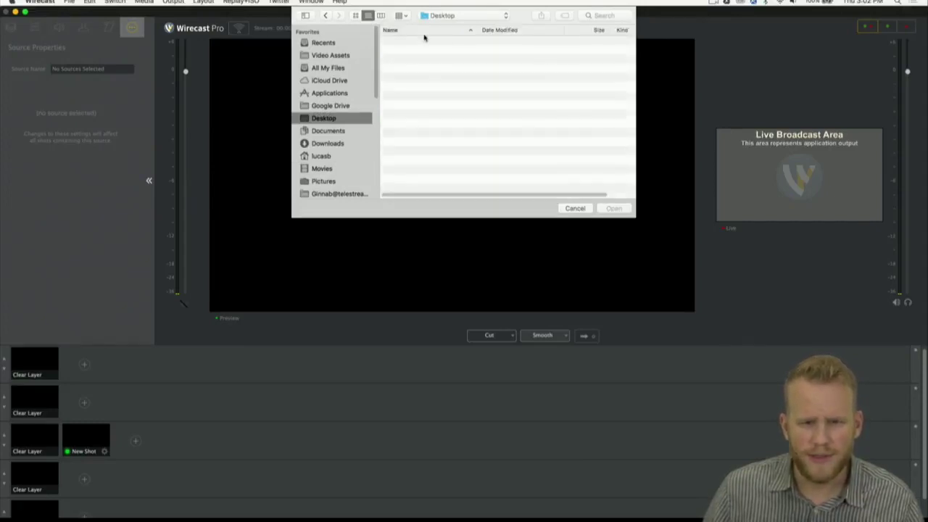
pyautogui.click(515, 31)
pyautogui.click(446, 42)
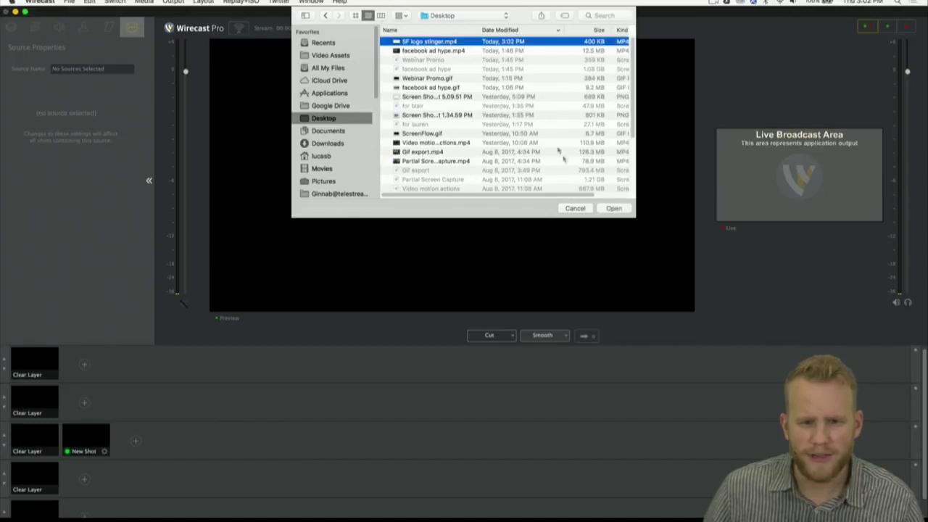
pyautogui.click(614, 208)
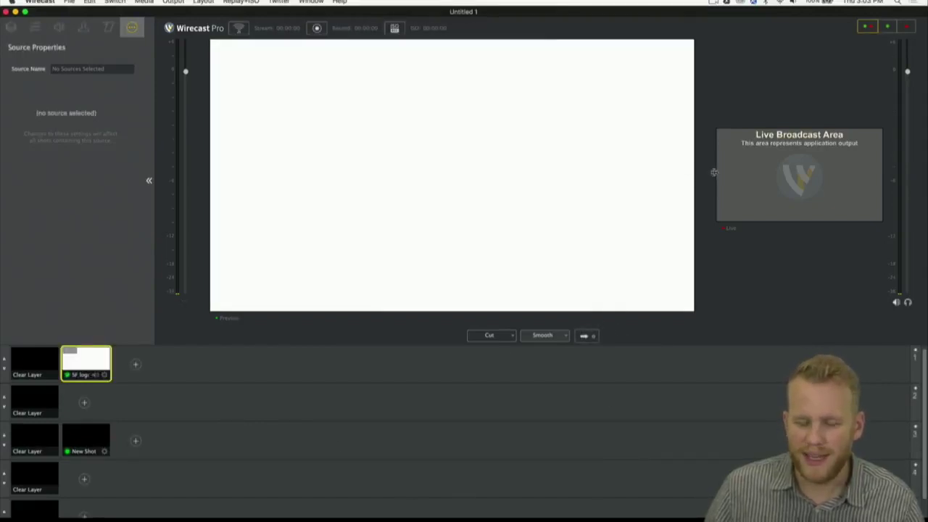
# Enlarge the Live pane, take the stinger shot live with a Smooth transition, then select the New Shot.
pyautogui.moveTo(714, 172); pyautogui.dragTo(2, 154)
pyautogui.click(589, 337)
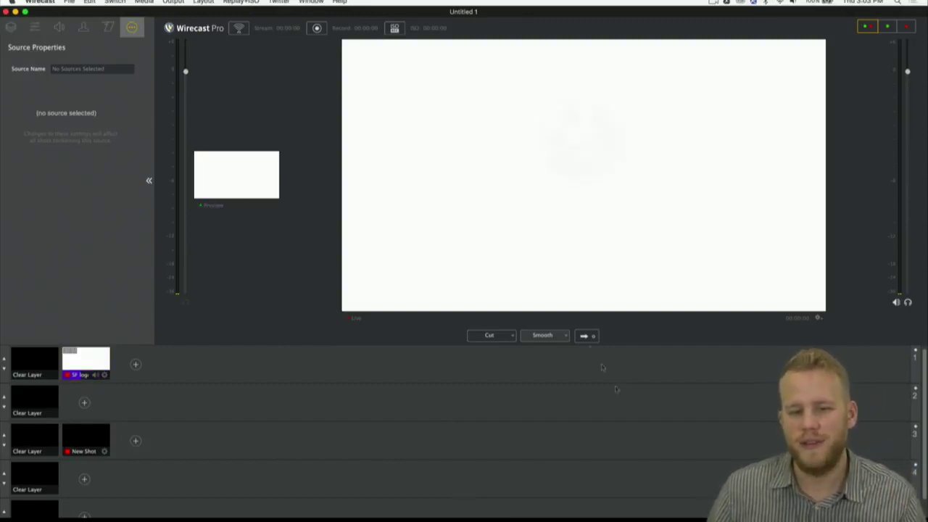
pyautogui.click(80, 453)
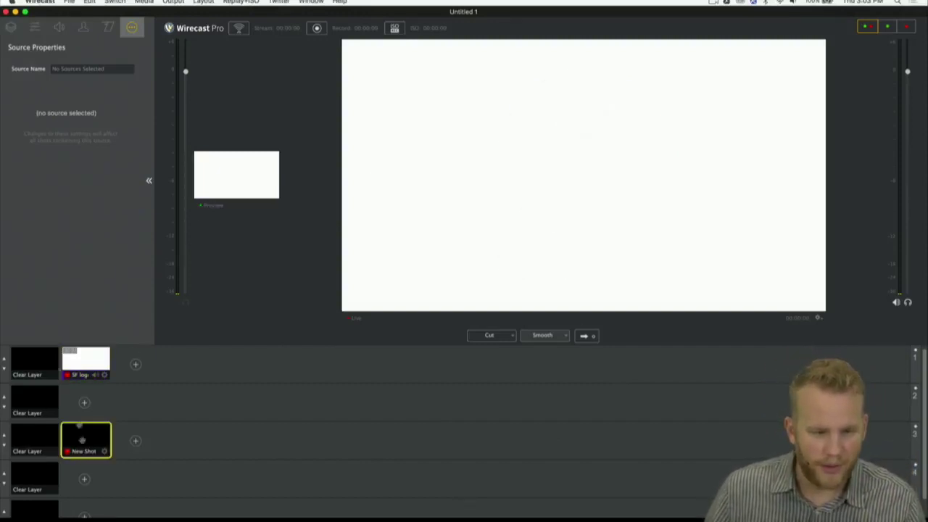
pyautogui.click(41, 364)
# Export SF logo stinger.gif to the Desktop with the Animated GIF preset at 15 fps, 960 x 540.
pyautogui.hotkey('ctrl', 'Left')
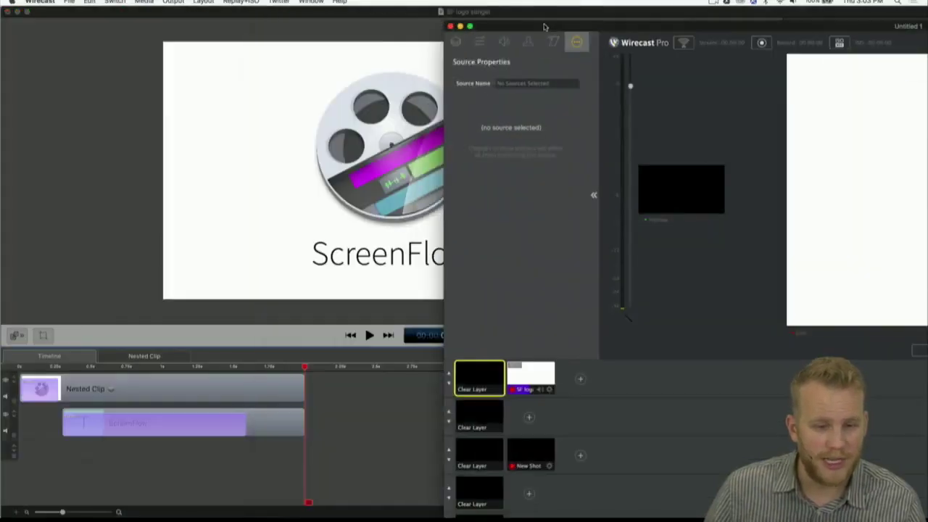
pyautogui.click(79, 2)
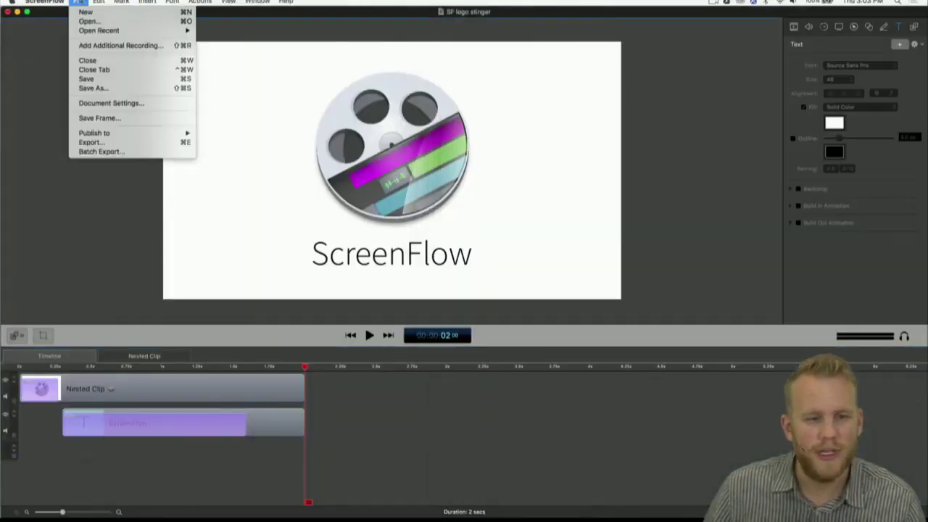
pyautogui.click(135, 143)
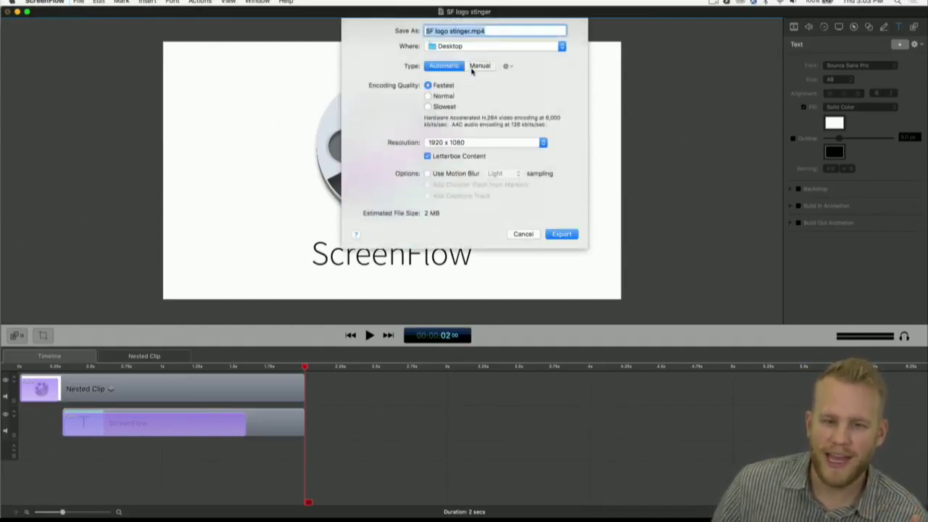
pyautogui.click(472, 69)
pyautogui.click(473, 84)
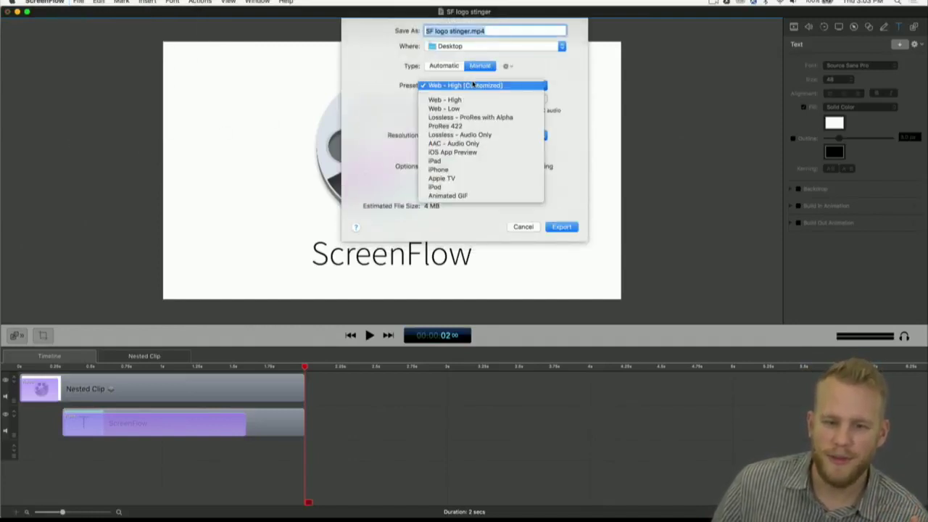
pyautogui.click(479, 198)
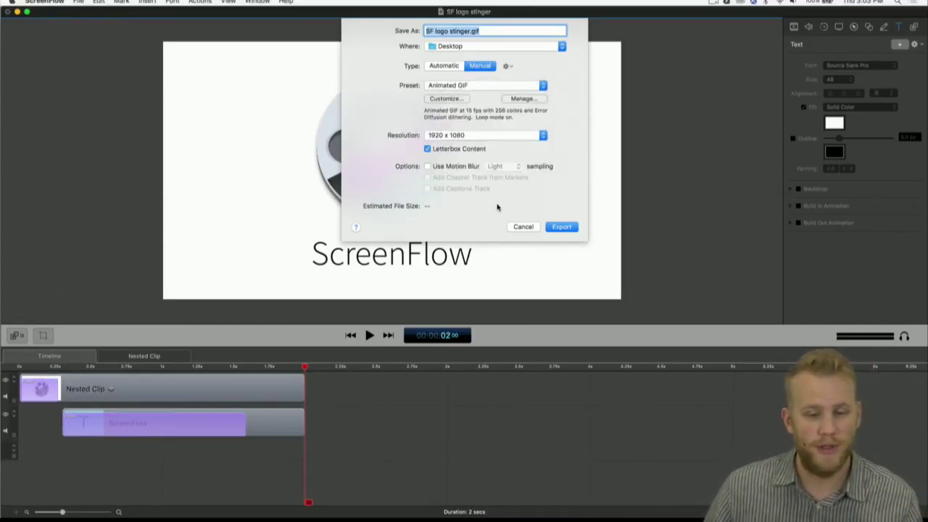
pyautogui.click(453, 100)
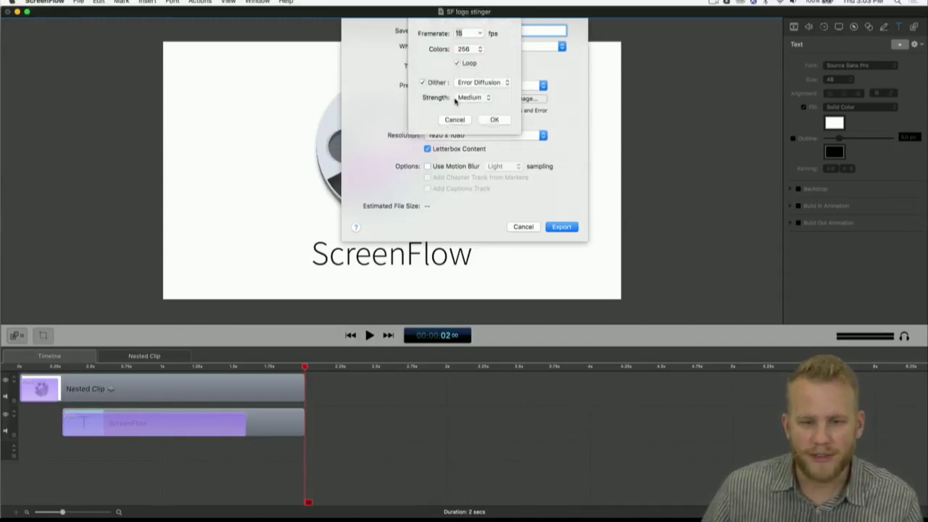
pyautogui.click(495, 121)
pyautogui.click(495, 137)
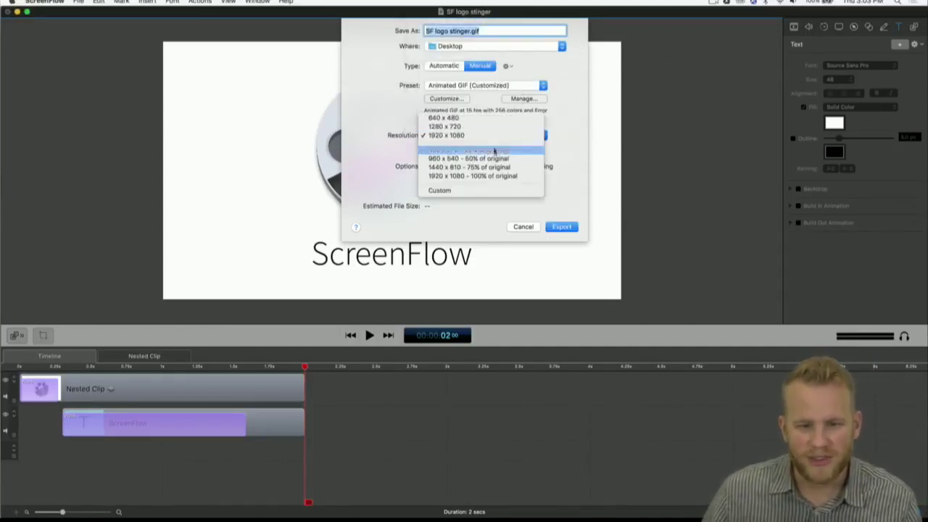
pyautogui.click(499, 160)
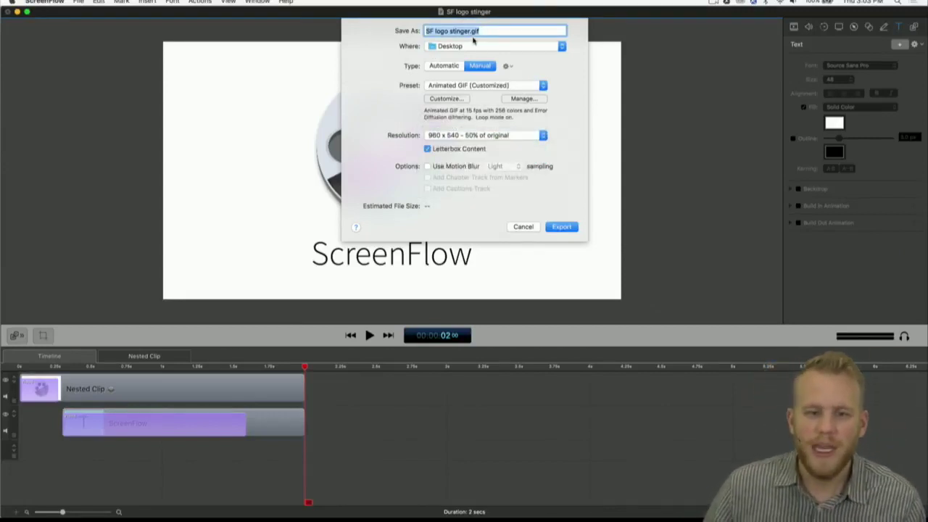
pyautogui.click(564, 229)
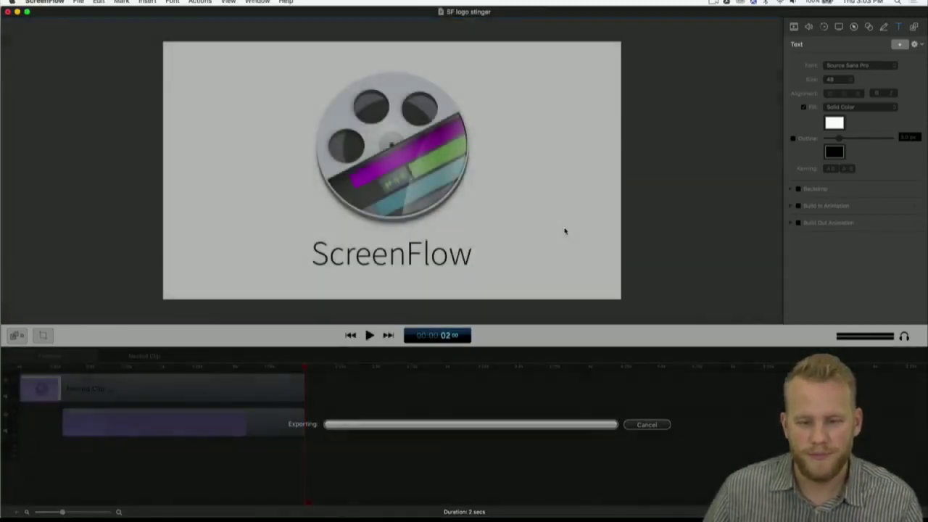
# Bring Wirecast to the front and maximise its window.
pyautogui.moveTo(3, 151)
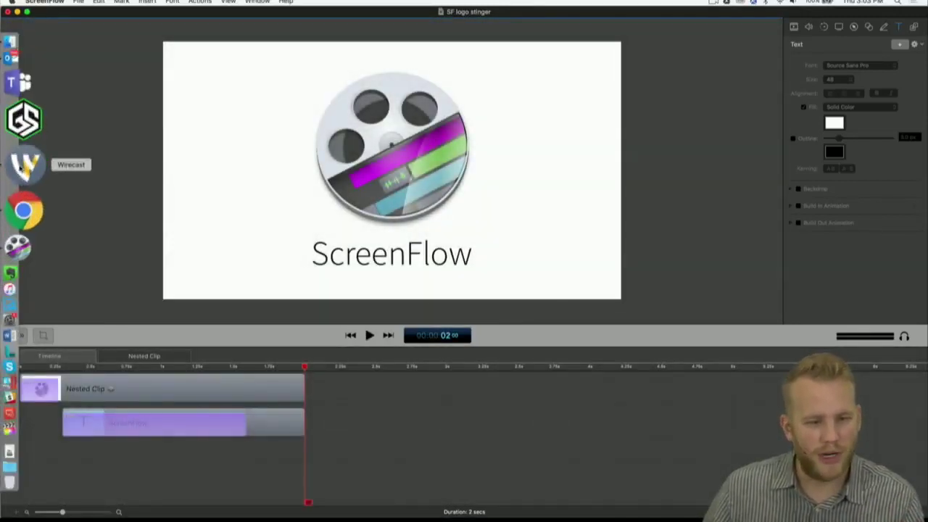
pyautogui.click(24, 165)
pyautogui.doubleClick(548, 22)
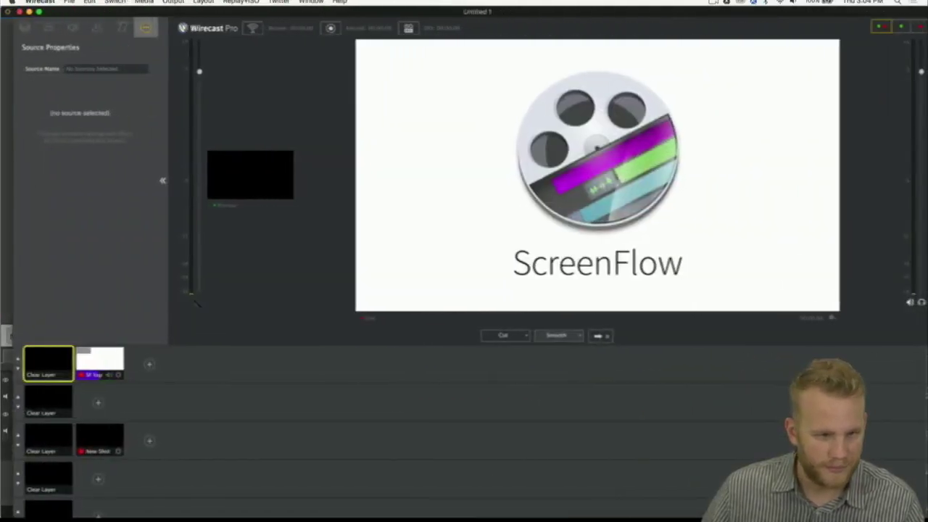
pyautogui.rightClick(91, 353)
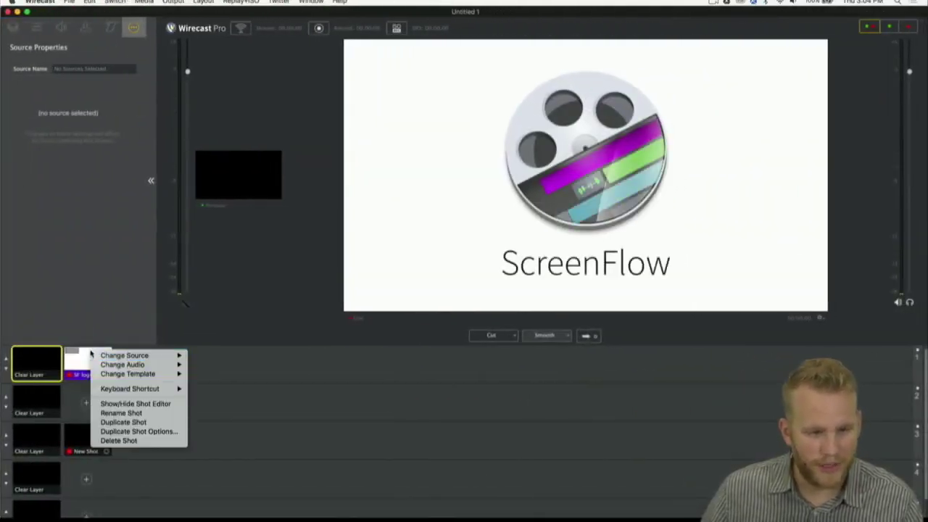
pyautogui.click(120, 440)
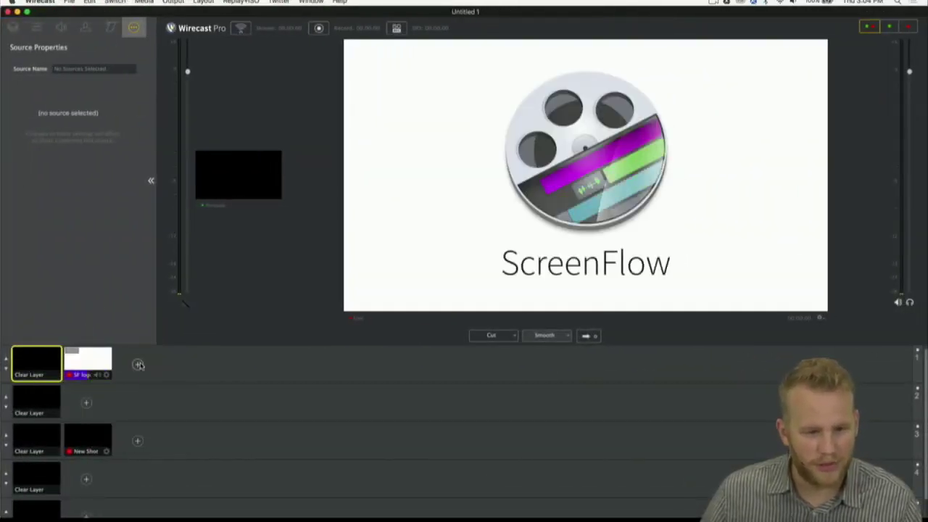
# Add an Image Carousel shot on layer 1 holding SF logo stinger.gif from the Desktop.
pyautogui.click(139, 365)
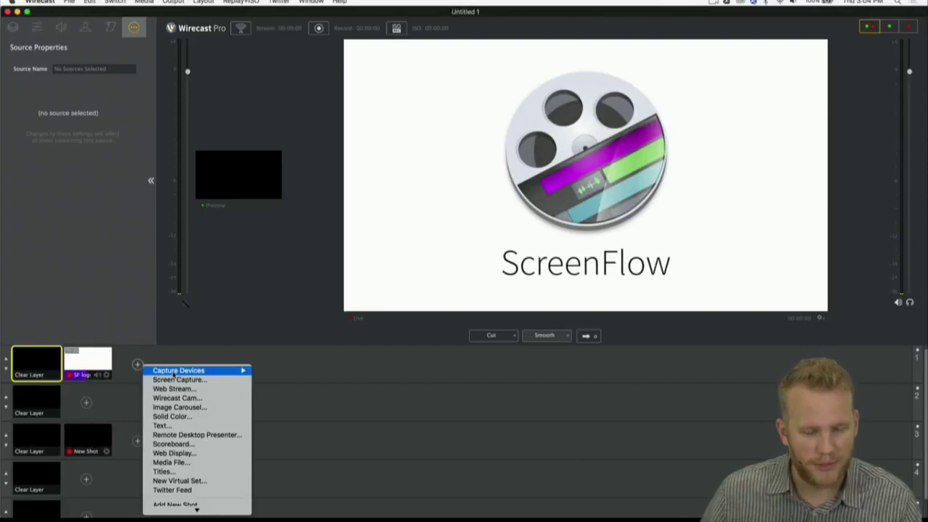
pyautogui.click(230, 409)
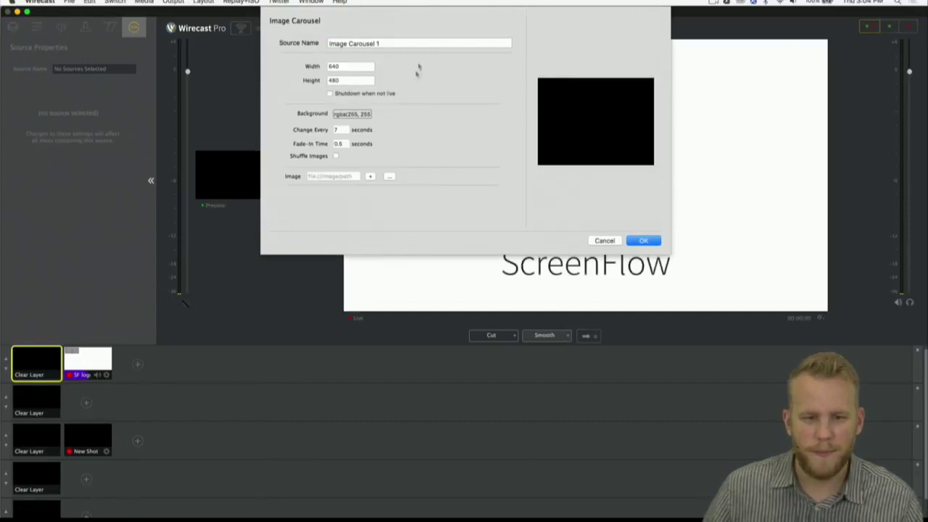
pyautogui.click(389, 176)
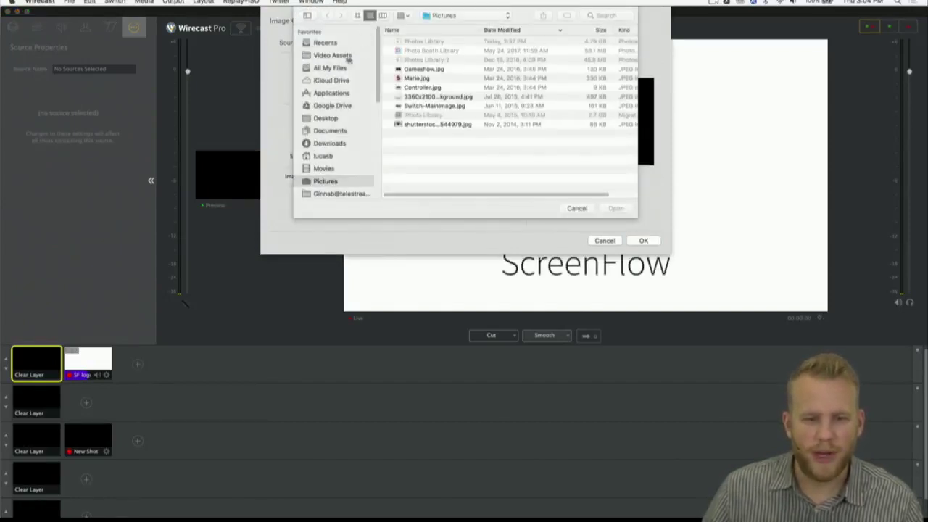
pyautogui.click(341, 119)
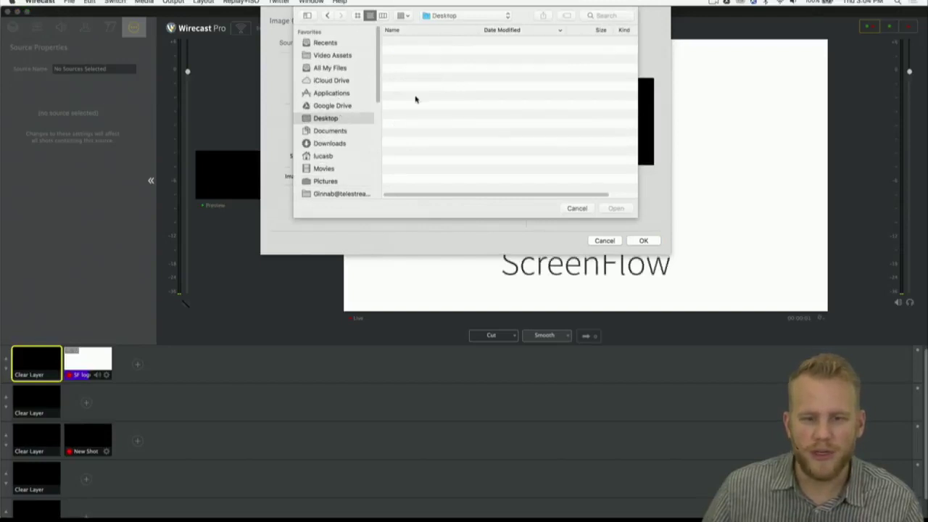
pyautogui.click(449, 42)
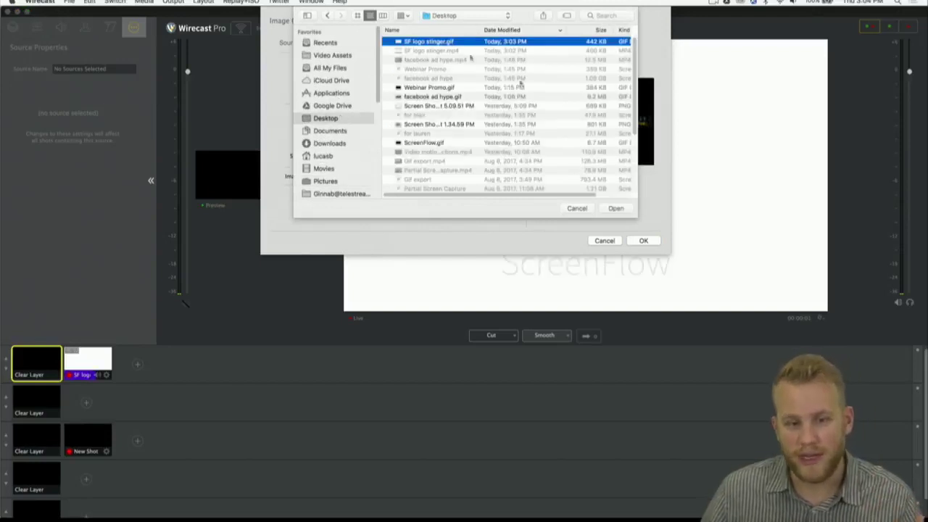
pyautogui.click(616, 209)
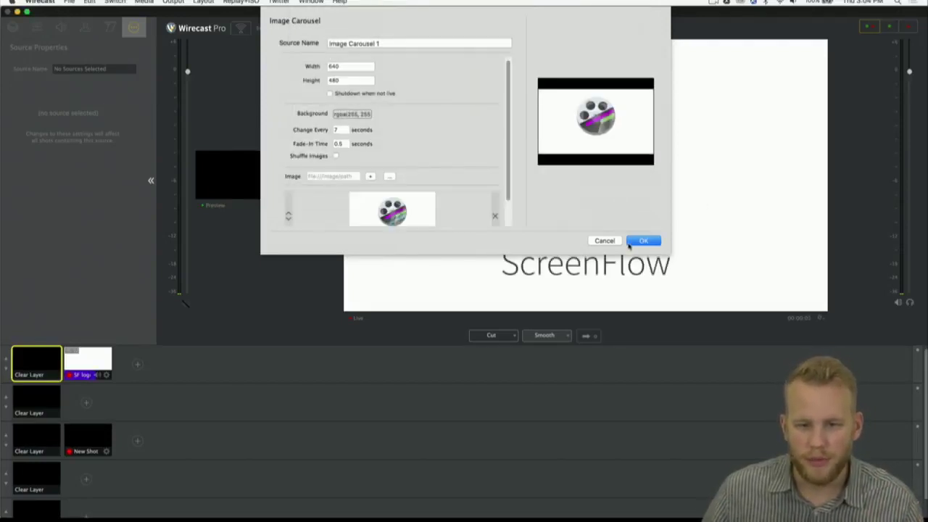
pyautogui.click(642, 240)
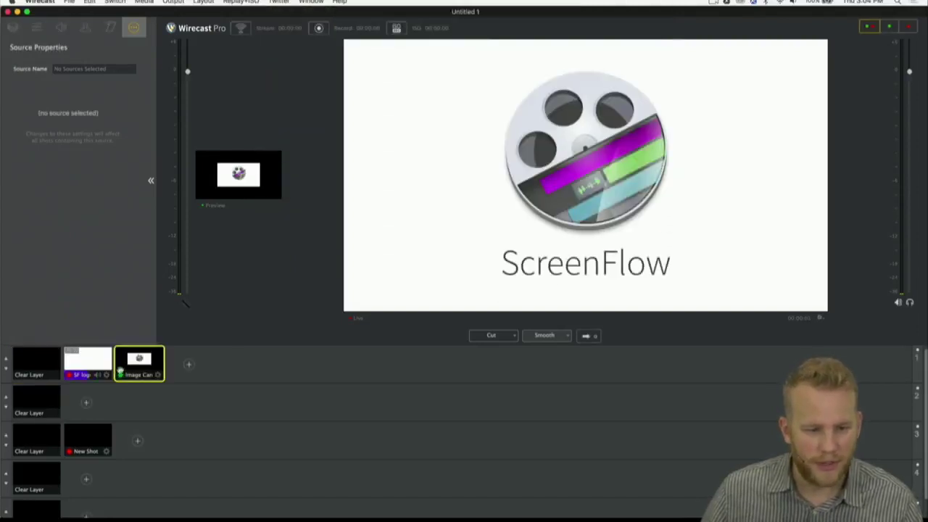
# Take the carousel shot live, then shrink the logo to 22% and park it bottom-left in the preview.
pyautogui.click(589, 336)
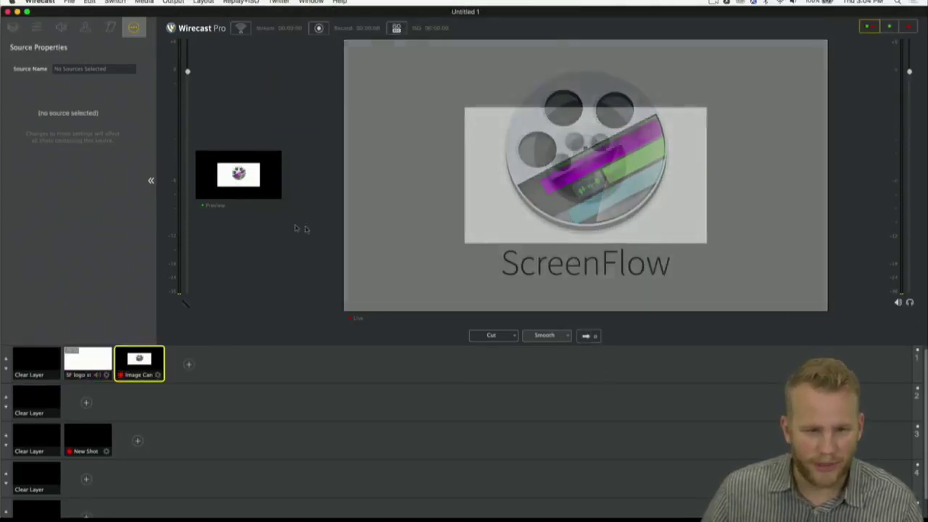
pyautogui.click(219, 182)
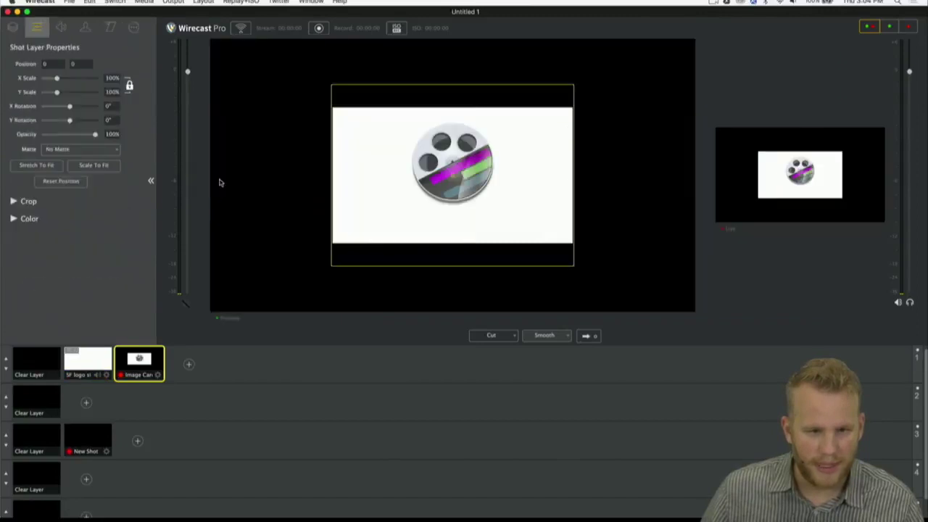
pyautogui.moveTo(56, 82); pyautogui.dragTo(48, 84)
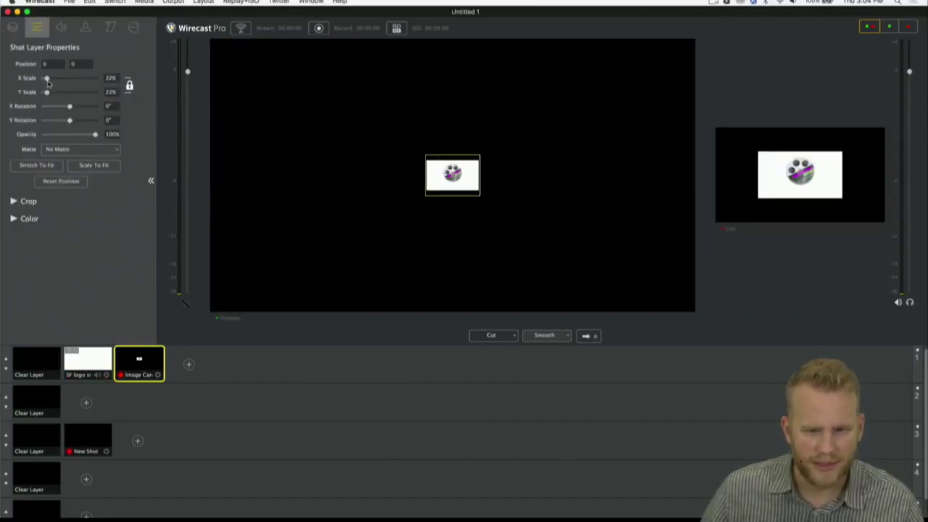
pyautogui.moveTo(461, 174); pyautogui.dragTo(245, 293)
# Add a FaceTime HD Camera Video shot to layer 2.
pyautogui.click(99, 401)
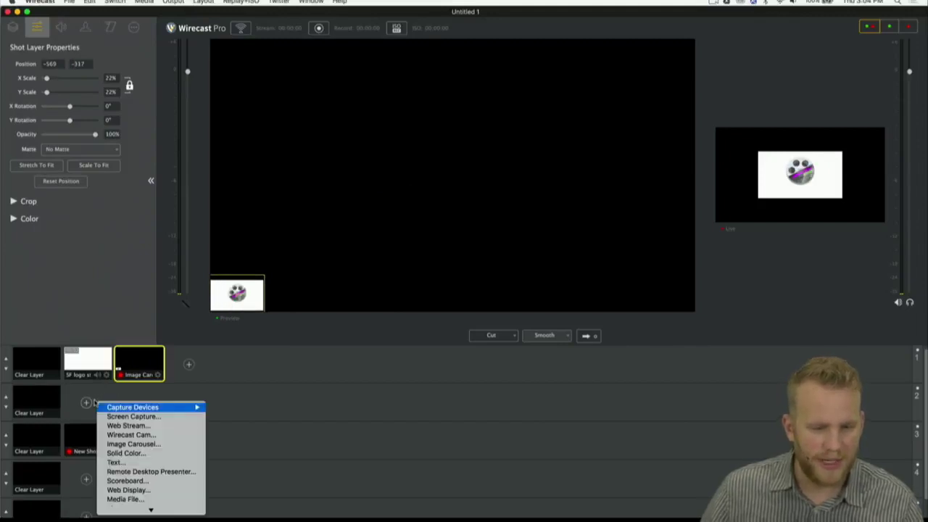
pyautogui.moveTo(125, 408)
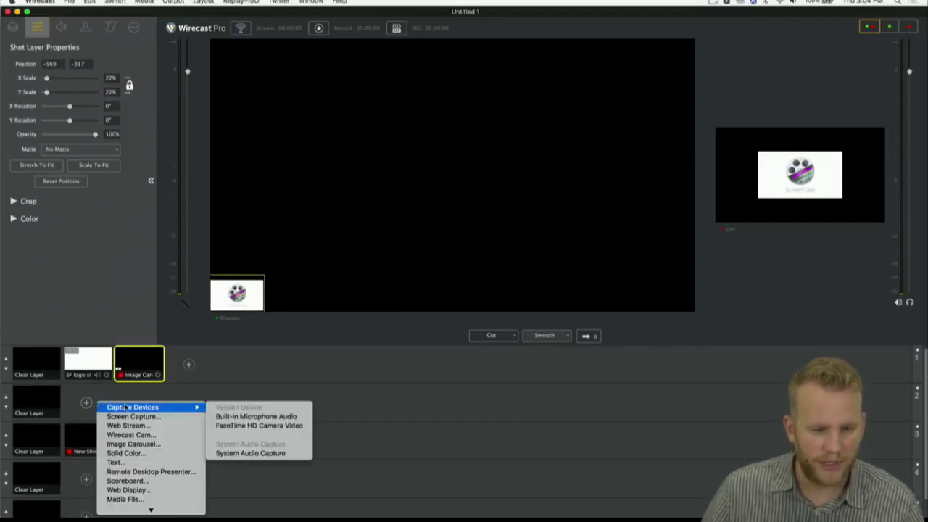
pyautogui.click(260, 426)
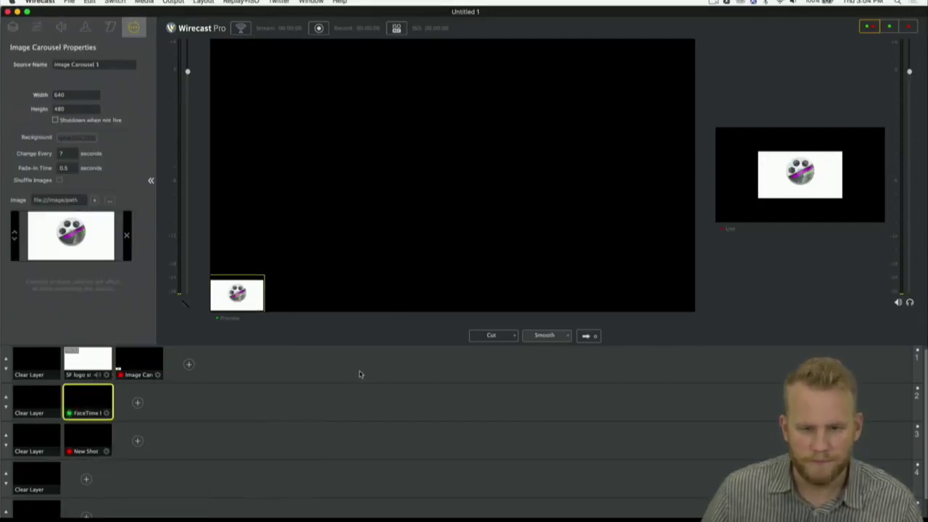
# Open the new camera shot's device properties and check its video formats, keeping 30 fps.
pyautogui.click(94, 409)
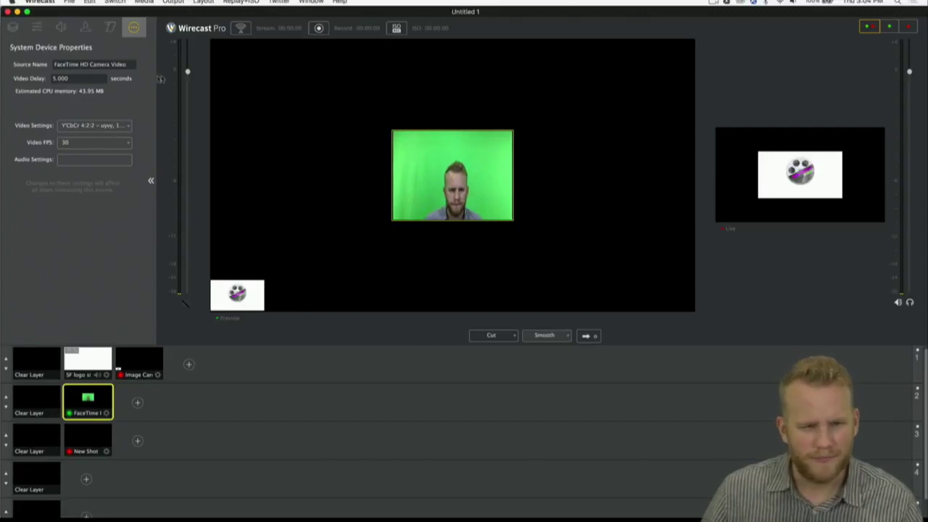
pyautogui.click(127, 126)
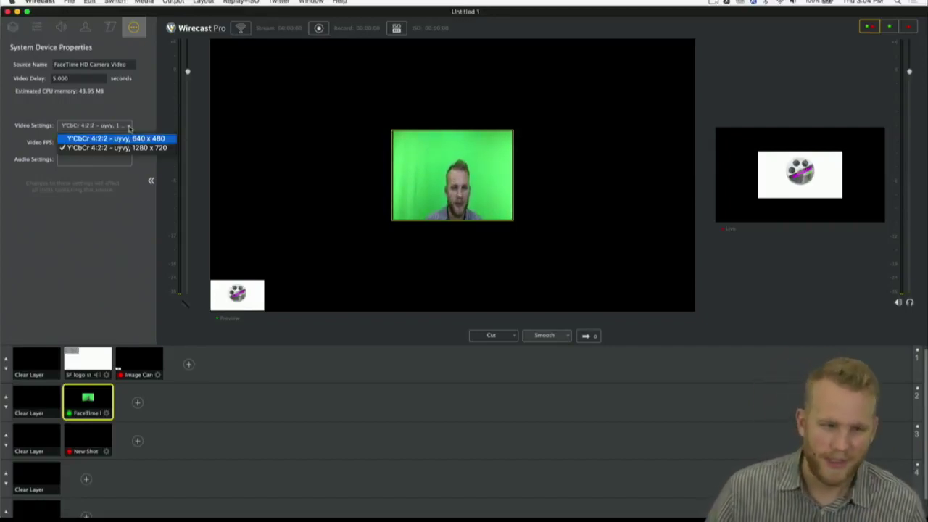
pyautogui.click(129, 138)
pyautogui.click(127, 143)
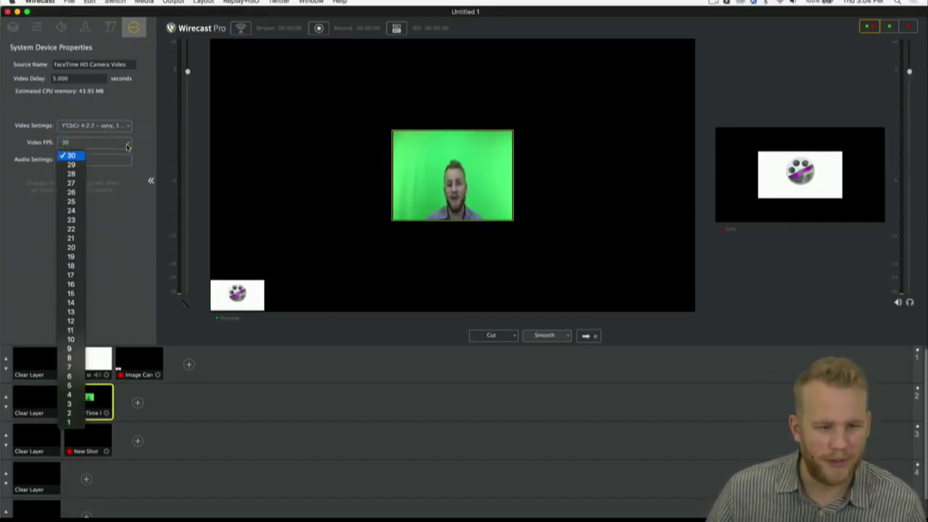
pyautogui.click(127, 145)
# Switch the FaceTime camera to 640 x 480, then back to 1280 x 720, and view its layer properties.
pyautogui.click(127, 125)
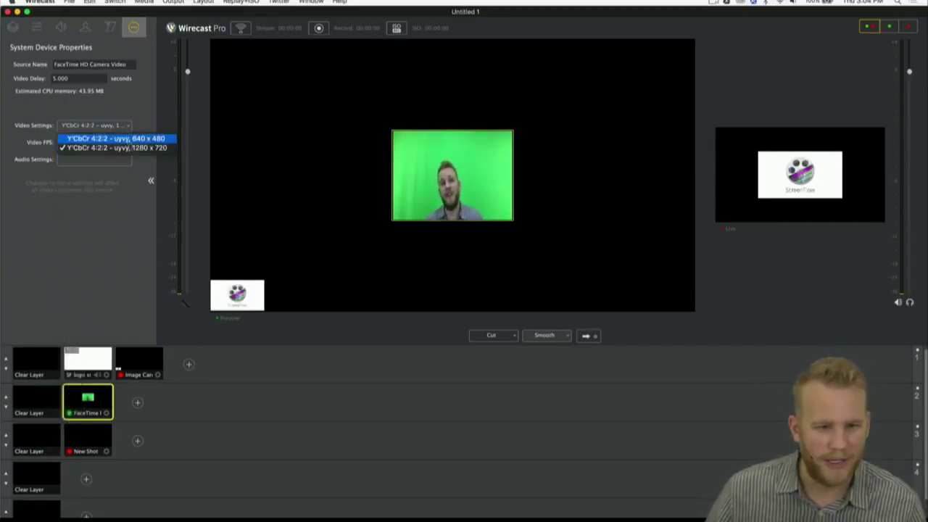
pyautogui.click(129, 139)
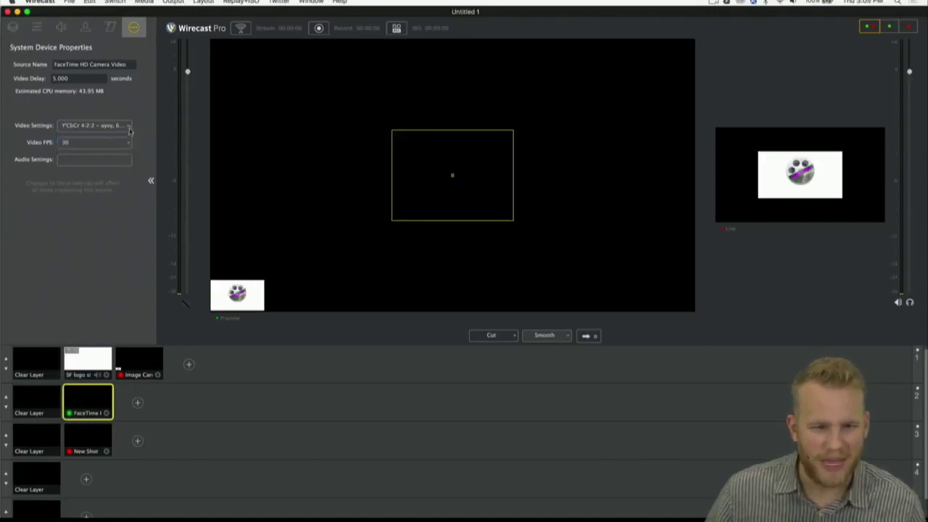
pyautogui.click(127, 125)
pyautogui.click(94, 148)
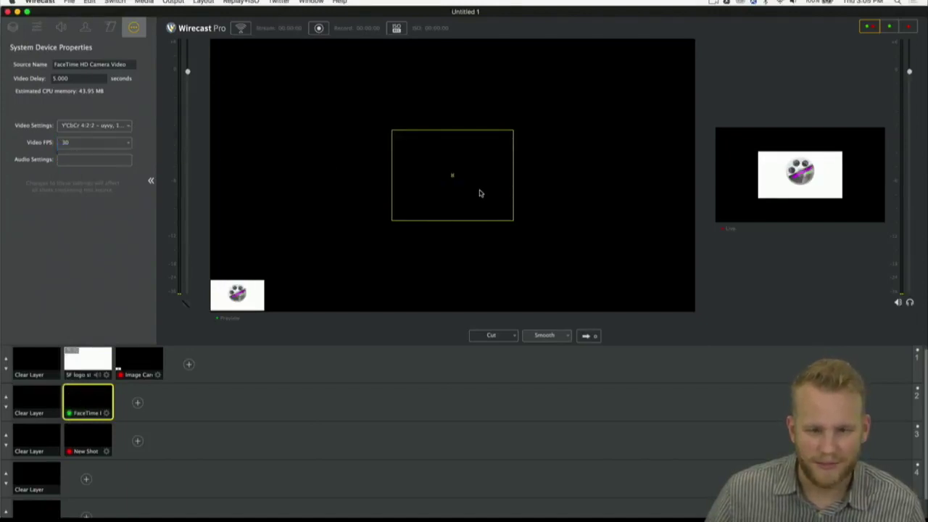
pyautogui.click(37, 28)
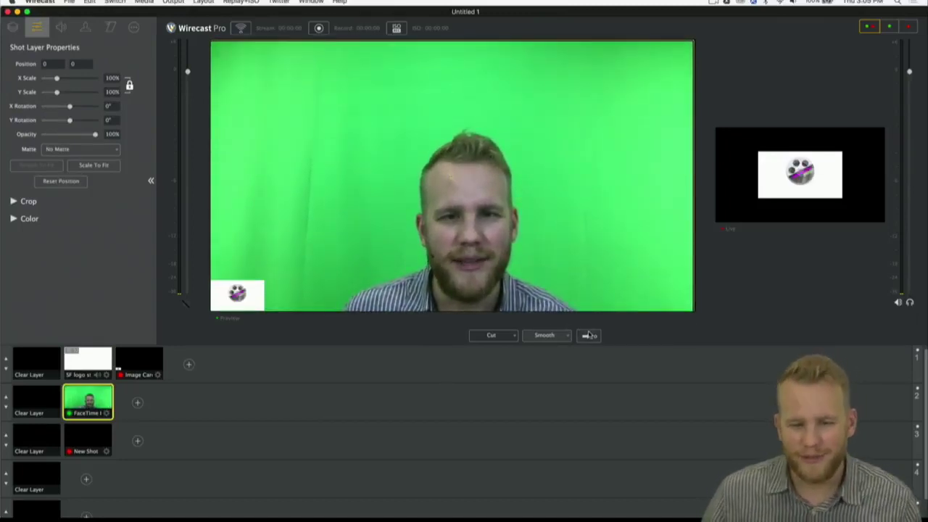
# Take the logo-bug webcam shot live with Smooth, clear layers 1 and 2, and fade to black.
pyautogui.click(560, 335)
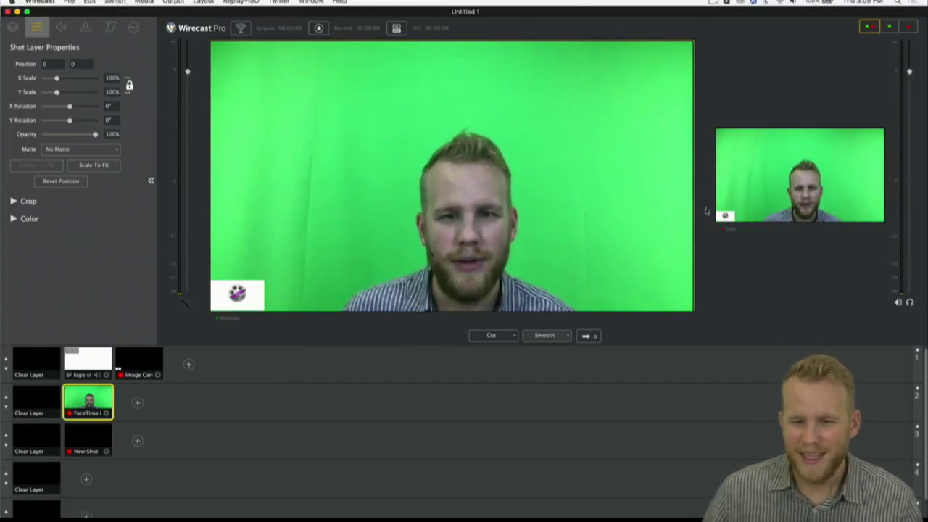
pyautogui.click(798, 181)
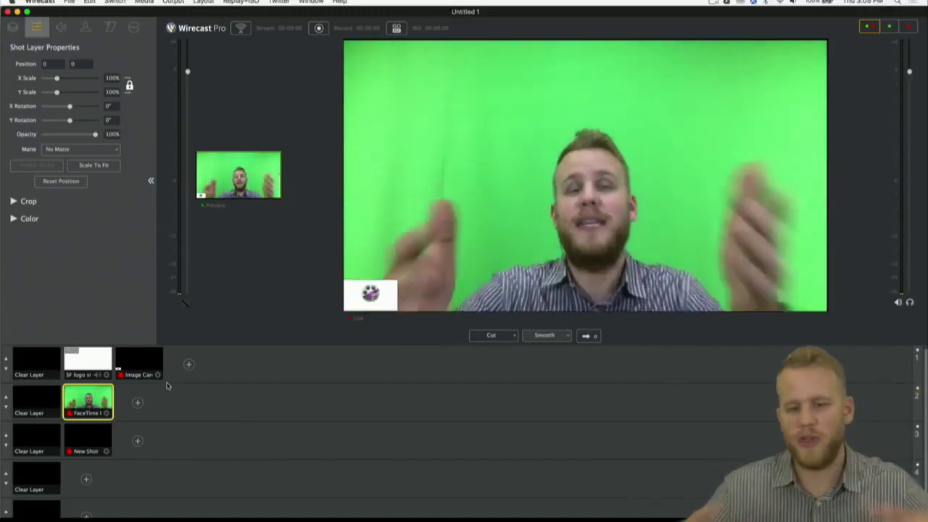
pyautogui.click(45, 367)
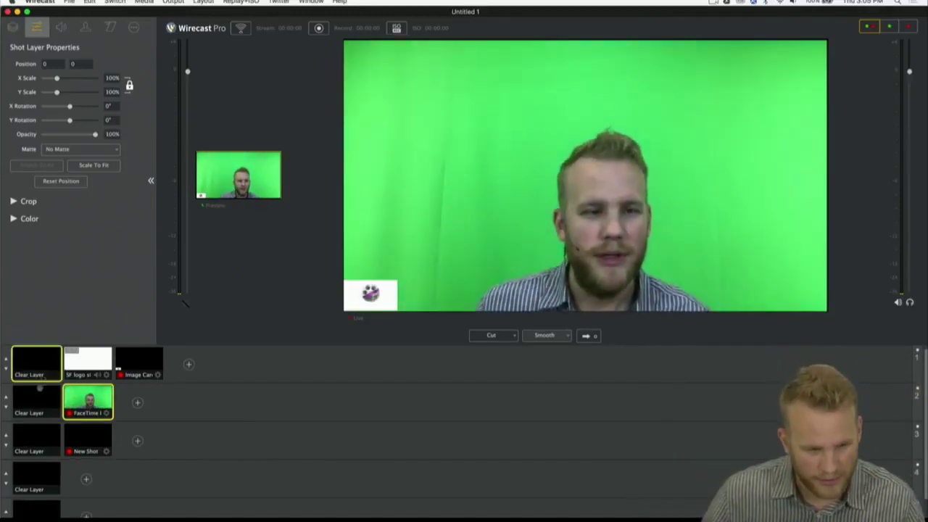
pyautogui.click(37, 406)
pyautogui.click(561, 341)
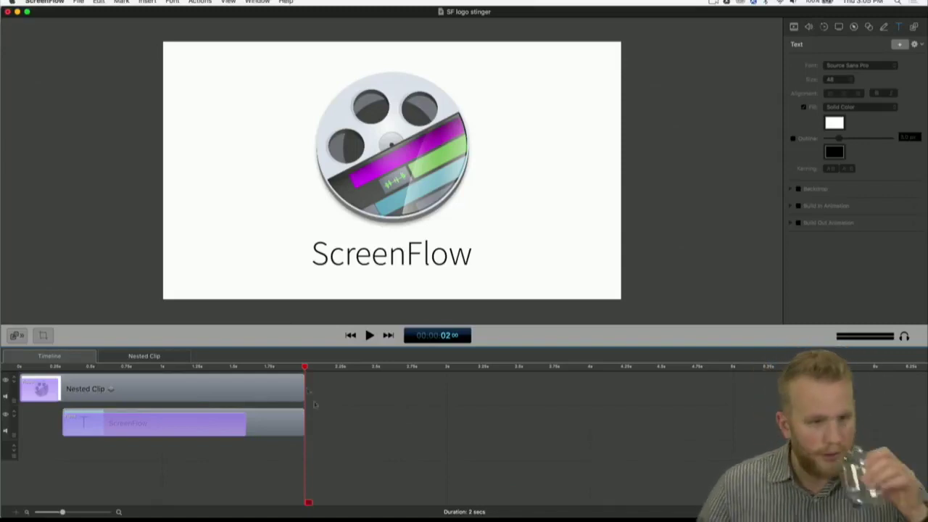
# Move ScreenFlow aside and bring Chrome's Telestream Wirecast Facebook page forward, shifted left.
pyautogui.moveTo(84, 18); pyautogui.dragTo(197, 11)
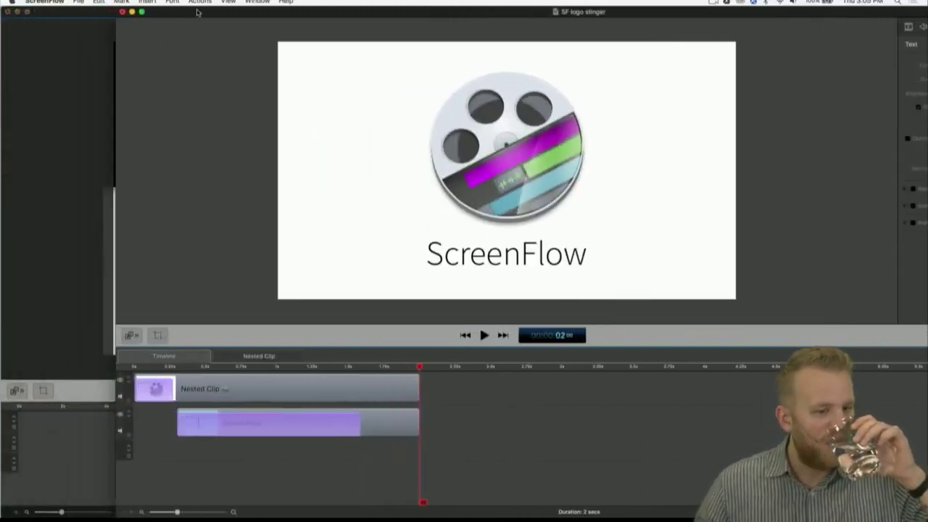
pyautogui.click(17, 13)
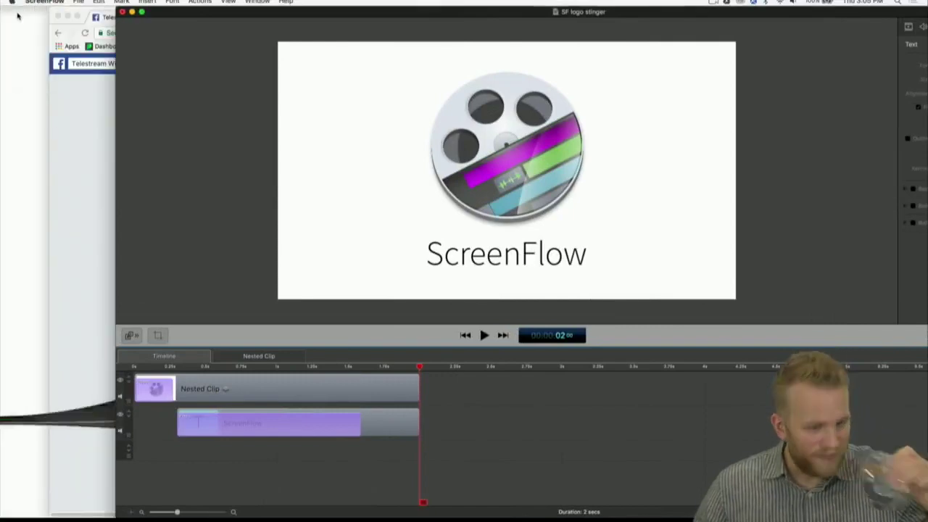
pyautogui.click(95, 129)
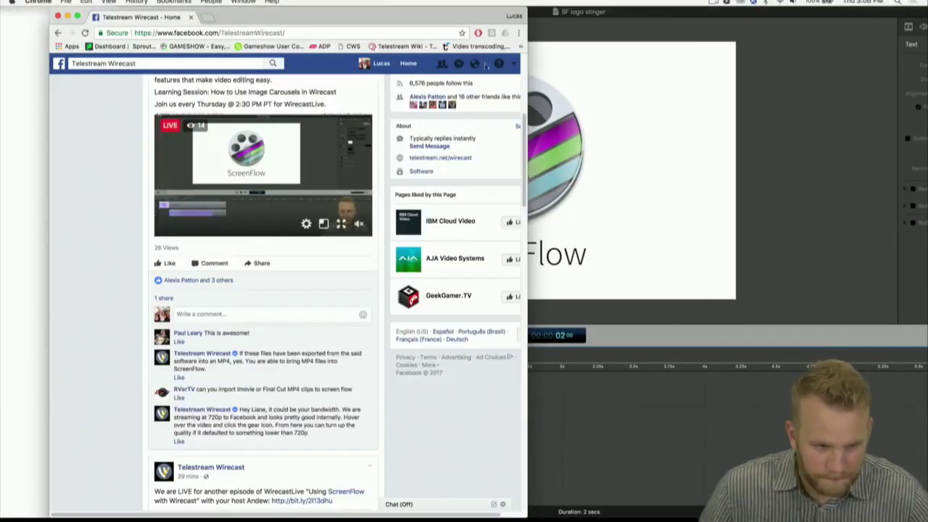
pyautogui.moveTo(355, 4); pyautogui.dragTo(308, 5)
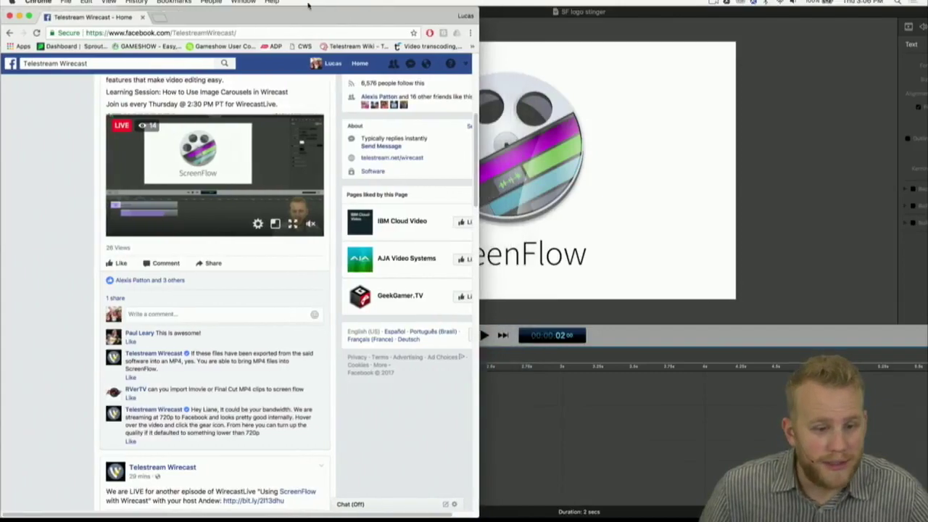
# Scroll the Facebook page to the live 'Using ScreenFlow with Wirecast' post and its comments.
pyautogui.scroll(-2, 284, 424)
pyautogui.scroll(-5, 270, 390)
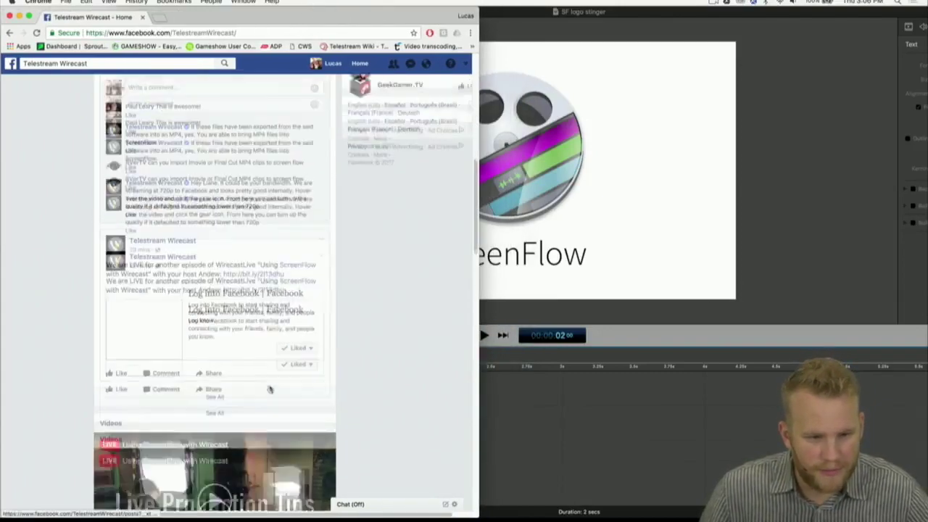
pyautogui.scroll(5, 269, 387)
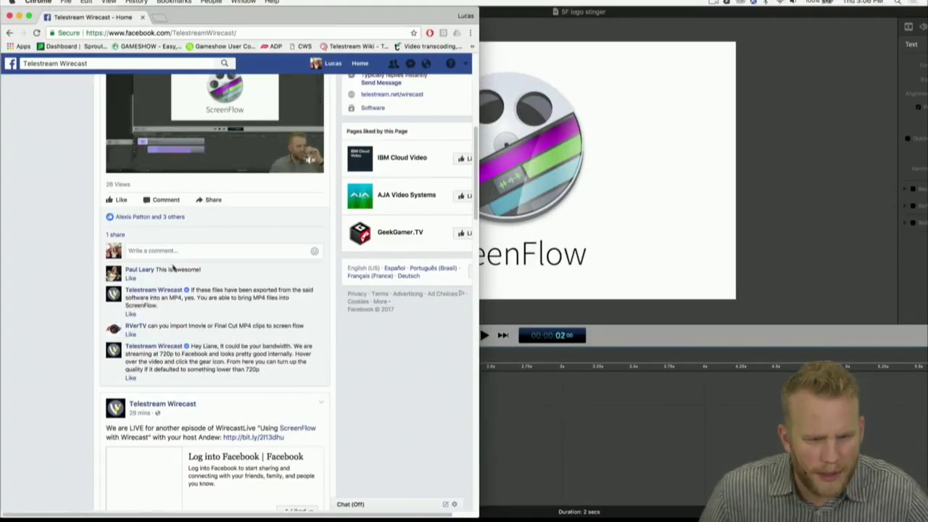
pyautogui.scroll(5, 184, 279)
pyautogui.scroll(-3, 184, 280)
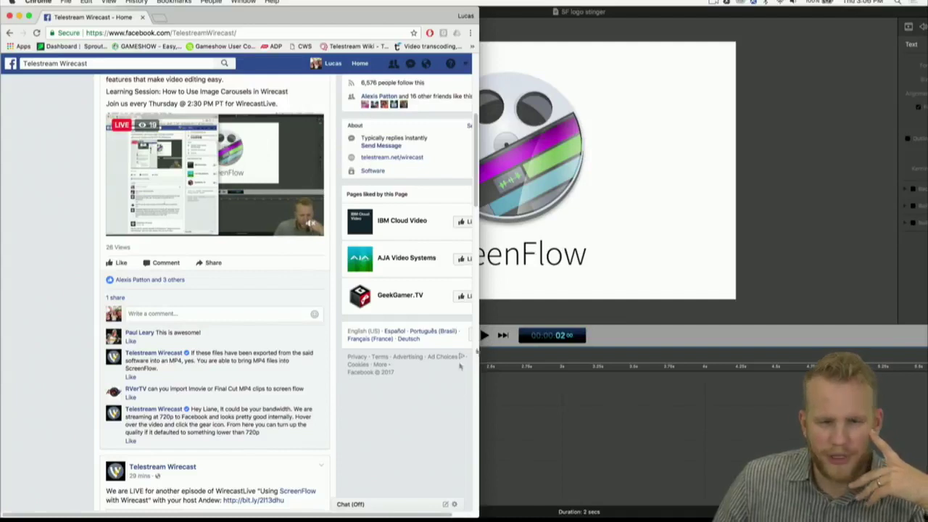
pyautogui.click(609, 399)
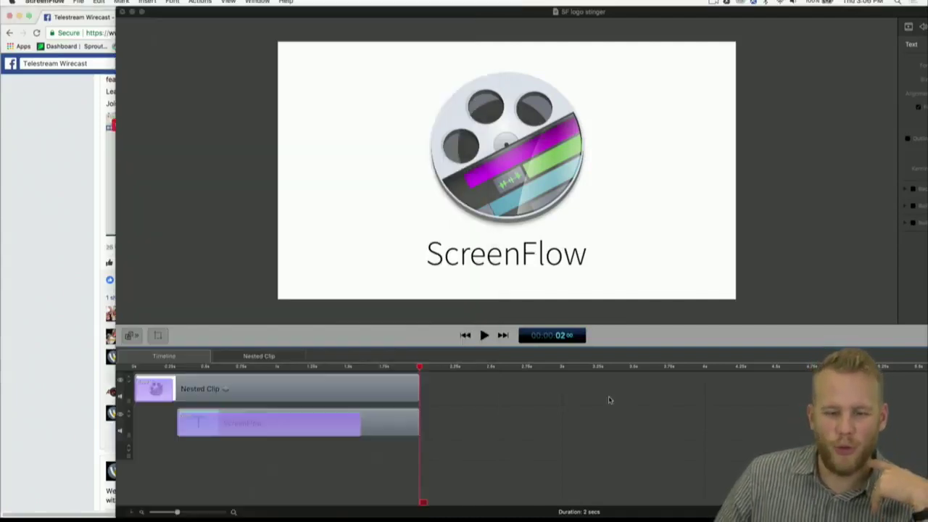
pyautogui.click(55, 184)
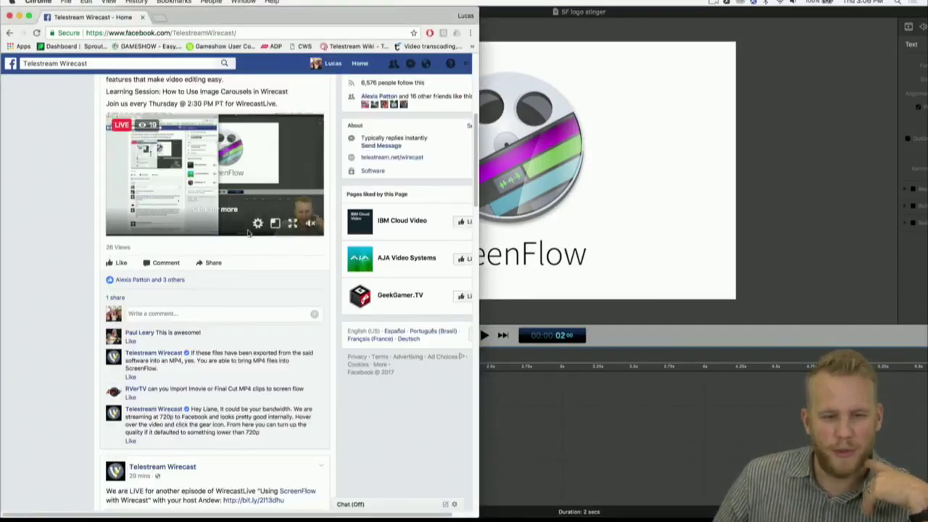
pyautogui.scroll(-5, 250, 231)
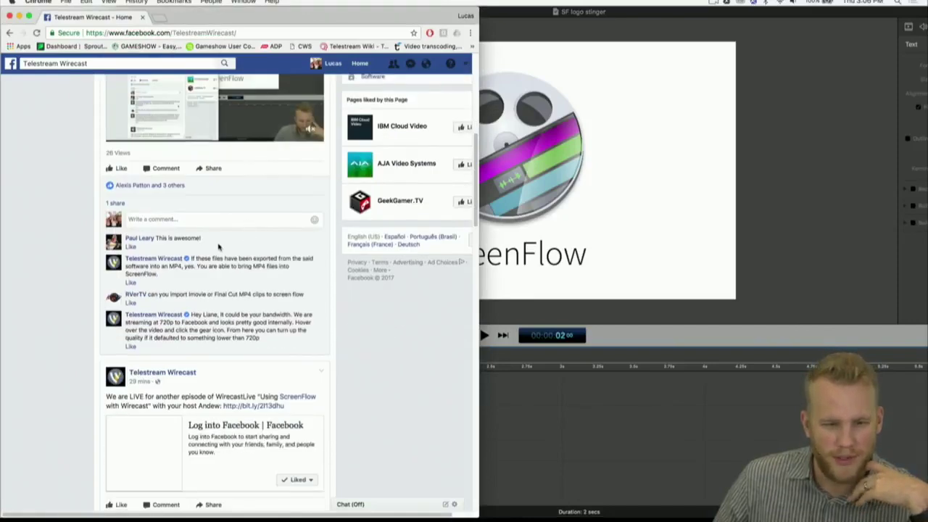
pyautogui.scroll(8, 218, 247)
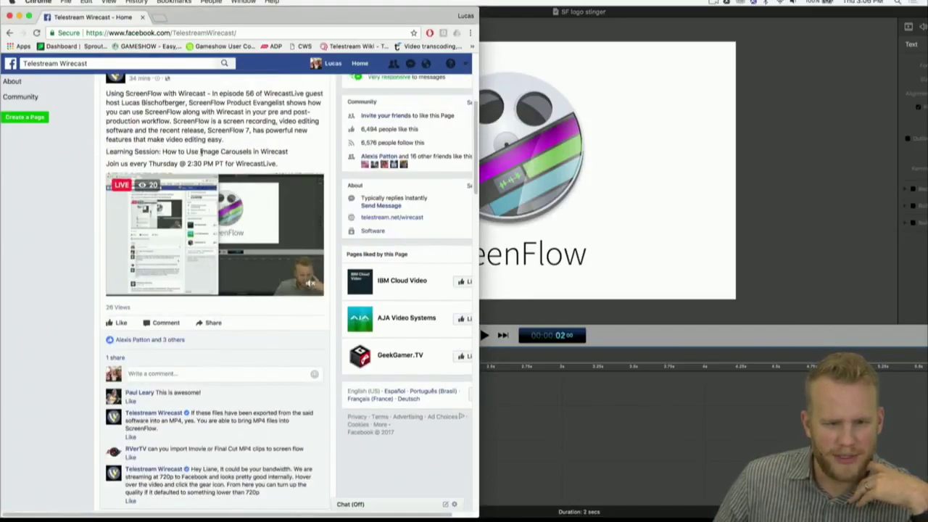
# Open the live stream in Facebook's video viewer, read through its comments, then return to ScreenFlow.
pyautogui.click(248, 214)
pyautogui.scroll(-3, 396, 250)
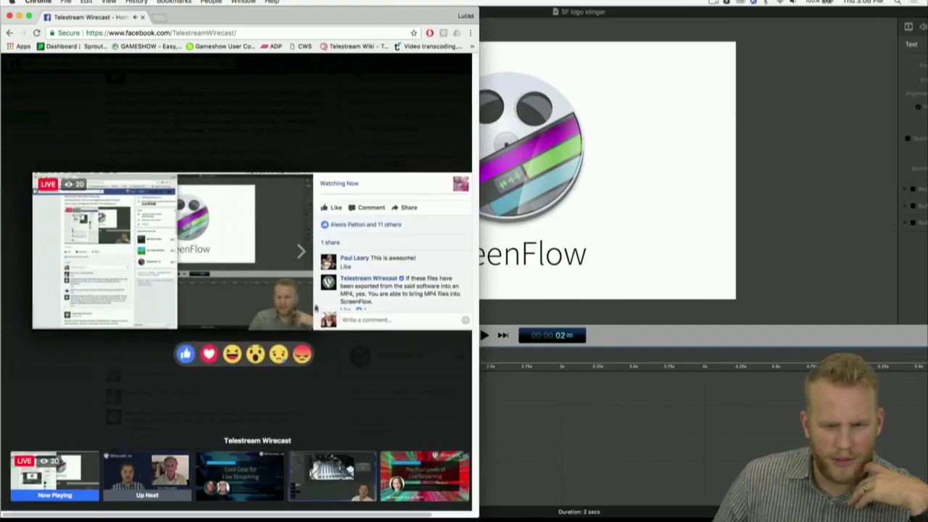
pyautogui.scroll(-6, 422, 275)
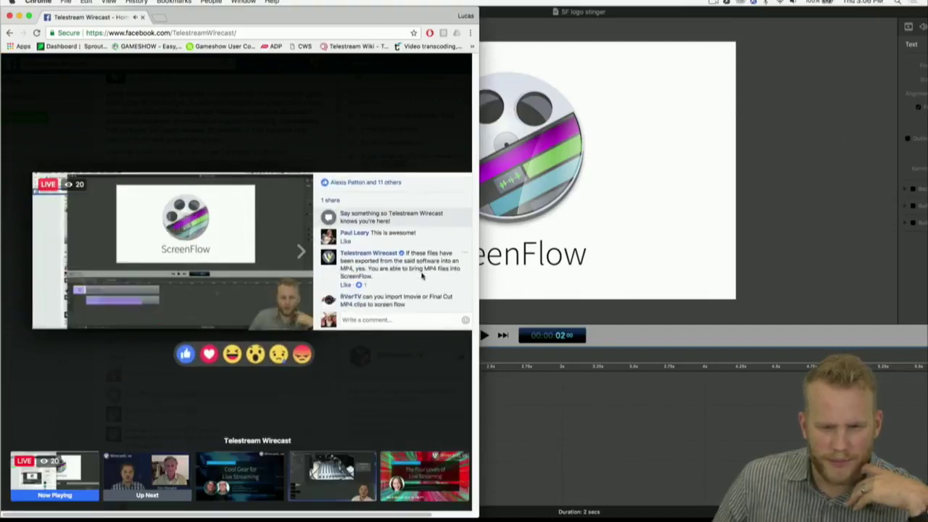
pyautogui.scroll(-1, 420, 273)
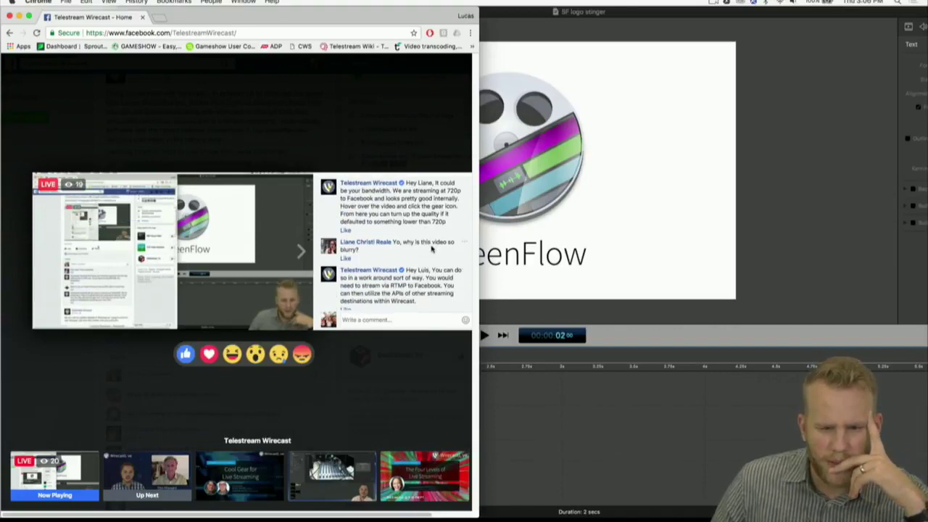
pyautogui.scroll(3, 432, 249)
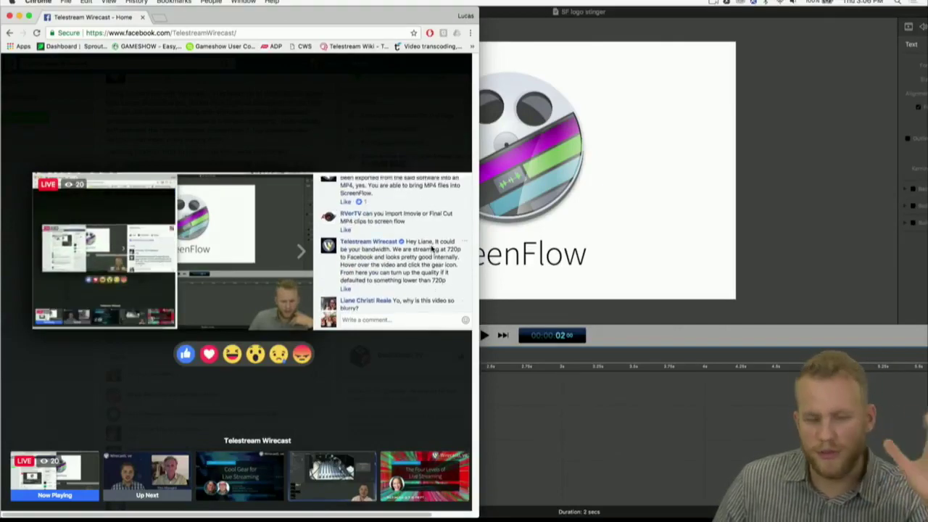
pyautogui.scroll(-5, 431, 249)
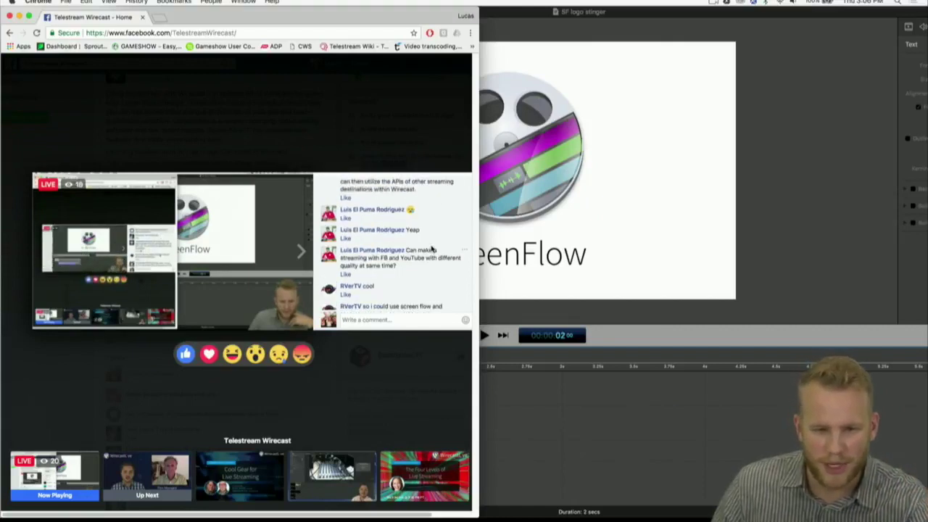
pyautogui.scroll(4, 431, 249)
pyautogui.scroll(1, 432, 248)
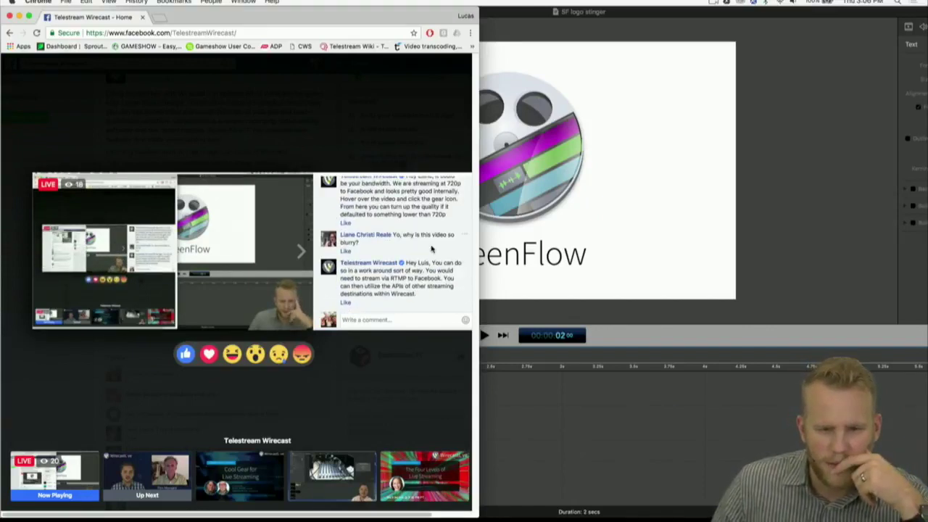
pyautogui.scroll(1, 432, 249)
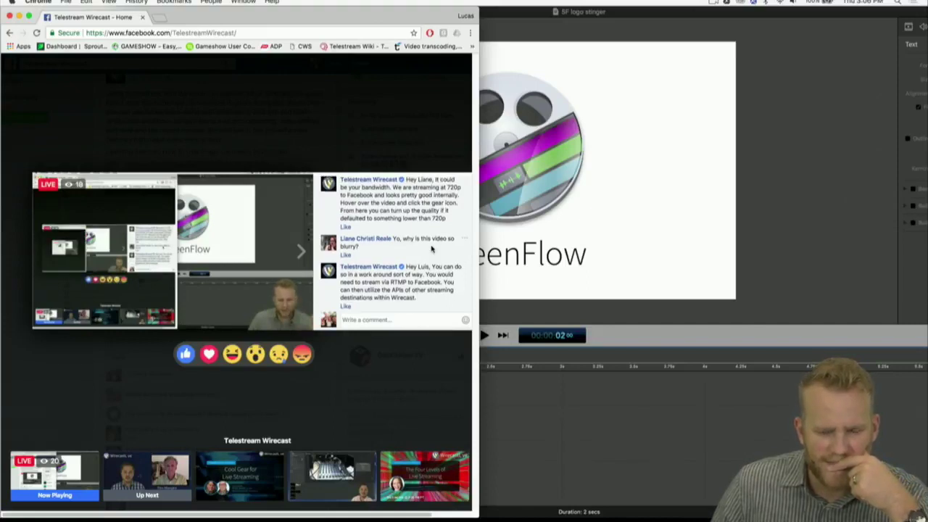
pyautogui.scroll(3, 431, 249)
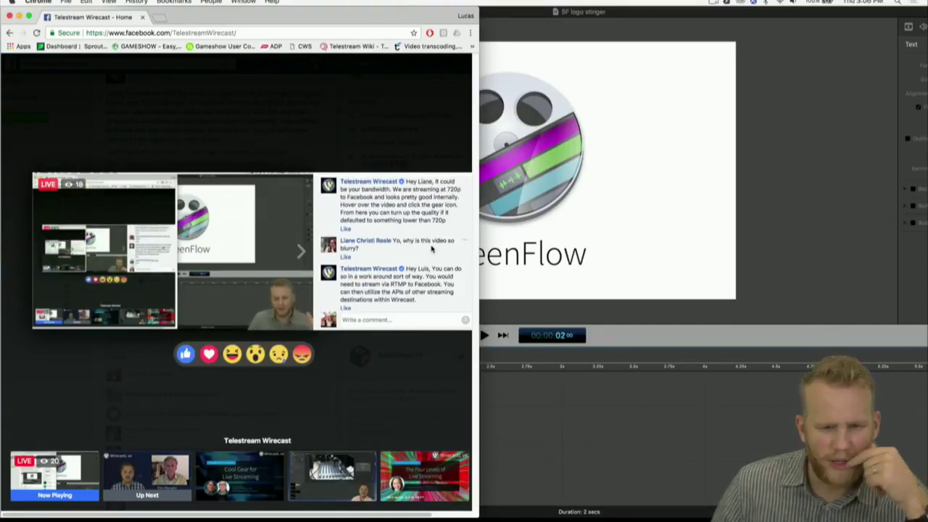
pyautogui.scroll(5, 433, 248)
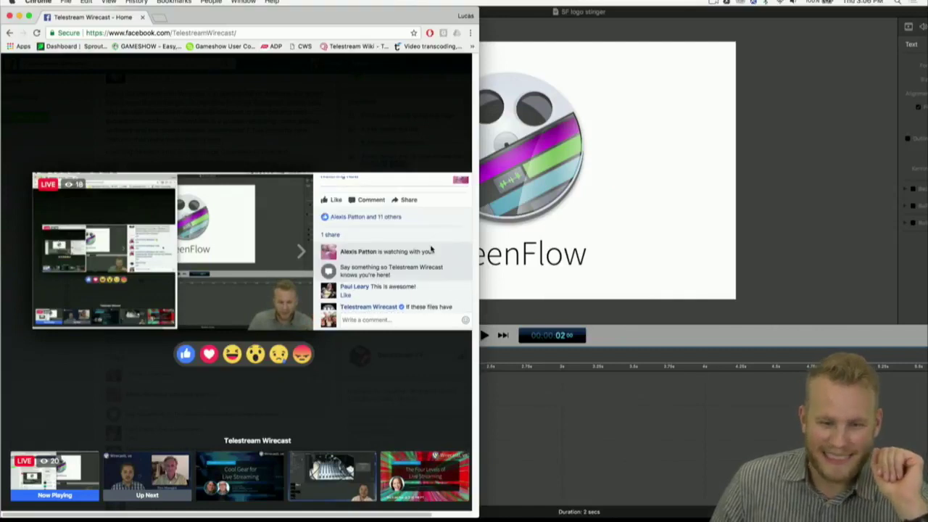
pyautogui.scroll(-1, 450, 267)
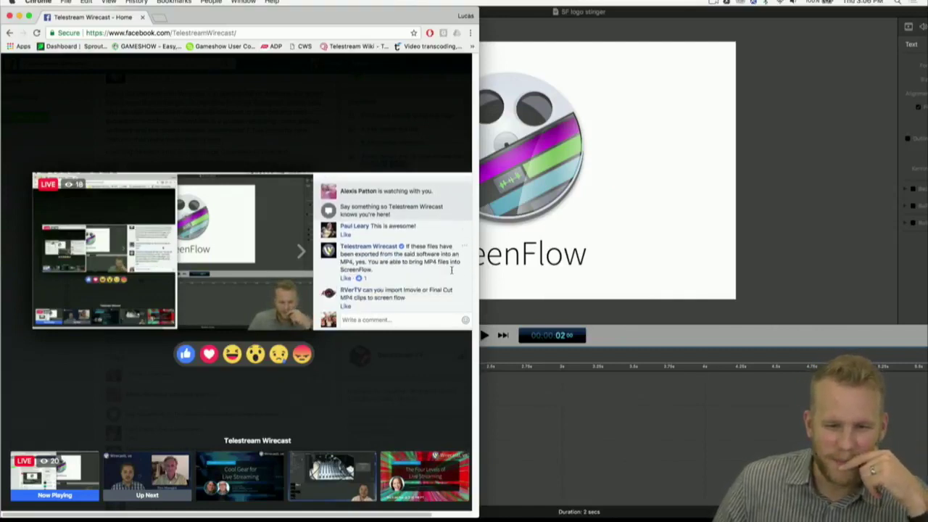
pyautogui.click(815, 266)
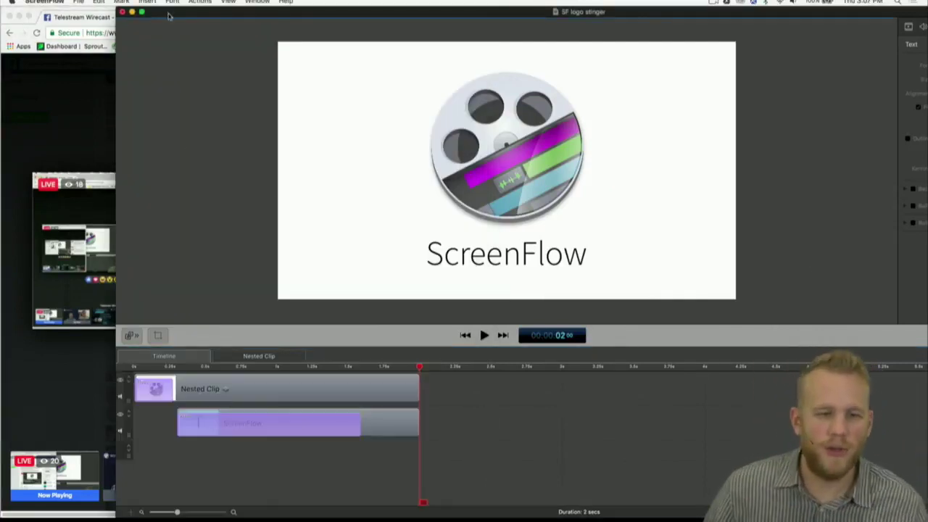
# Drag the SF logo stinger window back to full screen, its top aligned under the menu bar.
pyautogui.moveTo(170, 14); pyautogui.dragTo(49, 12)
pyautogui.moveTo(903, 19); pyautogui.dragTo(905, 10)
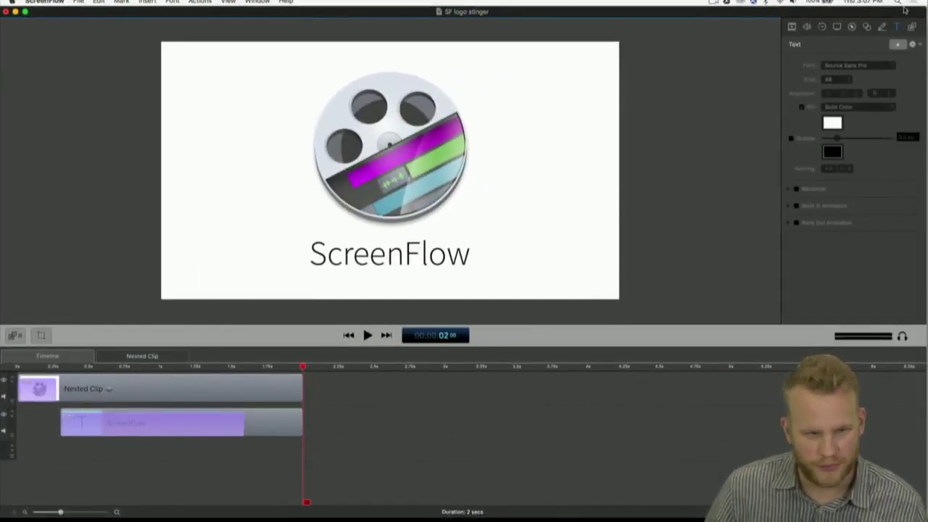
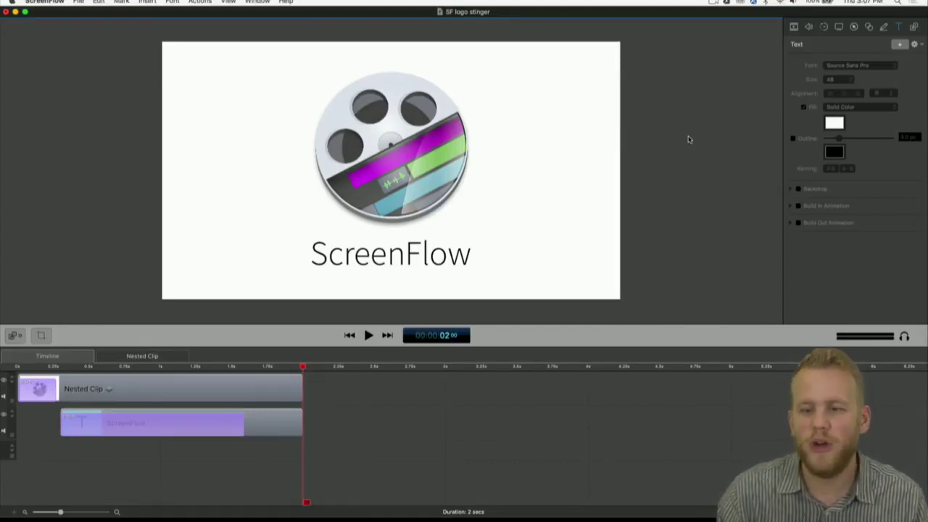
# Check the Facebook Live stream in Chrome, then return to ScreenFlow and restore Wirecast Pro.
pyautogui.hotkey('ctrl', 'Up')
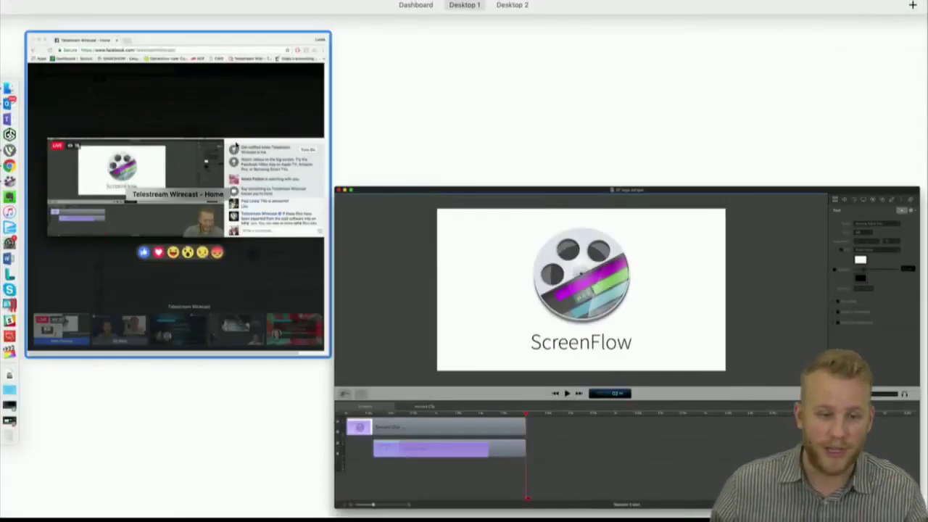
pyautogui.click(176, 186)
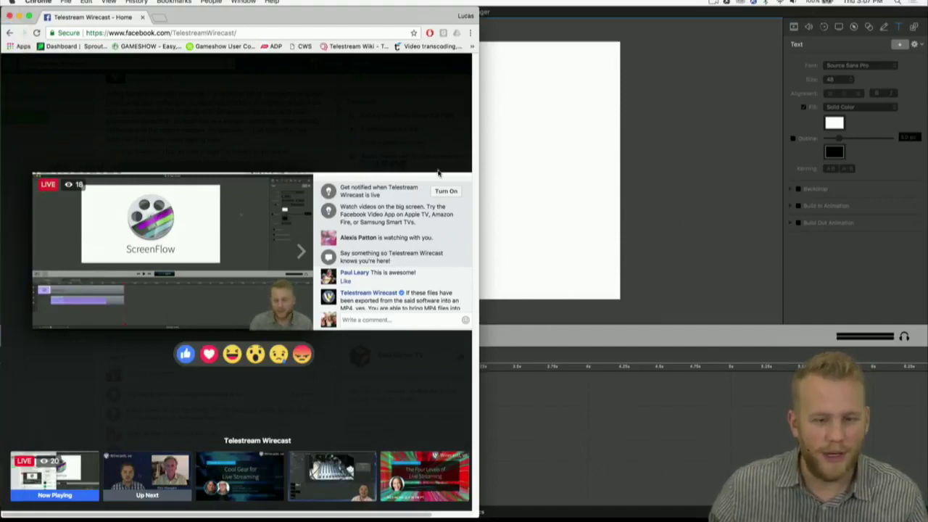
pyautogui.click(648, 331)
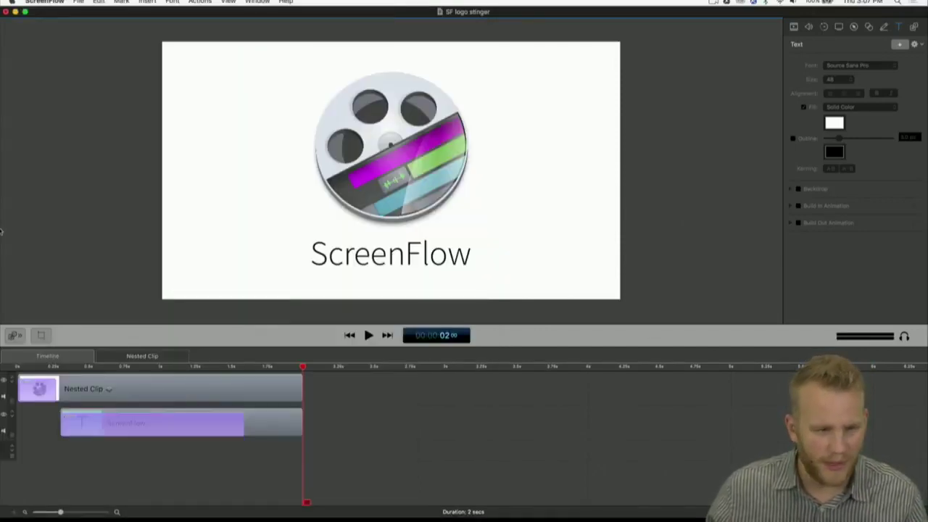
pyautogui.click(24, 404)
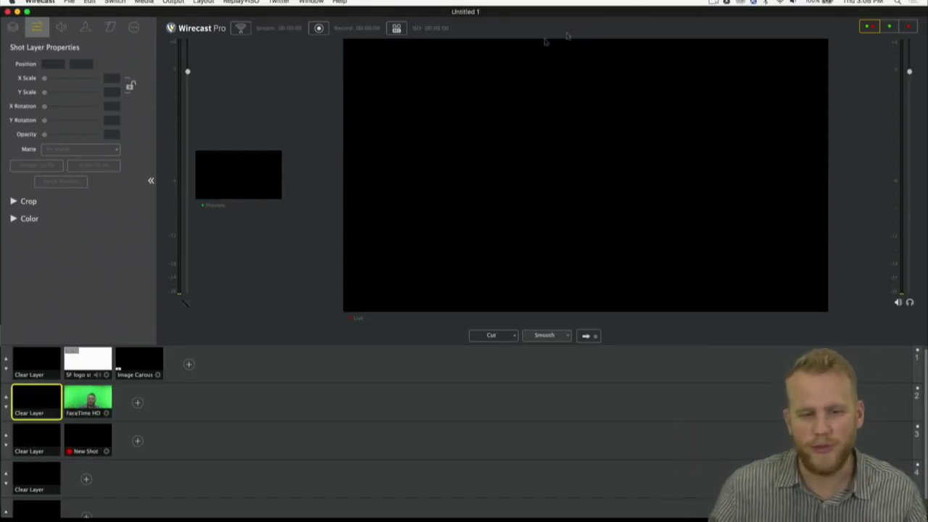
# Put the FaceTime camera shot live in Wirecast.
pyautogui.click(102, 376)
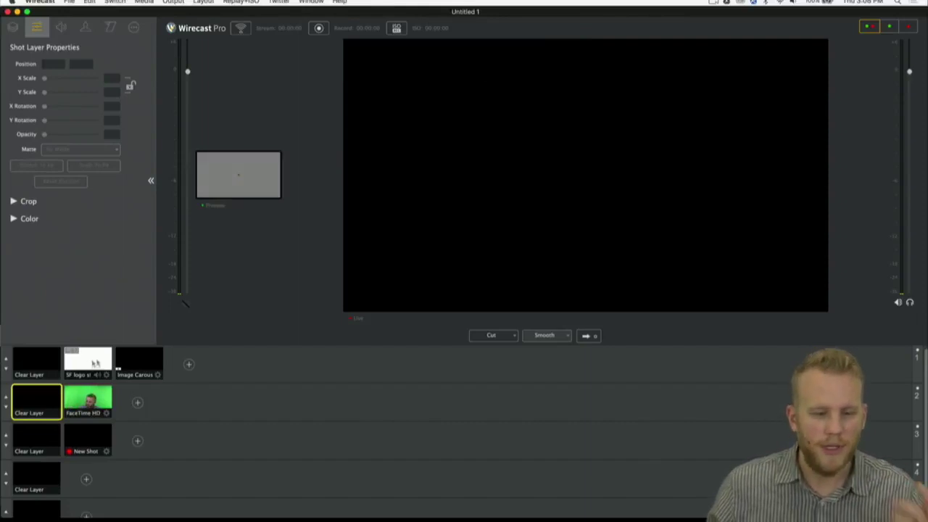
pyautogui.click(120, 363)
pyautogui.click(89, 400)
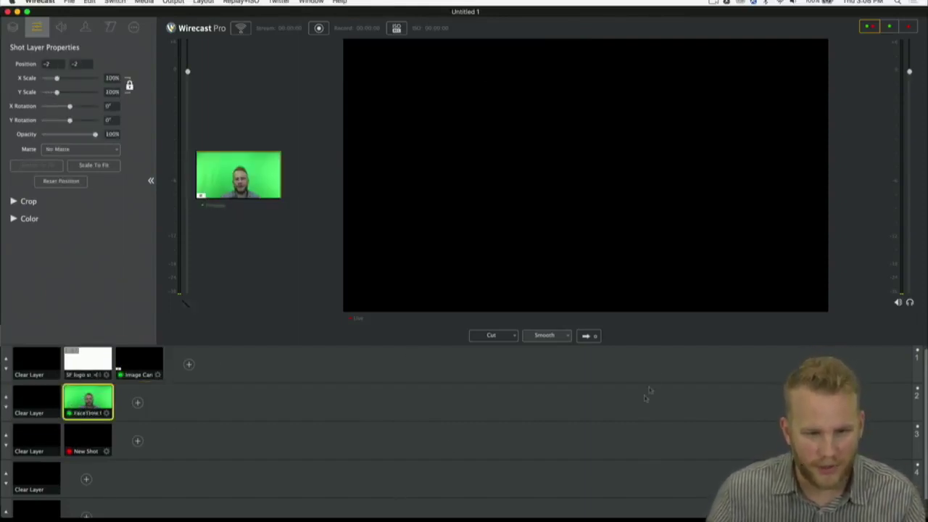
pyautogui.click(591, 336)
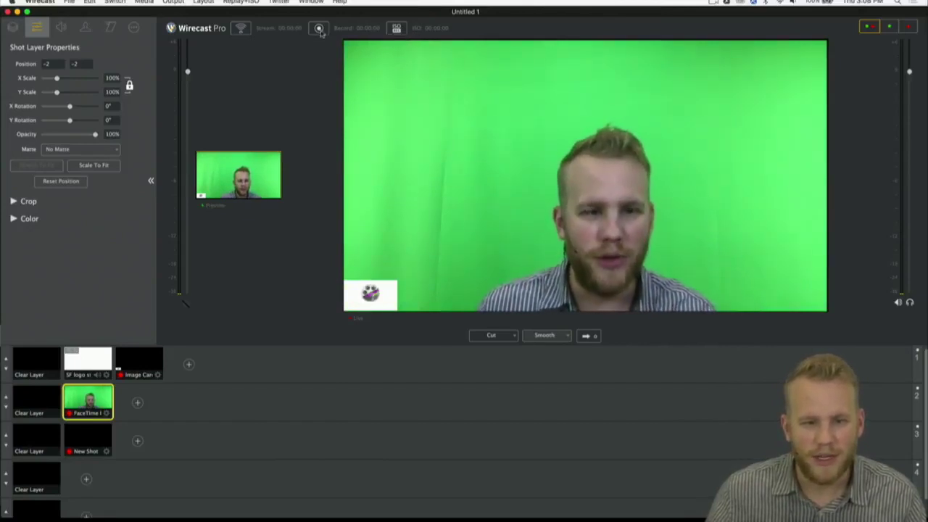
# Add a Record To Disk - MP4 output at 1080p30 (4Mbps), saving to the Desktop.
pyautogui.press('super+y')
pyautogui.click(505, 118)
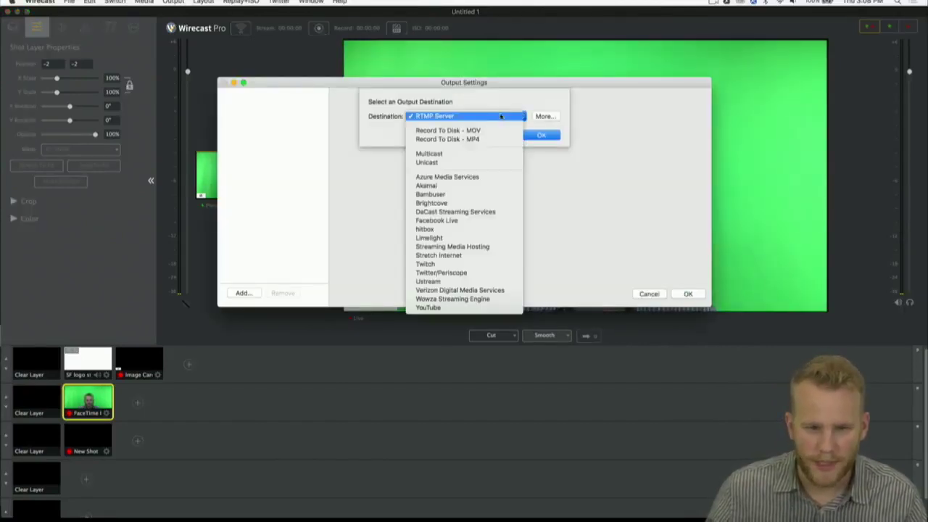
pyautogui.click(495, 139)
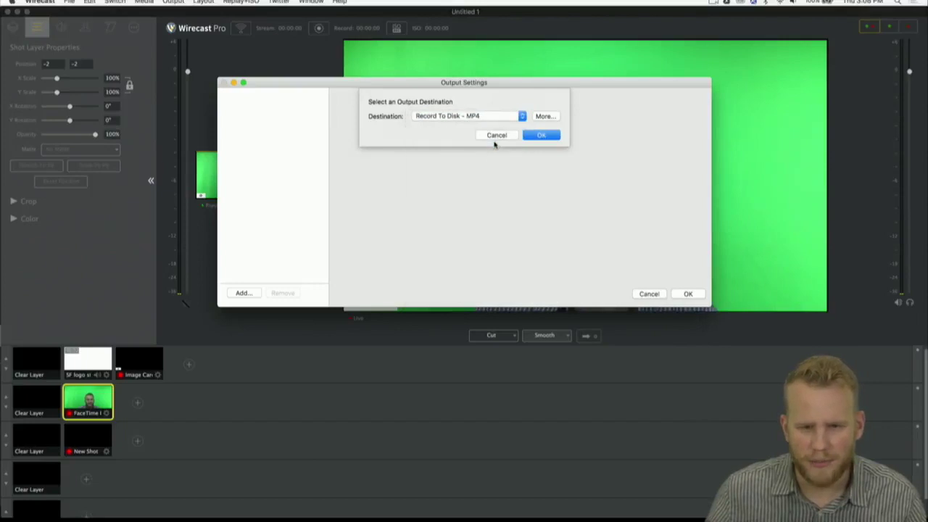
pyautogui.click(545, 116)
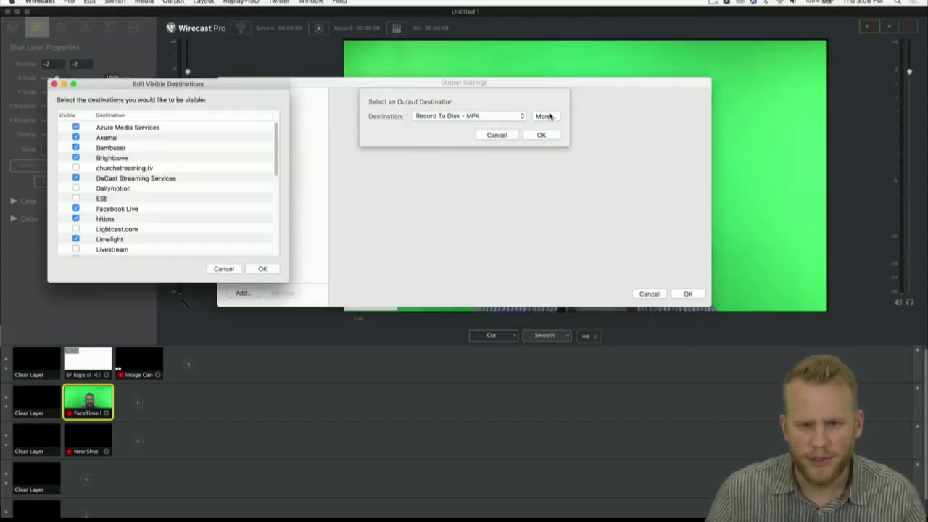
pyautogui.click(236, 269)
pyautogui.click(543, 136)
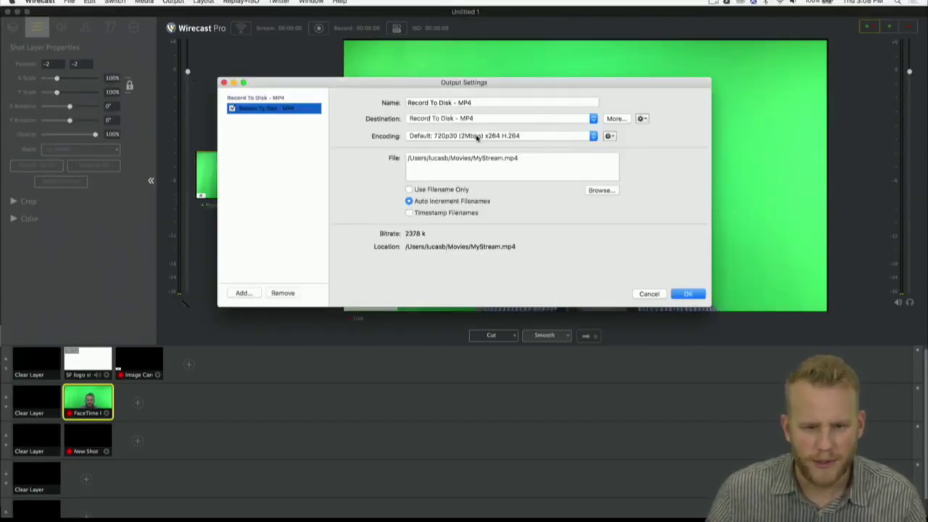
pyautogui.click(496, 135)
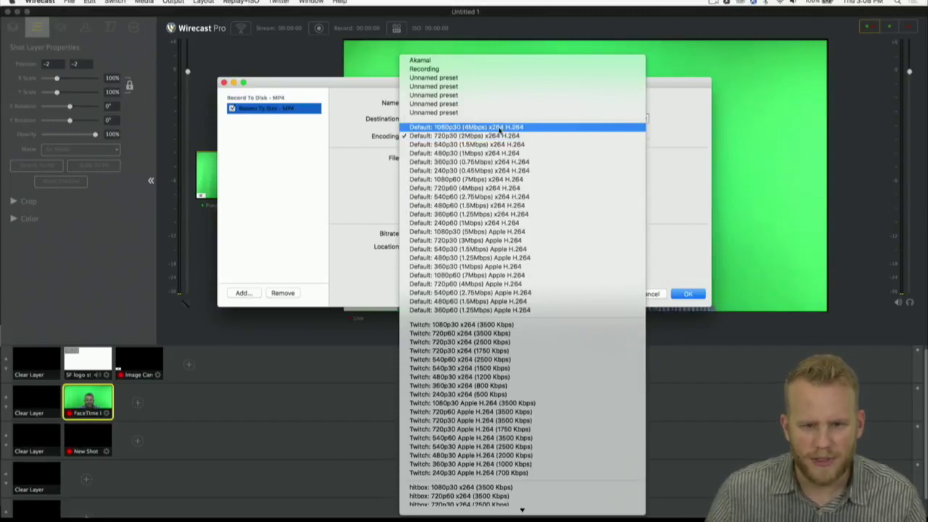
pyautogui.click(530, 129)
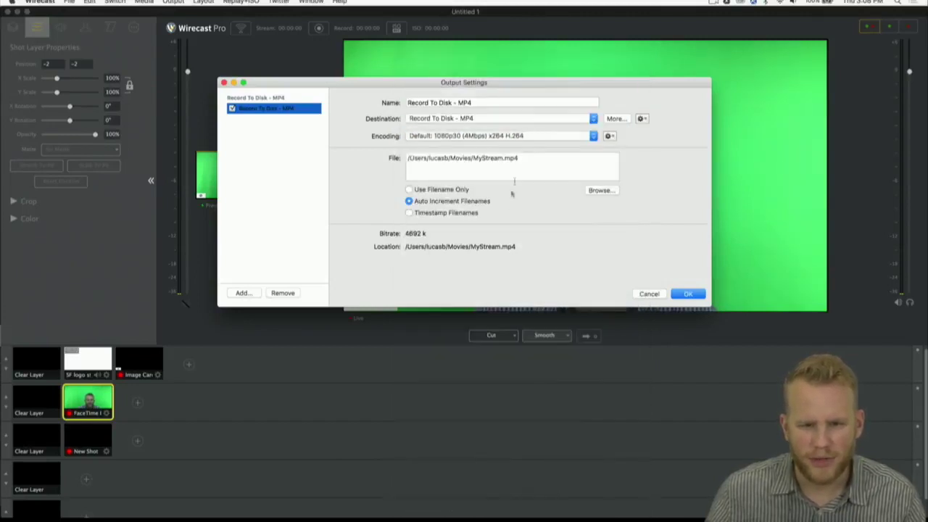
pyautogui.click(599, 190)
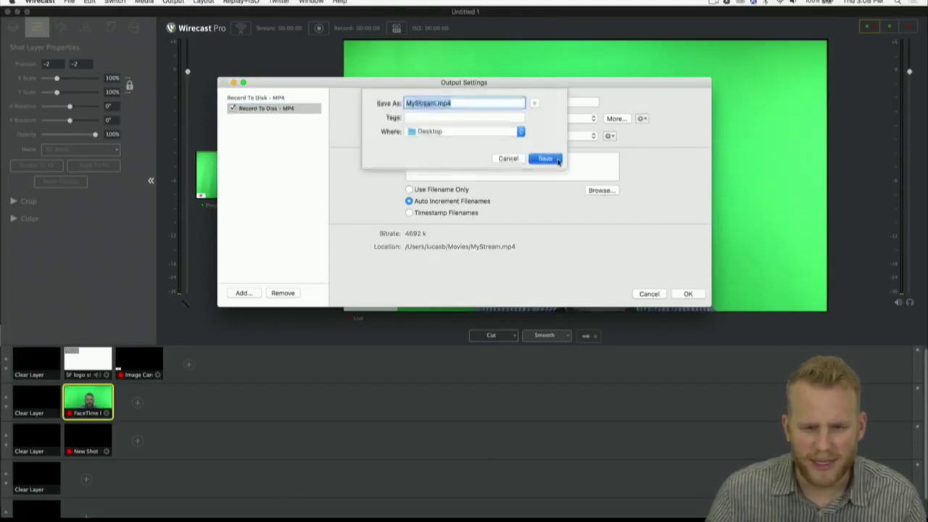
pyautogui.click(545, 159)
pyautogui.click(688, 293)
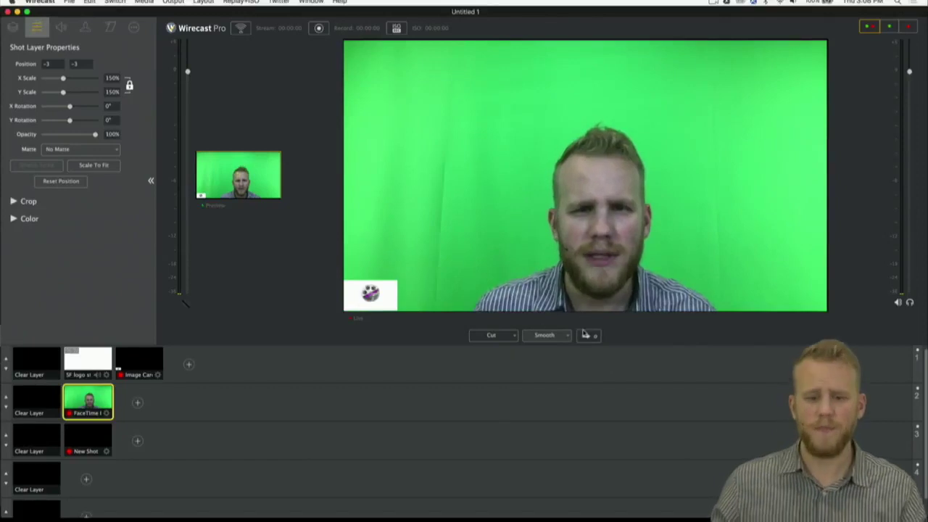
# Record the live FaceTime camera output to disk, then minimize Wirecast.
pyautogui.click(319, 29)
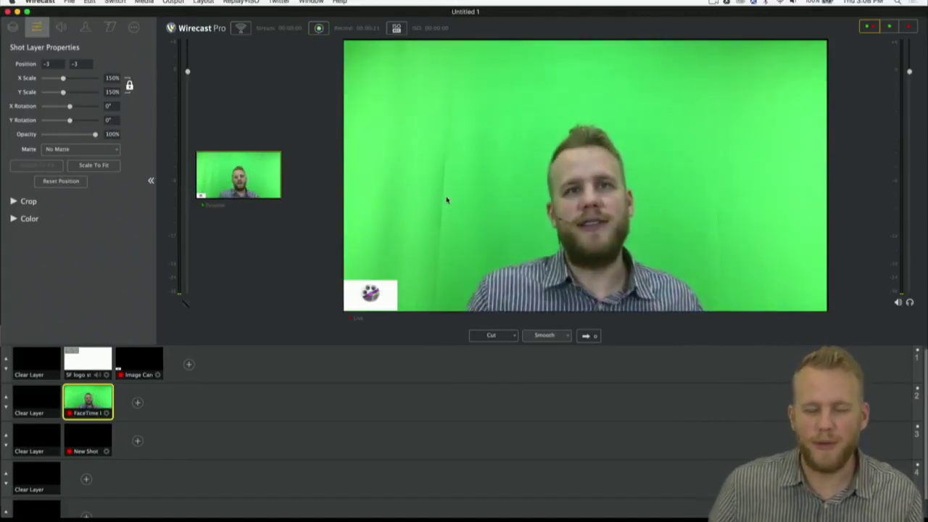
pyautogui.click(17, 12)
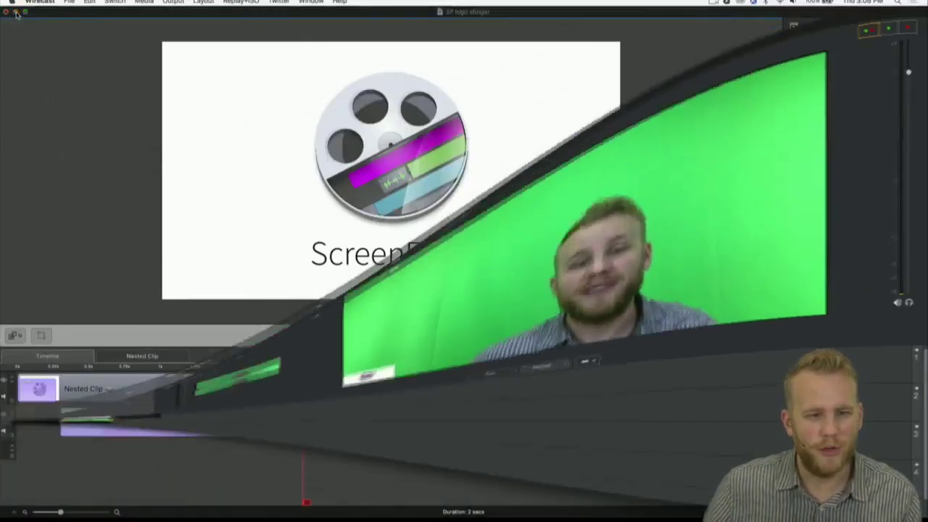
# Create a new blank 1080p HD ScreenFlow document.
pyautogui.click(69, 2)
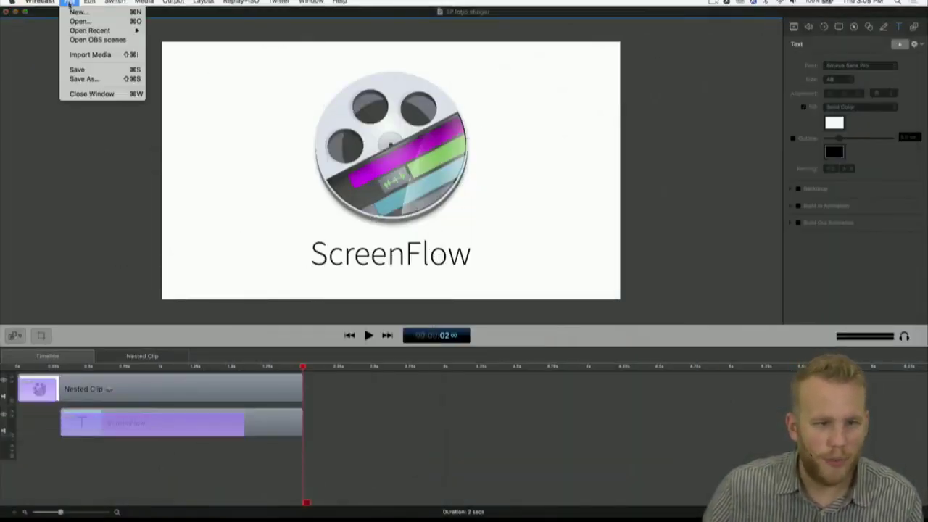
pyautogui.click(57, 48)
pyautogui.click(76, 3)
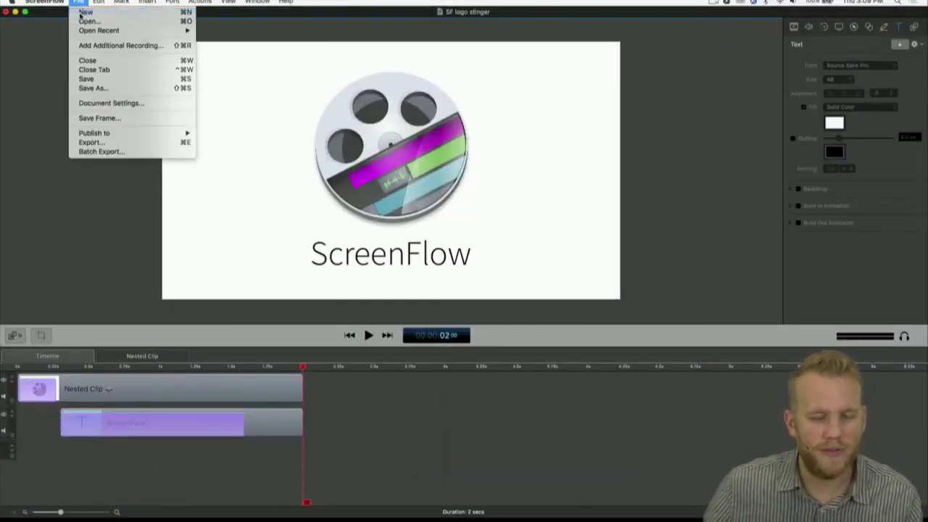
pyautogui.click(85, 12)
pyautogui.click(353, 139)
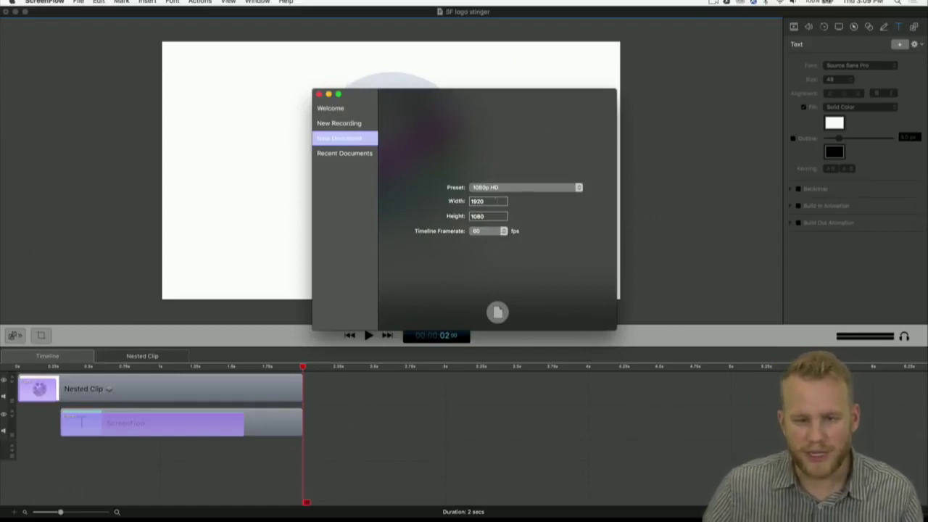
pyautogui.click(498, 313)
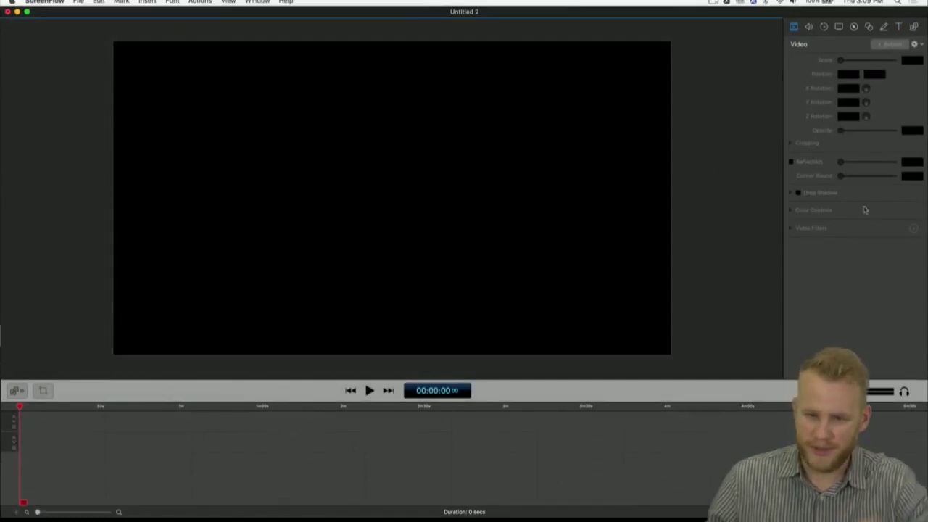
# Import MyStream_0.mp4 into the Media Library.
pyautogui.click(913, 28)
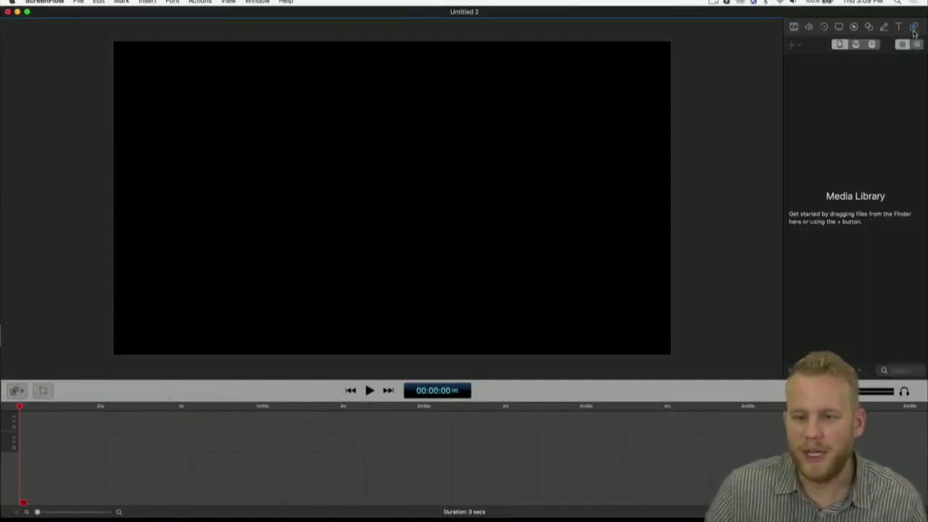
pyautogui.click(792, 45)
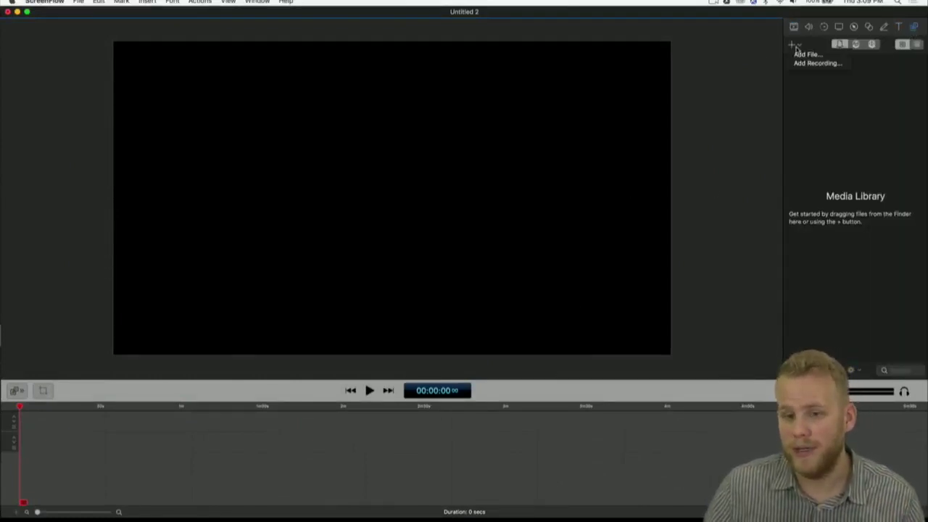
pyautogui.click(801, 54)
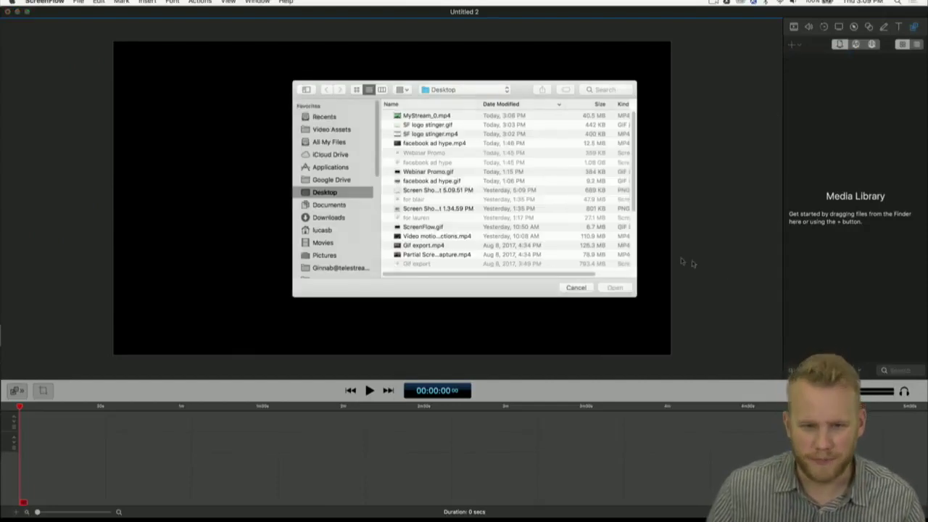
pyautogui.click(467, 116)
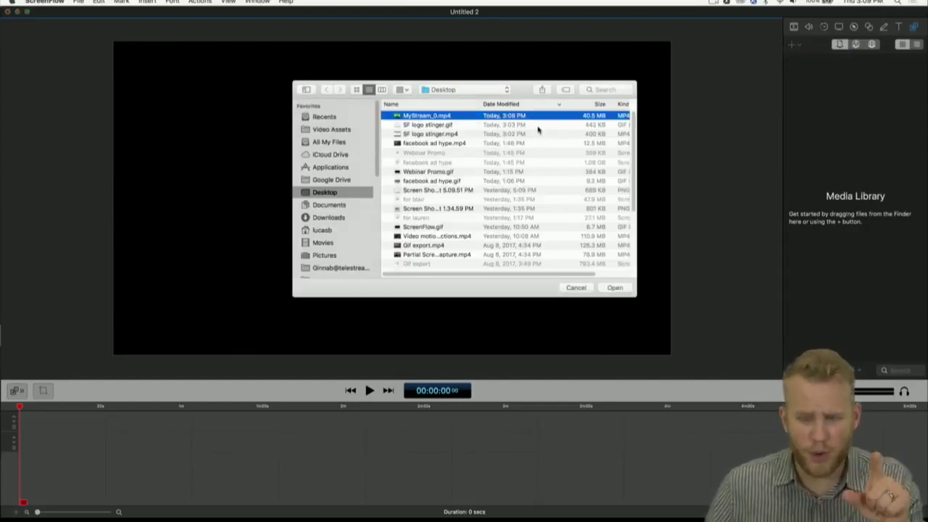
pyautogui.click(616, 288)
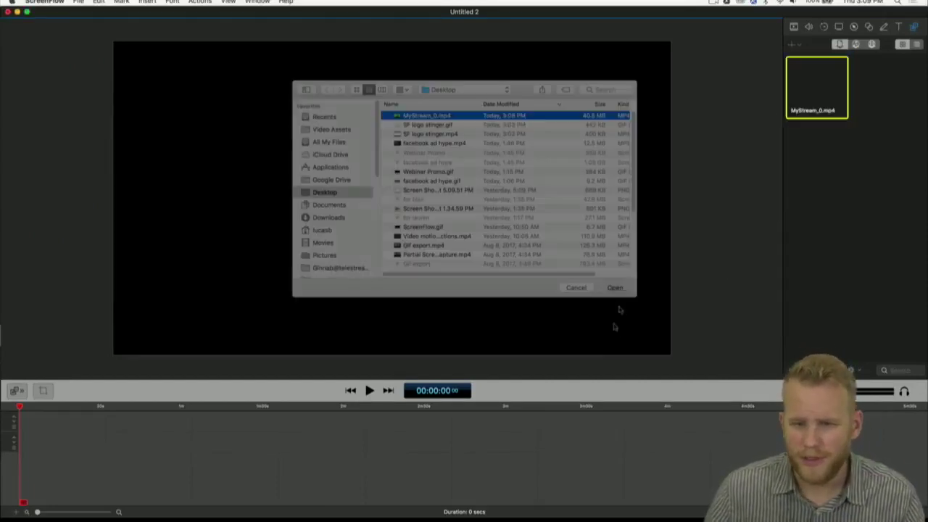
# Place MyStream_0.mp4 on the timeline, play it, and zoom the timeline in.
pyautogui.moveTo(816, 87); pyautogui.dragTo(29, 424)
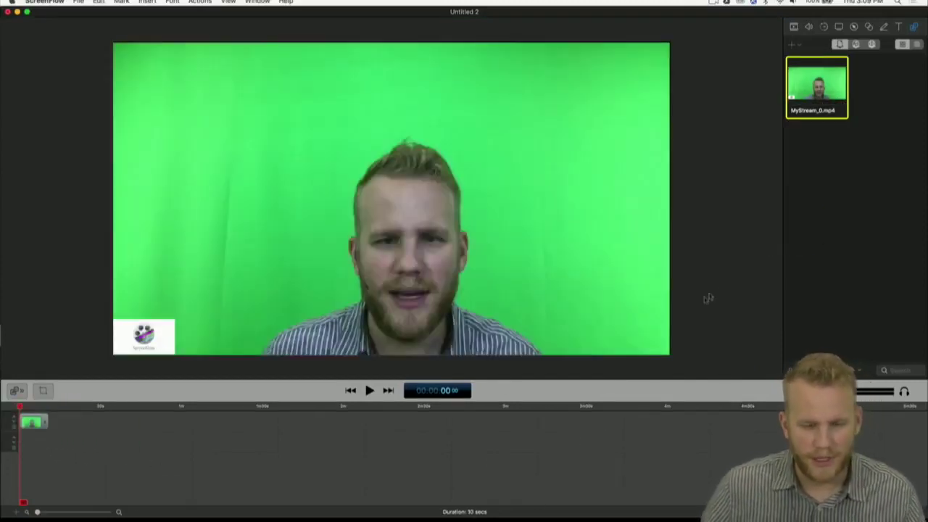
pyautogui.press('space')
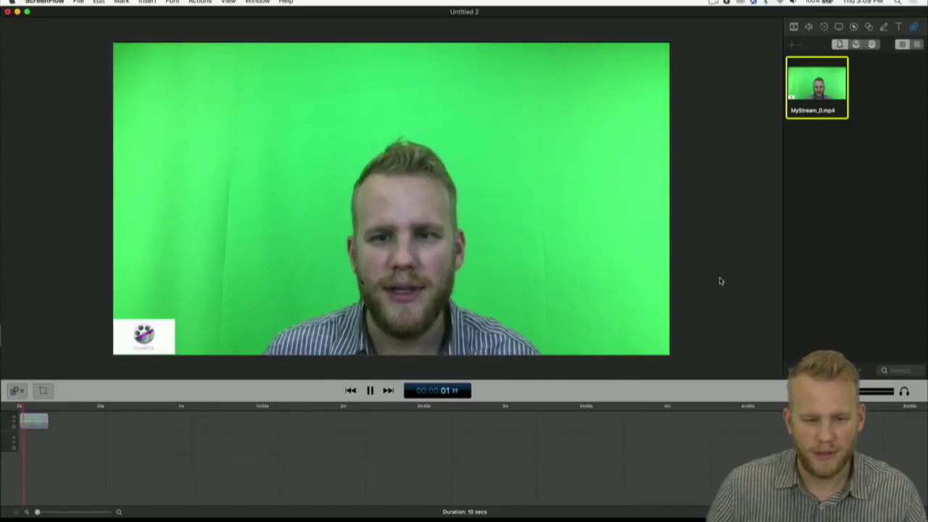
pyautogui.press('super+equal')
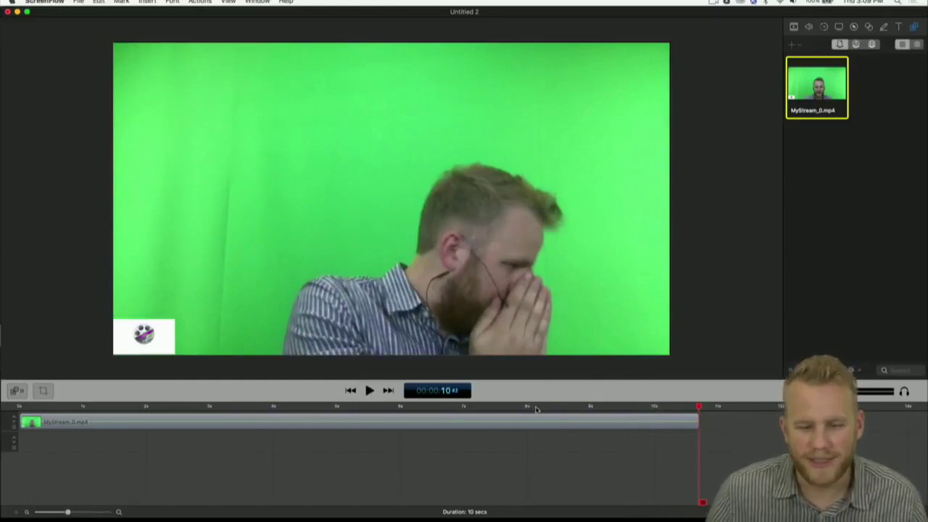
# Split the clip at about 9 s and delete the short tail piece.
pyautogui.moveTo(537, 408); pyautogui.dragTo(632, 408)
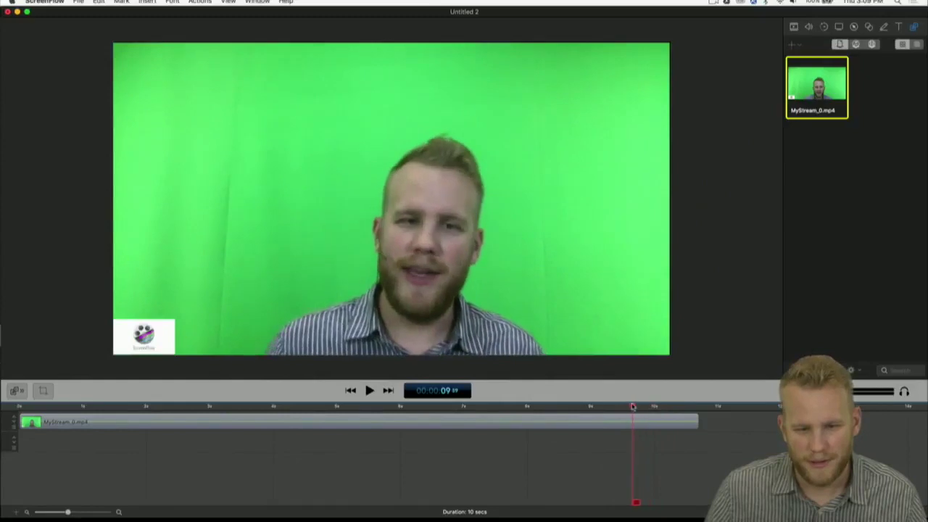
pyautogui.click(626, 426)
pyautogui.press('t')
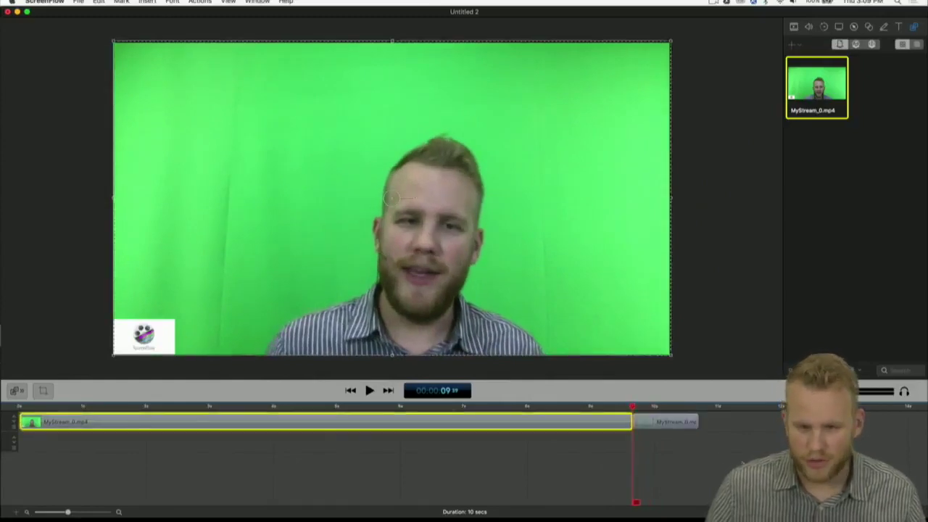
pyautogui.click(675, 408)
pyautogui.click(701, 431)
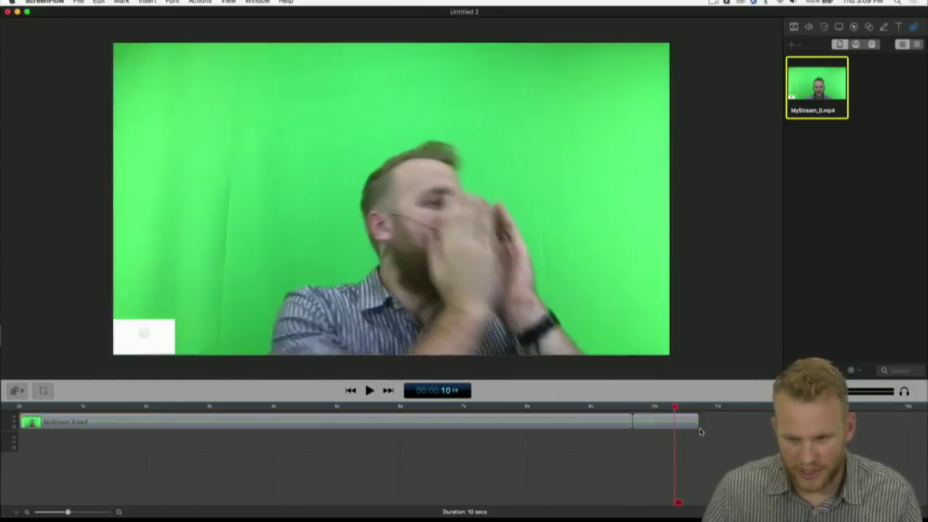
pyautogui.click(695, 424)
pyautogui.press('Delete')
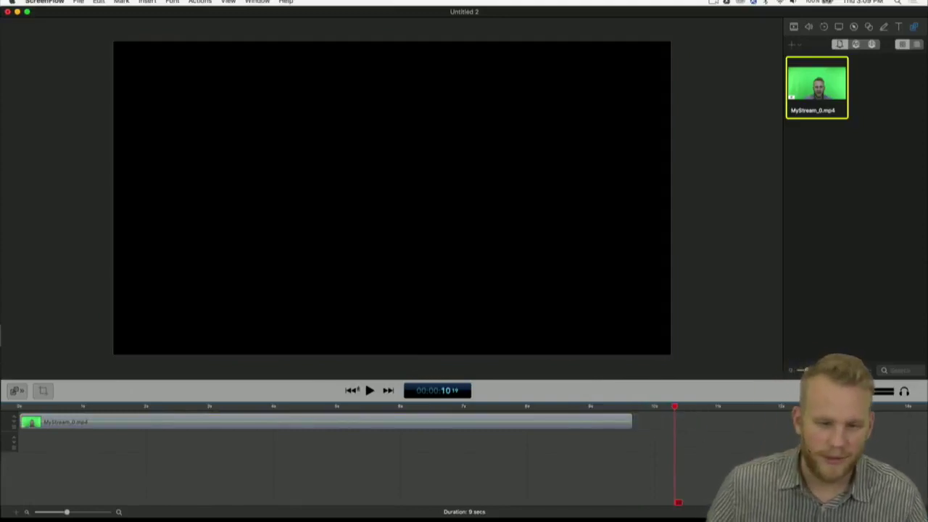
pyautogui.press('space')
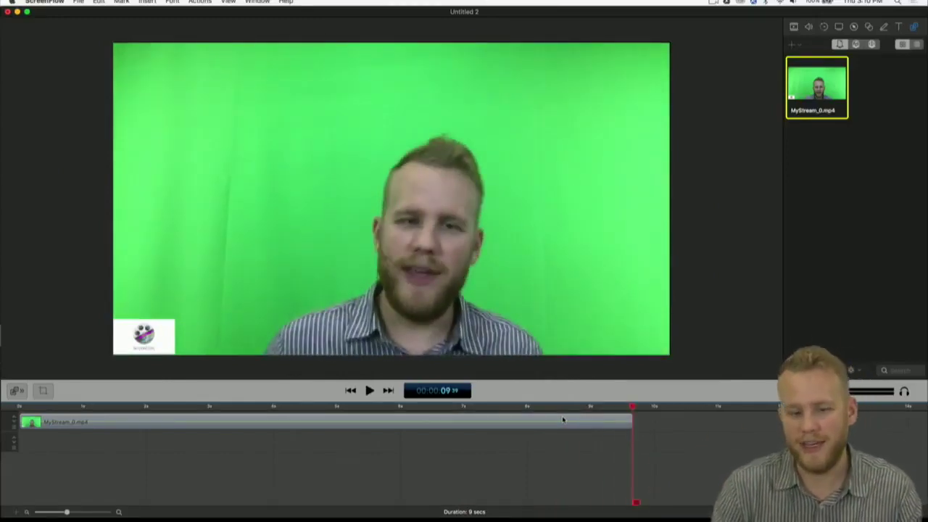
pyautogui.click(77, 2)
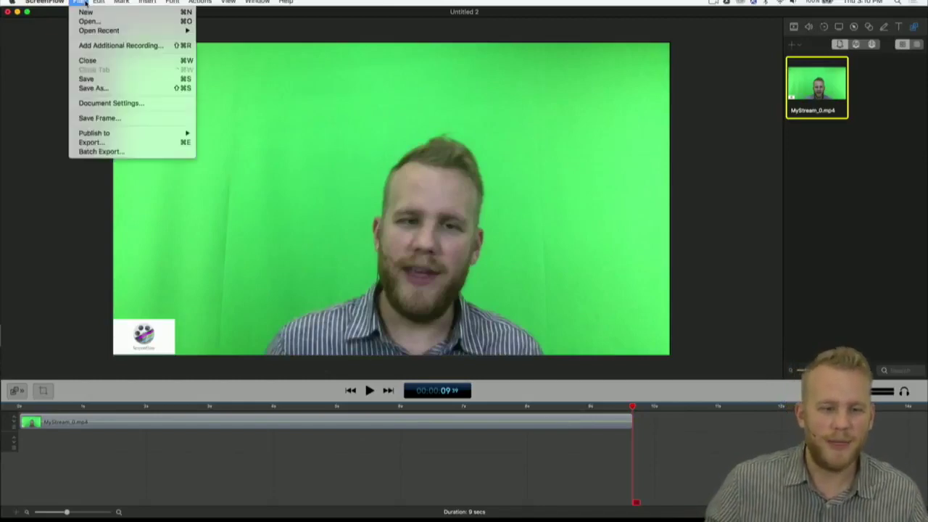
pyautogui.moveTo(174, 133)
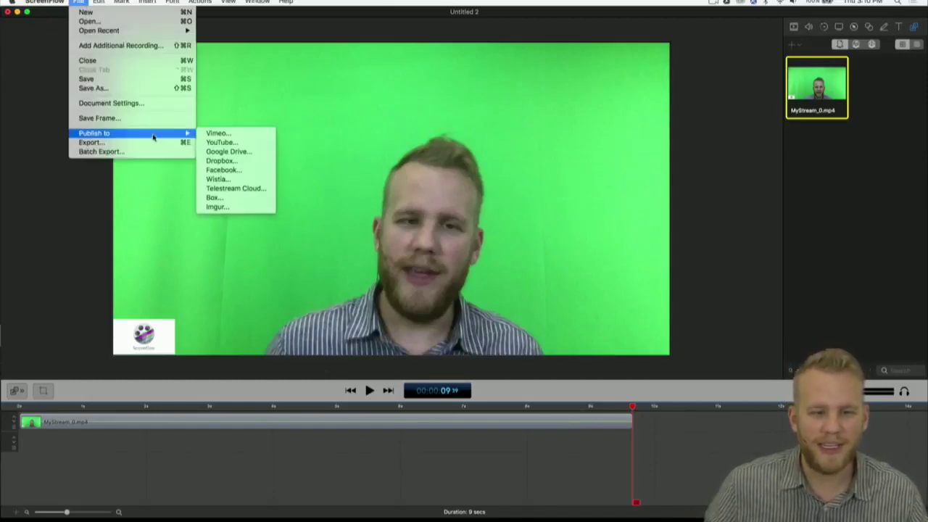
pyautogui.click(226, 142)
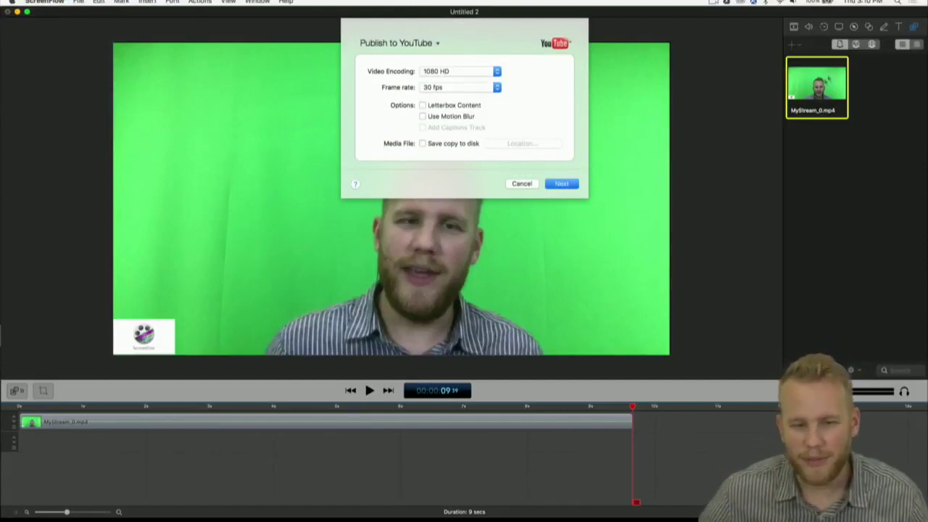
pyautogui.click(572, 184)
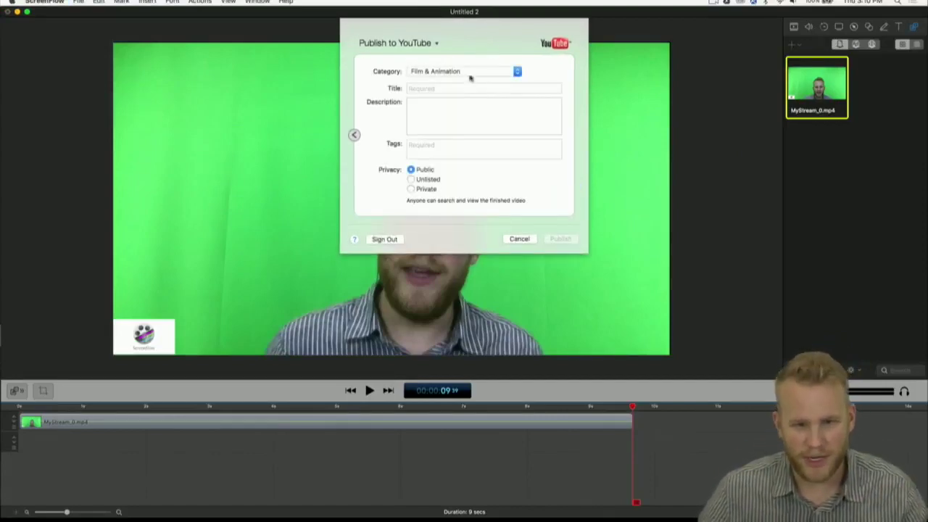
pyautogui.click(460, 87)
pyautogui.write('dfg')
pyautogui.click(451, 105)
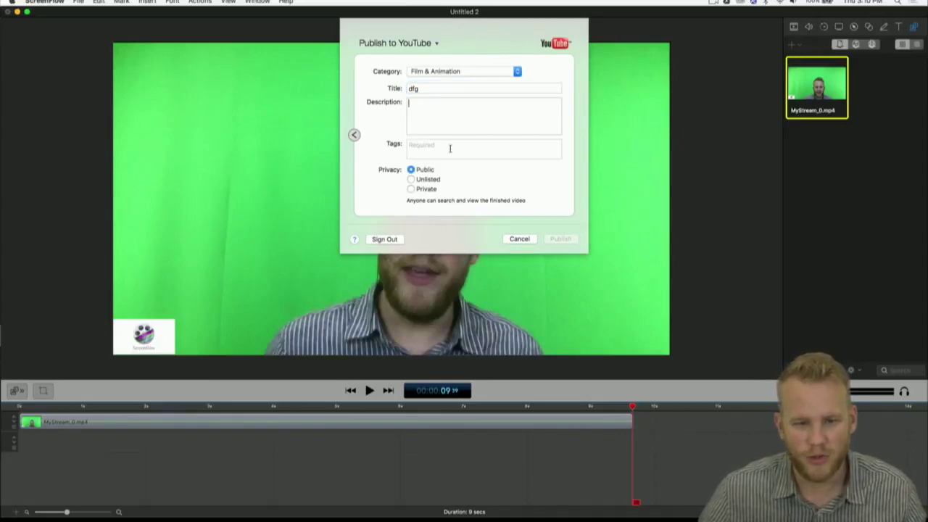
pyautogui.write('dfg')
pyautogui.click(448, 148)
pyautogui.write('dfg')
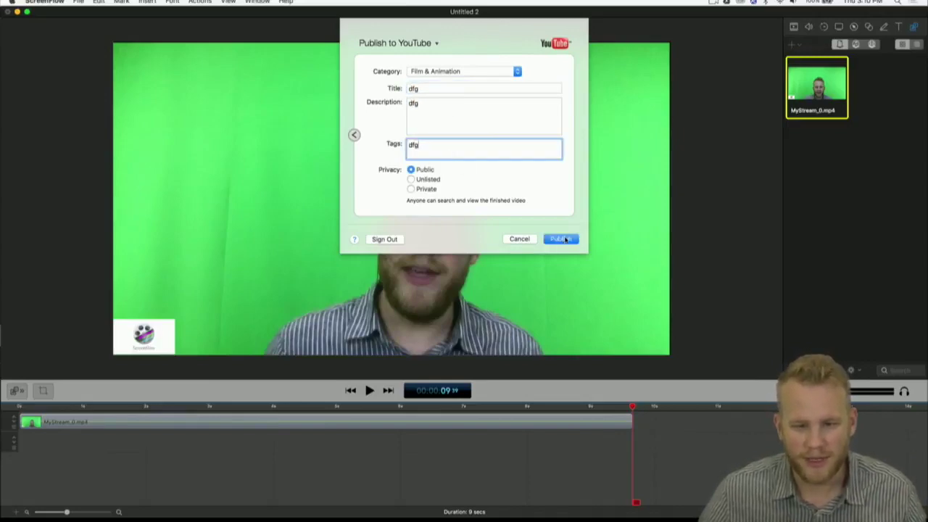
pyautogui.click(527, 239)
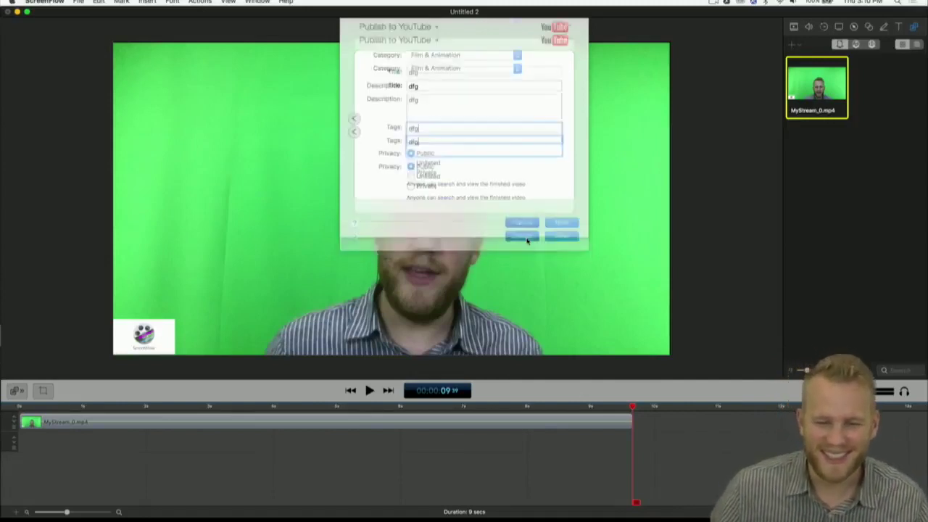
pyautogui.click(44, 2)
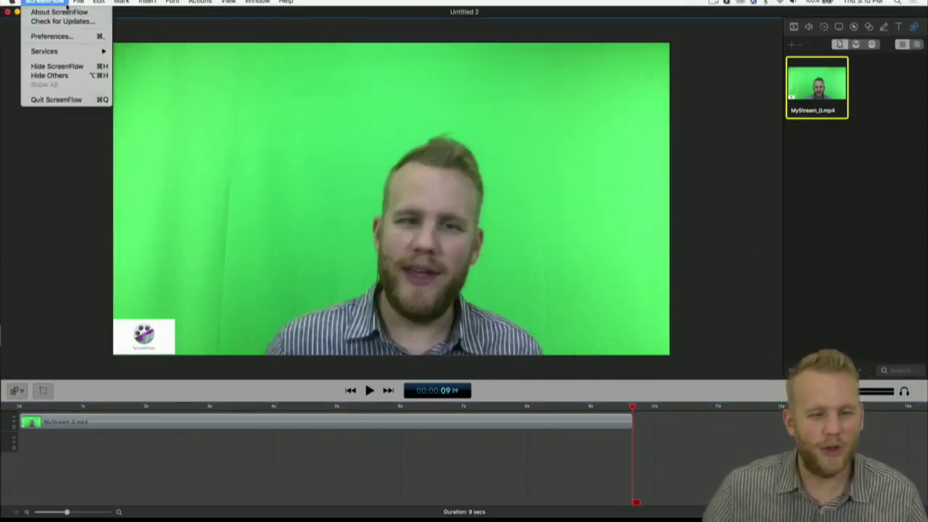
pyautogui.moveTo(138, 137)
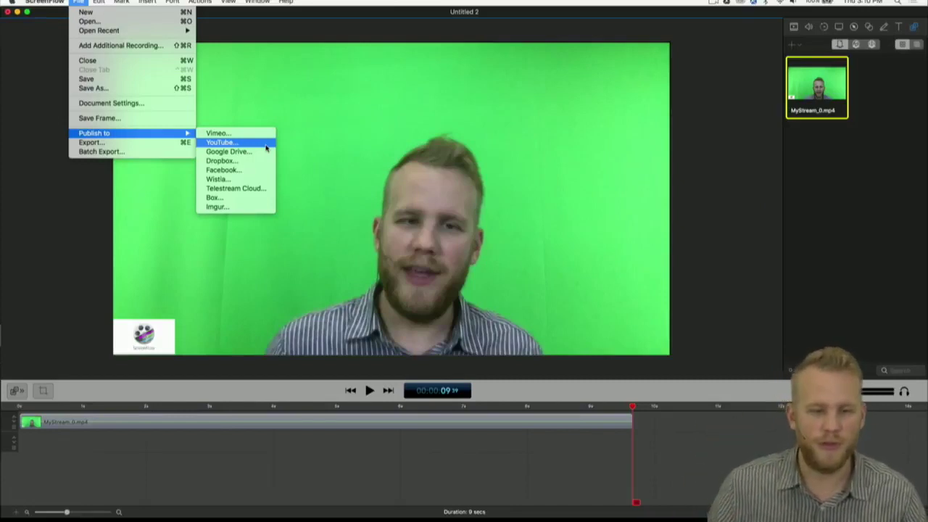
pyautogui.click(782, 187)
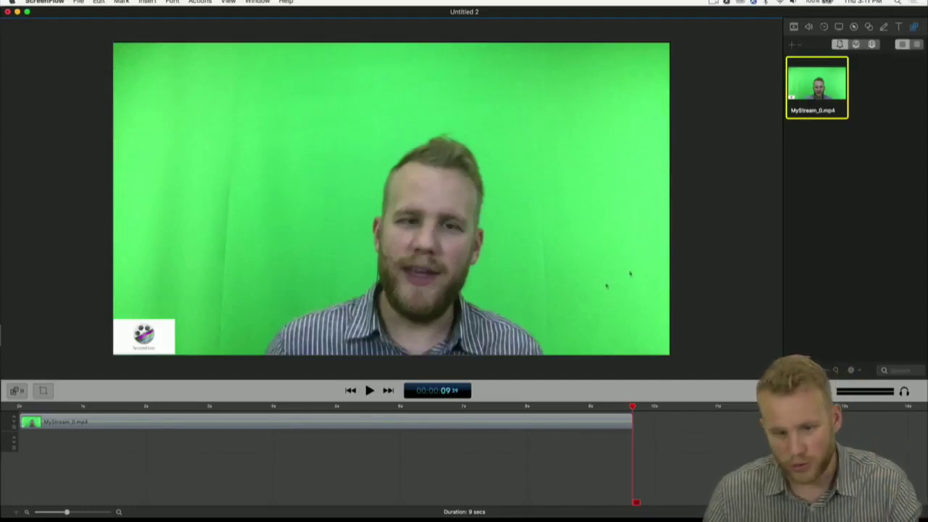
# Apply Reverse Clip to MyStream_0.mp4 and play it back to check.
pyautogui.rightClick(532, 421)
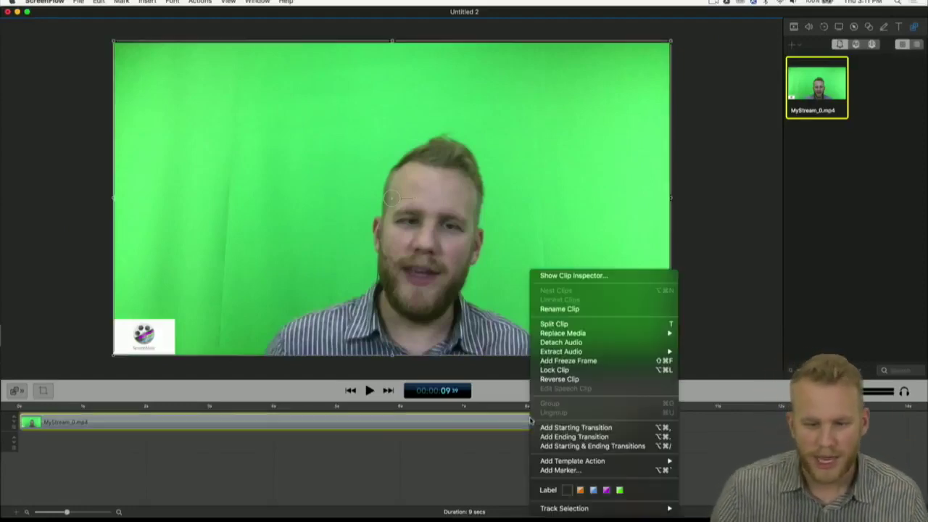
pyautogui.click(550, 382)
pyautogui.press('space')
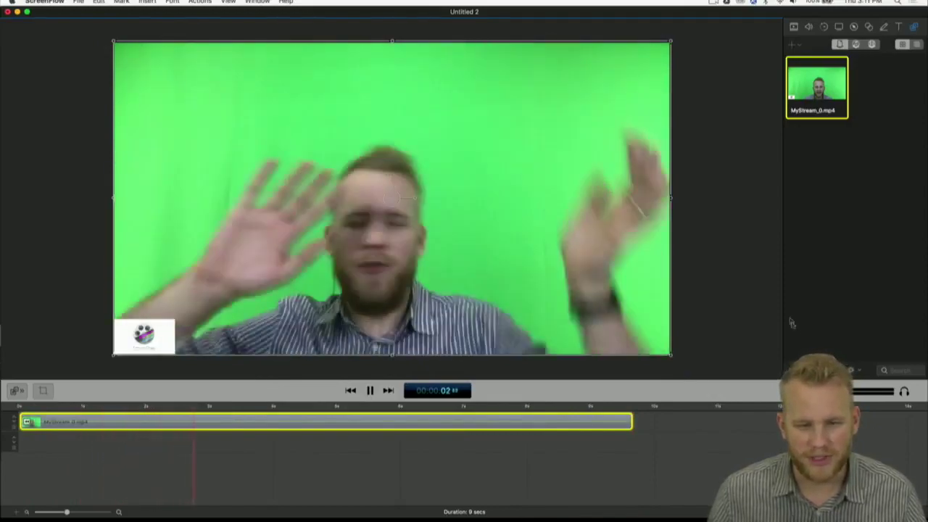
pyautogui.press('space')
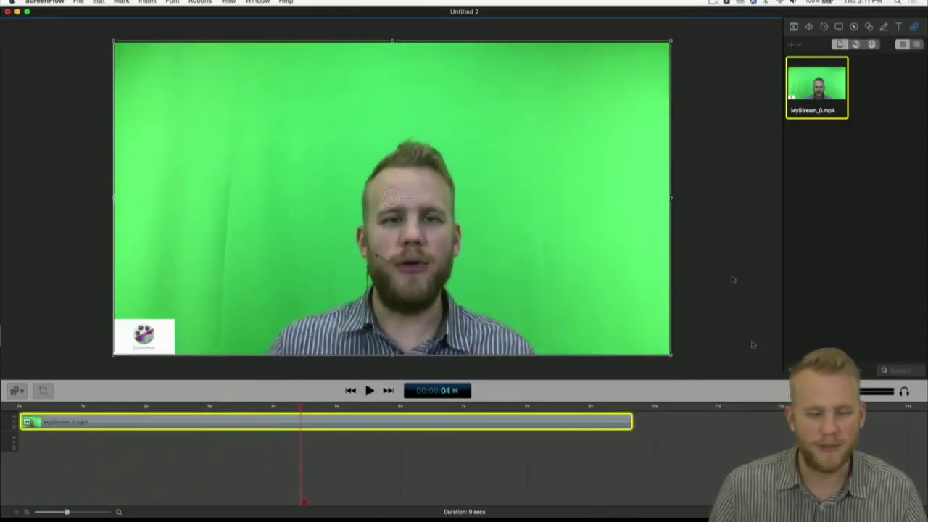
pyautogui.click(662, 448)
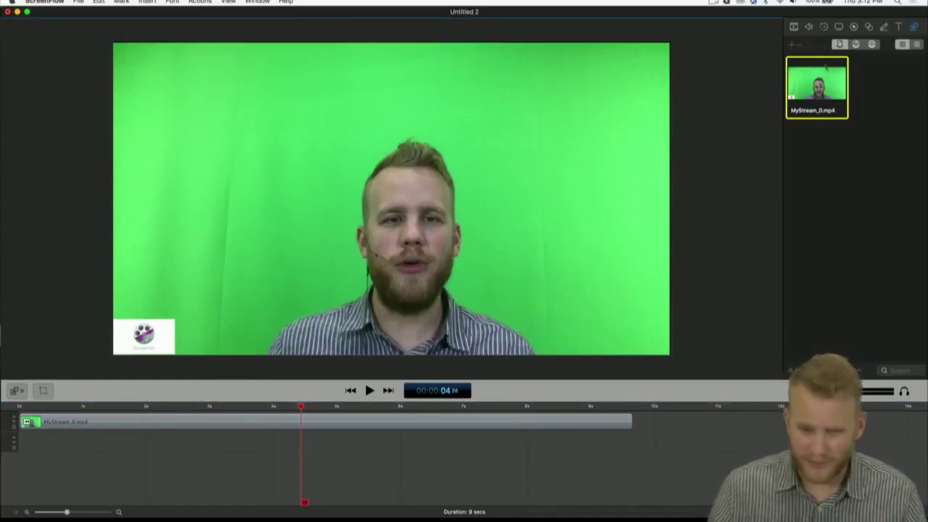
# Add a text overlay praising the presenter ('… is super awesome') and move it upper-left.
pyautogui.click(899, 26)
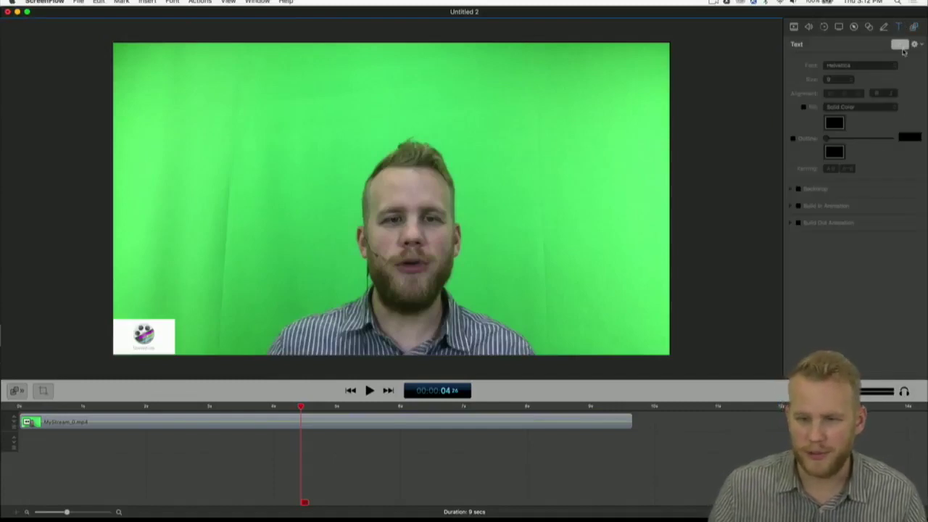
pyautogui.click(900, 44)
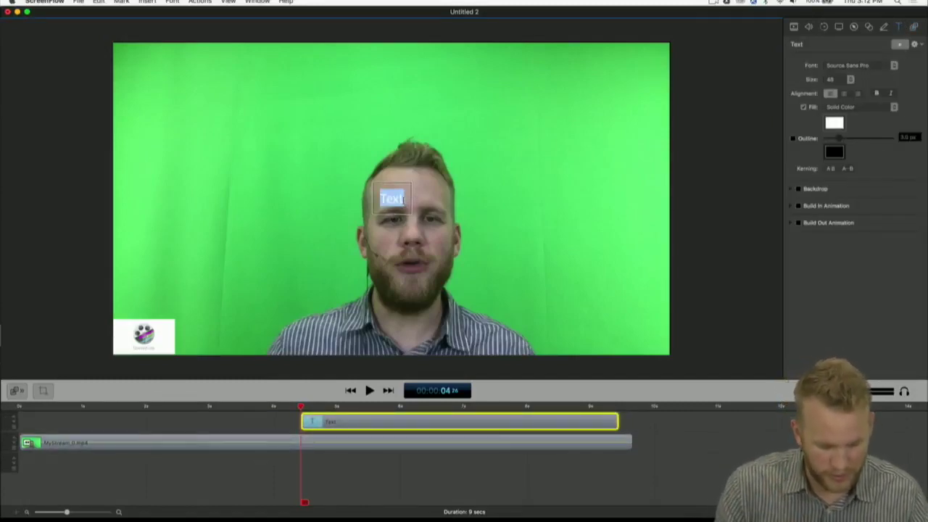
pyautogui.write('Lucas is s')
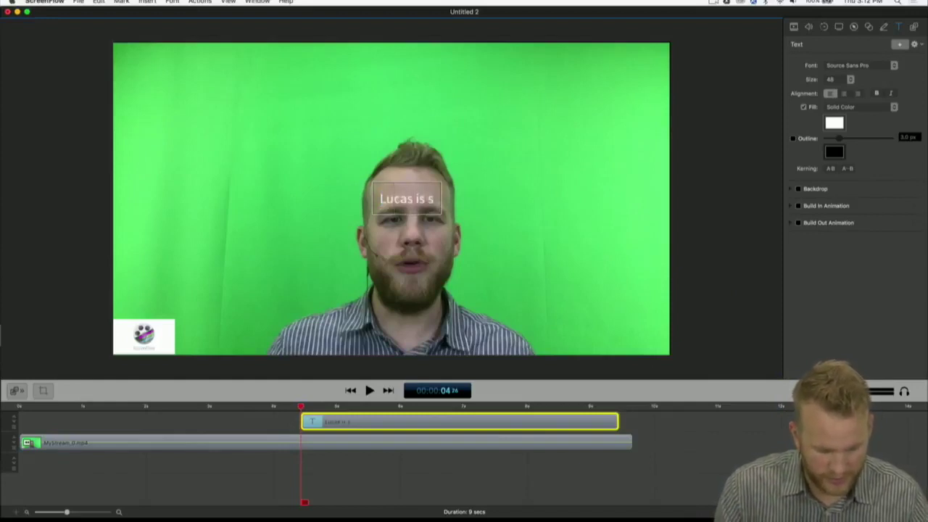
pyautogui.write('uper awesome')
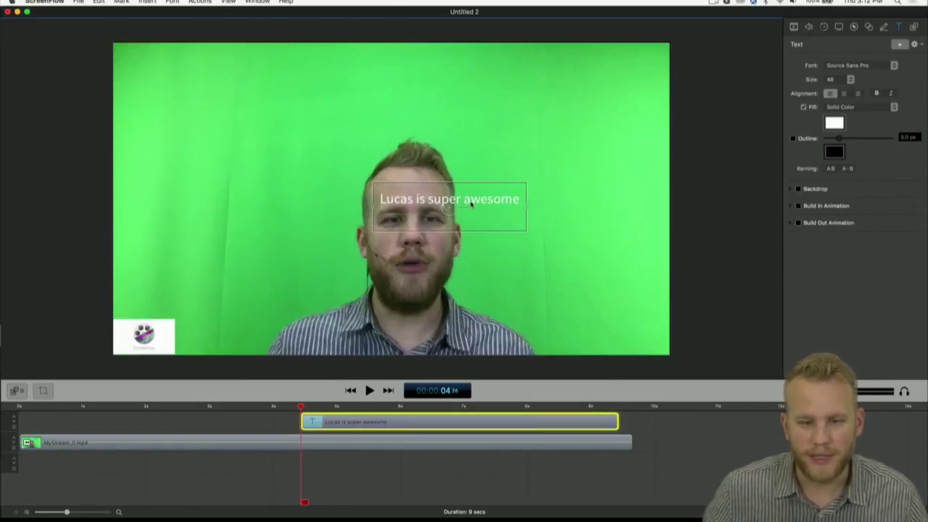
pyautogui.moveTo(472, 205); pyautogui.dragTo(307, 112)
# Enlarge the word 'awesome' to size 96 and park the playhead near 6 s.
pyautogui.doubleClick(311, 104)
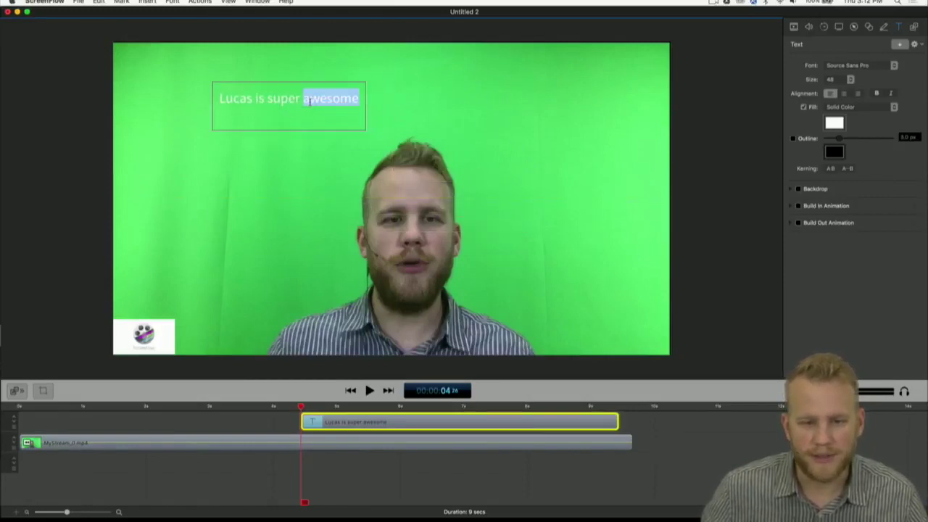
pyautogui.click(851, 81)
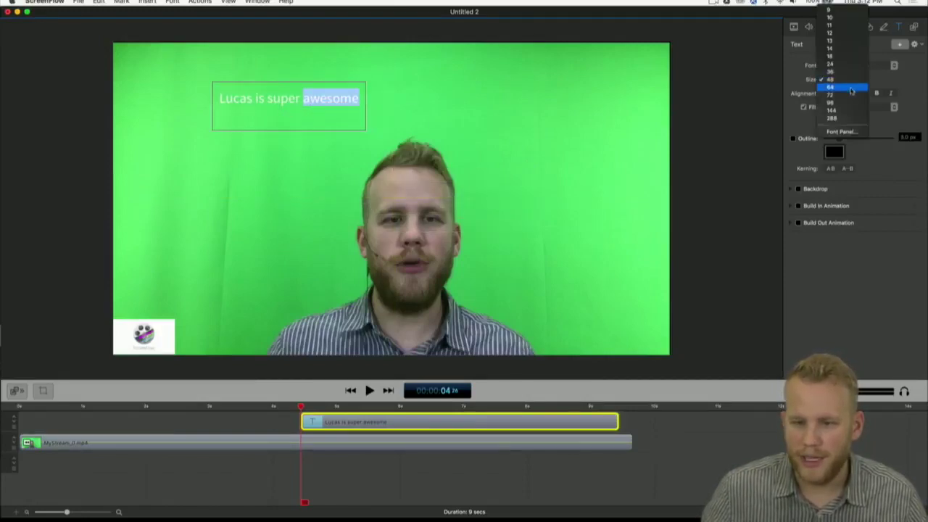
pyautogui.click(841, 101)
pyautogui.click(285, 174)
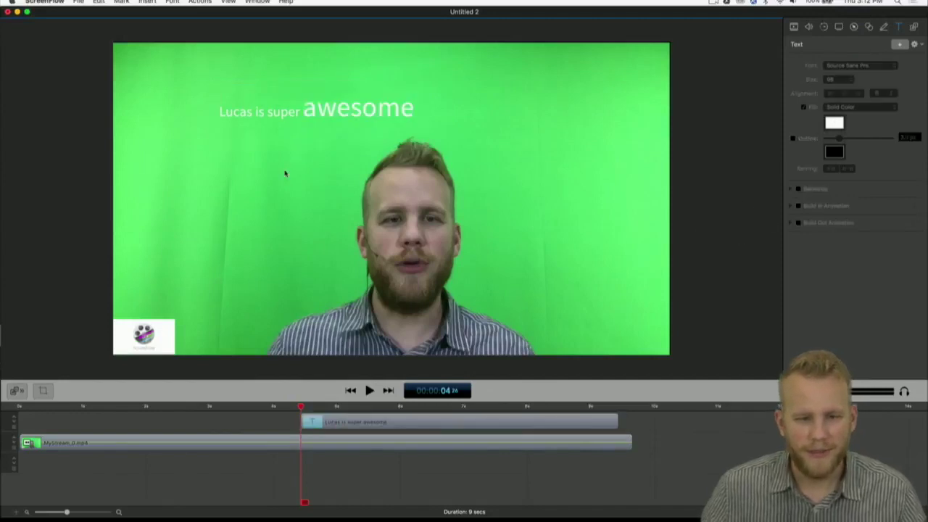
pyautogui.click(312, 142)
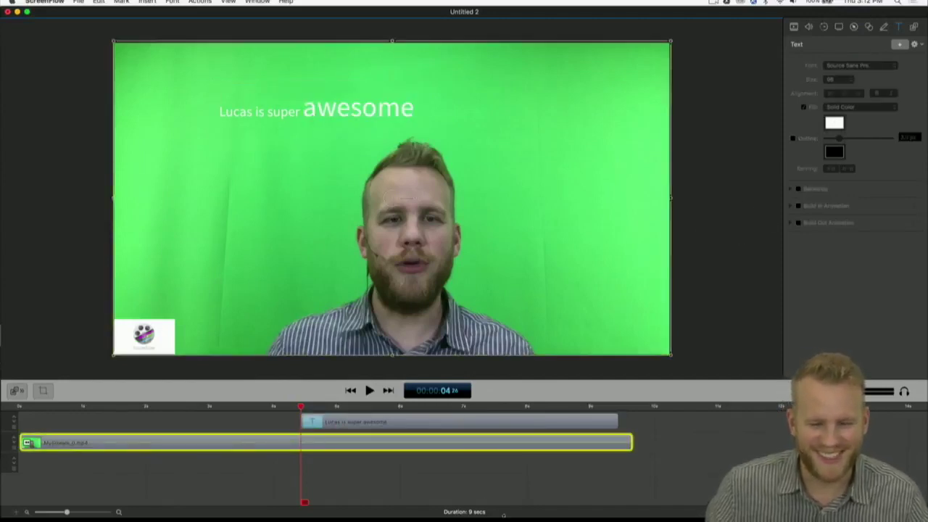
pyautogui.click(455, 427)
pyautogui.click(443, 407)
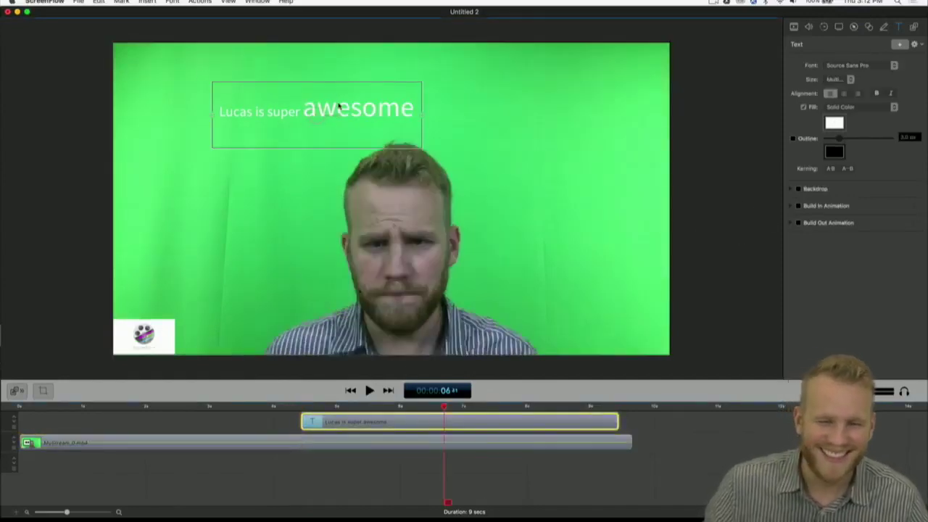
# Give the caption a 2.23 s Typewriter build-in with fading characters.
pyautogui.moveTo(335, 108); pyautogui.dragTo(279, 87)
pyautogui.click(798, 206)
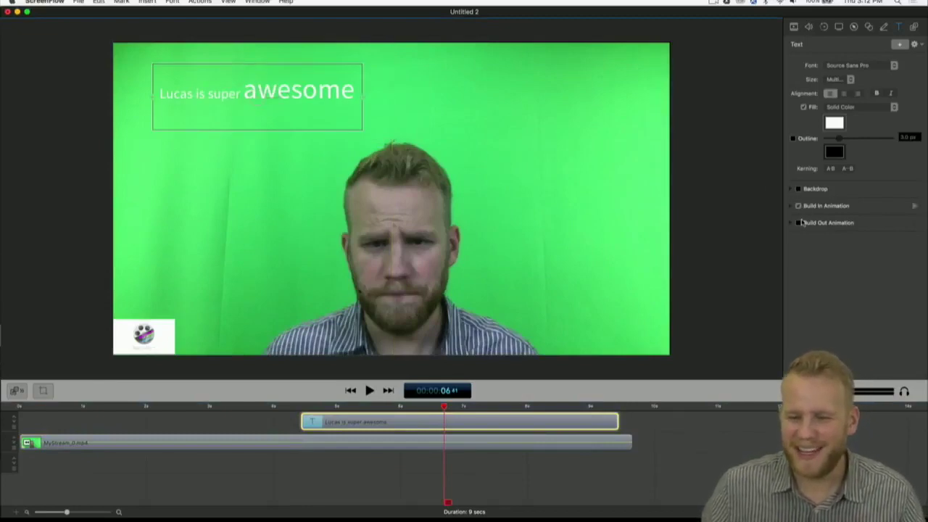
pyautogui.click(790, 207)
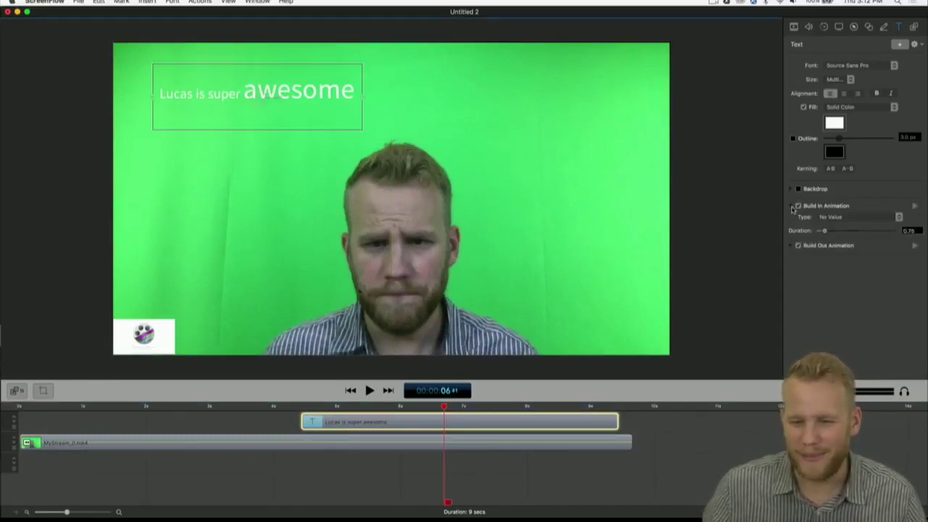
pyautogui.click(829, 217)
pyautogui.click(832, 220)
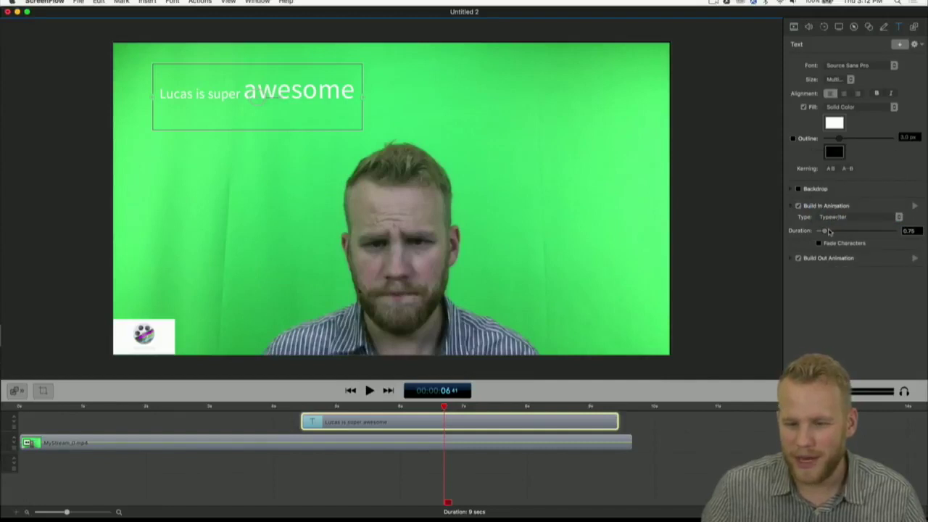
pyautogui.moveTo(827, 231); pyautogui.dragTo(838, 232)
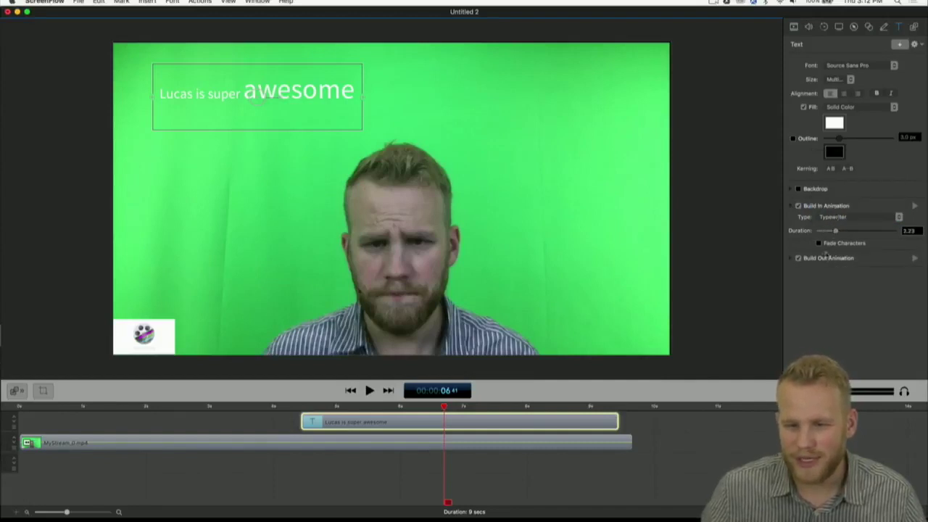
pyautogui.click(819, 244)
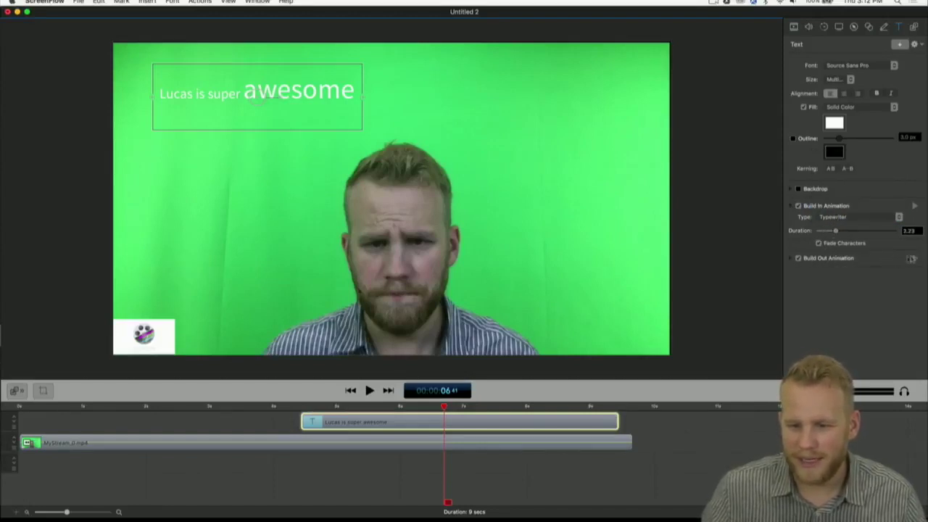
# Add a 2.14 s Break Apart build-out and move the playhead back to about 4 s.
pyautogui.click(793, 259)
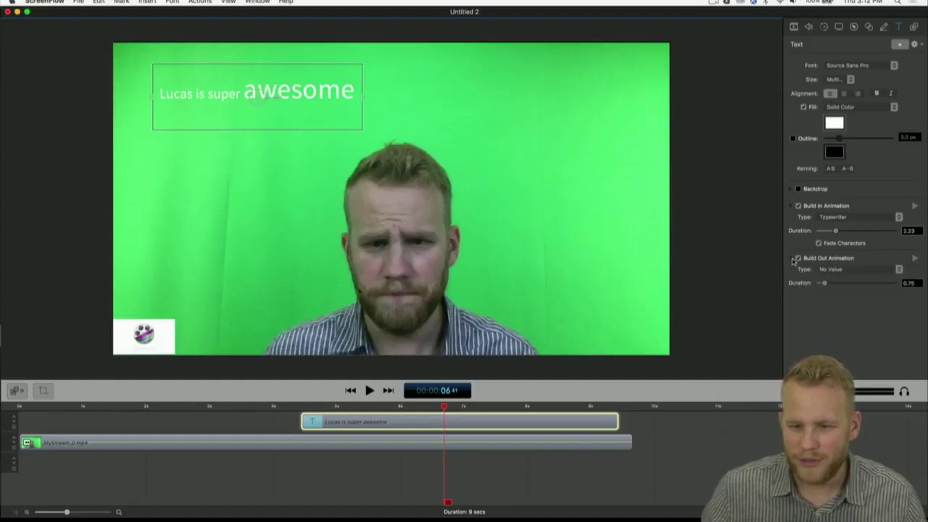
pyautogui.click(831, 269)
pyautogui.click(841, 207)
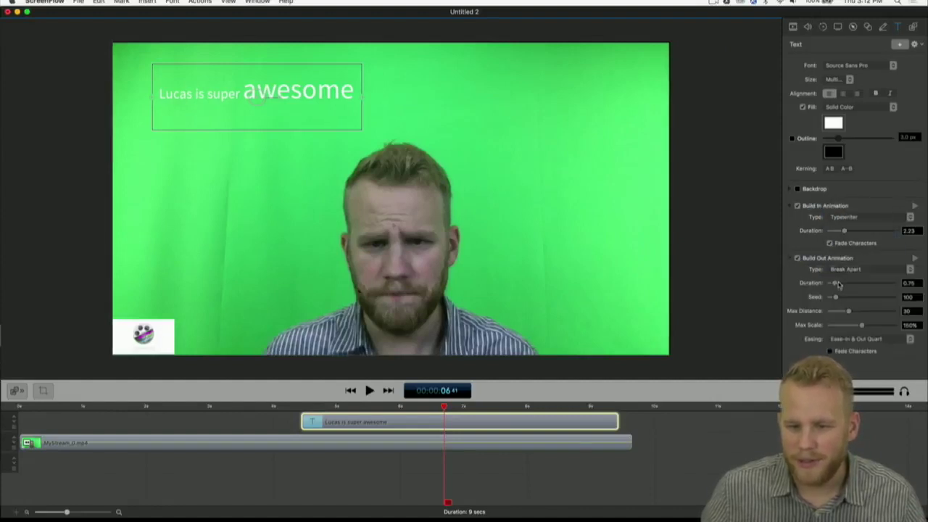
pyautogui.moveTo(835, 283); pyautogui.dragTo(895, 325)
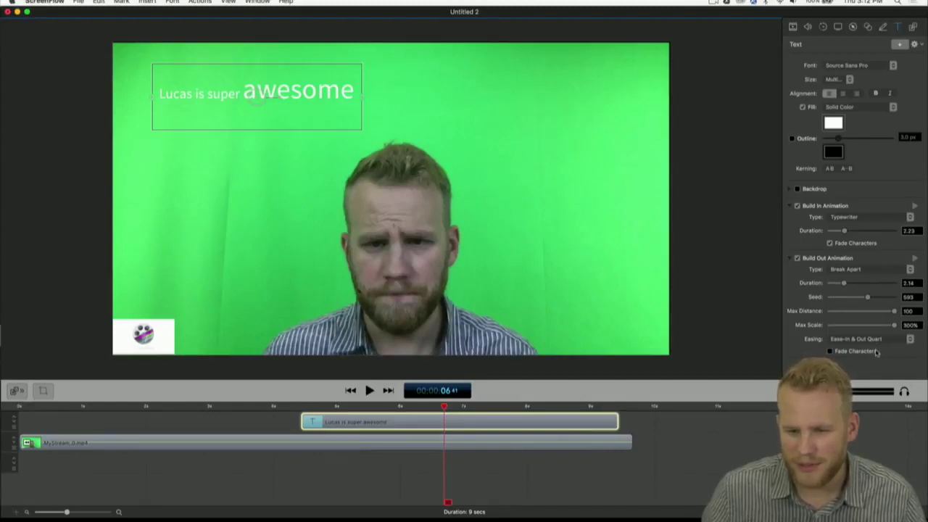
pyautogui.click(303, 408)
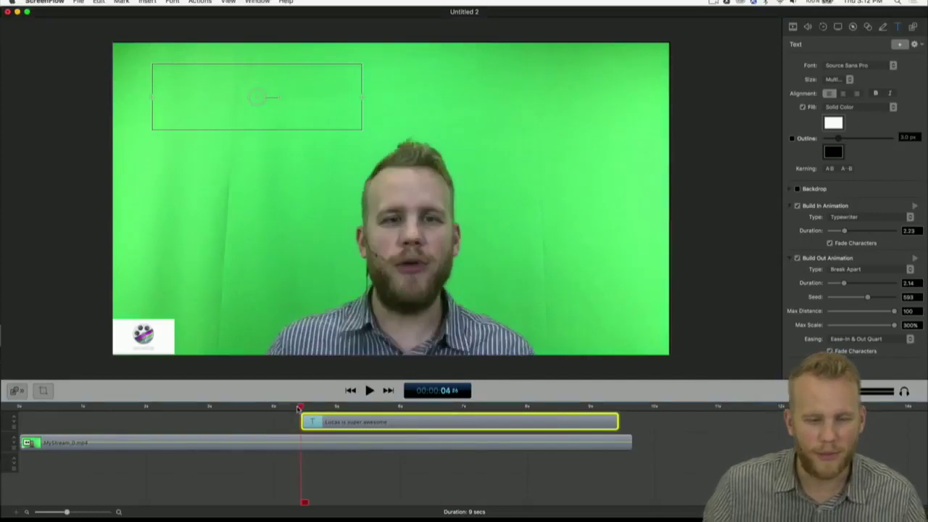
pyautogui.click(286, 415)
# Preview the text animation, then scroll through the Facebook live stream's viewer comments.
pyautogui.press('space')
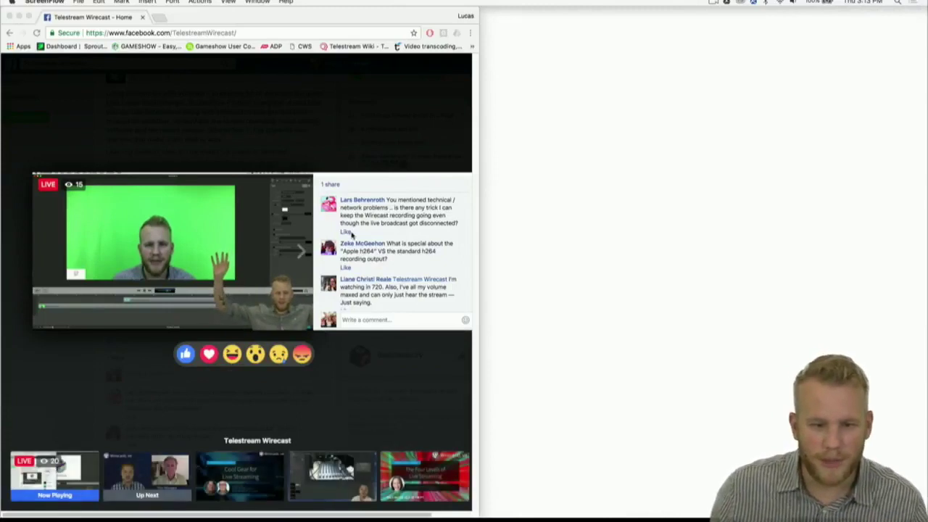
pyautogui.scroll(-2, 366, 261)
pyautogui.scroll(-2, 370, 267)
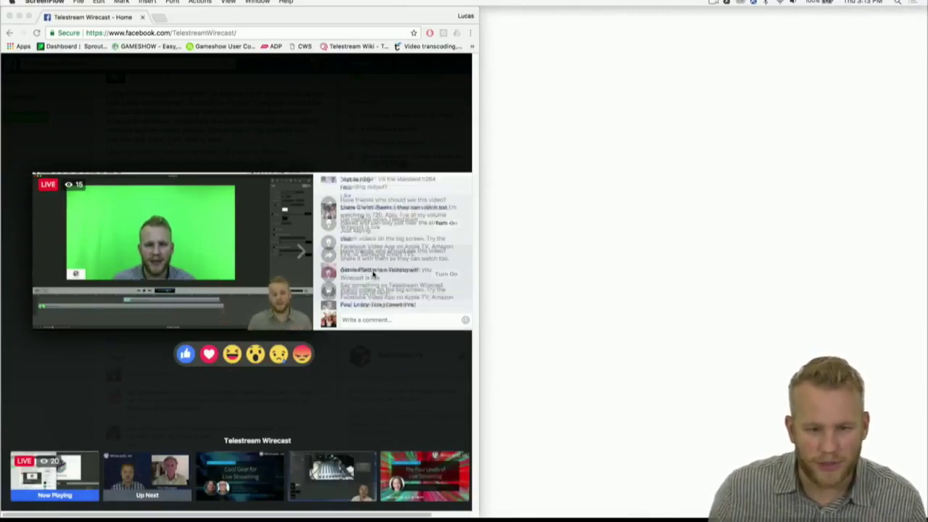
pyautogui.scroll(1, 373, 274)
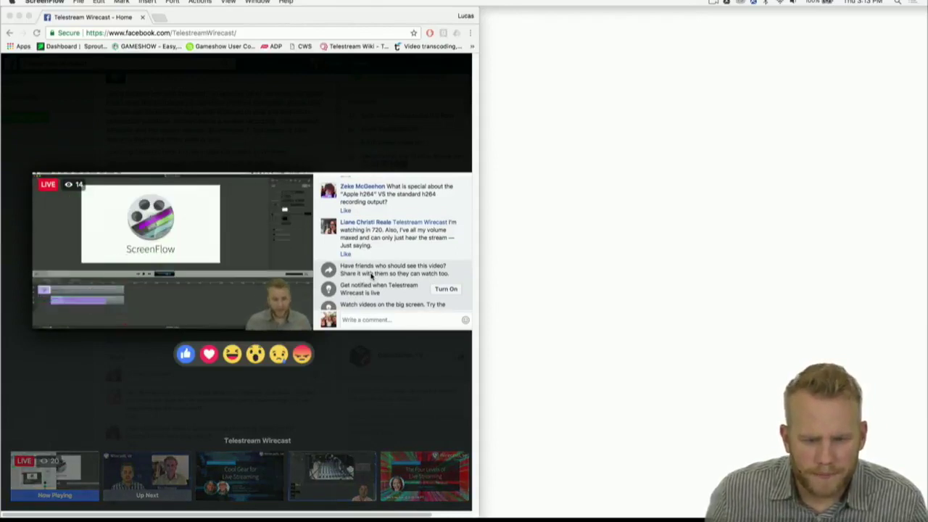
pyautogui.scroll(2, 372, 275)
pyautogui.scroll(1, 371, 275)
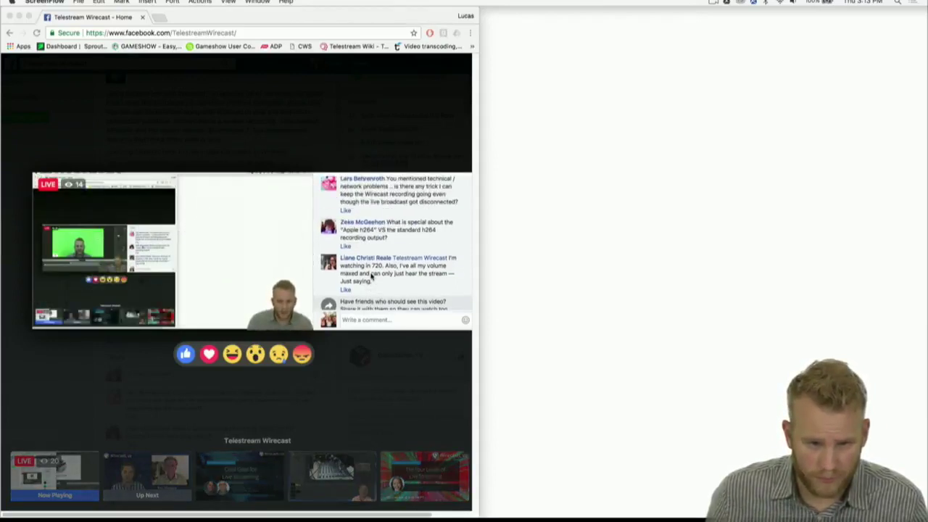
pyautogui.scroll(1, 371, 275)
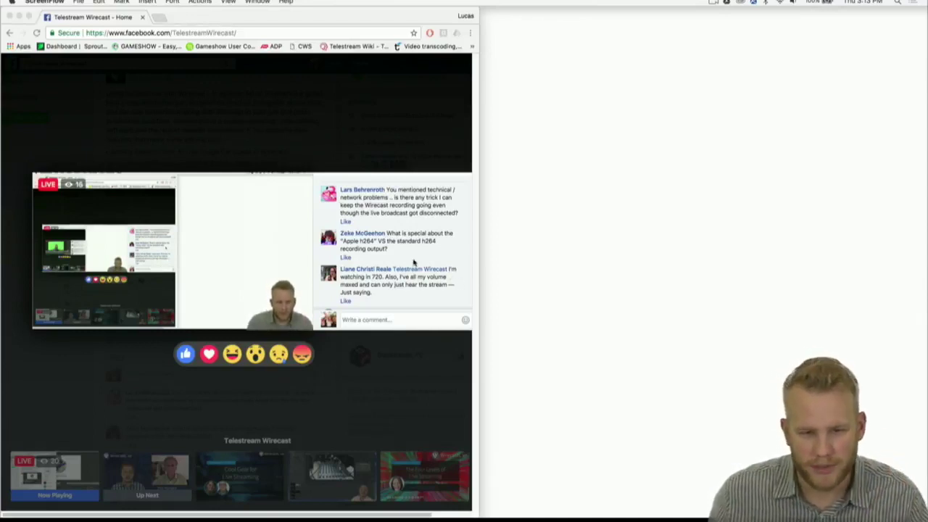
pyautogui.scroll(1, 414, 263)
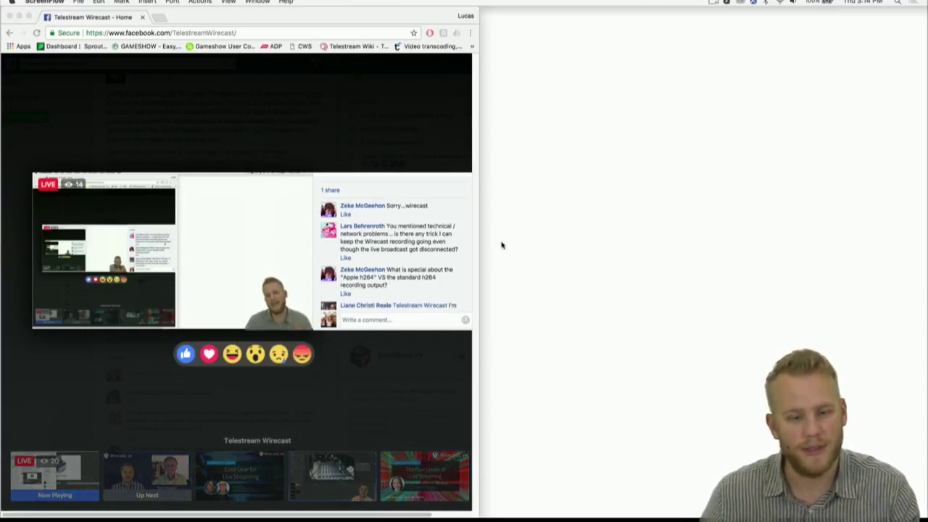
# Widen Chrome, close the enlarged live video, and bring Wirecast to the front.
pyautogui.moveTo(479, 258); pyautogui.dragTo(503, 259)
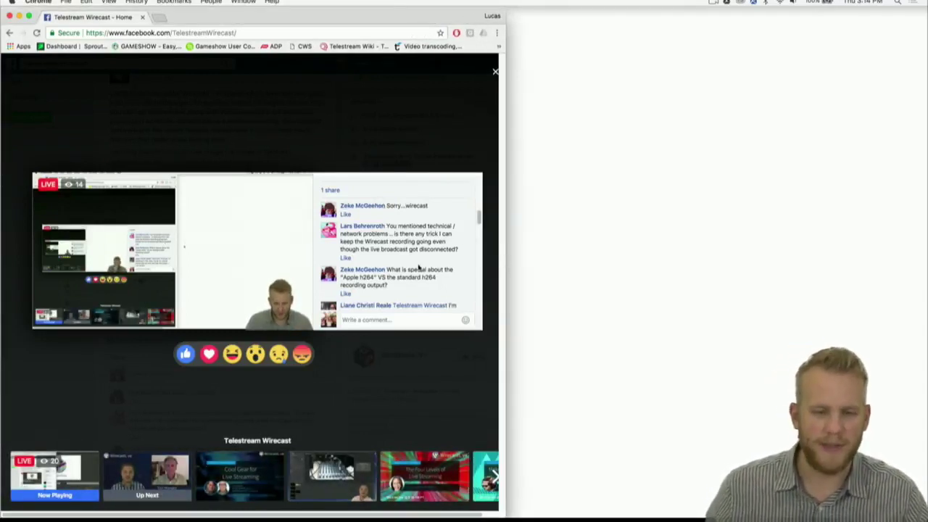
pyautogui.moveTo(3, 167)
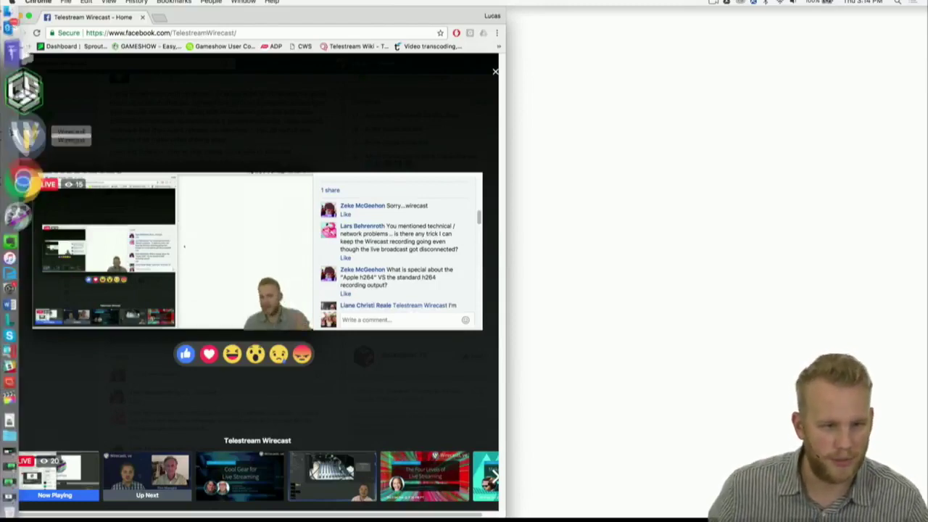
pyautogui.press('Escape')
pyautogui.click(25, 122)
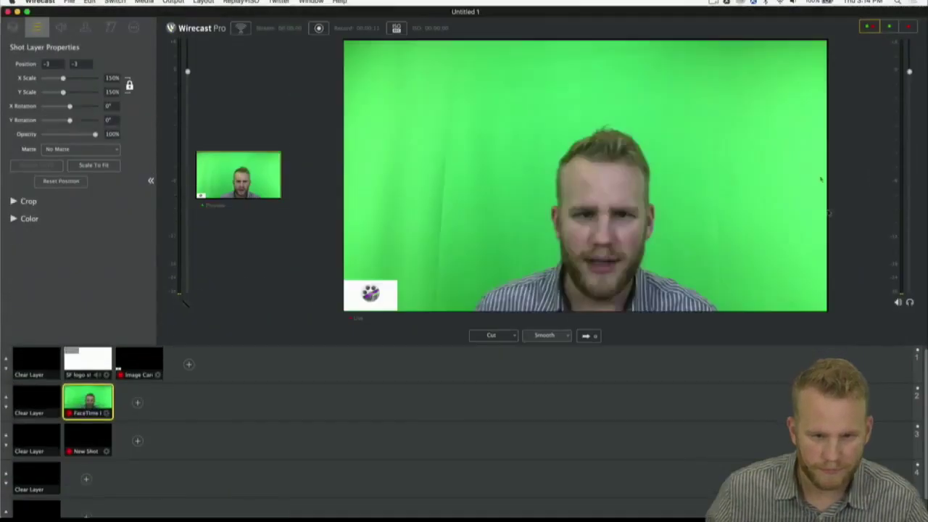
# Send the Clear Layer shots live so the output goes black.
pyautogui.click(172, 1)
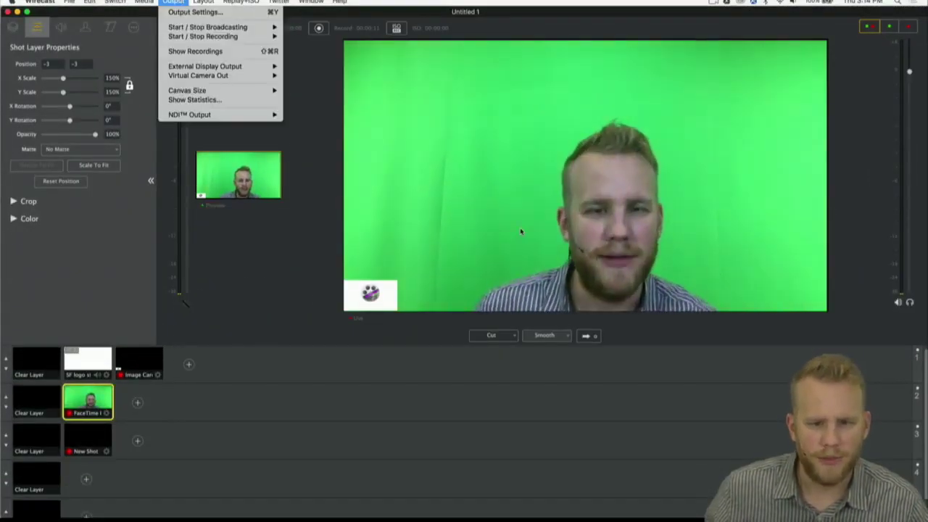
pyautogui.press('Escape')
pyautogui.click(36, 362)
pyautogui.click(36, 401)
pyautogui.click(585, 336)
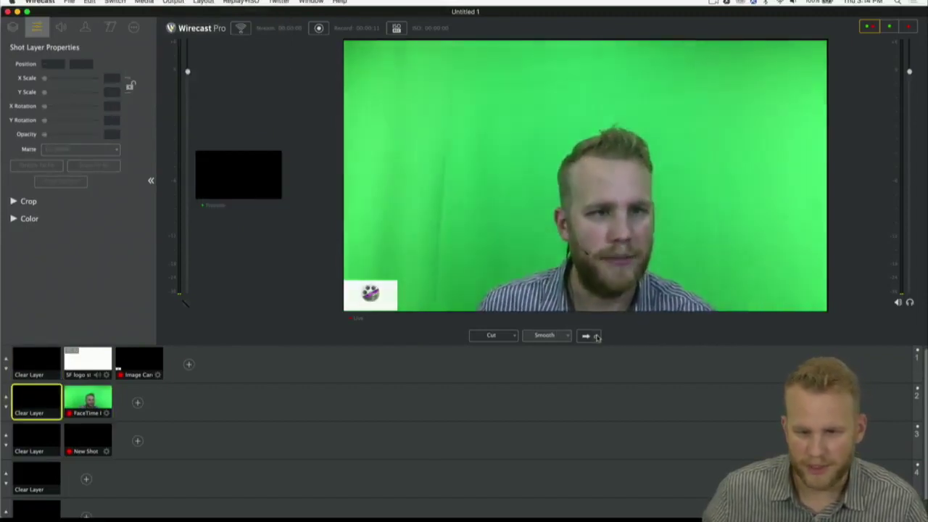
# Browse the encoding presets in Output Settings, then cancel without changes.
pyautogui.click(181, 2)
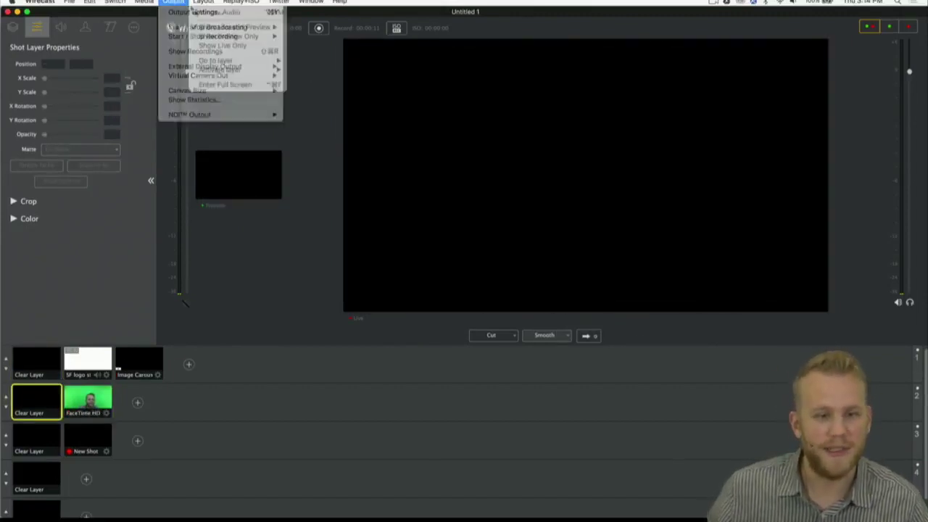
pyautogui.click(177, 13)
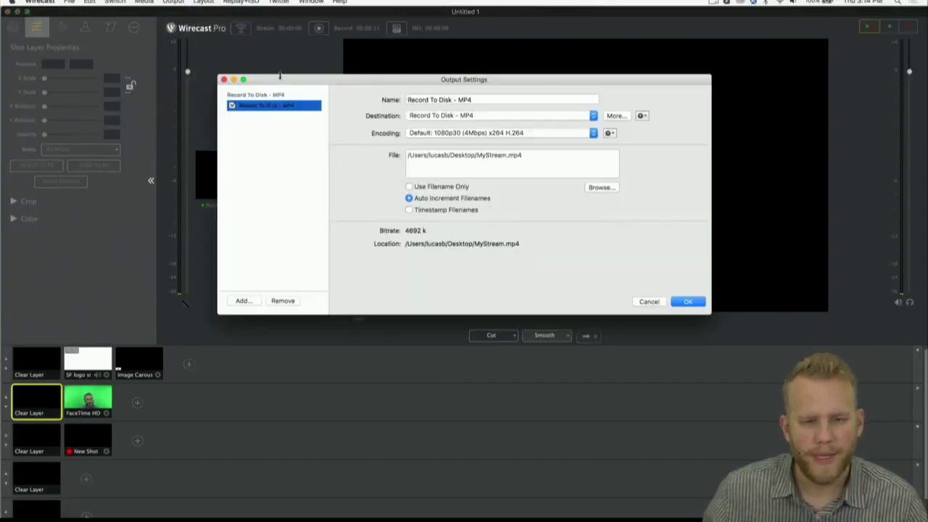
pyautogui.click(515, 133)
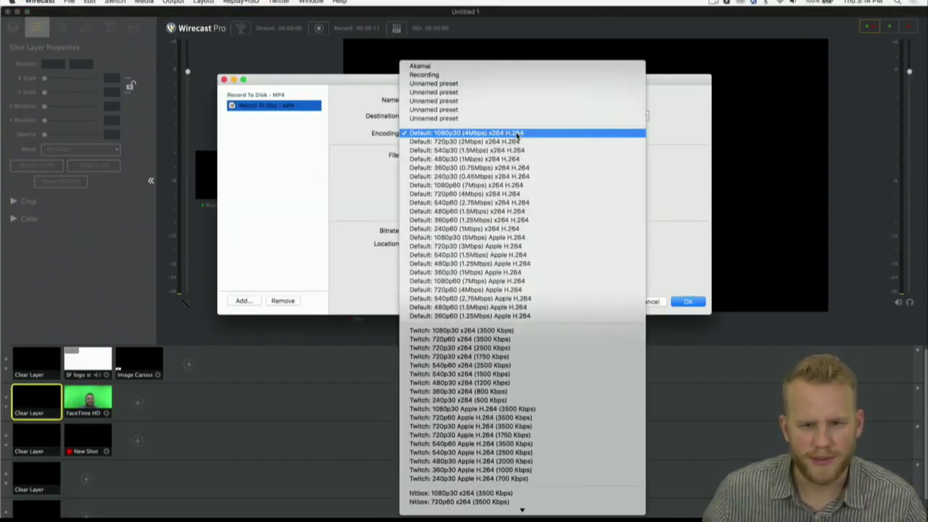
pyautogui.scroll(-15, 543, 288)
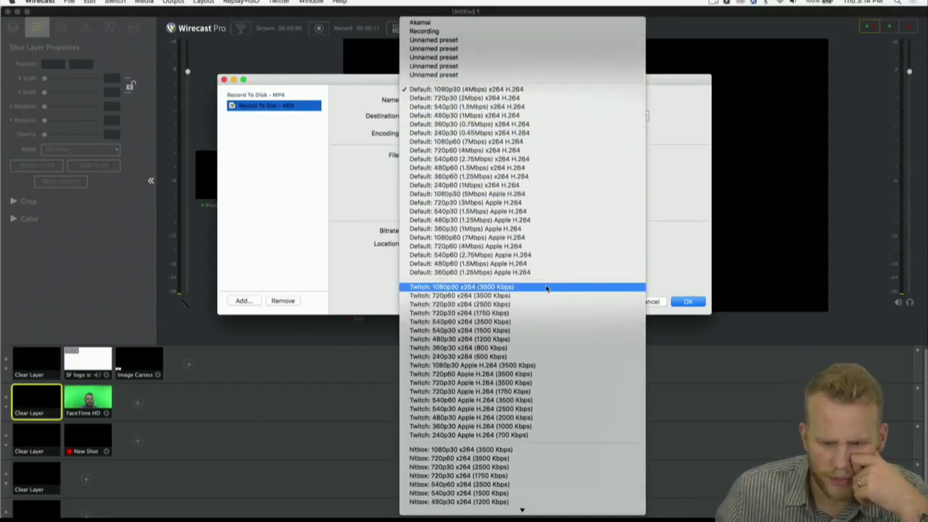
pyautogui.scroll(-15, 542, 287)
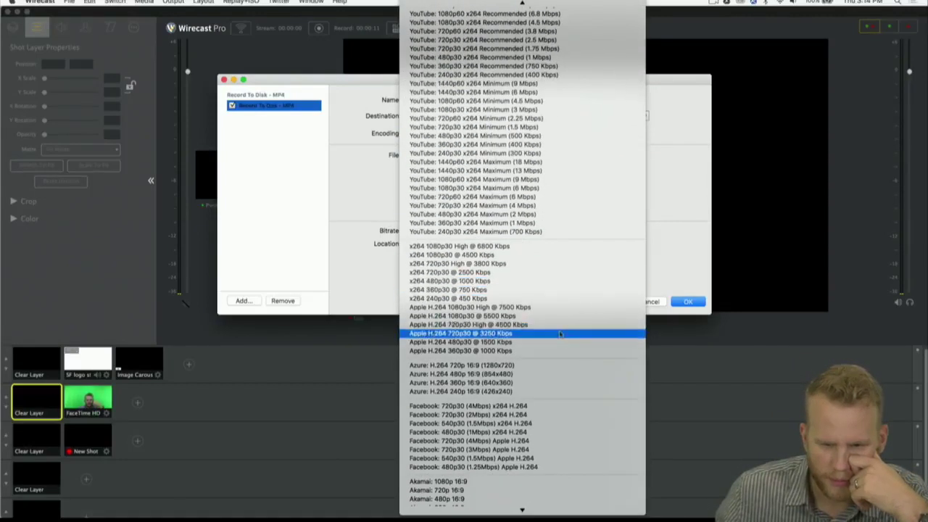
pyautogui.scroll(-1, 560, 335)
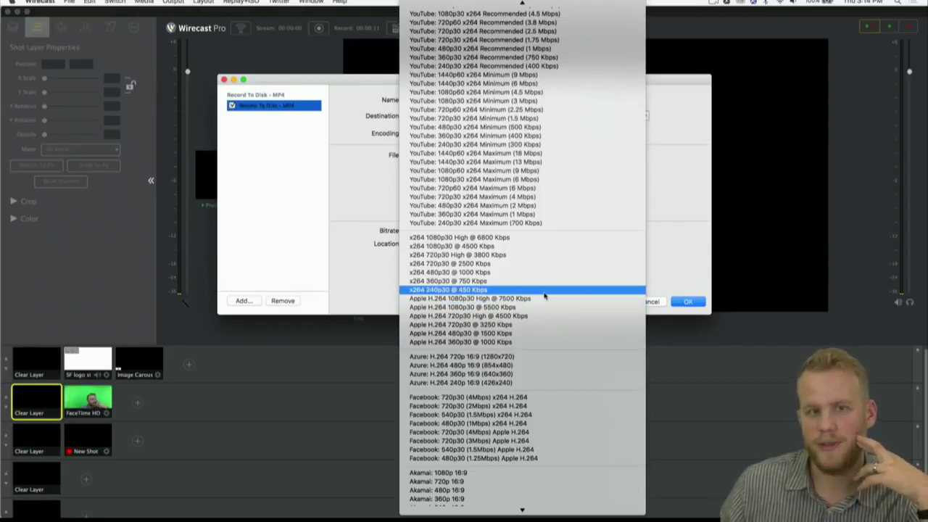
pyautogui.click(682, 243)
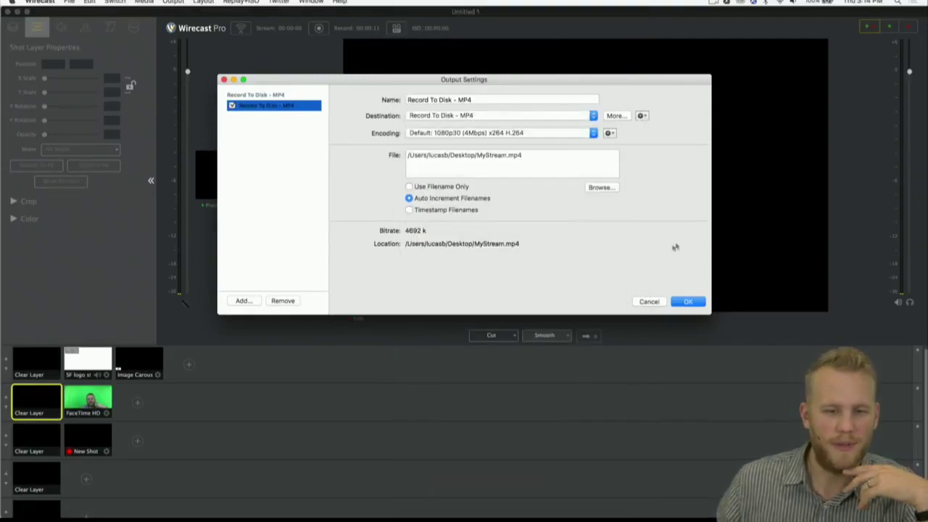
pyautogui.moveTo(1, 293)
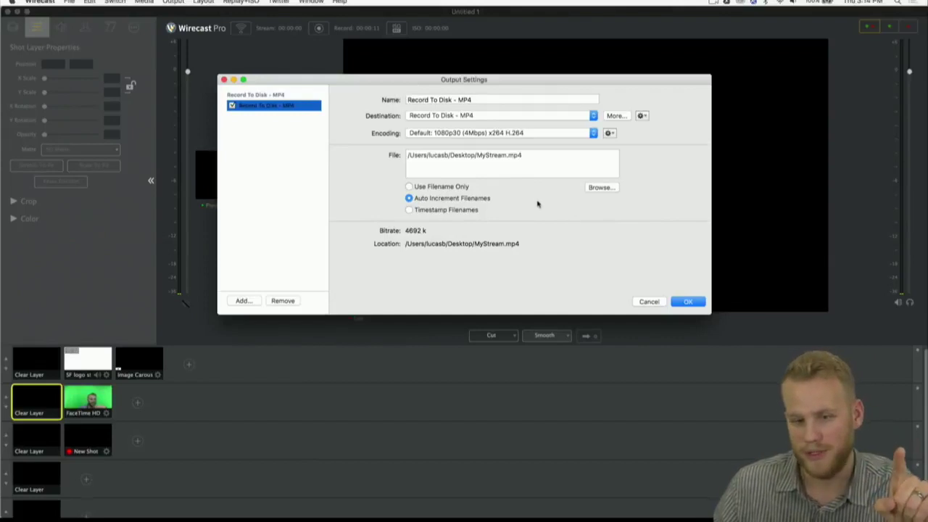
pyautogui.click(649, 301)
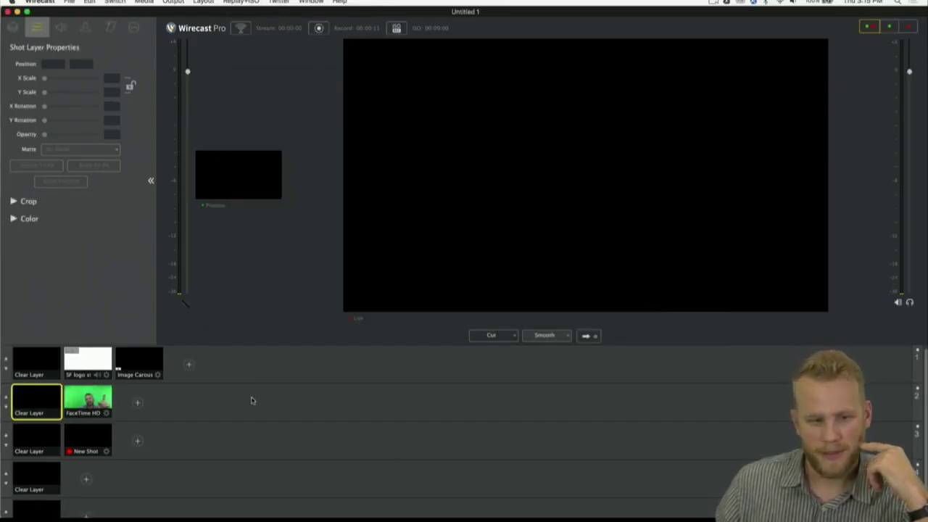
pyautogui.moveTo(3, 239)
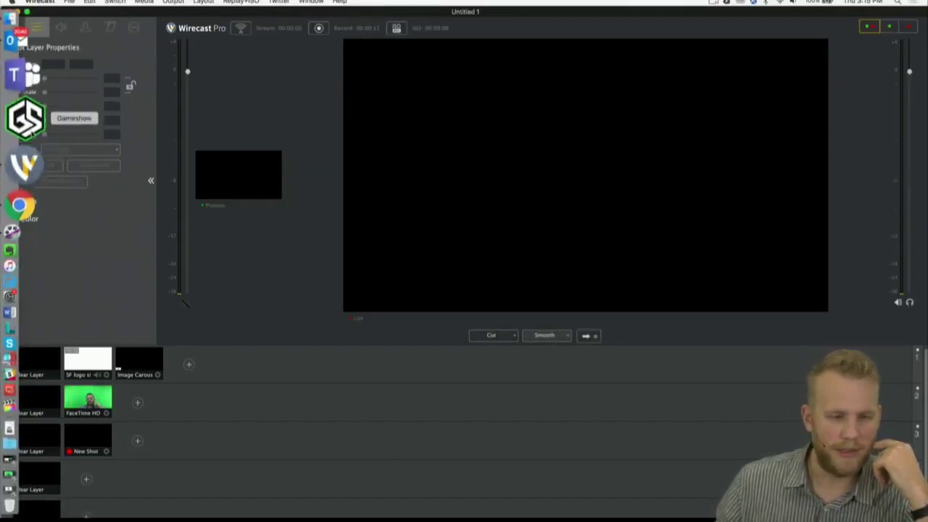
pyautogui.click(25, 155)
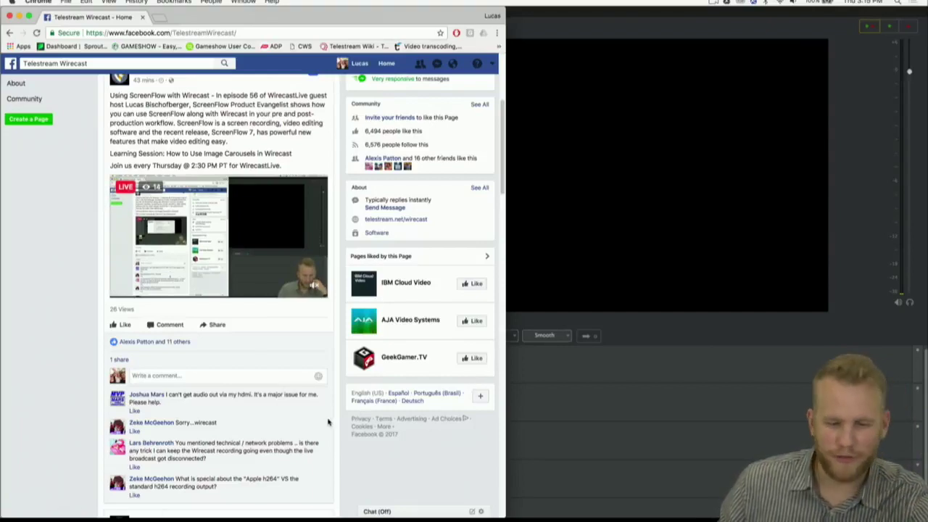
pyautogui.scroll(-1, 328, 422)
pyautogui.scroll(3, 327, 422)
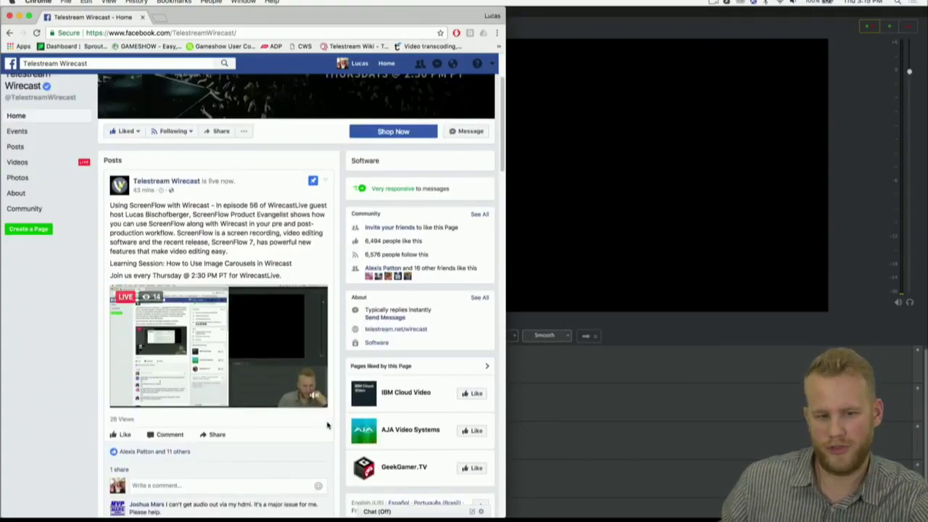
pyautogui.scroll(-5, 328, 424)
pyautogui.scroll(2, 327, 425)
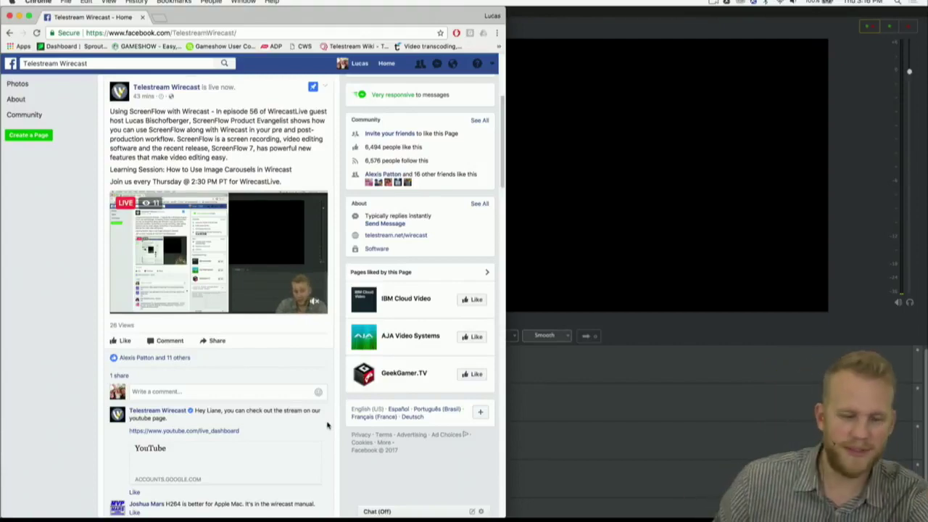
pyautogui.scroll(-5, 217, 345)
pyautogui.scroll(4, 225, 349)
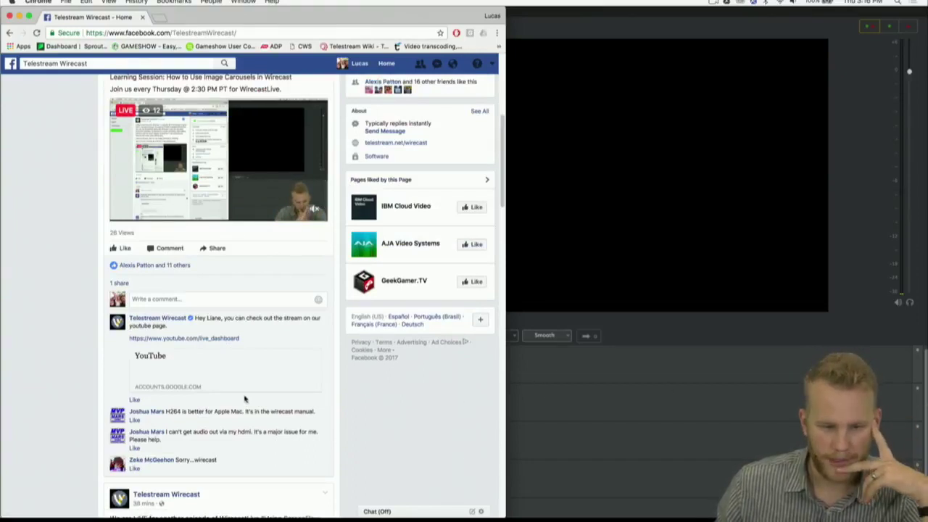
pyautogui.scroll(-4, 245, 398)
pyautogui.scroll(-2, 244, 398)
pyautogui.scroll(10, 244, 397)
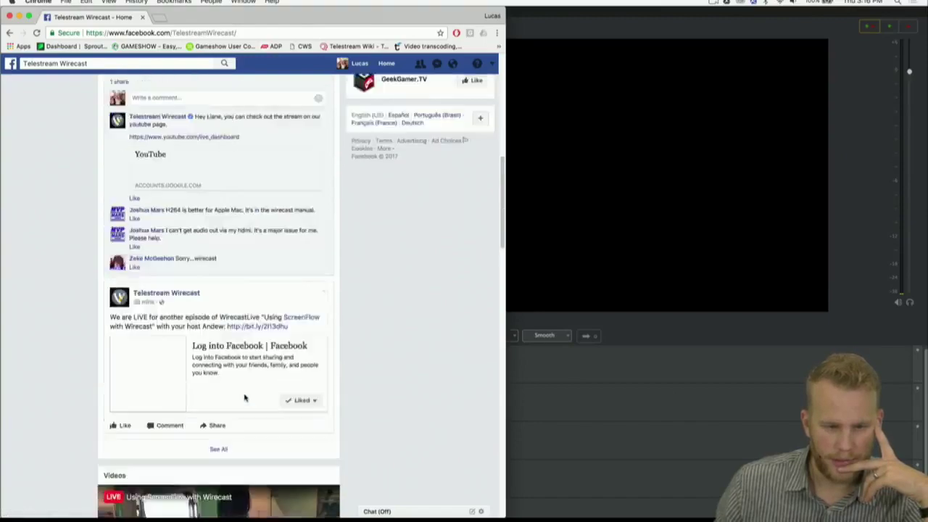
pyautogui.scroll(-3, 244, 397)
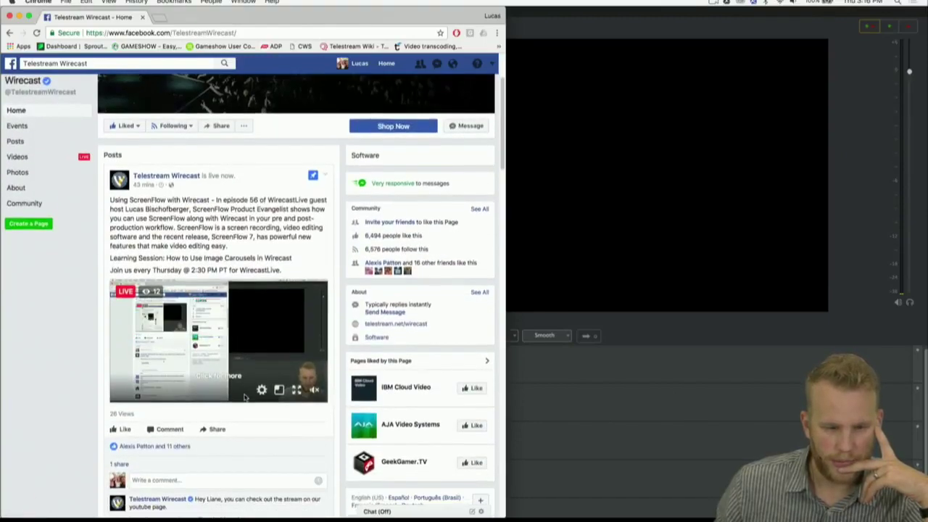
pyautogui.click(647, 428)
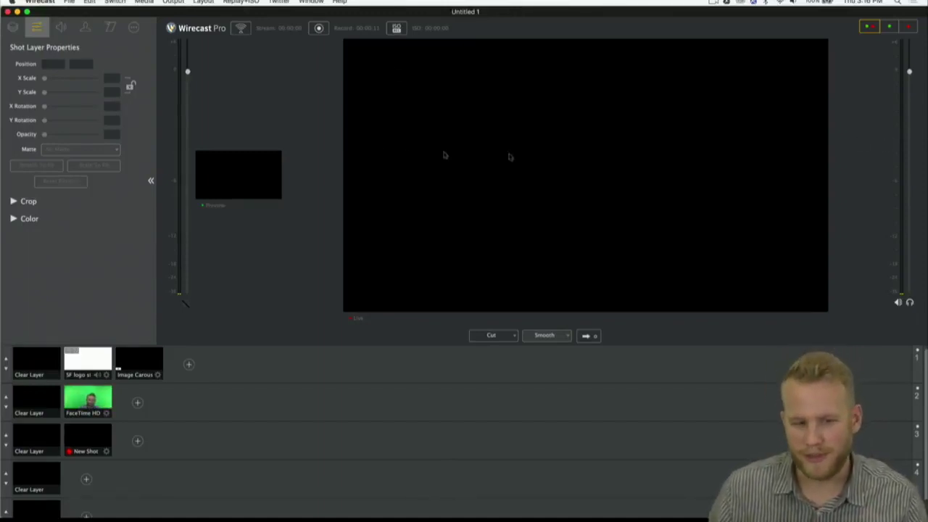
pyautogui.moveTo(6, 149)
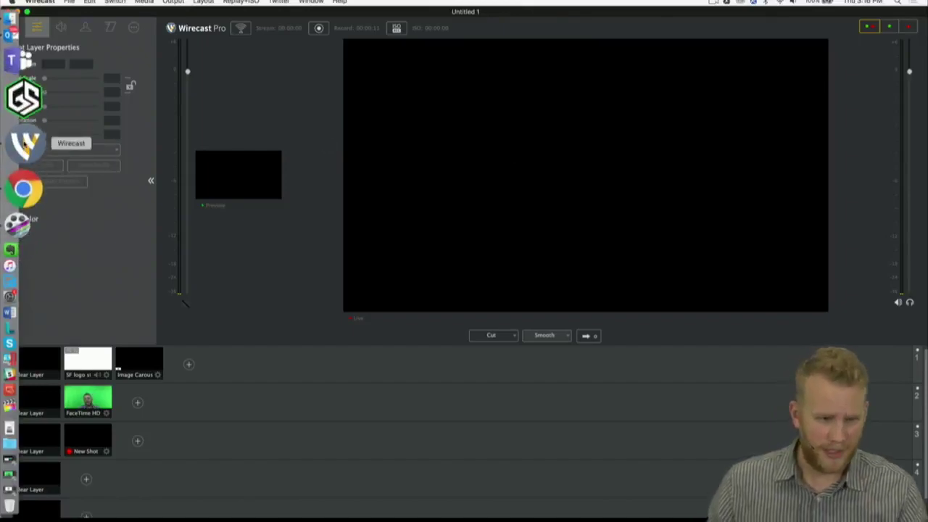
pyautogui.click(9, 155)
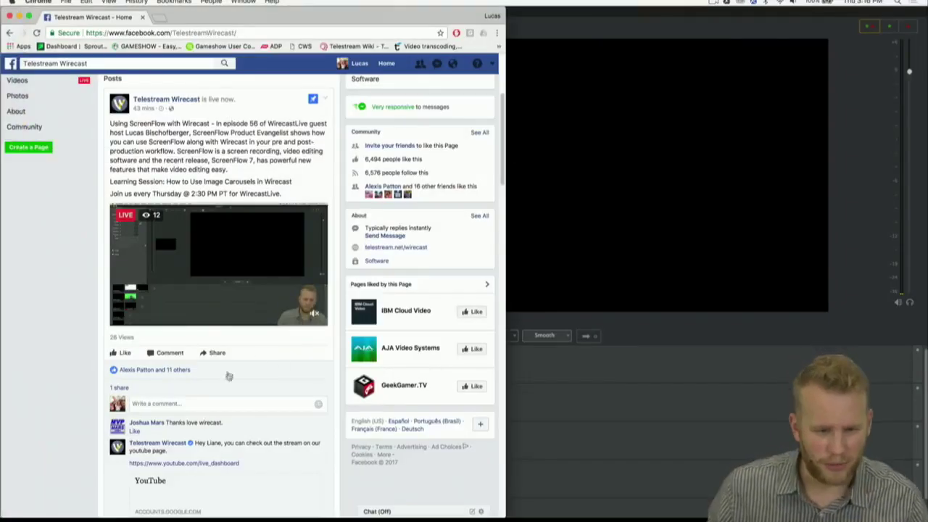
pyautogui.scroll(-5, 232, 362)
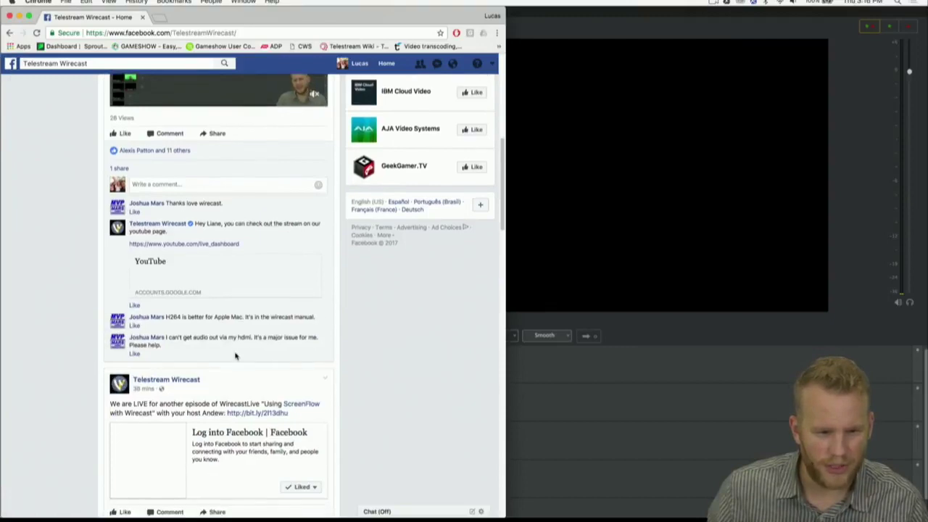
pyautogui.scroll(1, 328, 140)
pyautogui.scroll(5, 328, 139)
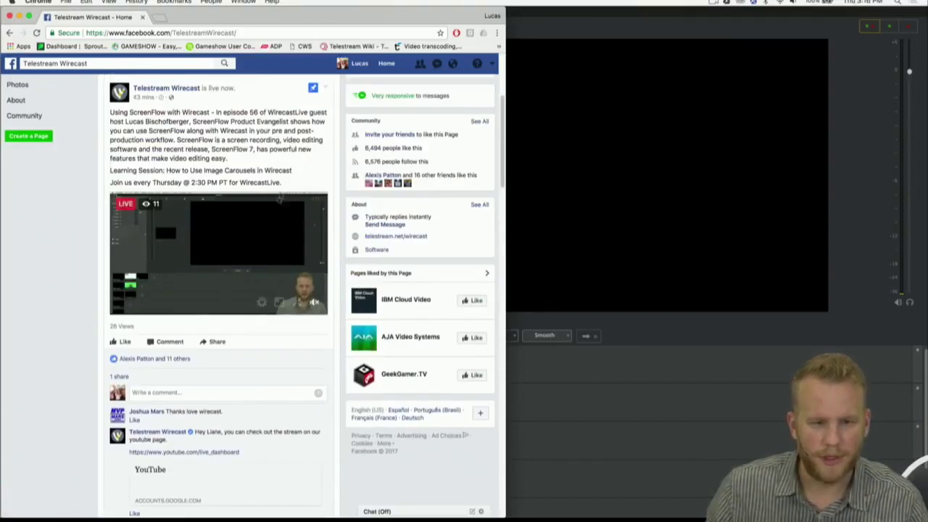
pyautogui.click(259, 249)
pyautogui.scroll(-5, 447, 298)
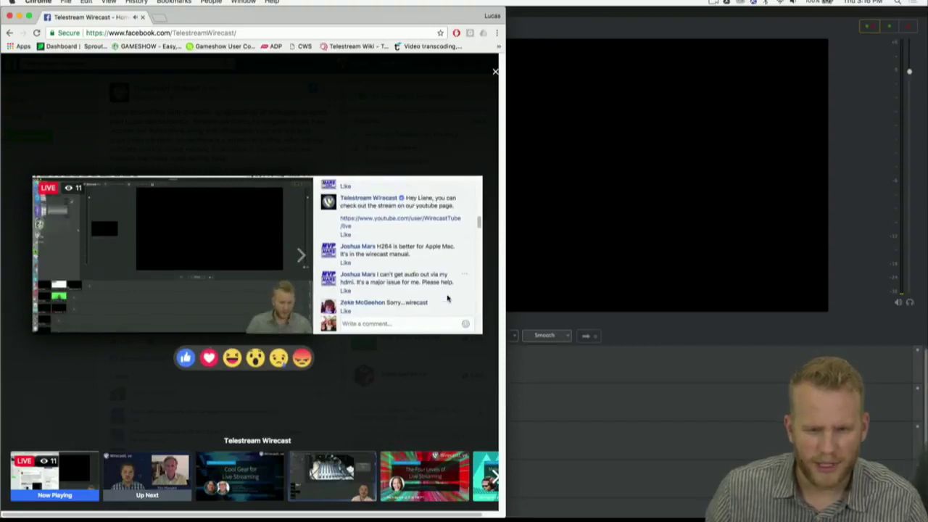
pyautogui.scroll(-2, 447, 298)
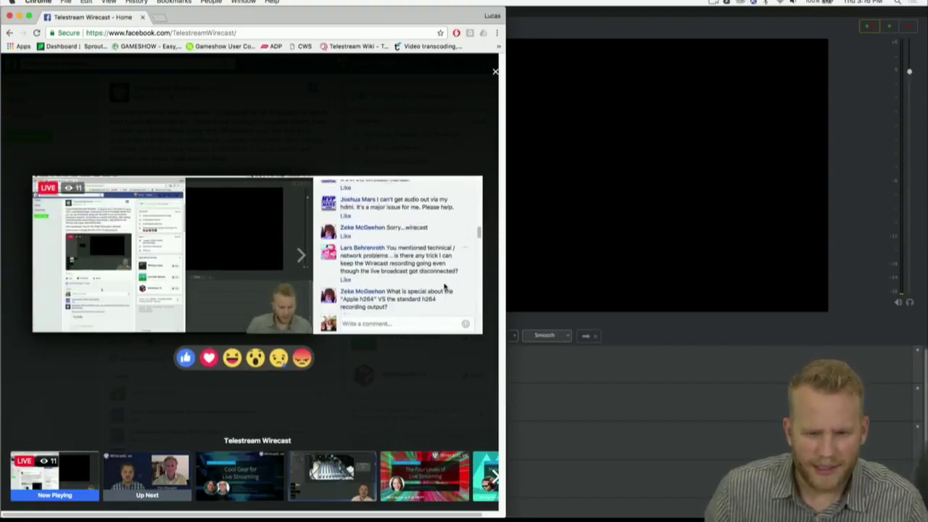
pyautogui.scroll(-1, 442, 294)
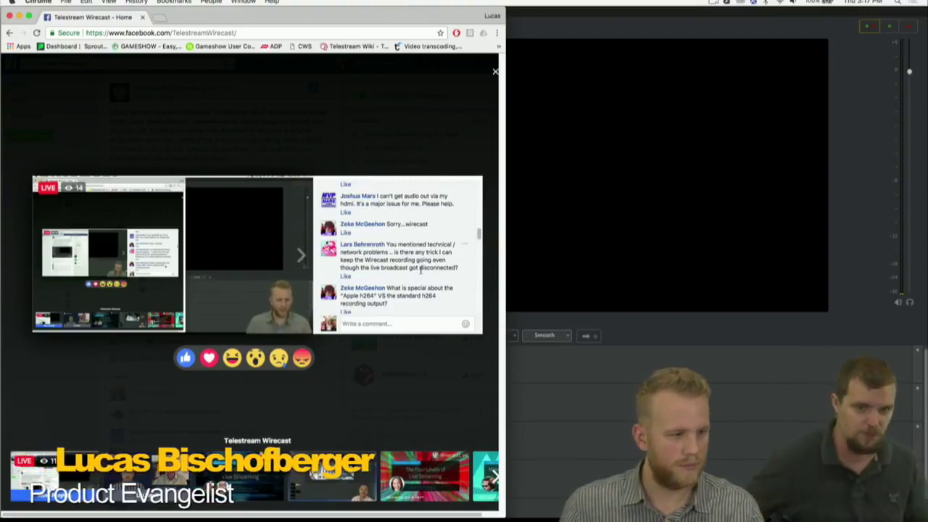
pyautogui.scroll(1, 421, 269)
pyautogui.scroll(3, 420, 270)
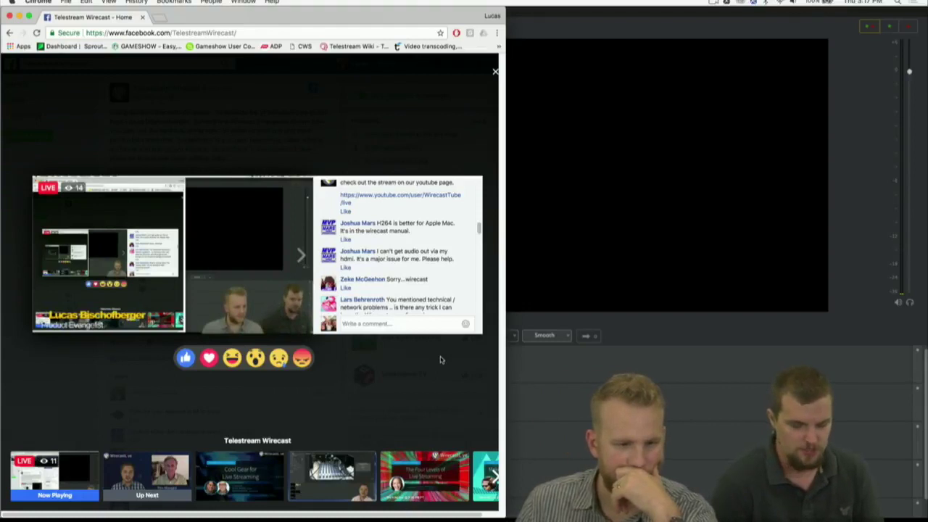
pyautogui.click(728, 282)
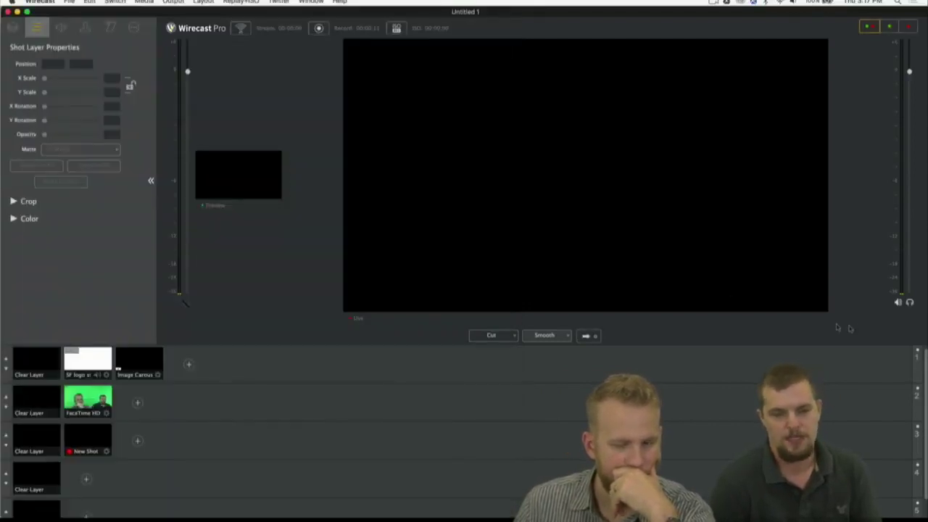
# Browse Wirecast's encoding presets in Output Settings, leaving the 1080p30 (4Mbps) x264 default unchanged.
pyautogui.click(176, 2)
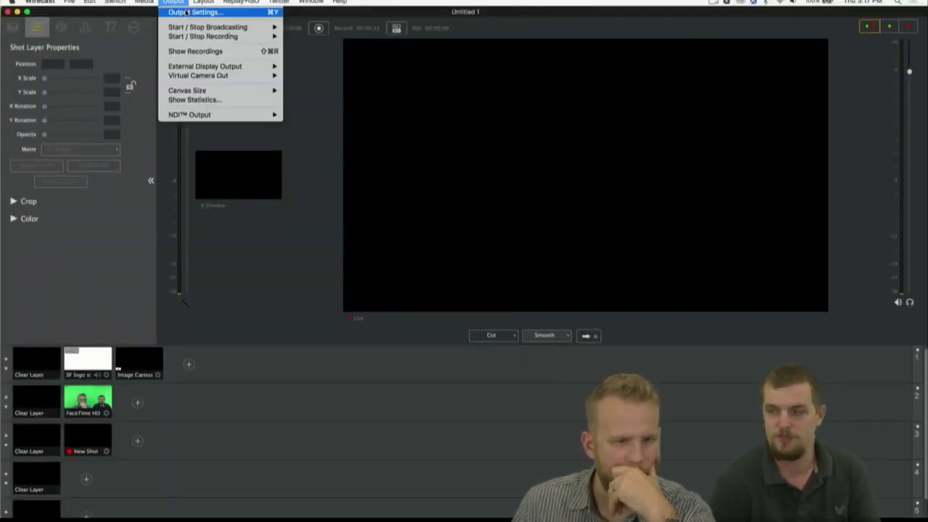
pyautogui.click(186, 12)
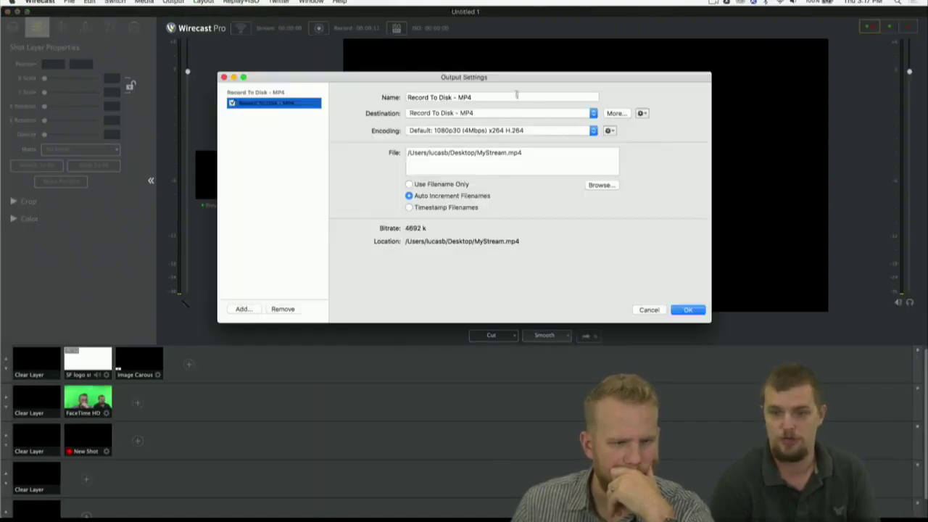
pyautogui.click(541, 131)
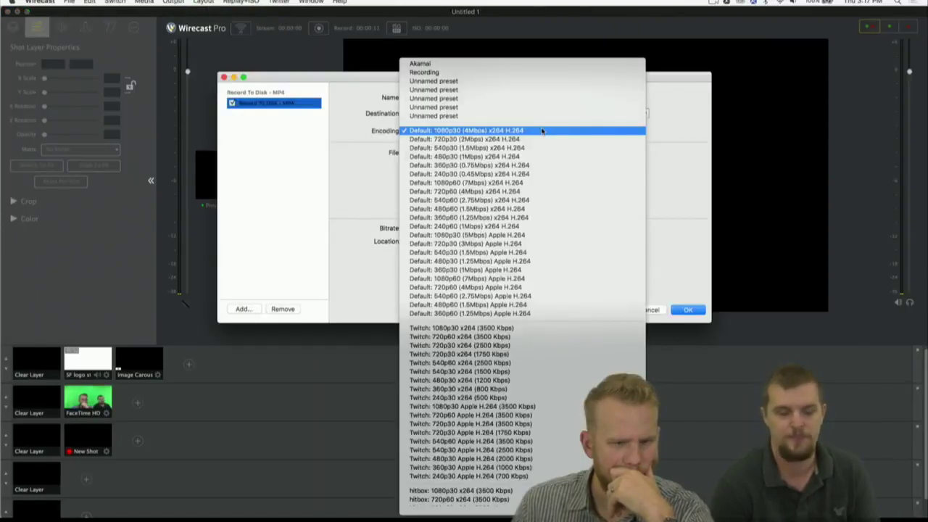
pyautogui.scroll(-8, 541, 286)
pyautogui.scroll(-15, 541, 286)
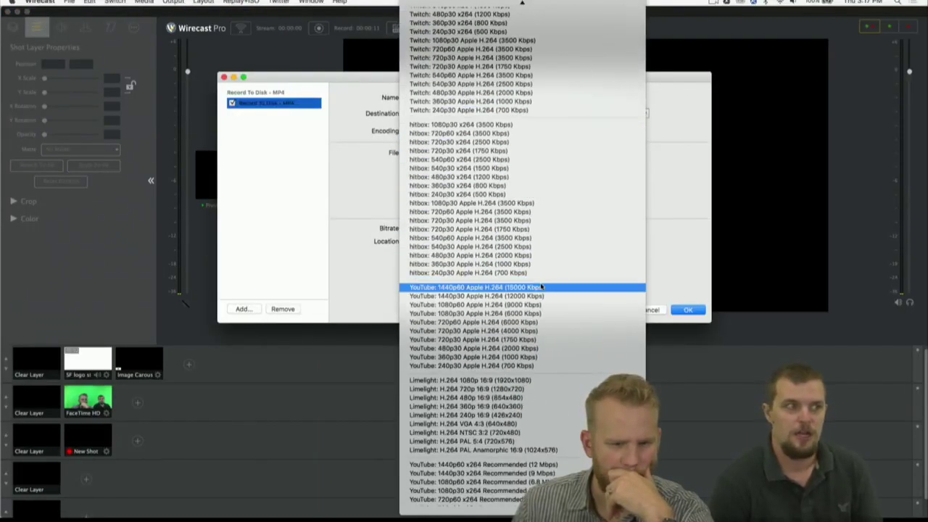
pyautogui.scroll(-10, 541, 286)
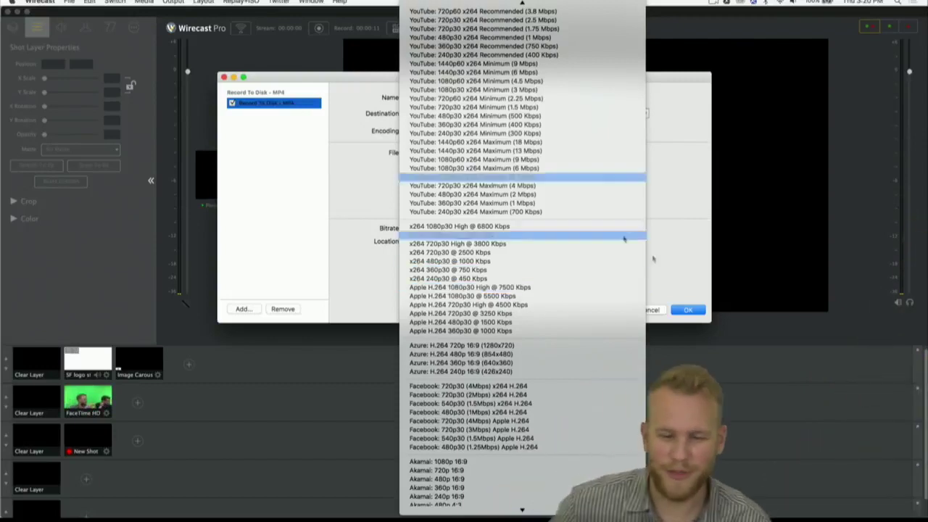
pyautogui.click(686, 259)
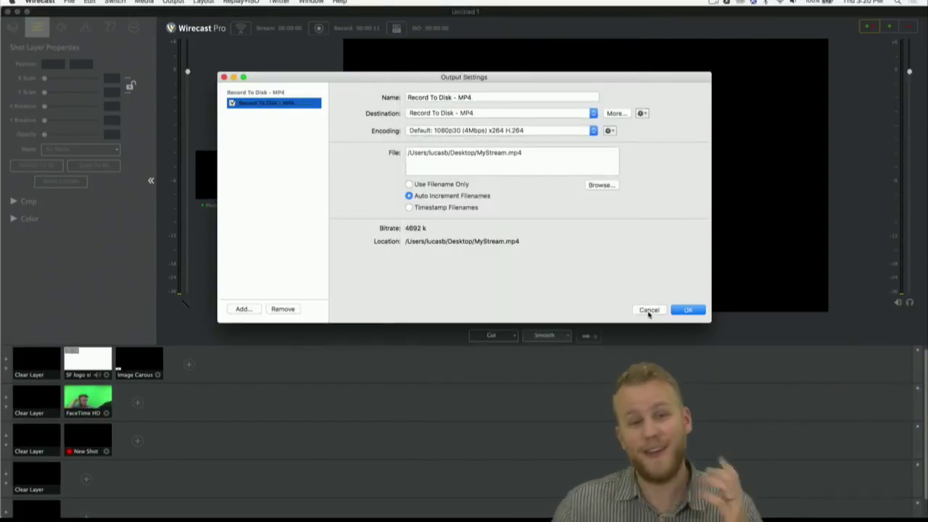
pyautogui.click(649, 310)
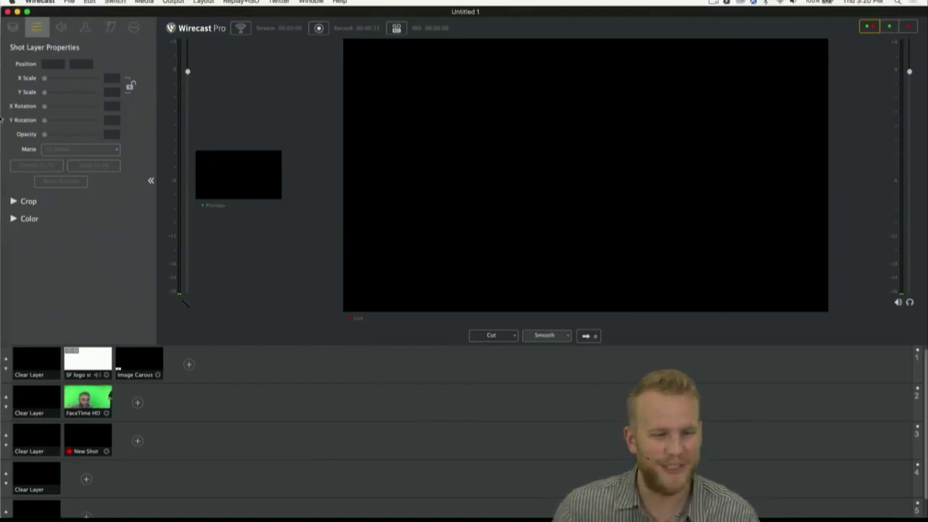
# Switch back to the Facebook live viewer in Chrome and scroll through the comments.
pyautogui.click(25, 155)
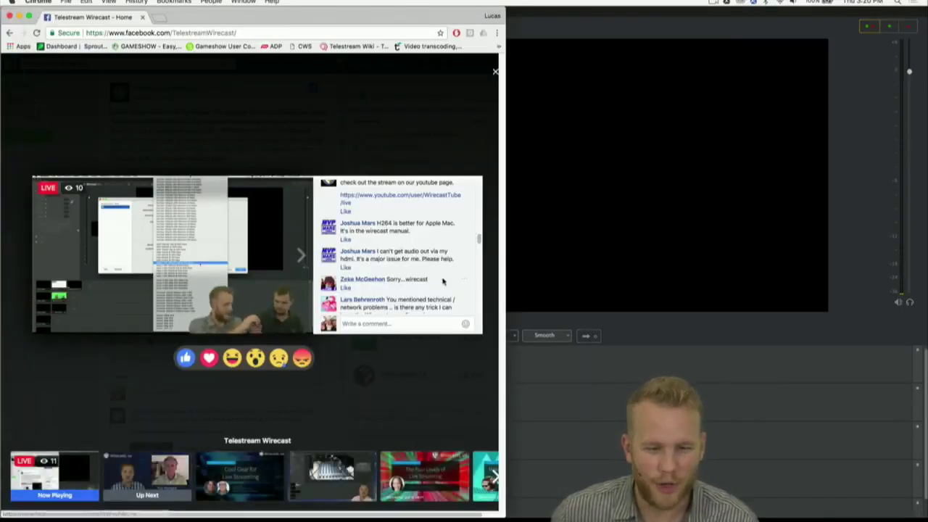
pyautogui.scroll(10, 444, 283)
pyautogui.scroll(3, 445, 283)
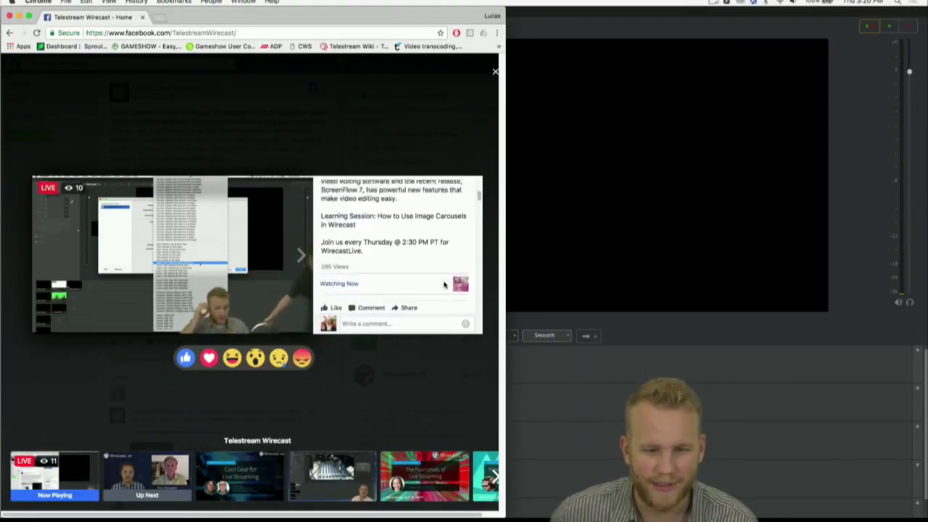
pyautogui.scroll(-5, 444, 283)
pyautogui.scroll(-6, 445, 283)
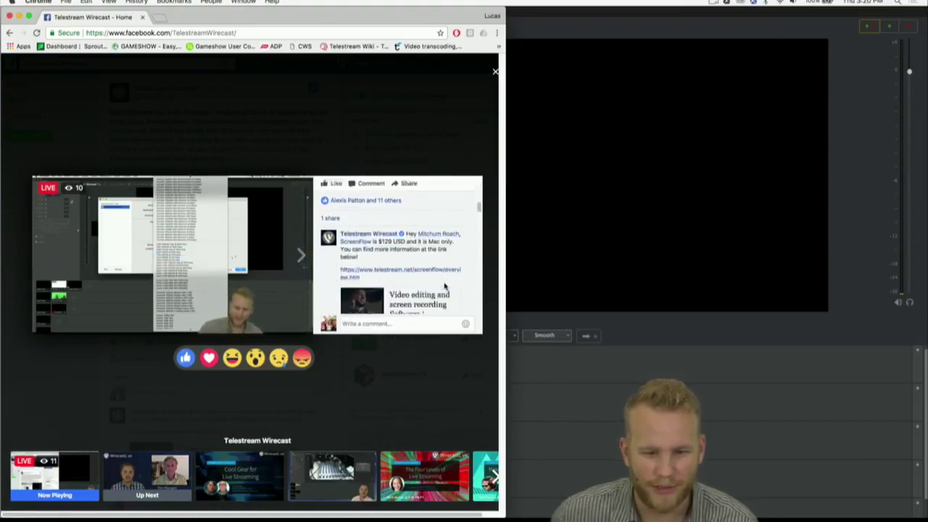